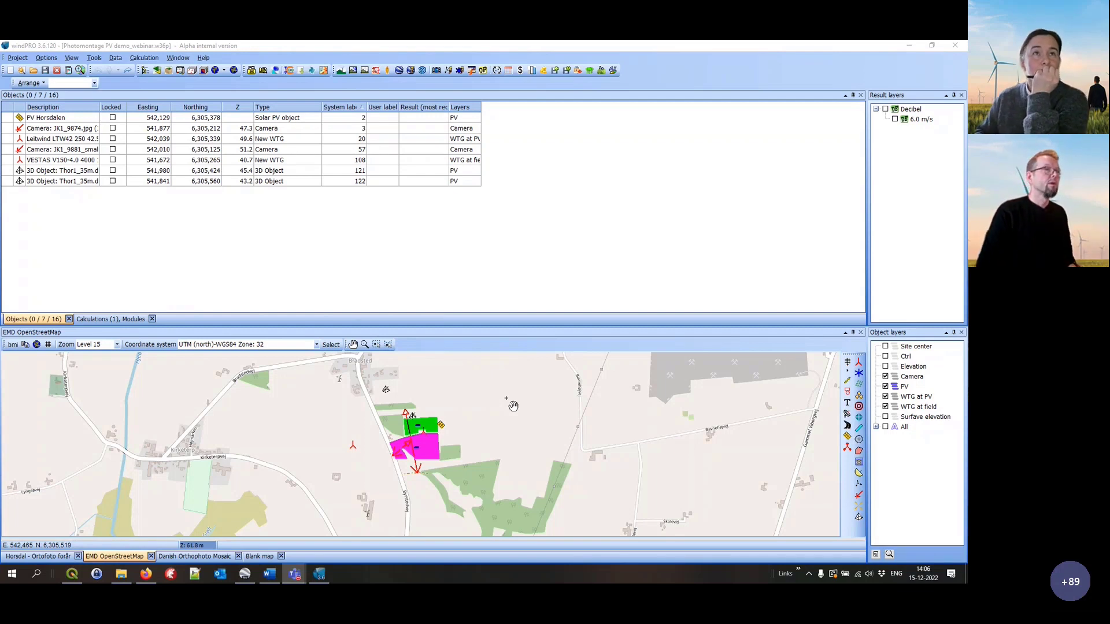
# View the project site on the Danish Orthophoto Mosaic background, and return to the EMD OpenStreetMap
pyautogui.moveTo(471, 415); pyautogui.dragTo(474, 417)
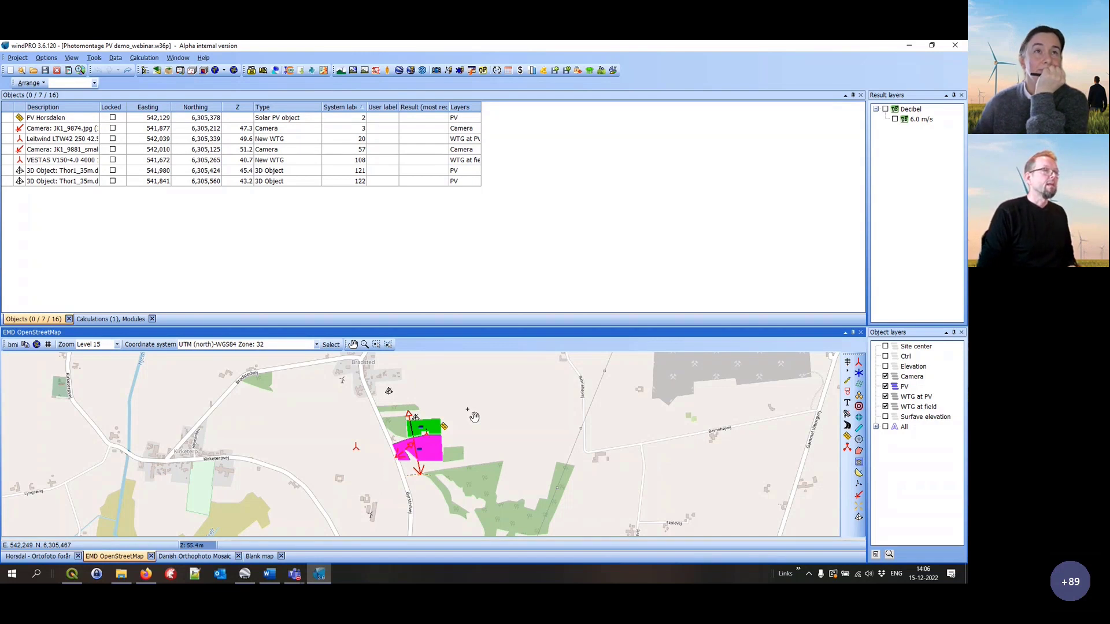
pyautogui.moveTo(477, 422); pyautogui.dragTo(487, 424)
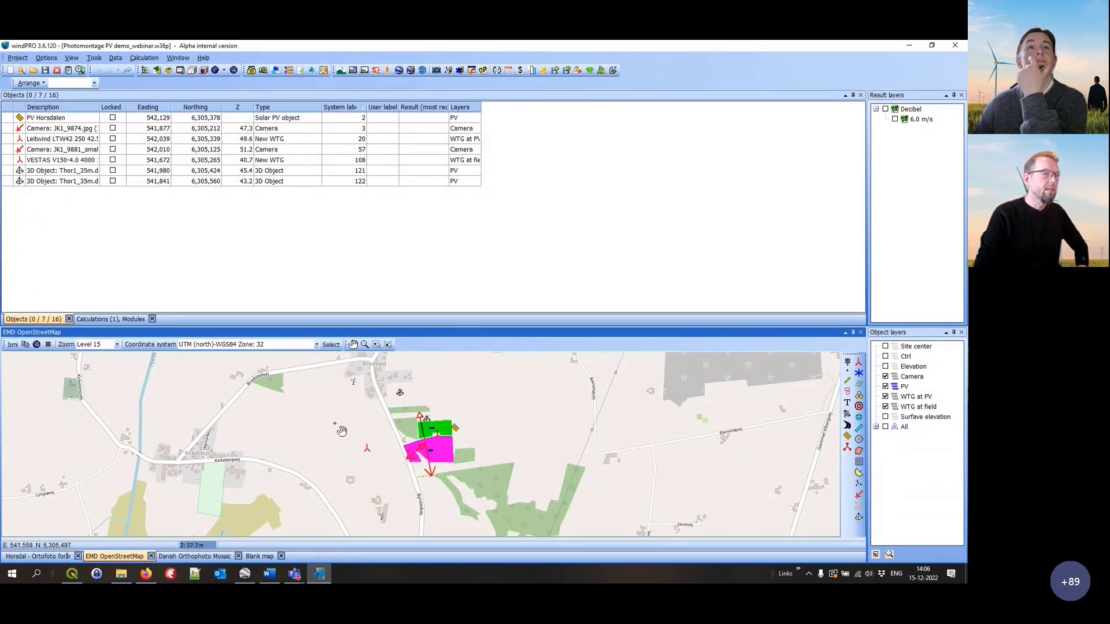
pyautogui.moveTo(485, 441); pyautogui.dragTo(480, 440)
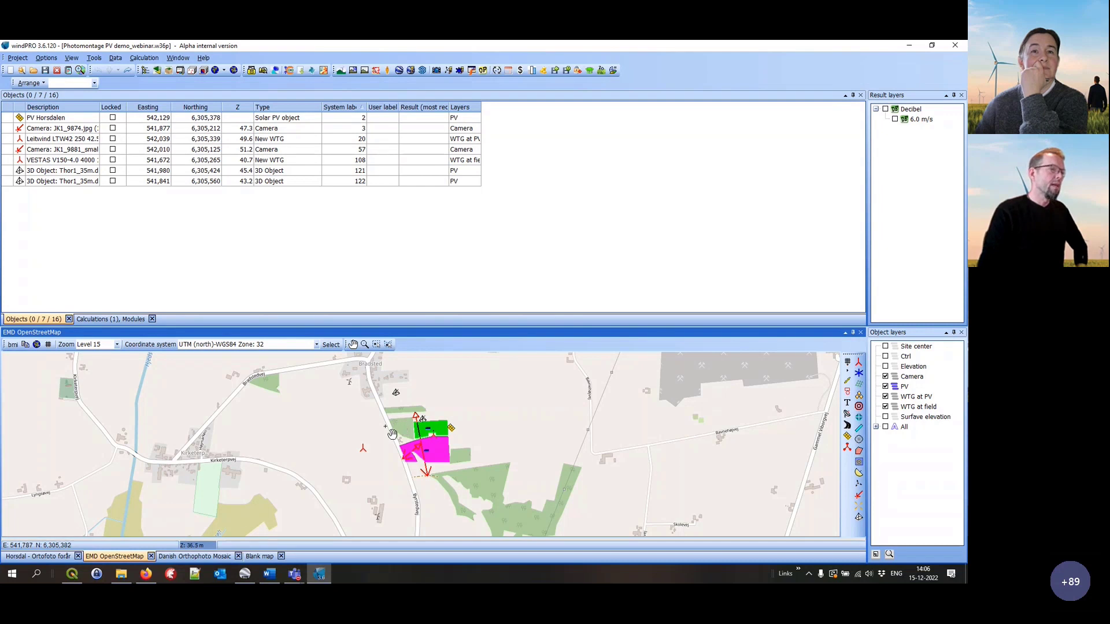
pyautogui.moveTo(385, 427); pyautogui.dragTo(374, 425)
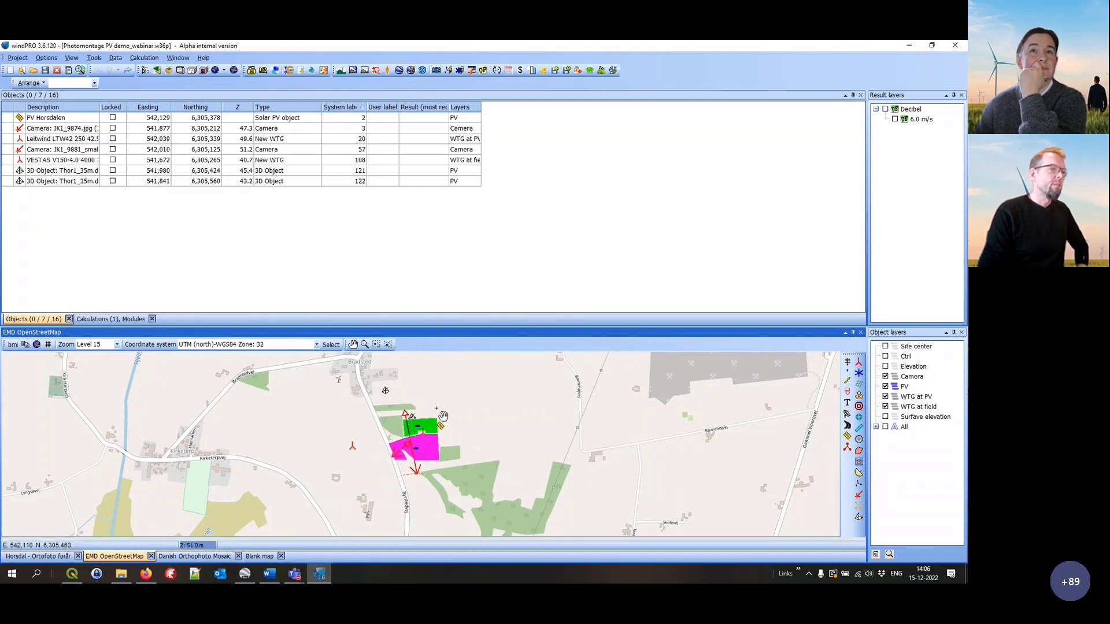
pyautogui.click(215, 557)
pyautogui.moveTo(329, 441); pyautogui.dragTo(319, 446)
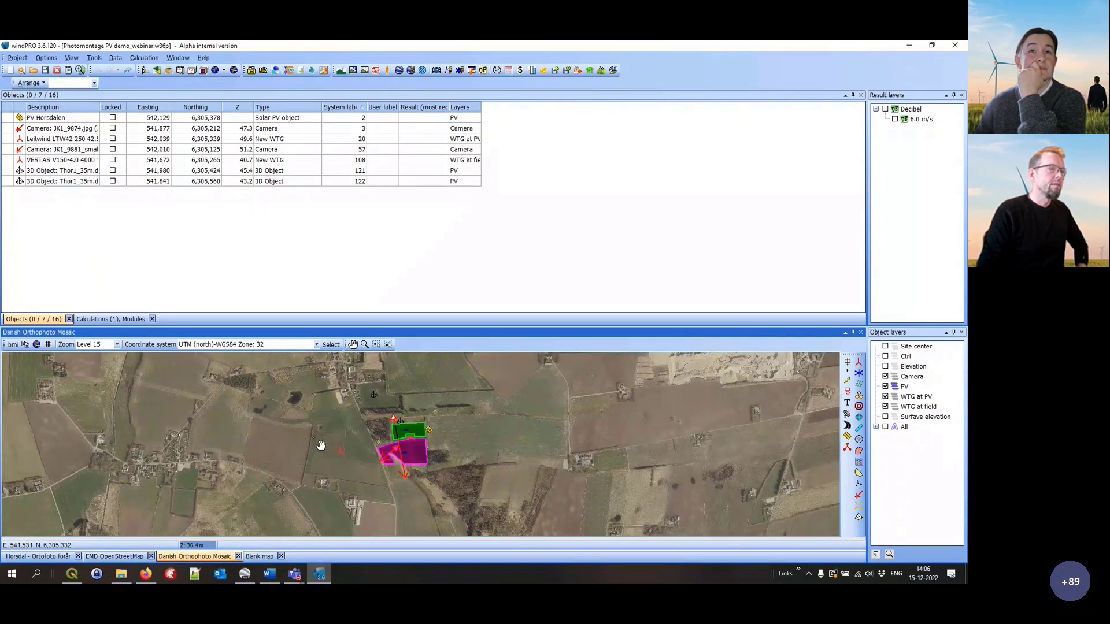
pyautogui.click(119, 557)
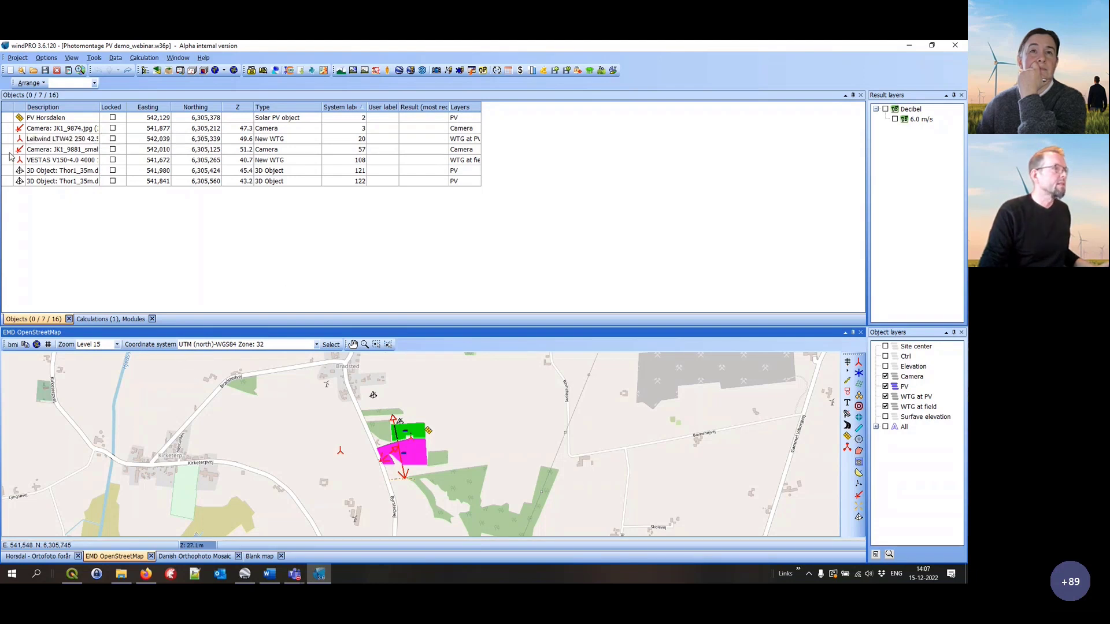
# Highlight the two new WTGs, and separately the two Thor1_35m 3D objects, from the object list to locate them, and clear the selection
pyautogui.click(24, 140)
pyautogui.keyDown('ctrl'); pyautogui.click(22, 161); pyautogui.keyUp('ctrl')
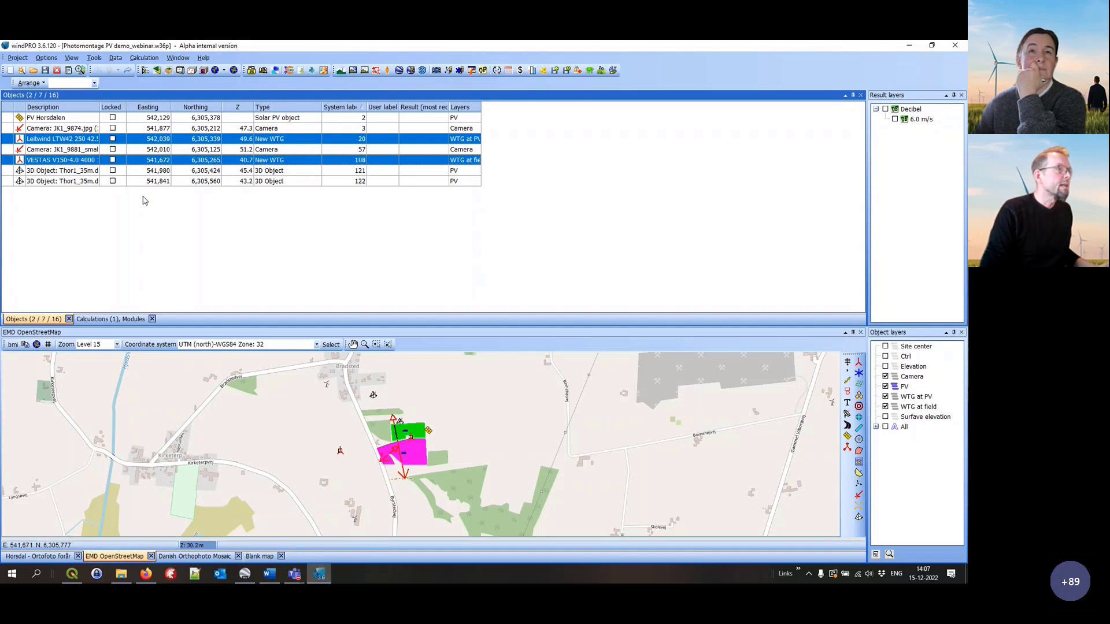
pyautogui.click(30, 171)
pyautogui.keyDown('ctrl'); pyautogui.click(30, 181); pyautogui.keyUp('ctrl')
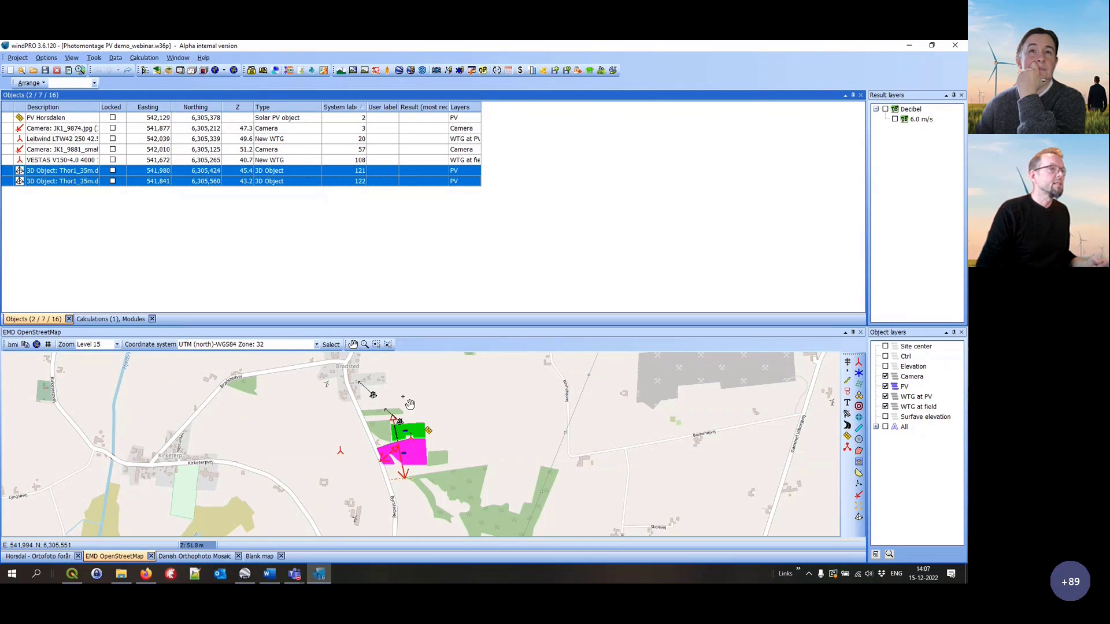
pyautogui.click(421, 431)
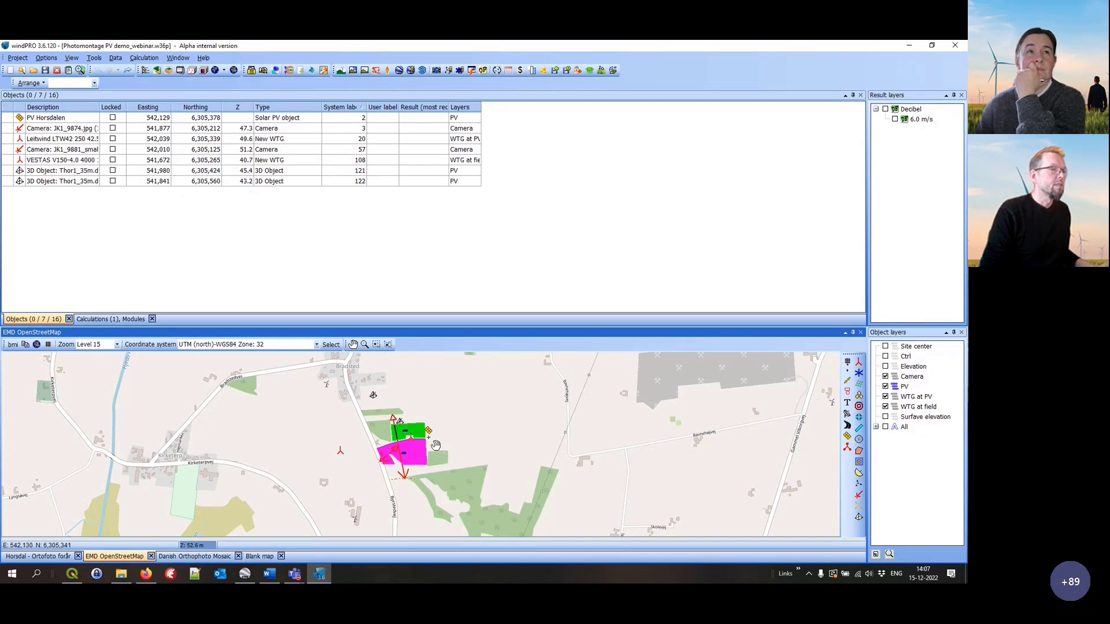
# Examine the green and magenta solar PV areas up close on the map and select camera JK1_9874.jpg
pyautogui.scroll(2, 419, 442)
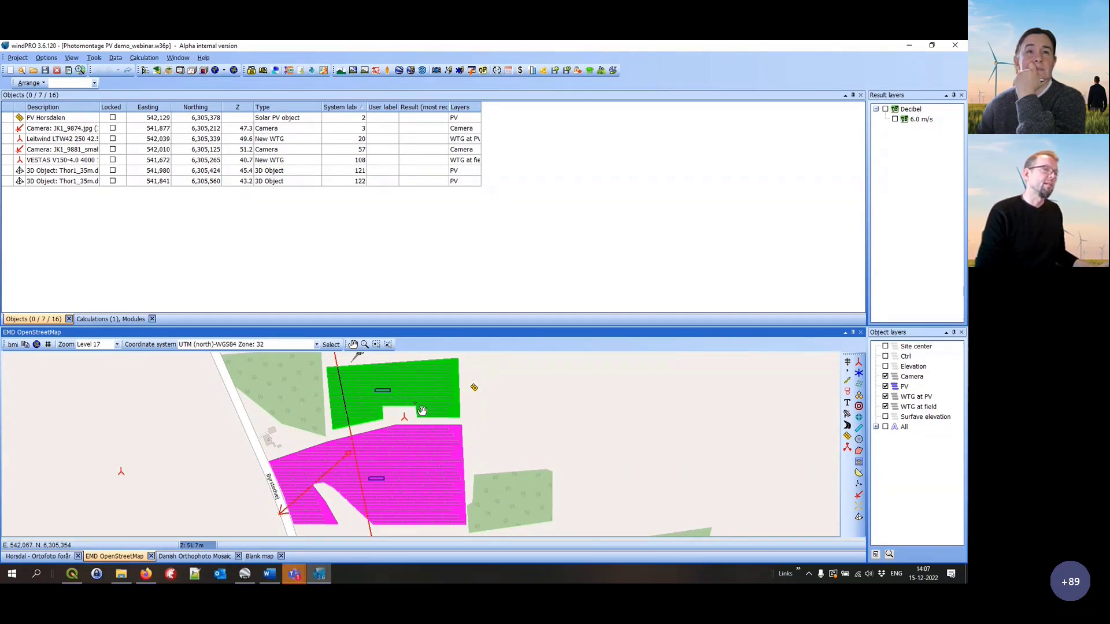
pyautogui.moveTo(473, 426); pyautogui.dragTo(481, 386)
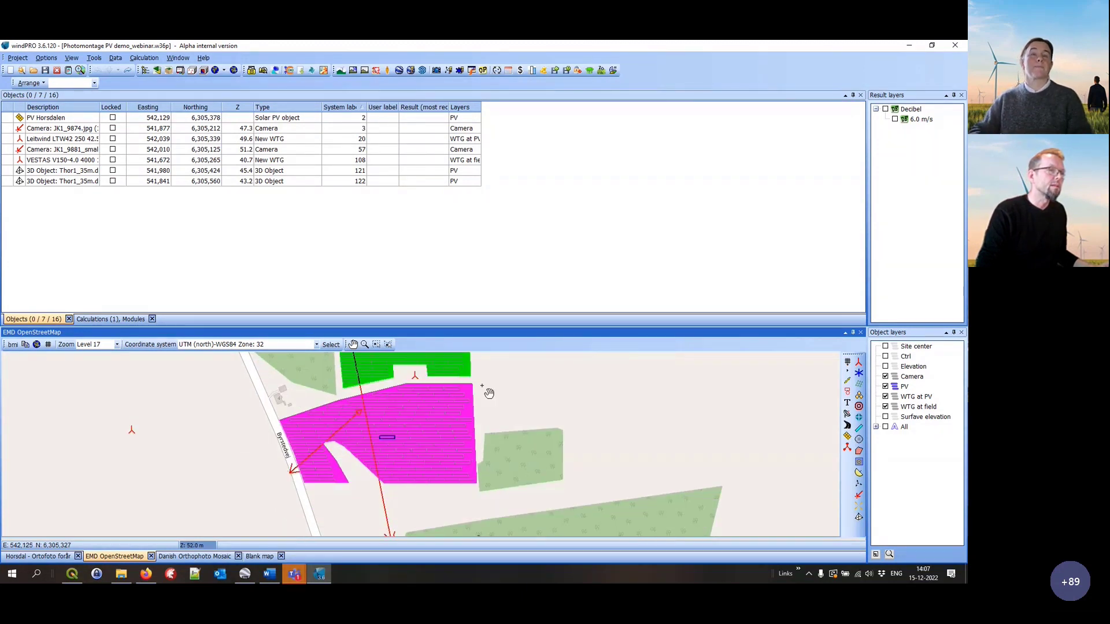
pyautogui.scroll(-1, 478, 408)
pyautogui.moveTo(446, 470); pyautogui.dragTo(463, 483)
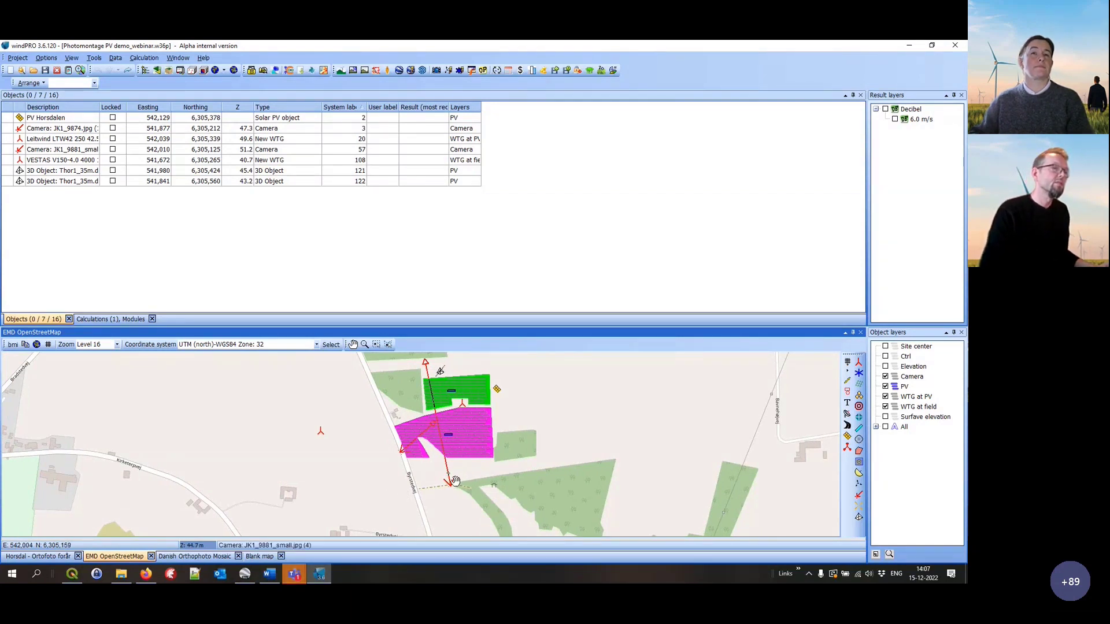
pyautogui.click(442, 456)
pyautogui.click(421, 434)
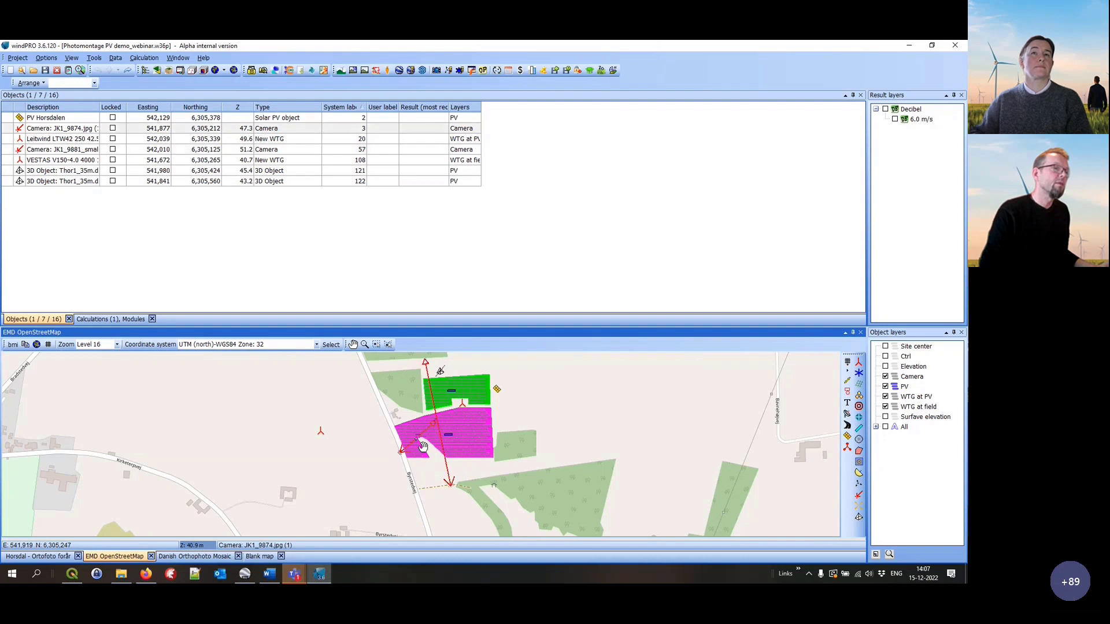
# Show the photomontage of camera JK1_9881_small.jpg and adjust the split so the whole photo and the map fit
pyautogui.click(454, 478)
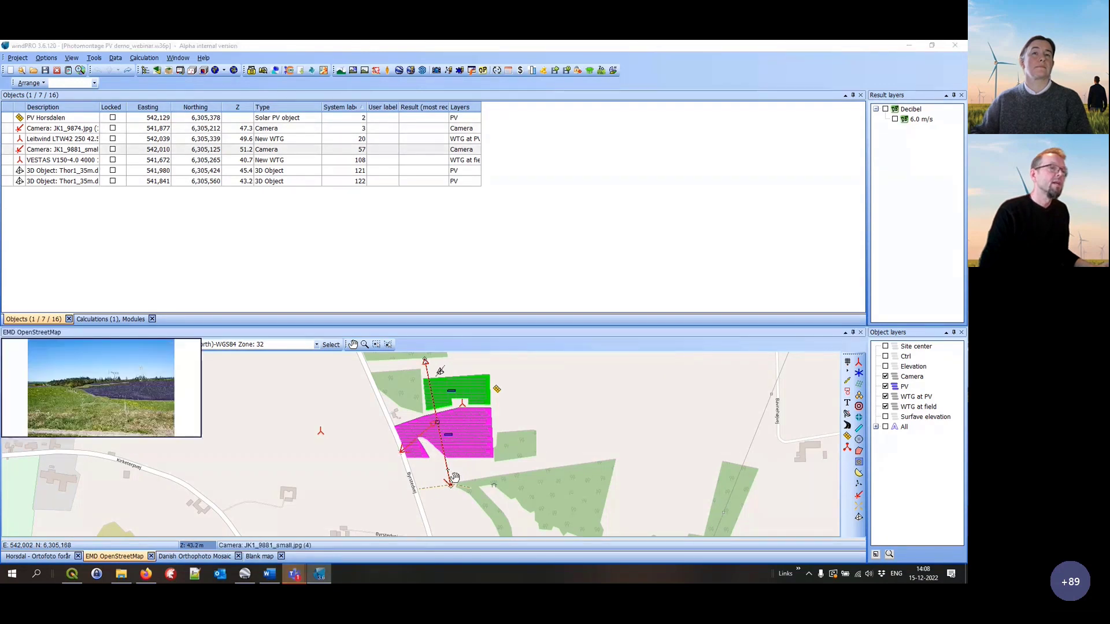
pyautogui.moveTo(455, 478)
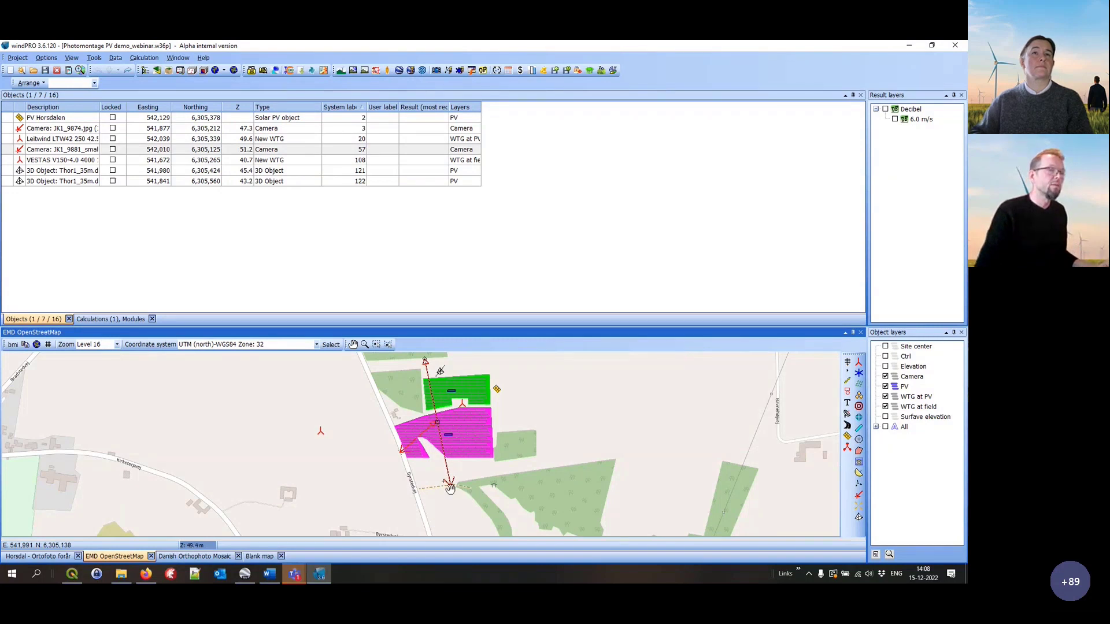
pyautogui.rightClick(451, 482)
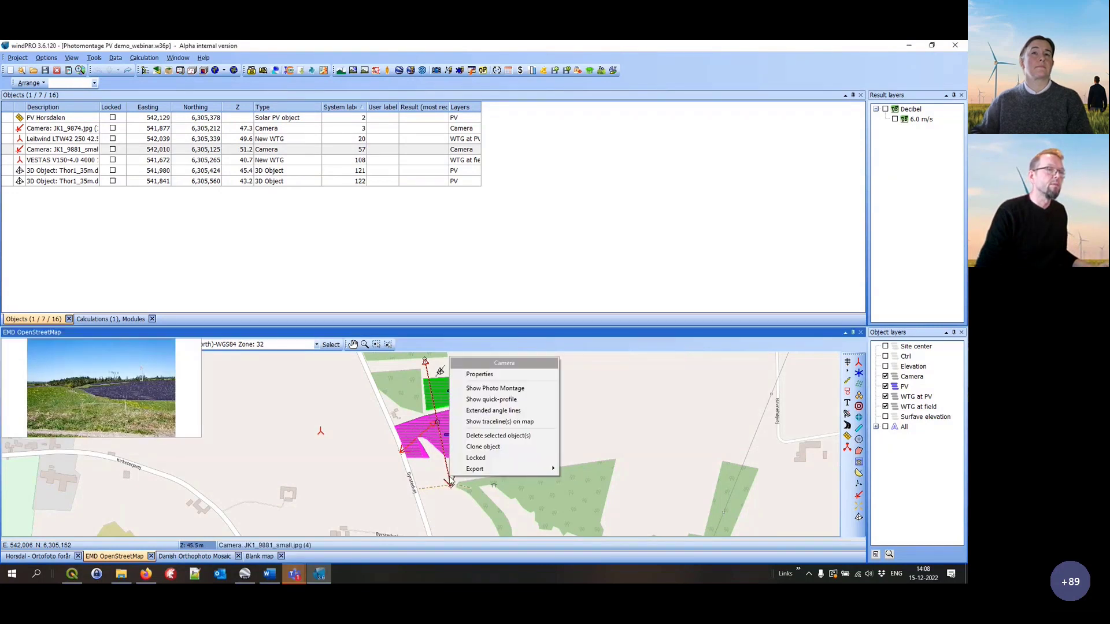
pyautogui.click(526, 391)
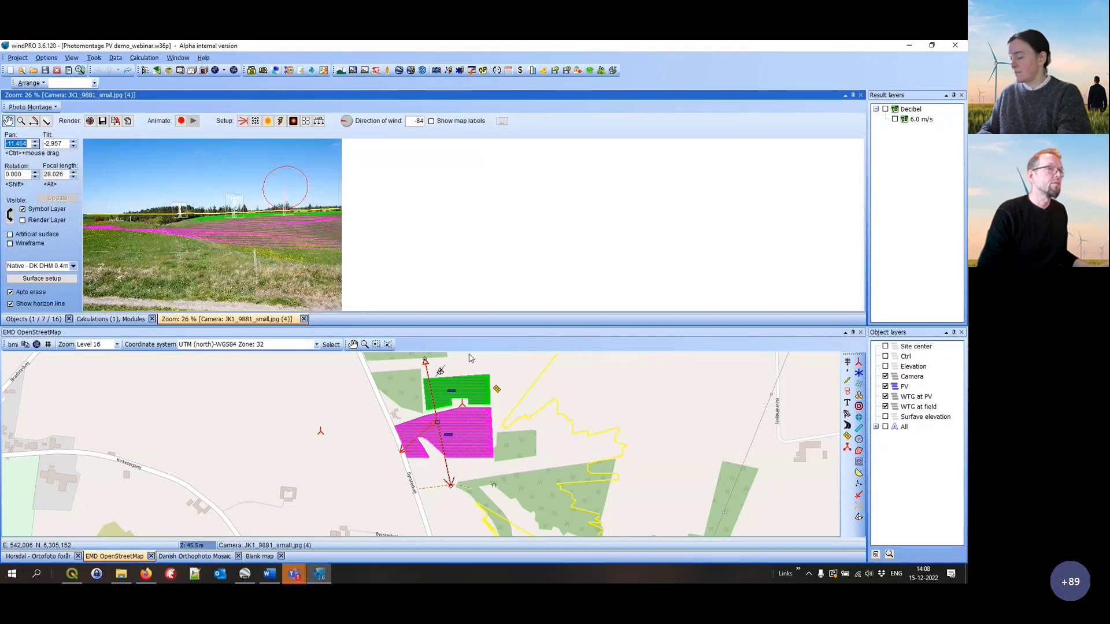
pyautogui.moveTo(468, 402); pyautogui.dragTo(468, 402)
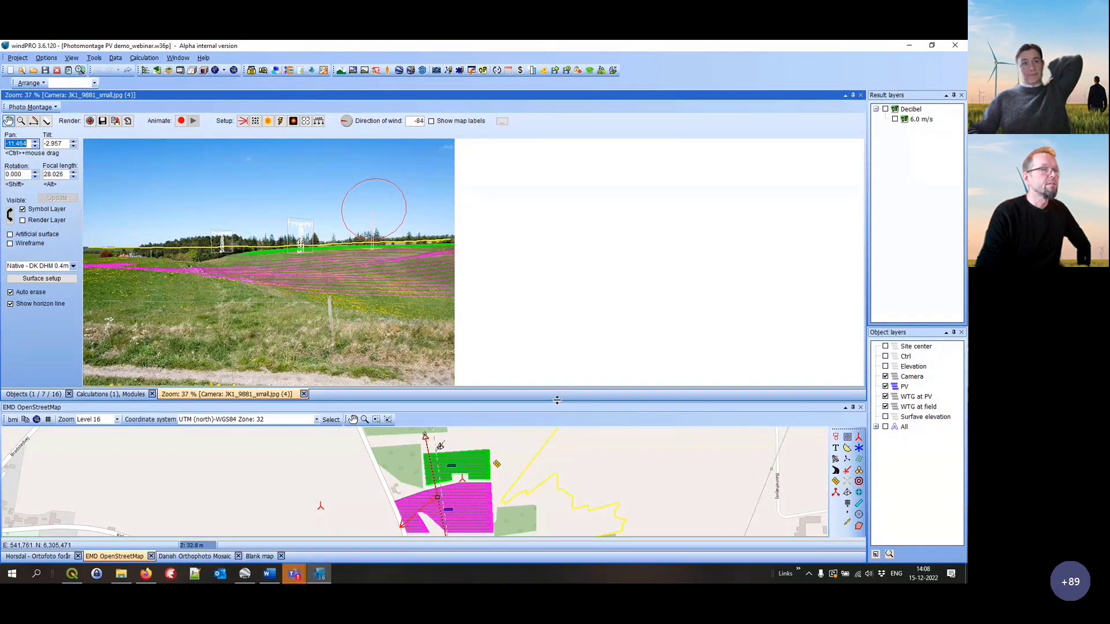
pyautogui.moveTo(557, 400); pyautogui.dragTo(549, 317)
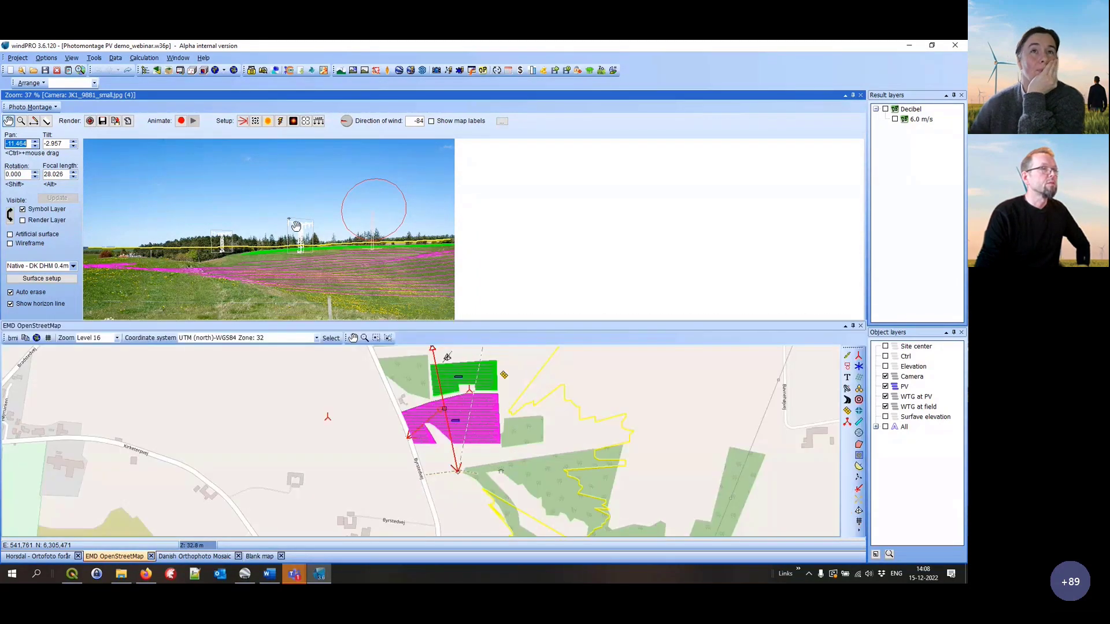
pyautogui.scroll(-1, 278, 280)
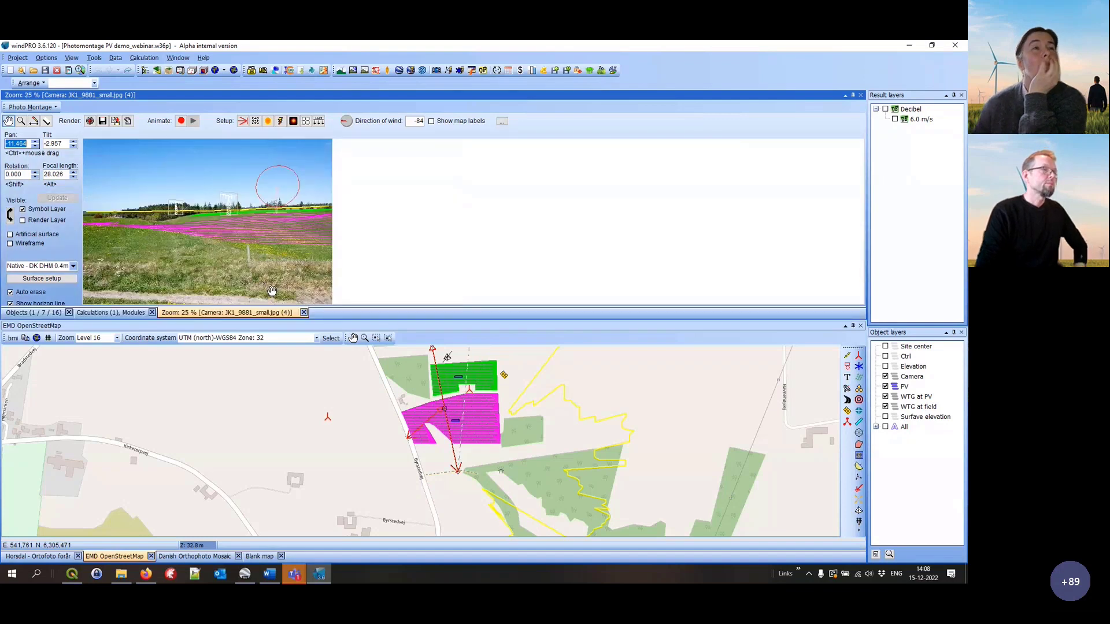
# Render the photomontage of camera JK1_9881_small.jpg and maximize its view
pyautogui.click(90, 122)
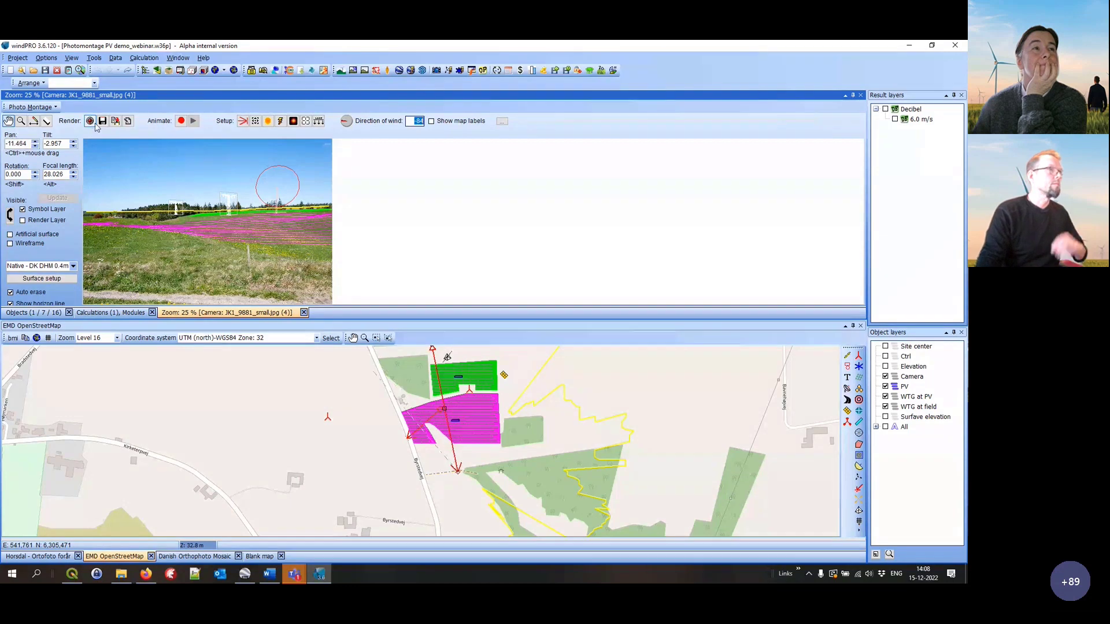
pyautogui.click(90, 122)
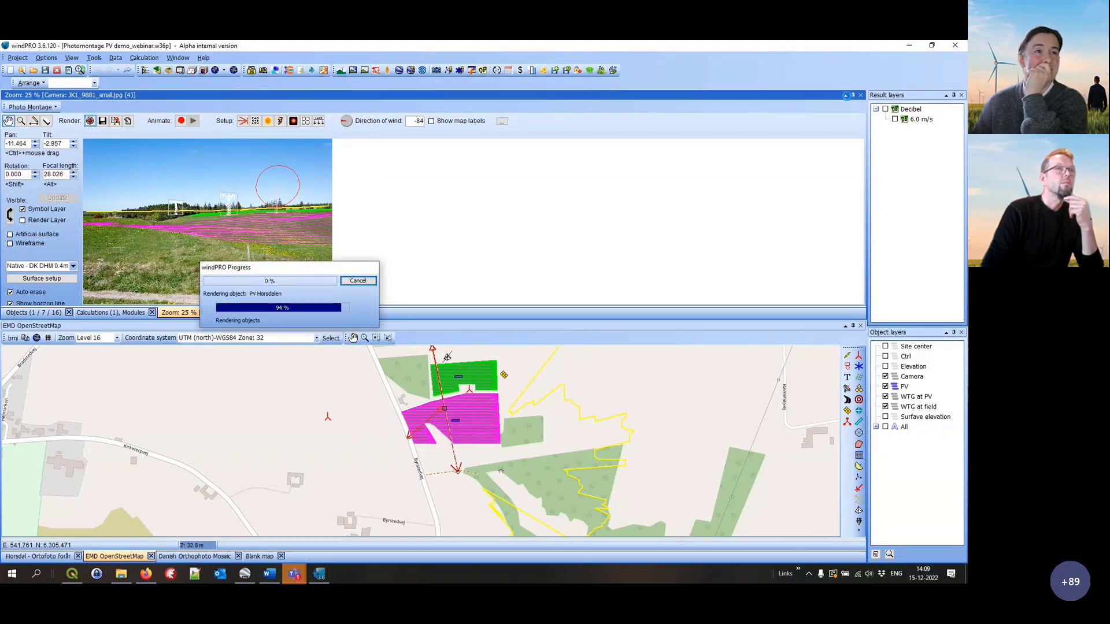
pyautogui.click(845, 96)
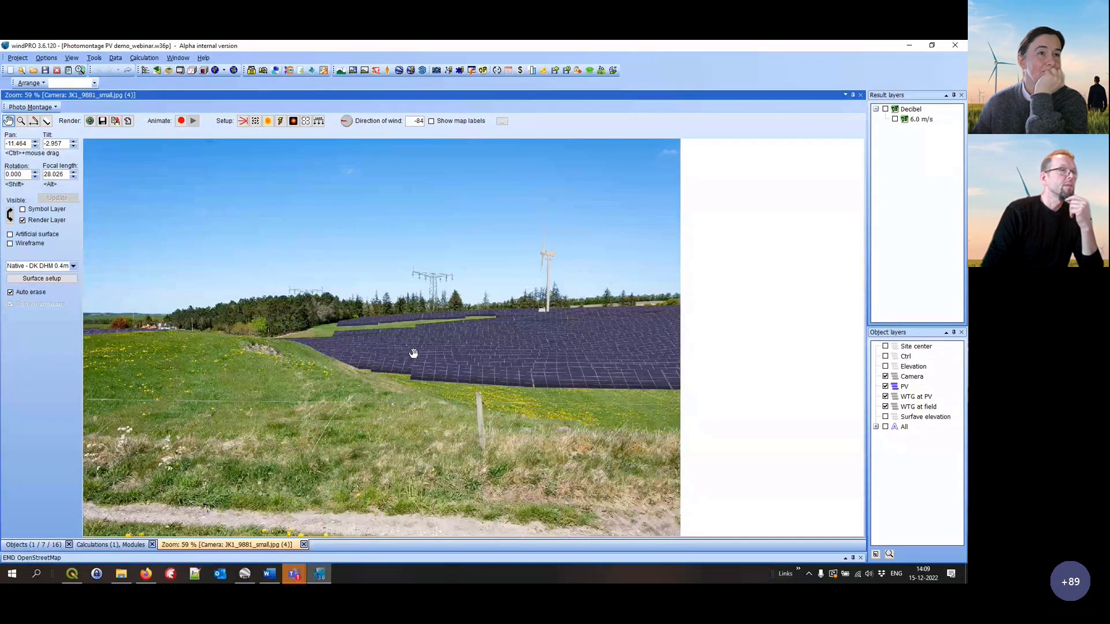
# Examine the rendered solar panels, power pylons and wind turbine up close across the photomontage
pyautogui.scroll(2, 413, 353)
pyautogui.scroll(1, 480, 345)
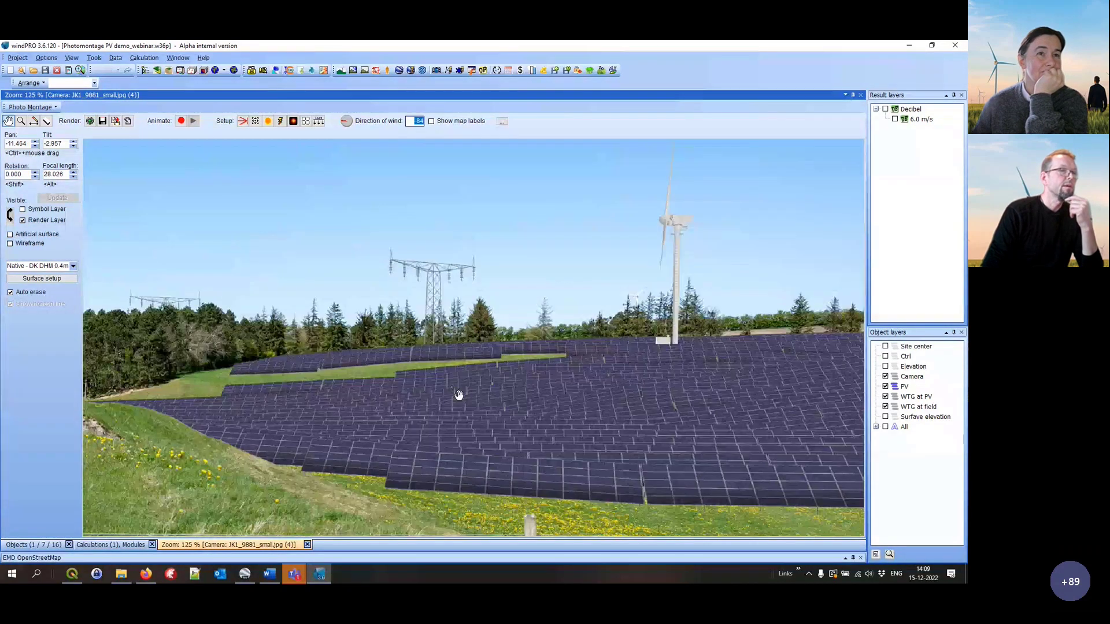
pyautogui.moveTo(457, 396); pyautogui.dragTo(353, 374)
pyautogui.moveTo(562, 411); pyautogui.dragTo(639, 401)
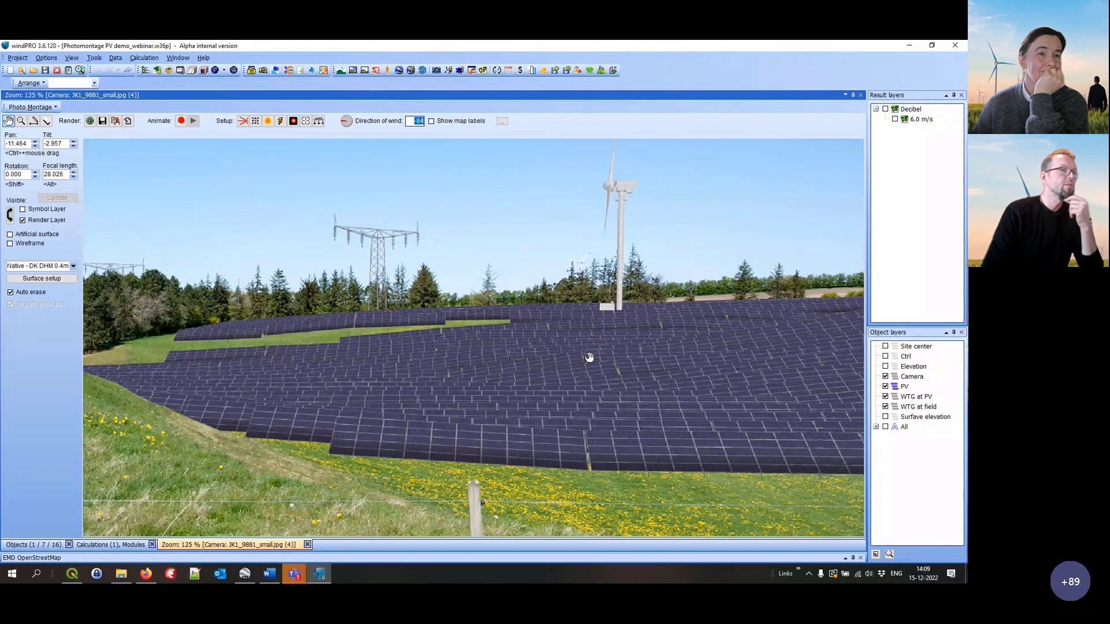
pyautogui.moveTo(605, 377); pyautogui.dragTo(532, 358)
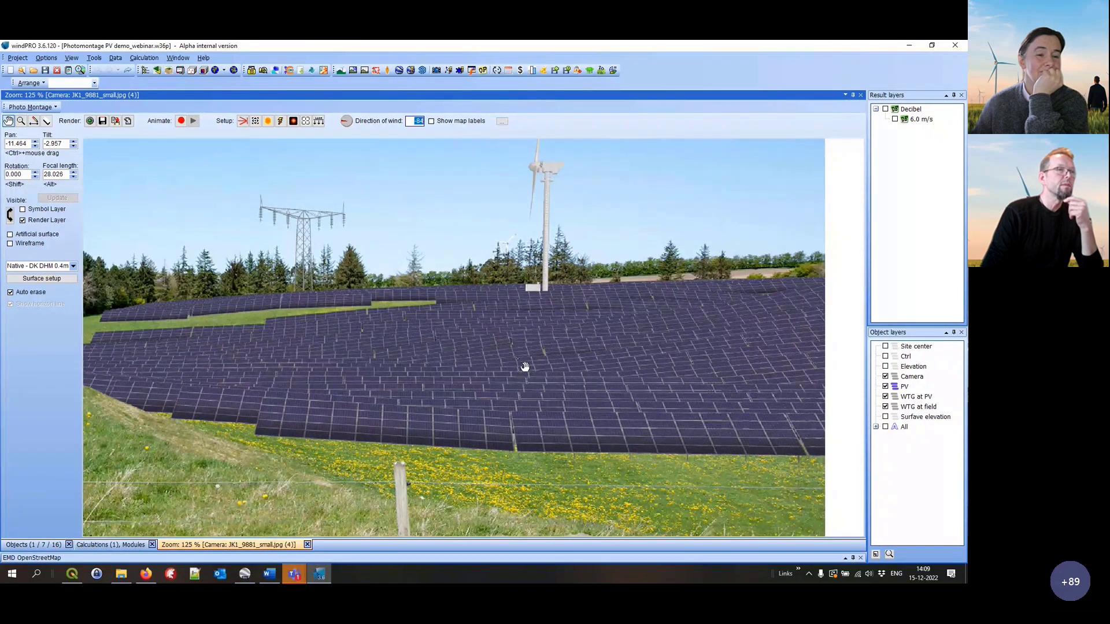
pyautogui.moveTo(364, 335); pyautogui.dragTo(652, 339)
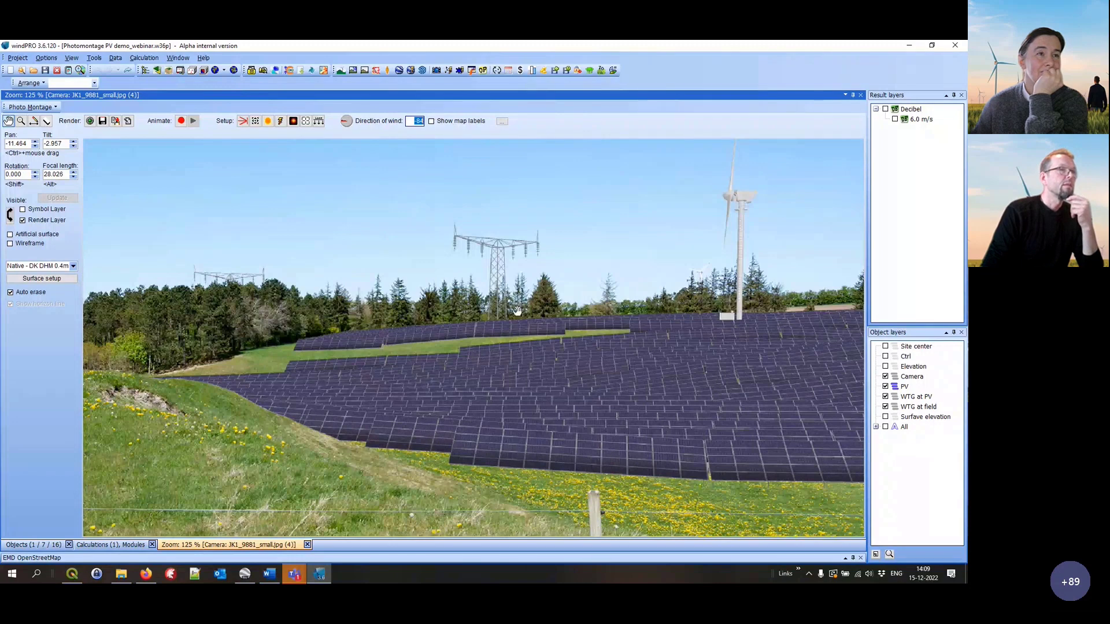
pyautogui.moveTo(517, 310); pyautogui.dragTo(460, 272)
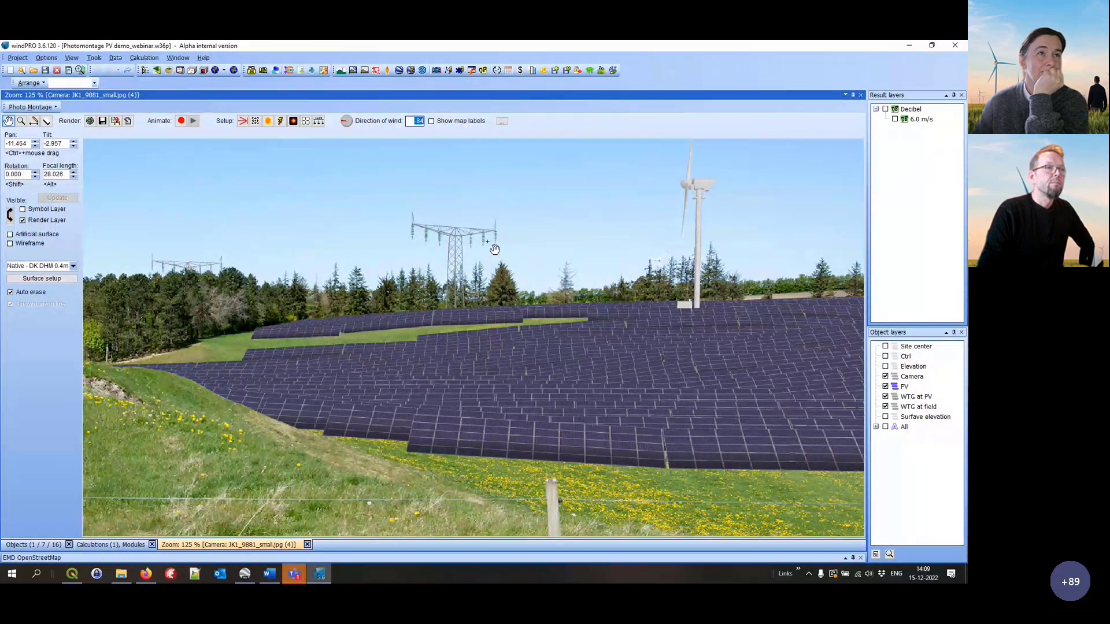
pyautogui.moveTo(615, 385); pyautogui.dragTo(339, 303)
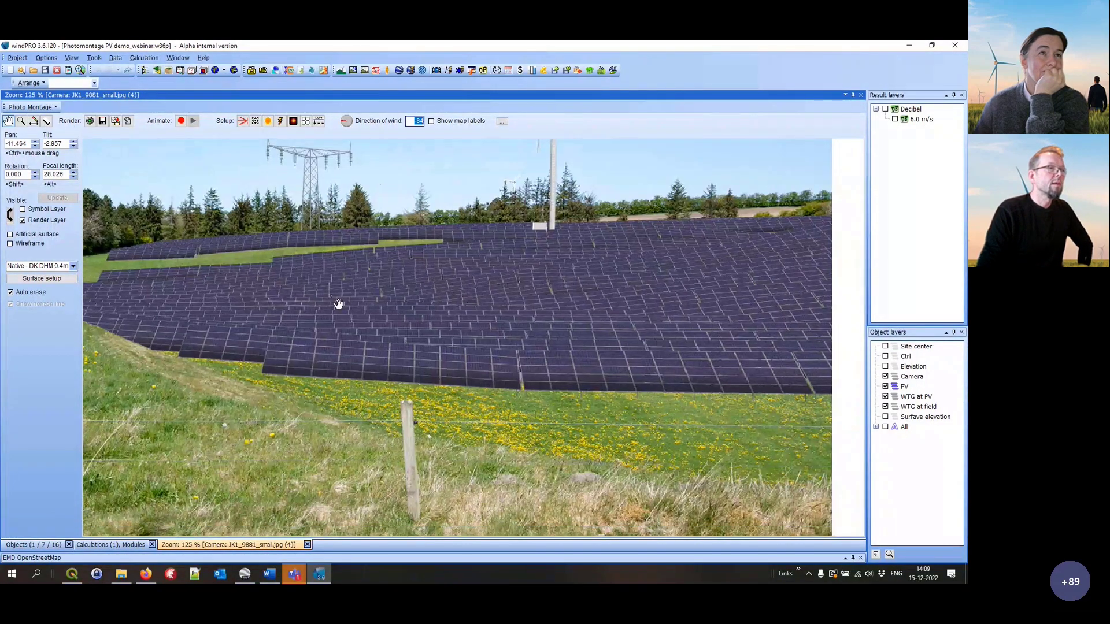
pyautogui.scroll(-1, 338, 303)
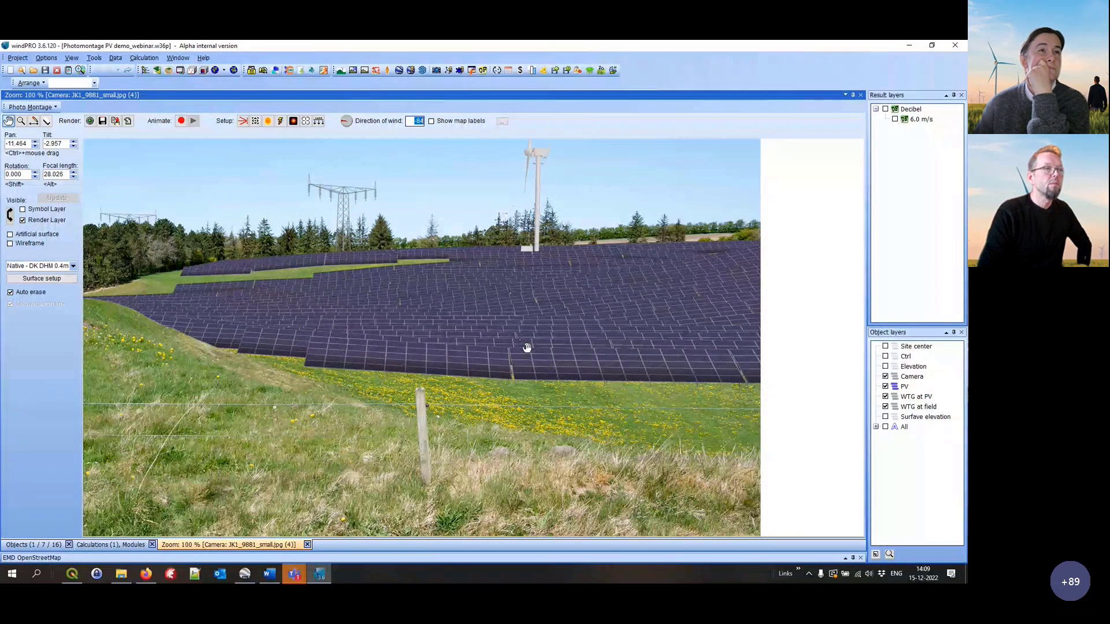
pyautogui.moveTo(442, 344); pyautogui.dragTo(359, 332)
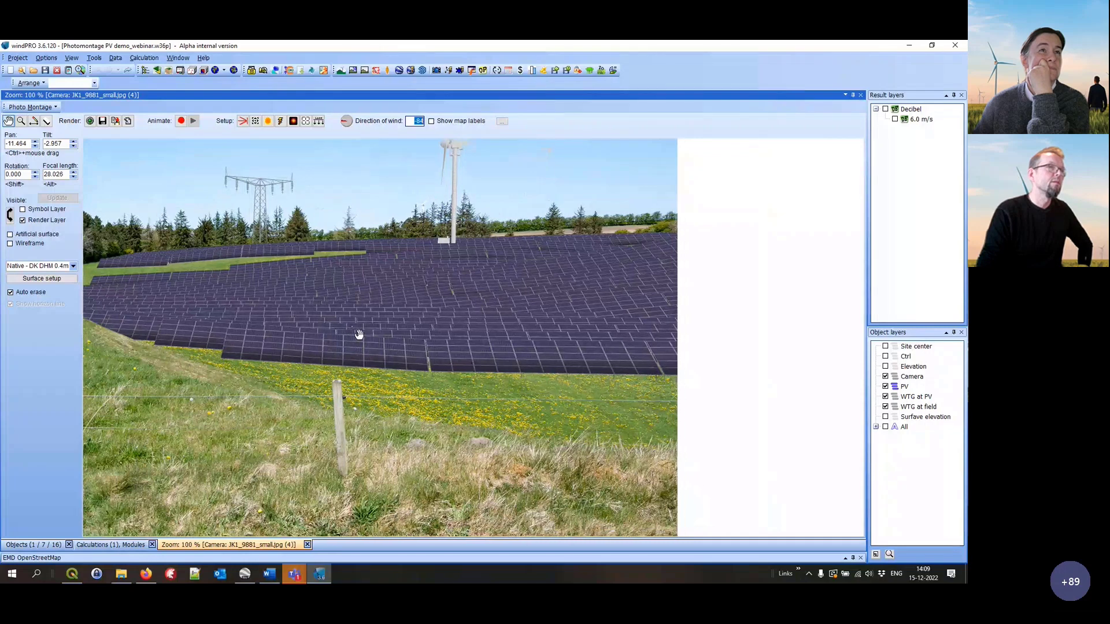
# Restore the split layout with the map below the photomontage and center the map on the solar PV areas
pyautogui.click(845, 95)
pyautogui.moveTo(408, 280); pyautogui.dragTo(394, 234)
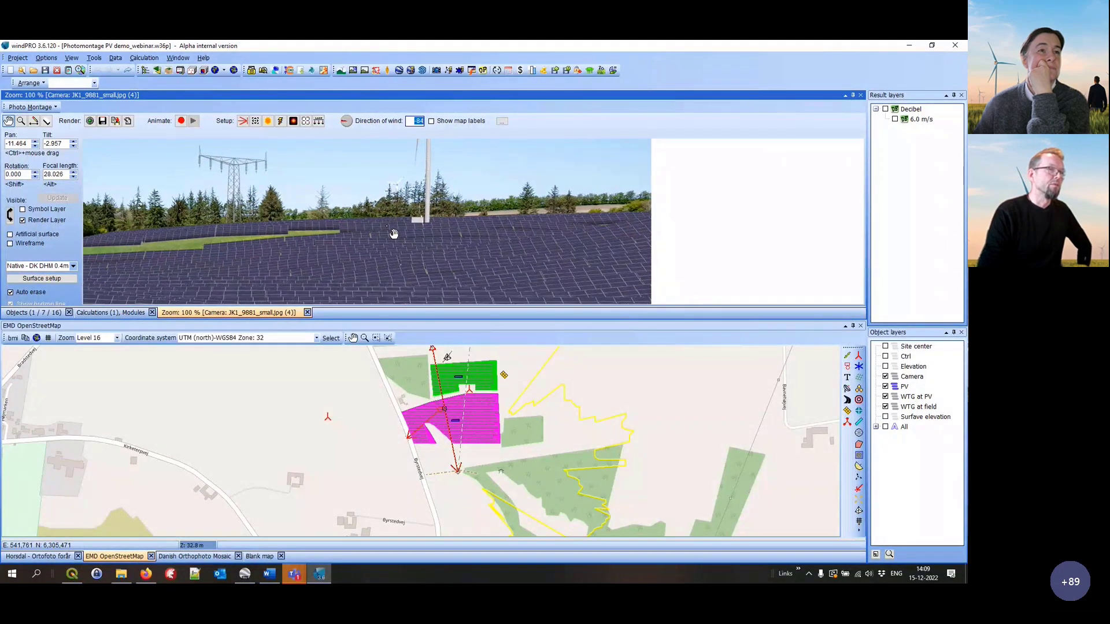
pyautogui.moveTo(596, 402); pyautogui.dragTo(584, 423)
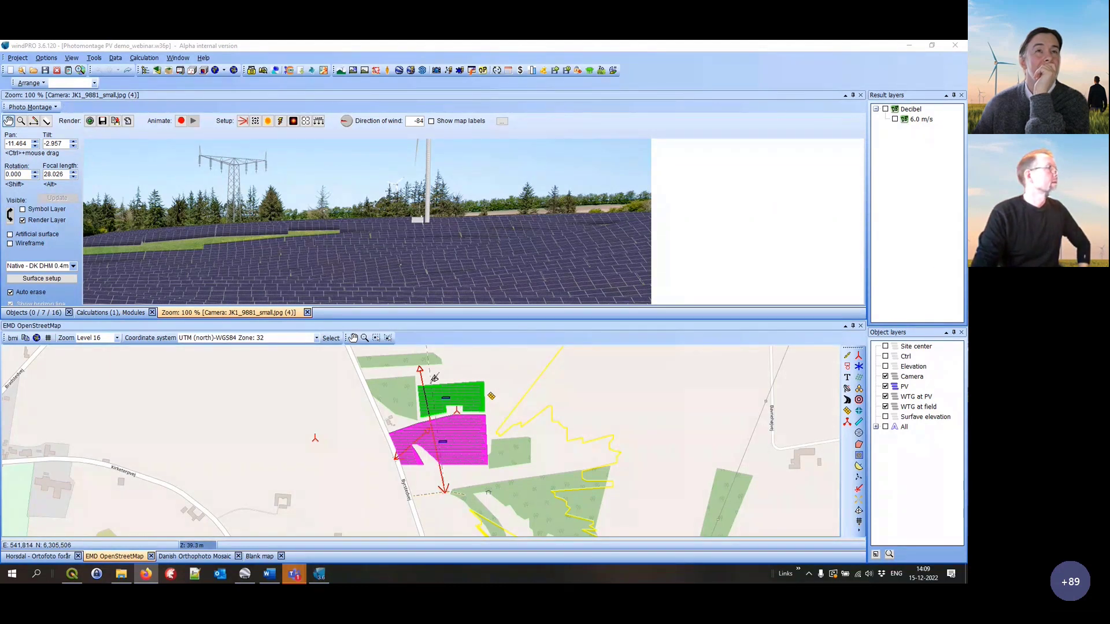
# Switch to the SketchUp web viewer in Firefox and examine the 3D site model from a higher angle
pyautogui.moveTo(0, 174)
pyautogui.mouseDown()
pyautogui.moveTo(686, 265)
pyautogui.moveTo(686, 43)
pyautogui.mouseUp()
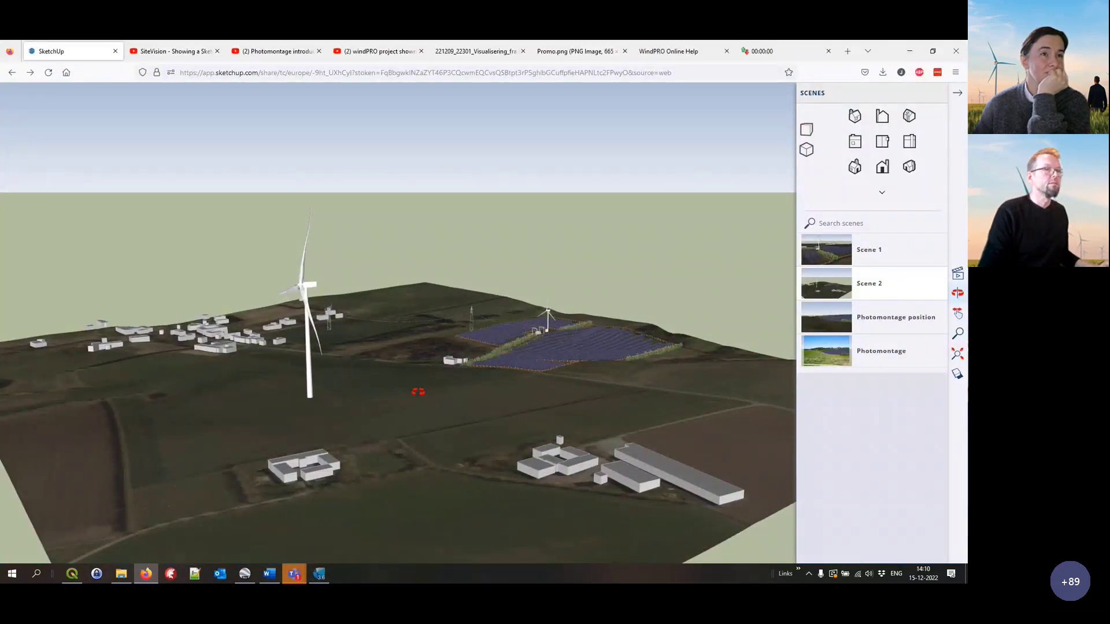
pyautogui.moveTo(394, 359); pyautogui.dragTo(379, 389)
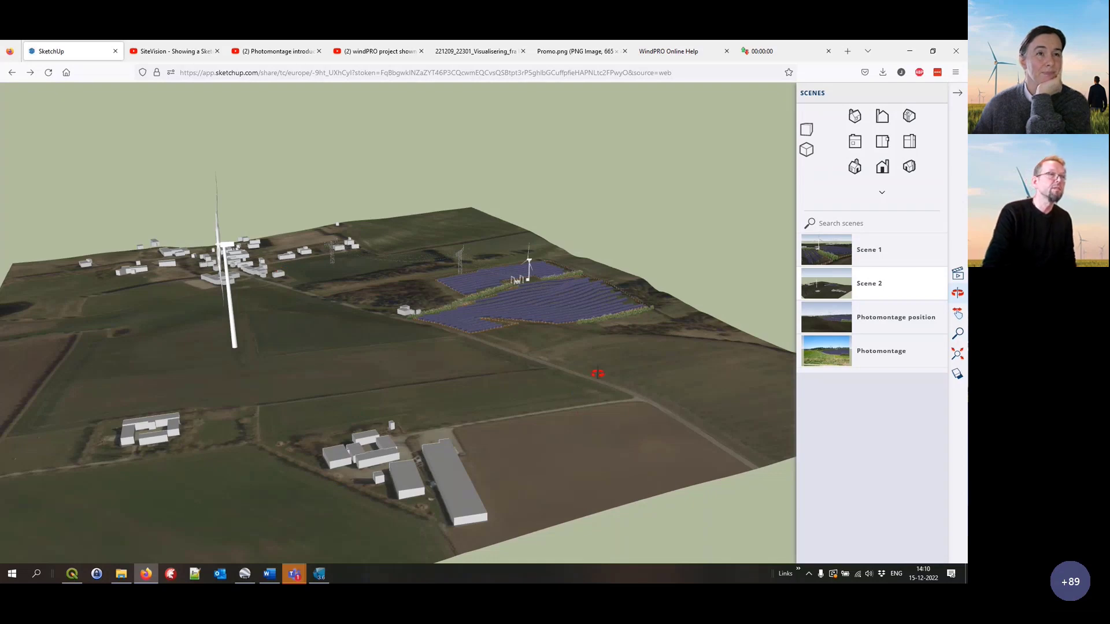
# Zoom in on the solar panels, substation and wind turbine of the site model, and highlight the model's share link
pyautogui.scroll(5, 448, 257)
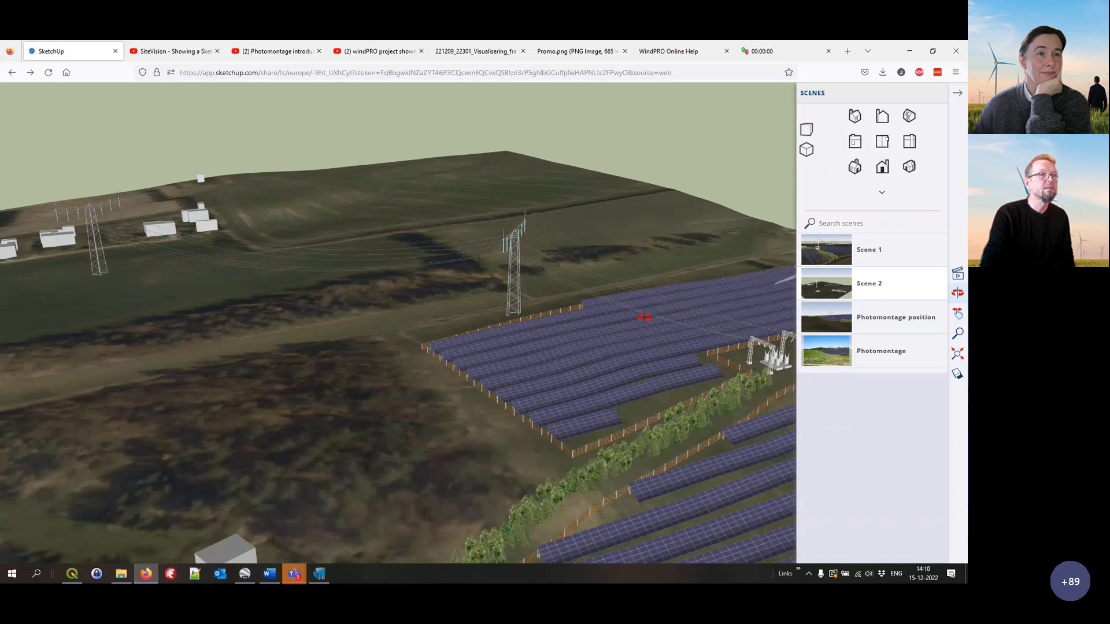
pyautogui.scroll(-3, 315, 349)
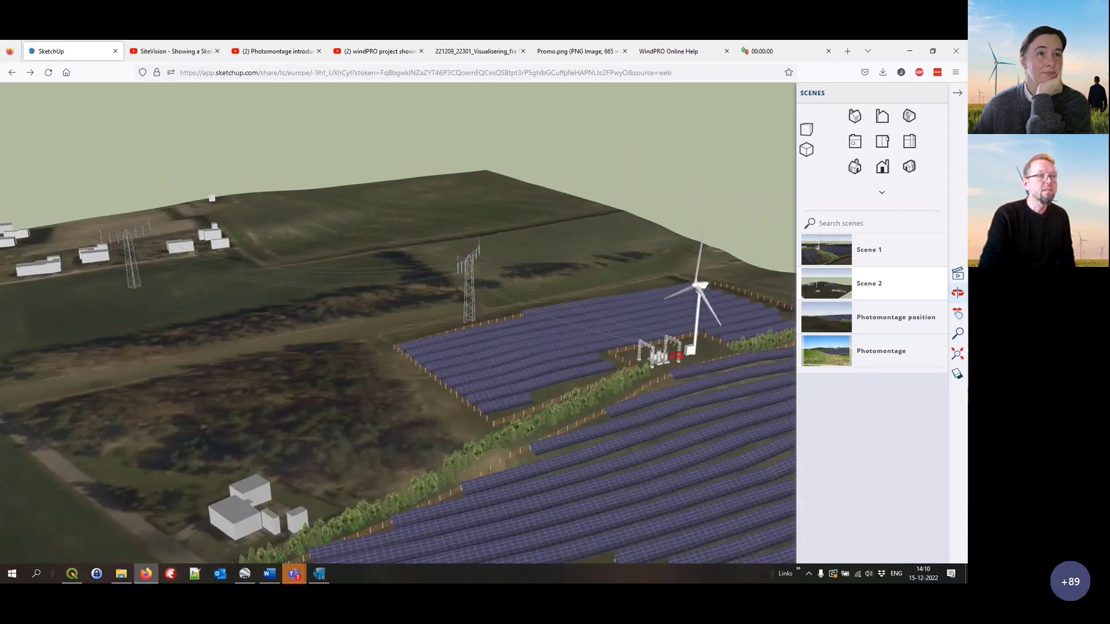
pyautogui.scroll(3, 676, 356)
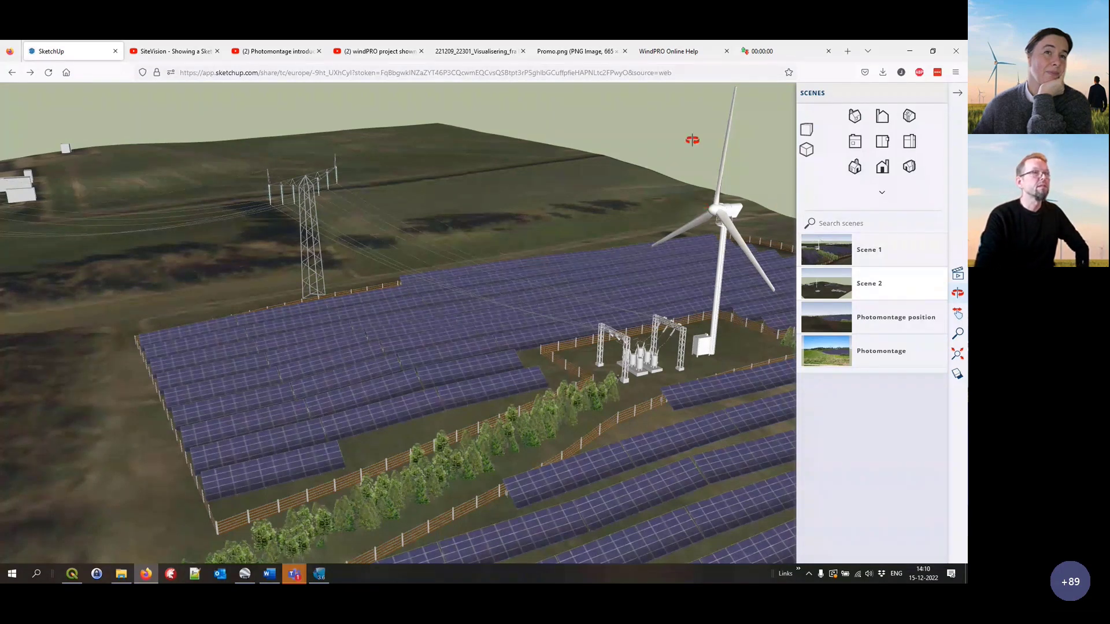
pyautogui.hotkey('ctrl', 'l')
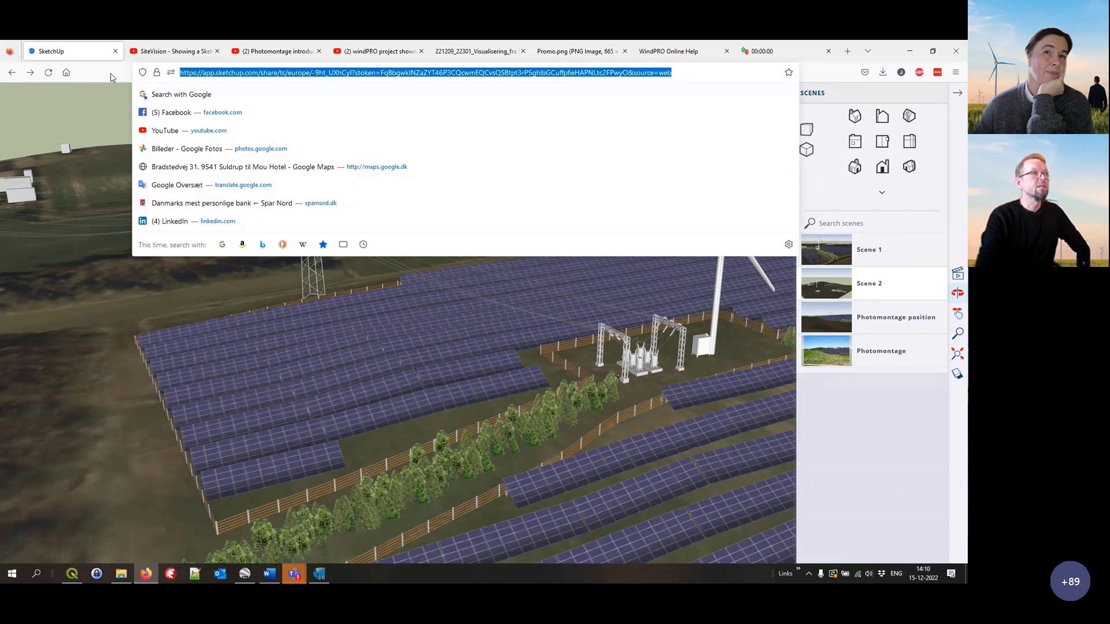
pyautogui.press('Escape')
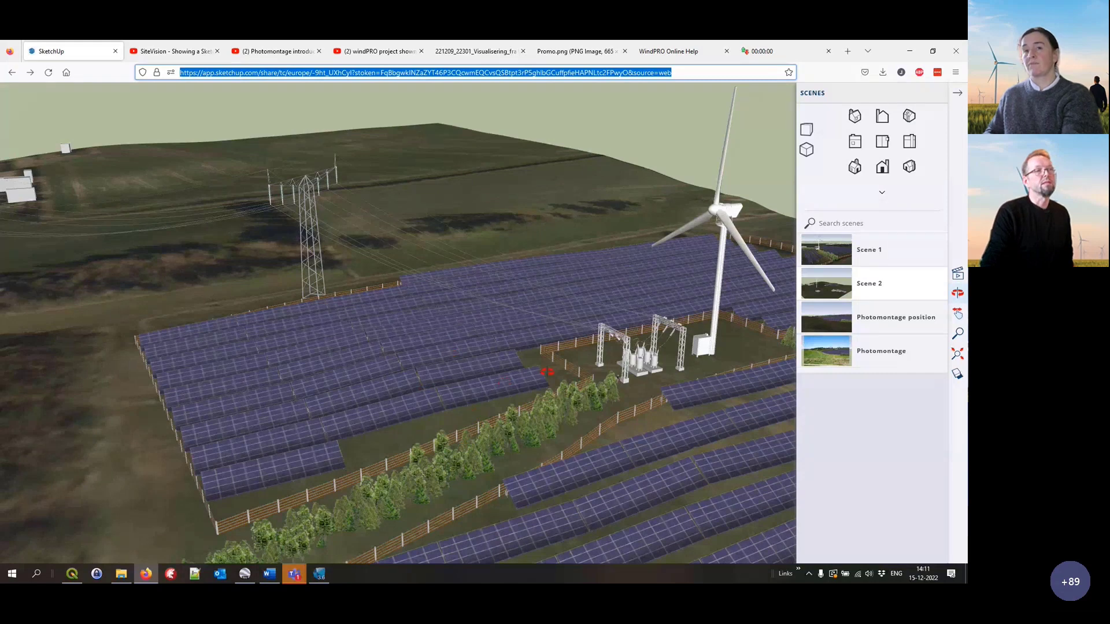
# View the saved scenes Scene 2, Scene 1, Photomontage position and Photomontage in turn
pyautogui.click(827, 286)
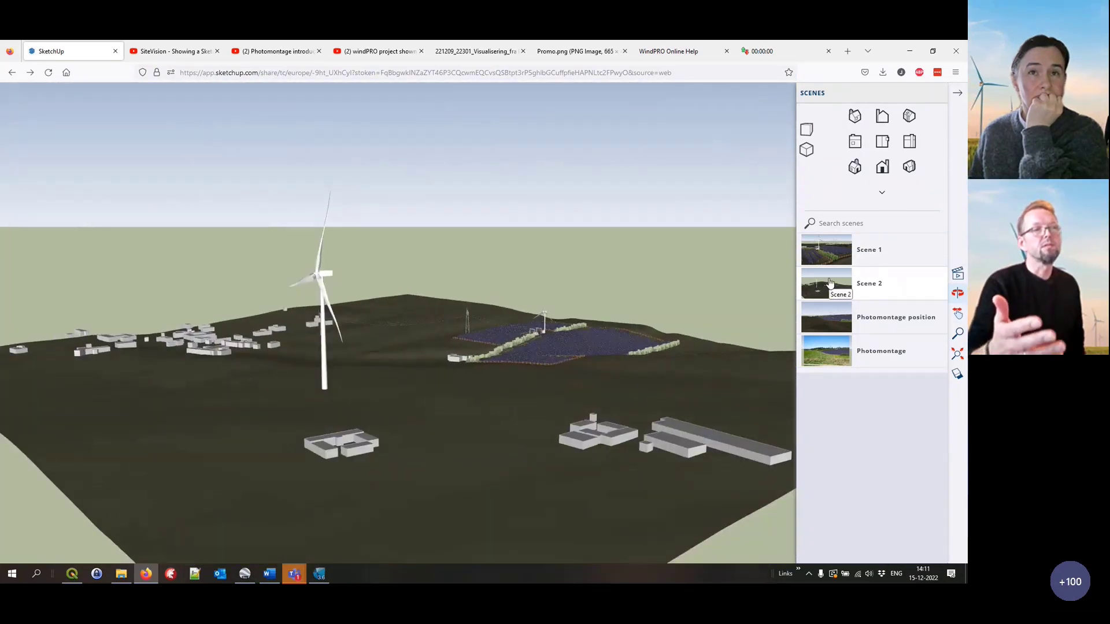
pyautogui.click(841, 250)
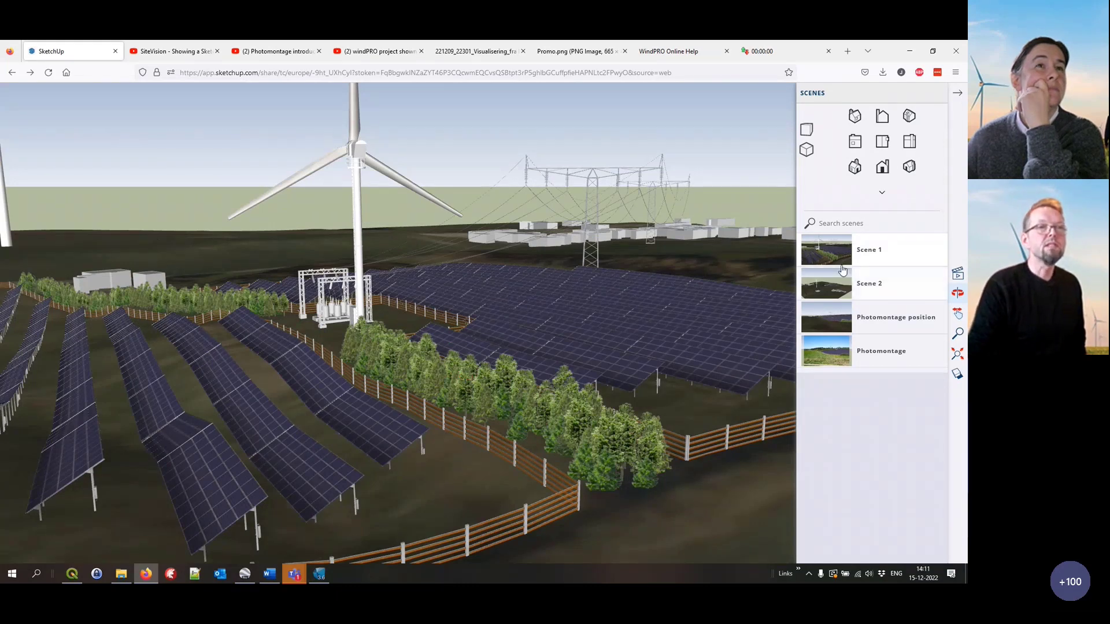
pyautogui.click(838, 319)
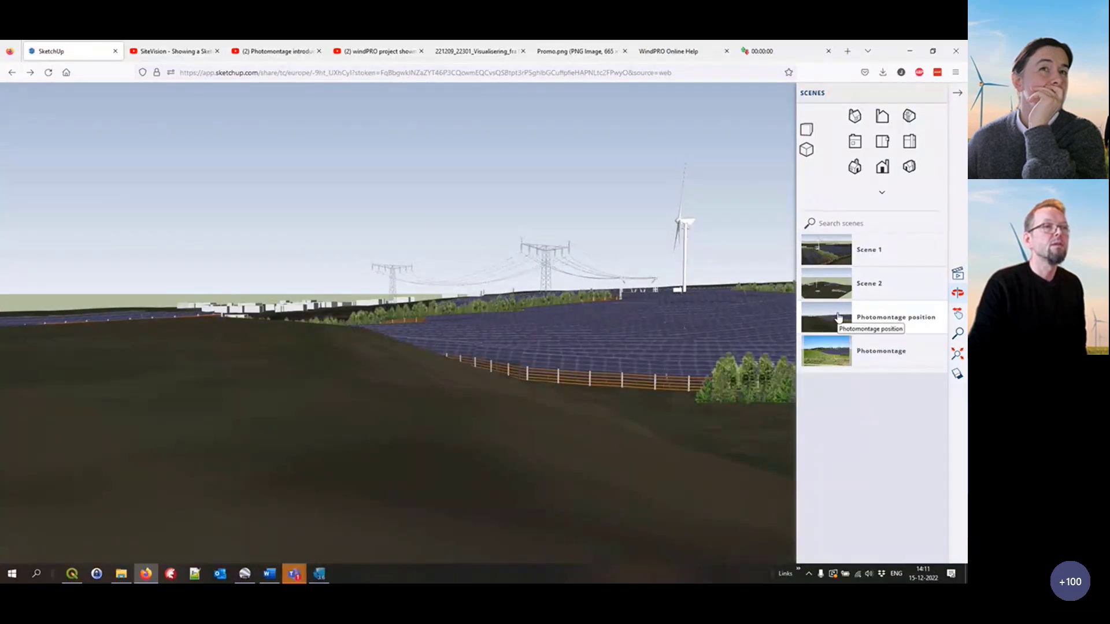
pyautogui.click(822, 354)
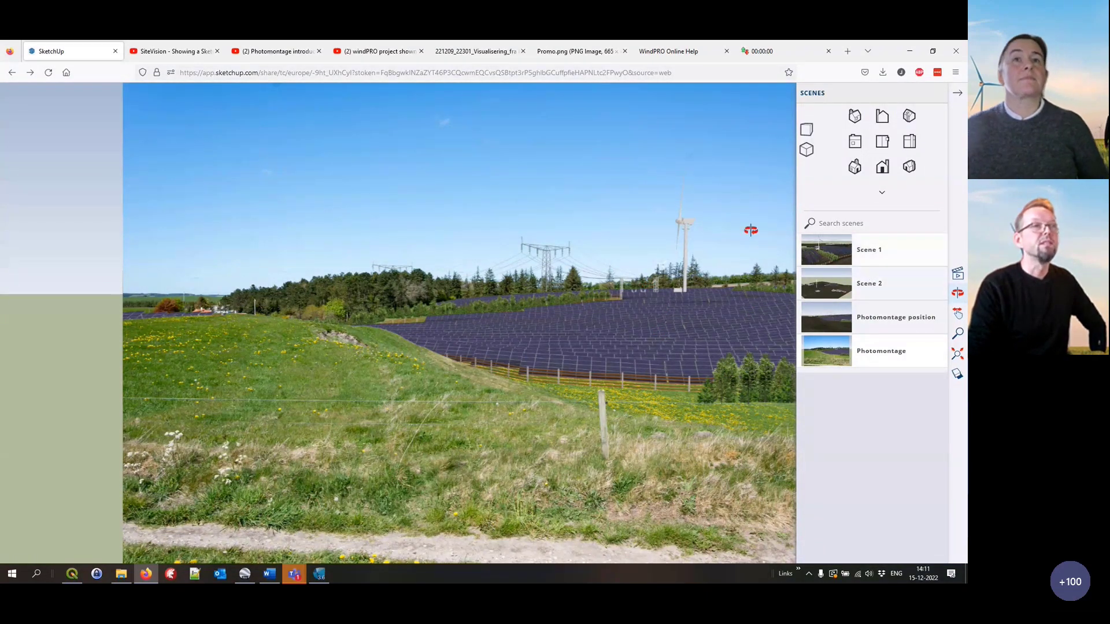
# Highlight the model's web address and collapse the scene list to show the whole photomontage
pyautogui.click(700, 74)
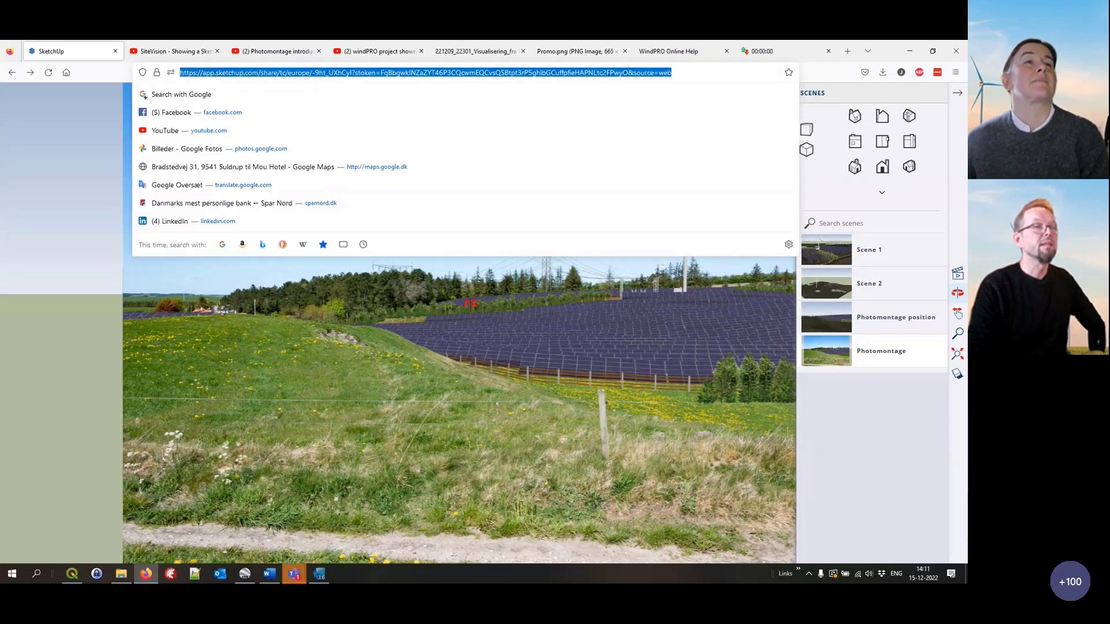
pyautogui.click(479, 295)
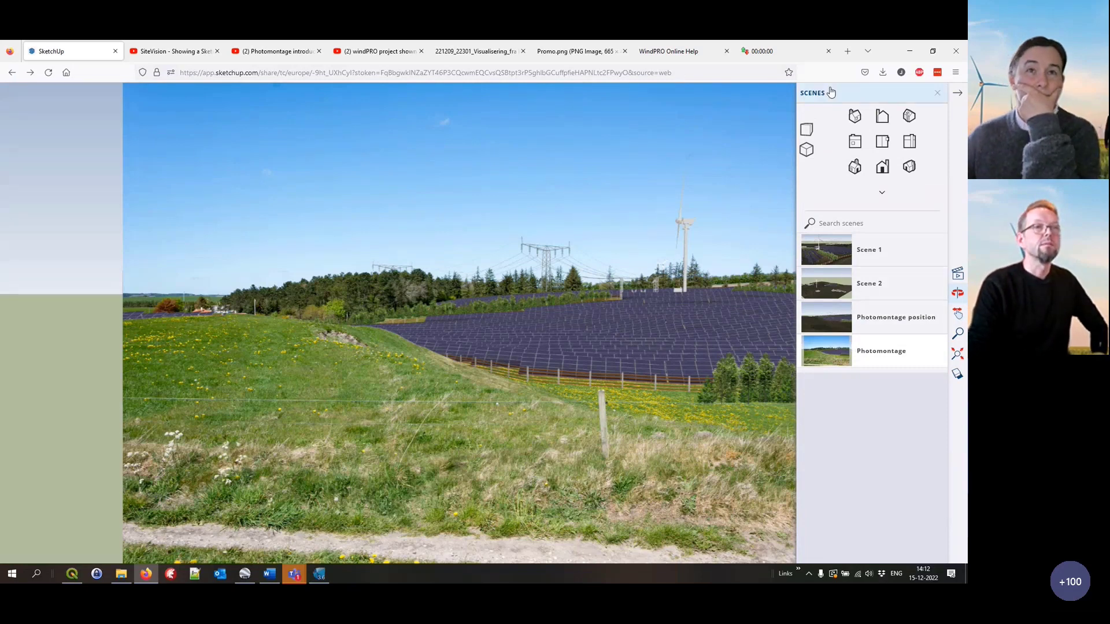
pyautogui.click(959, 96)
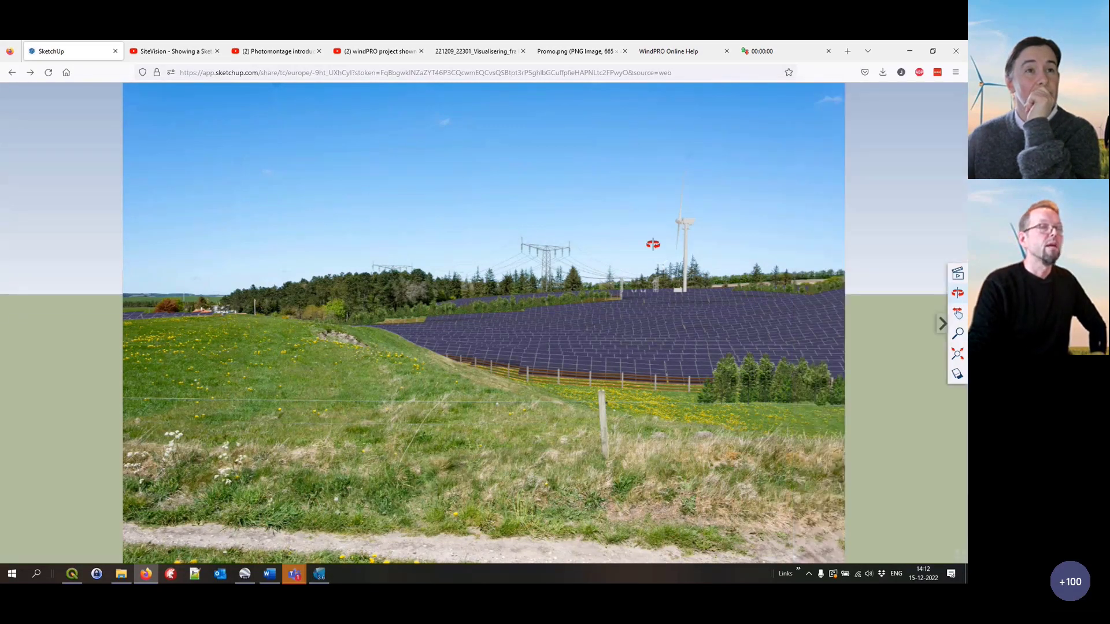
pyautogui.click(689, 54)
pyautogui.moveTo(239, 73); pyautogui.dragTo(179, 73)
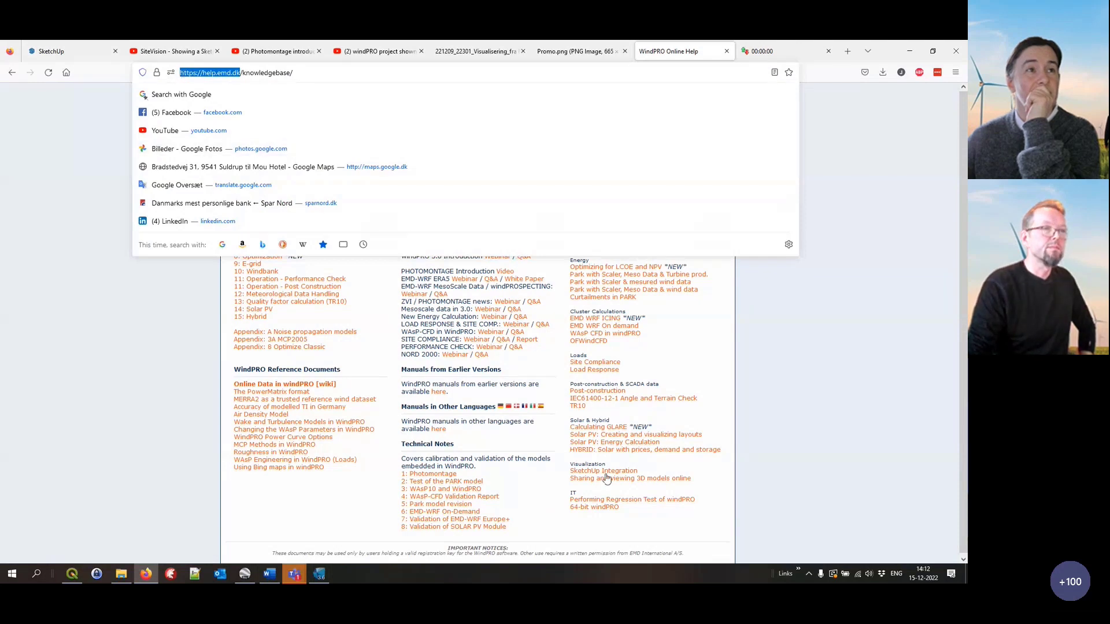
pyautogui.click(702, 478)
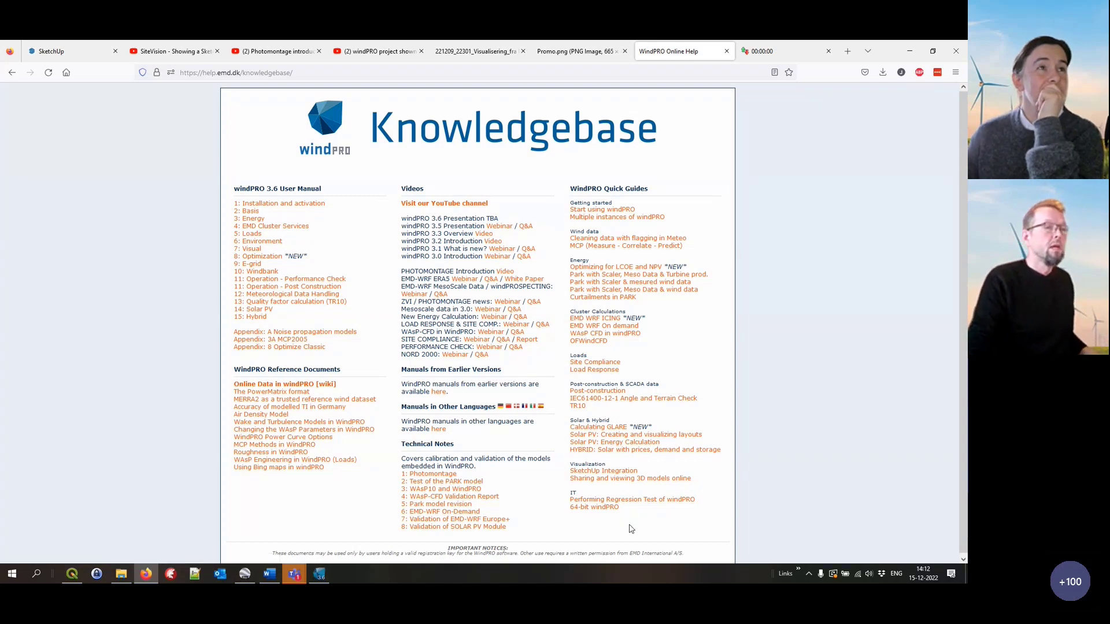
# Show the SiteVision video of the solar PV plant and wind turbine, highlight the word SiteVision, and play a part of it
pyautogui.click(181, 56)
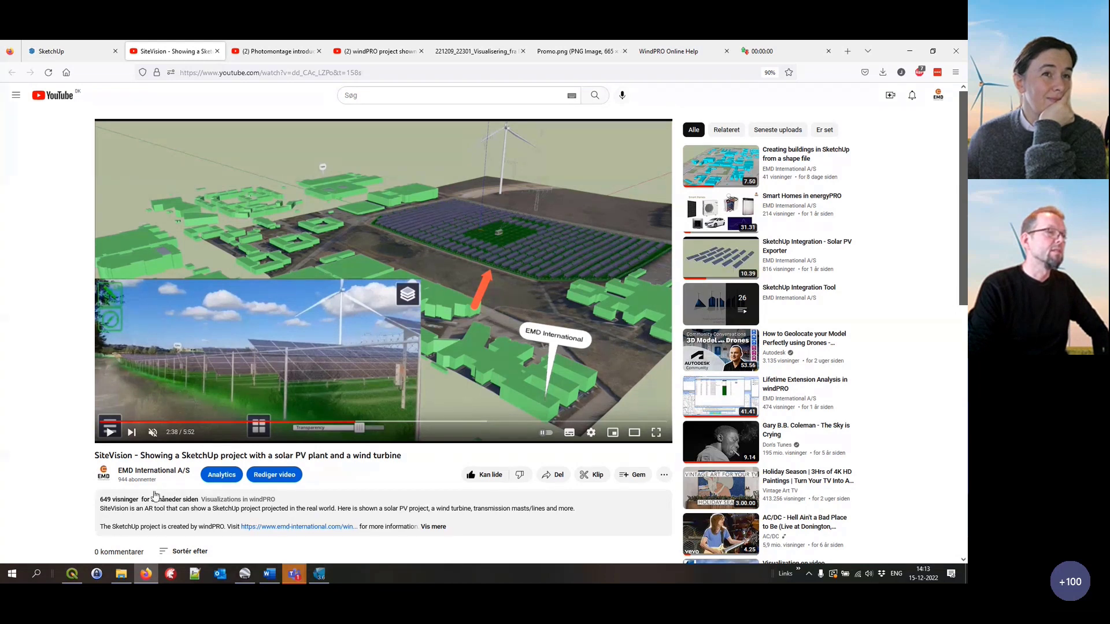
pyautogui.doubleClick(108, 457)
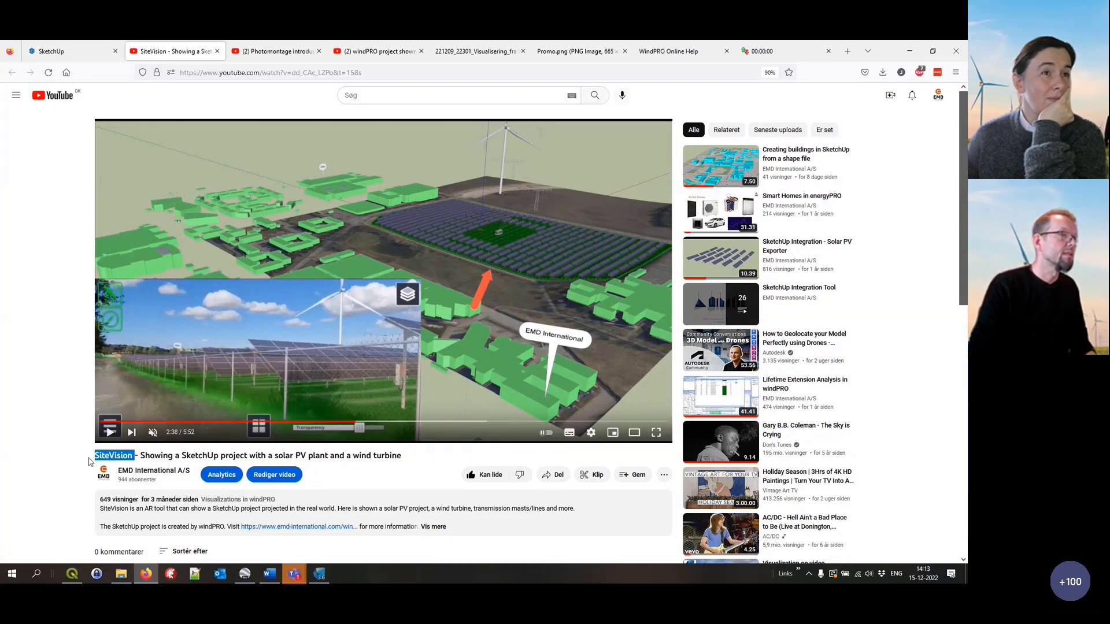
pyautogui.click(110, 434)
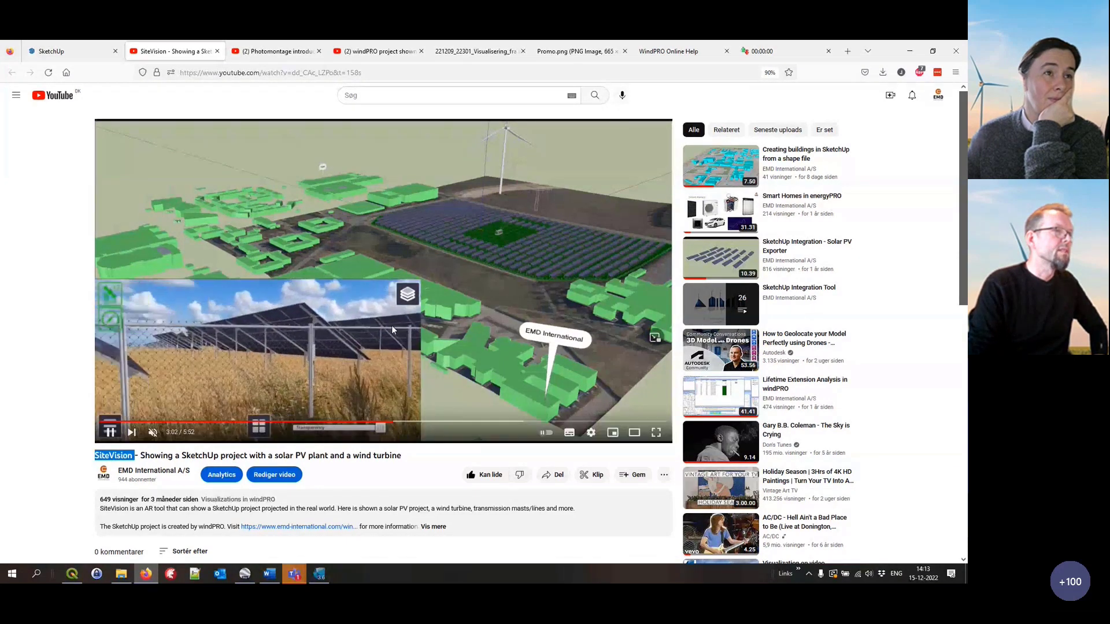
pyautogui.click(377, 321)
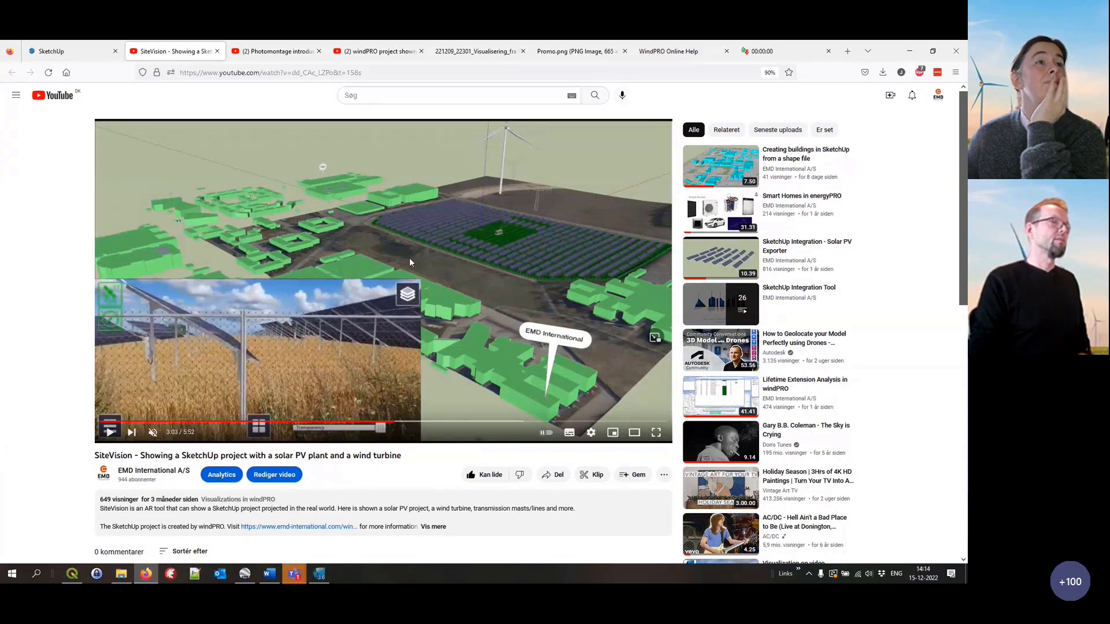
# Present the "Photomontage introduction, windPRO3.5, 2021" video page, briefly returning to the SiteVision video in between
pyautogui.click(276, 53)
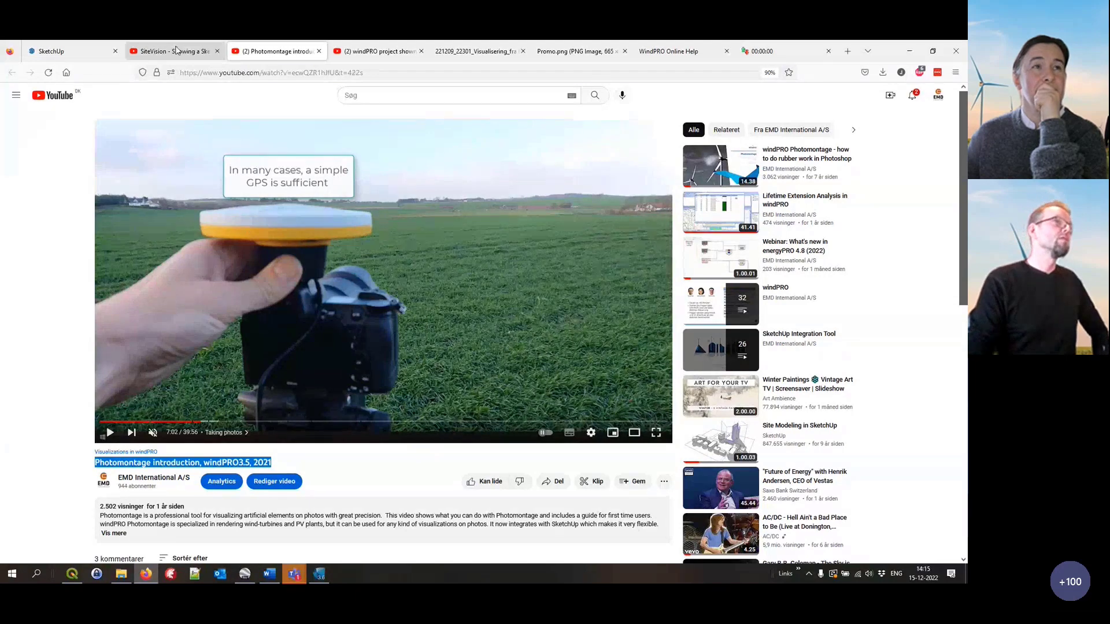
pyautogui.click(173, 51)
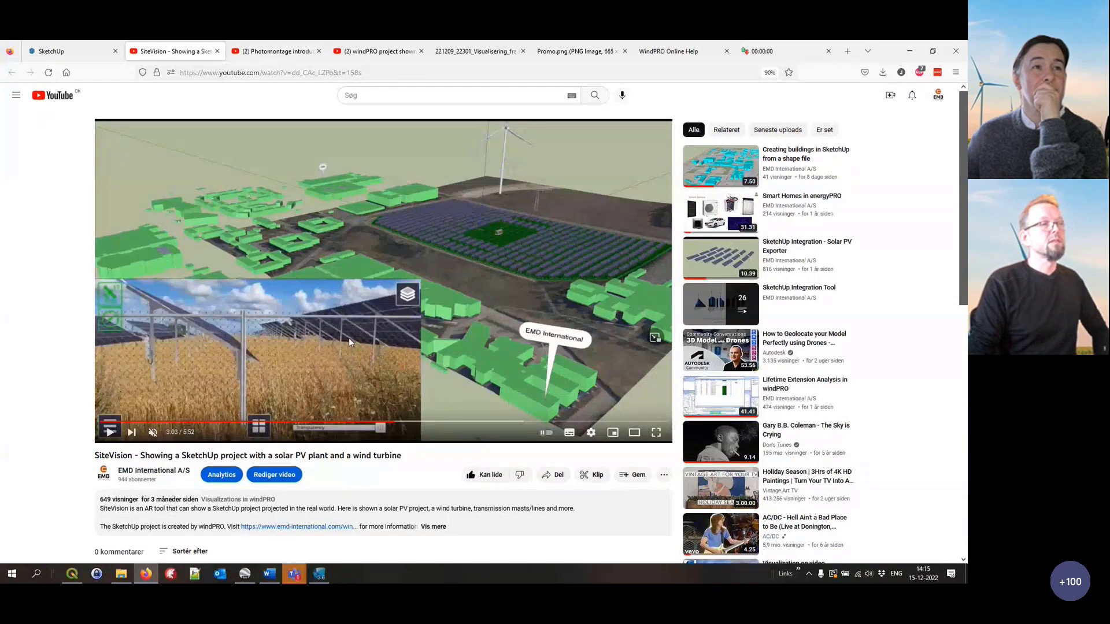
pyautogui.click(286, 55)
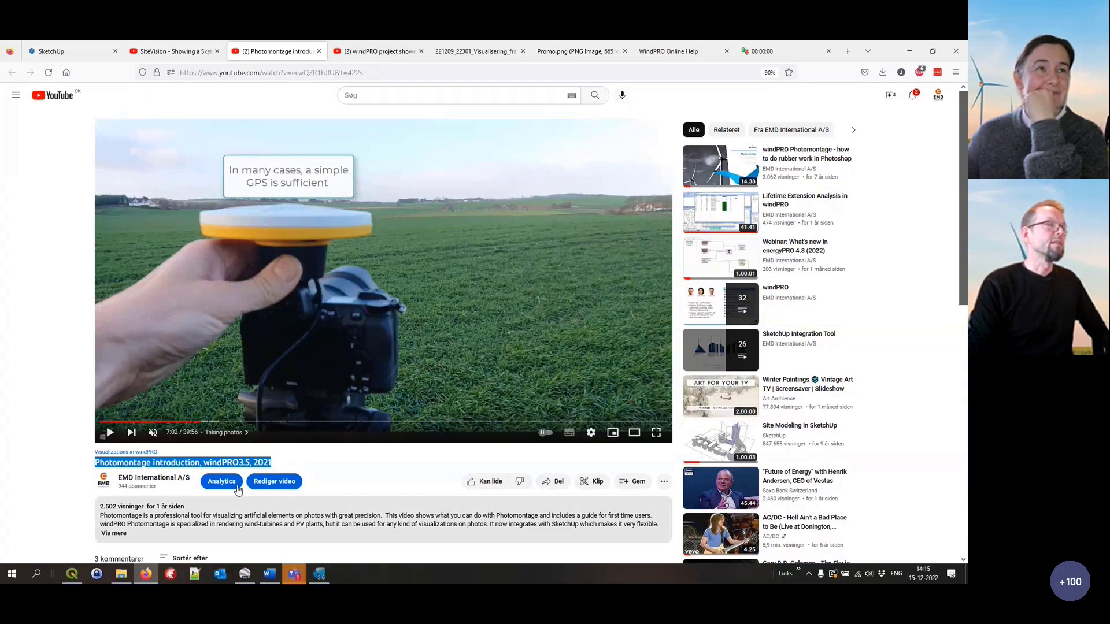
# Play most of the "windPRO project shown in AR mode" video, pause it, and show the aerial visualization image of the solar and wind site
pyautogui.click(392, 56)
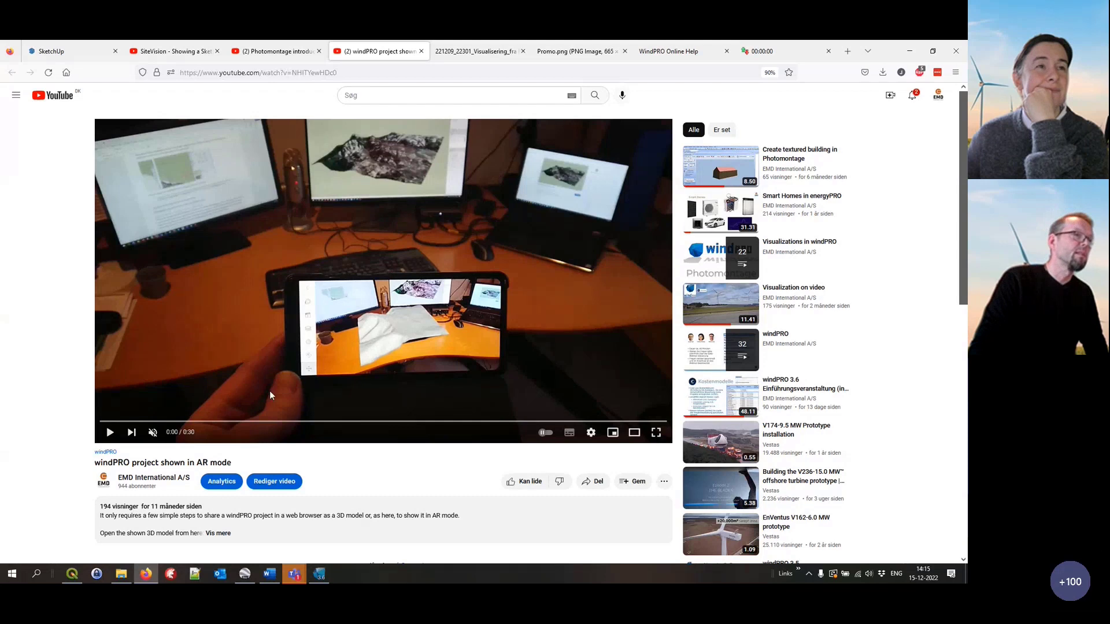
pyautogui.click(110, 431)
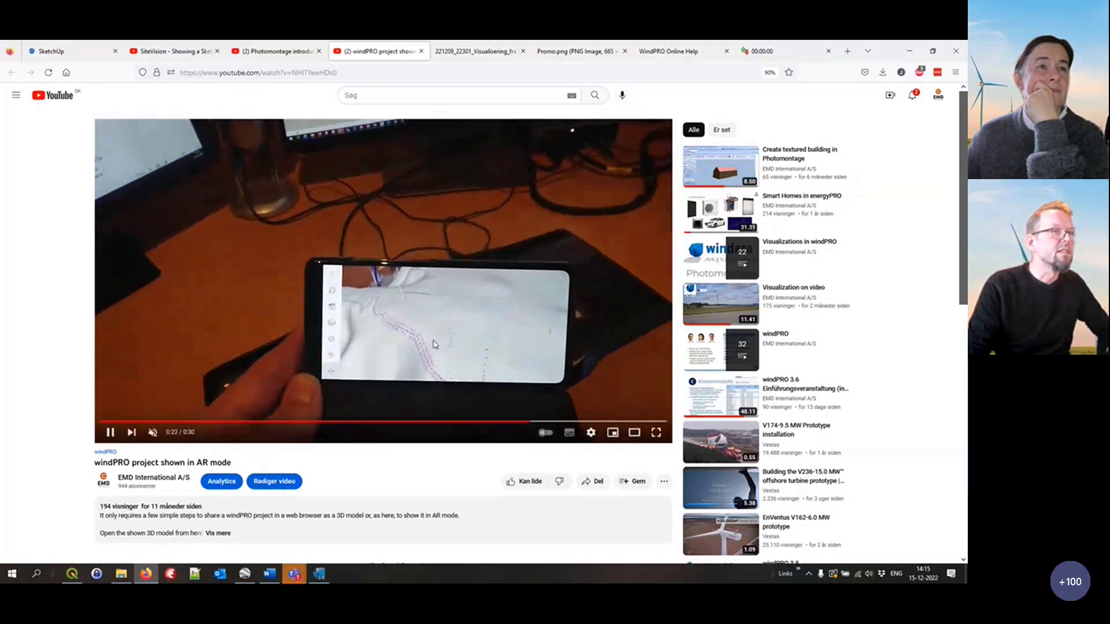
pyautogui.click(432, 350)
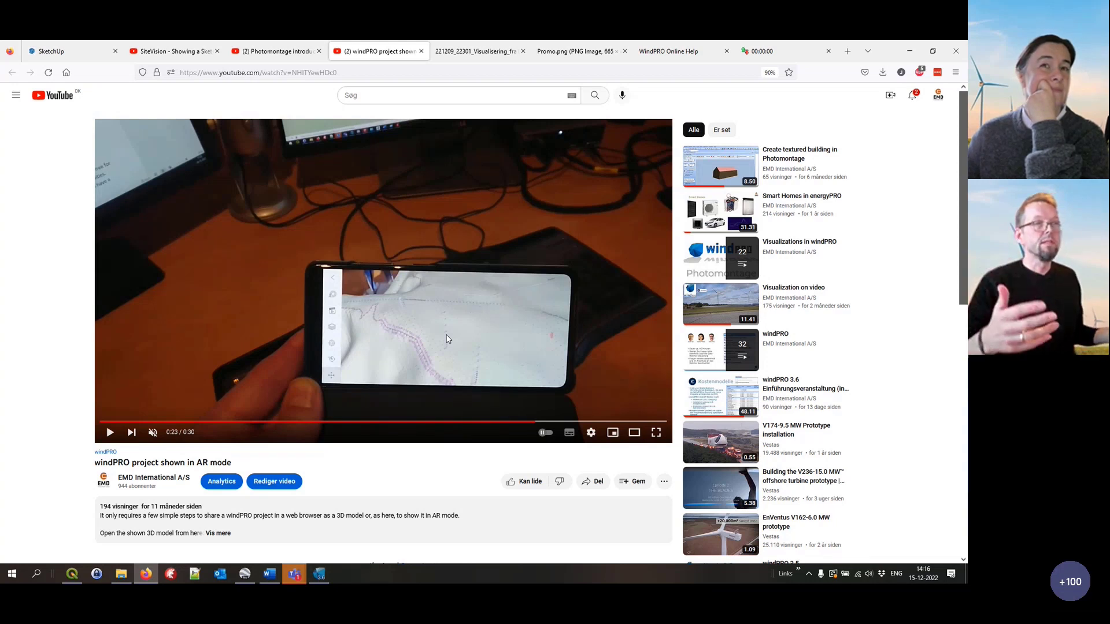
pyautogui.click(486, 57)
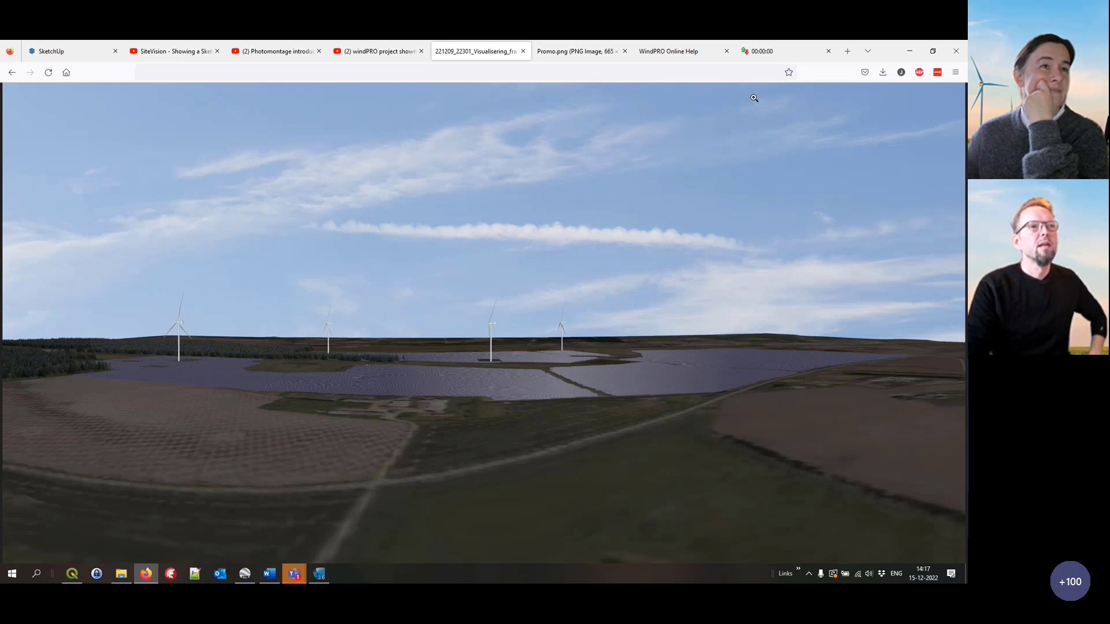
# Switch back to windPRO, zoom the photomontage out to 50 %, and shift the map around the solar PV areas
pyautogui.click(910, 55)
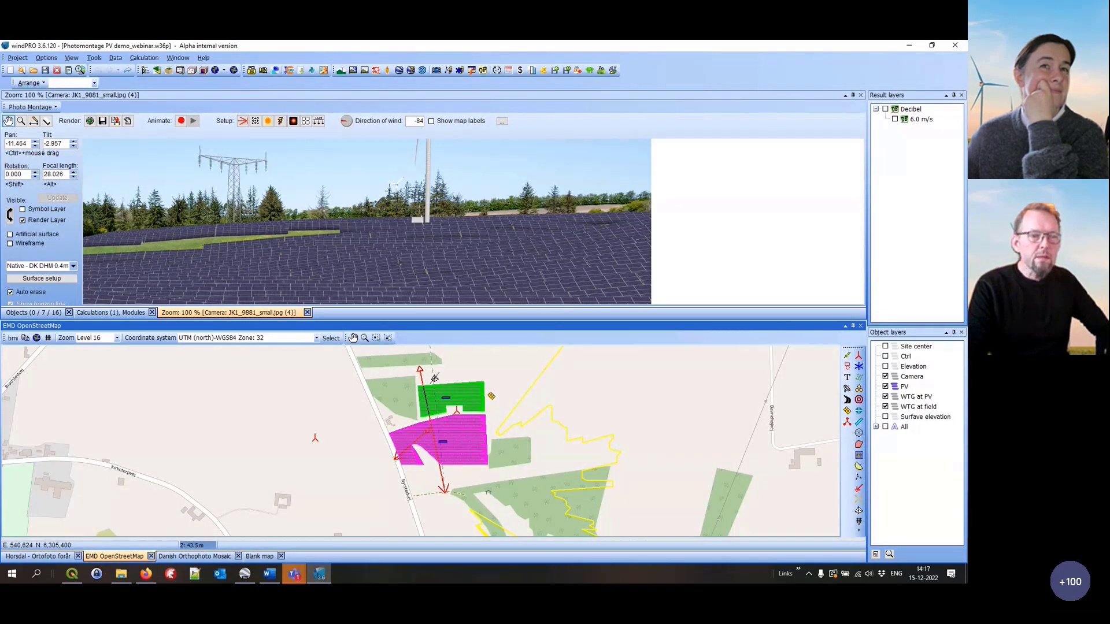
pyautogui.click(354, 245)
pyautogui.scroll(-1, 364, 244)
pyautogui.moveTo(364, 243); pyautogui.dragTo(403, 237)
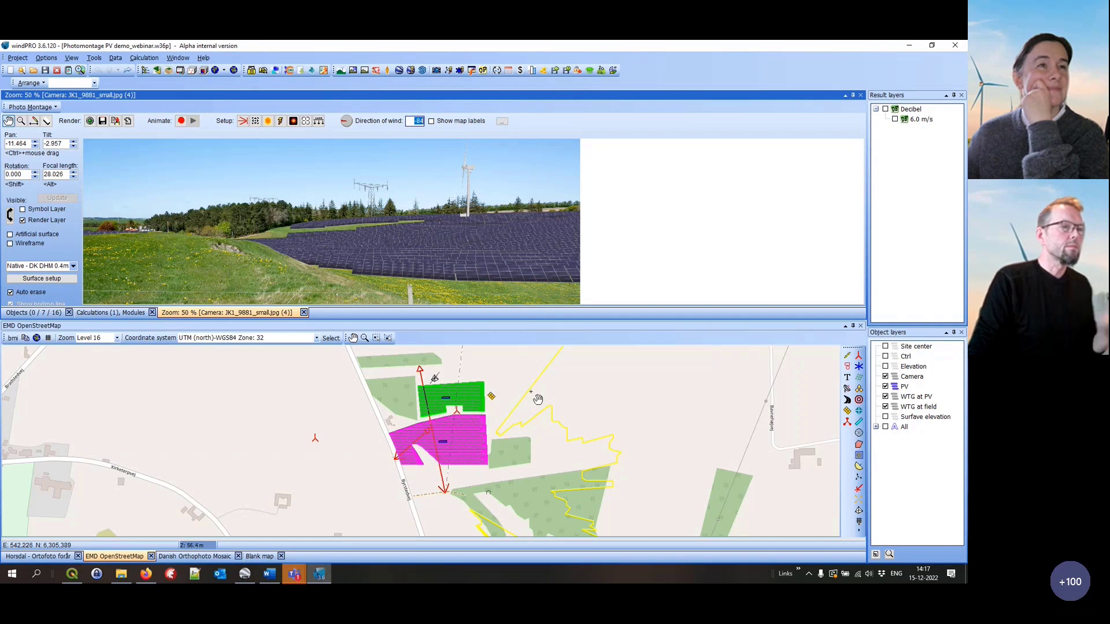
pyautogui.moveTo(561, 394); pyautogui.dragTo(539, 407)
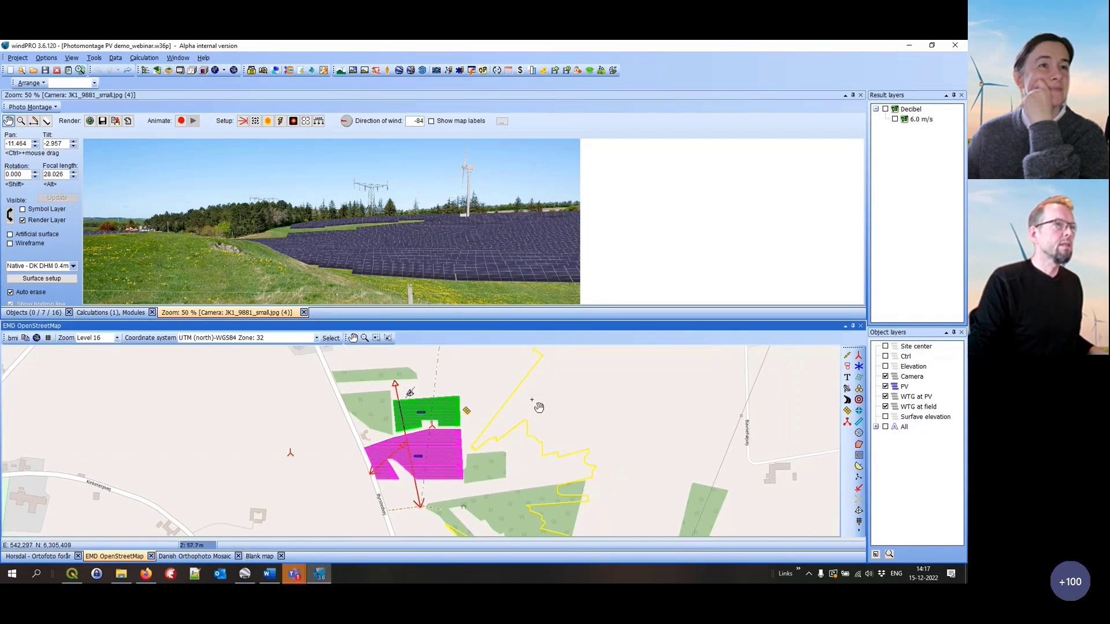
# Create a new SketchUp integration project named webinar2
pyautogui.click(424, 70)
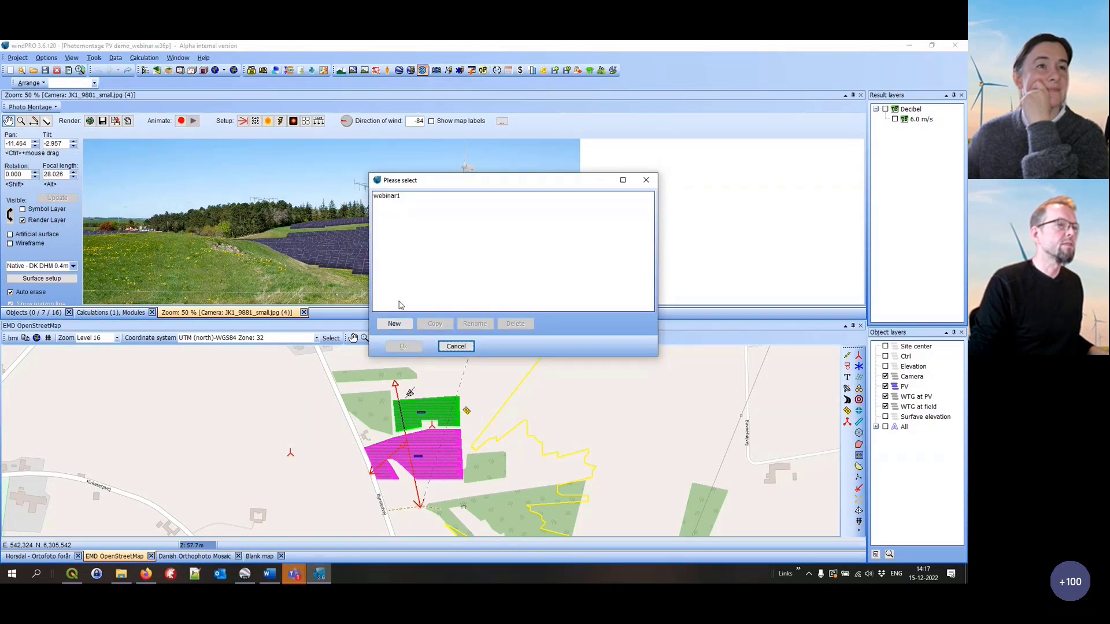
pyautogui.click(395, 322)
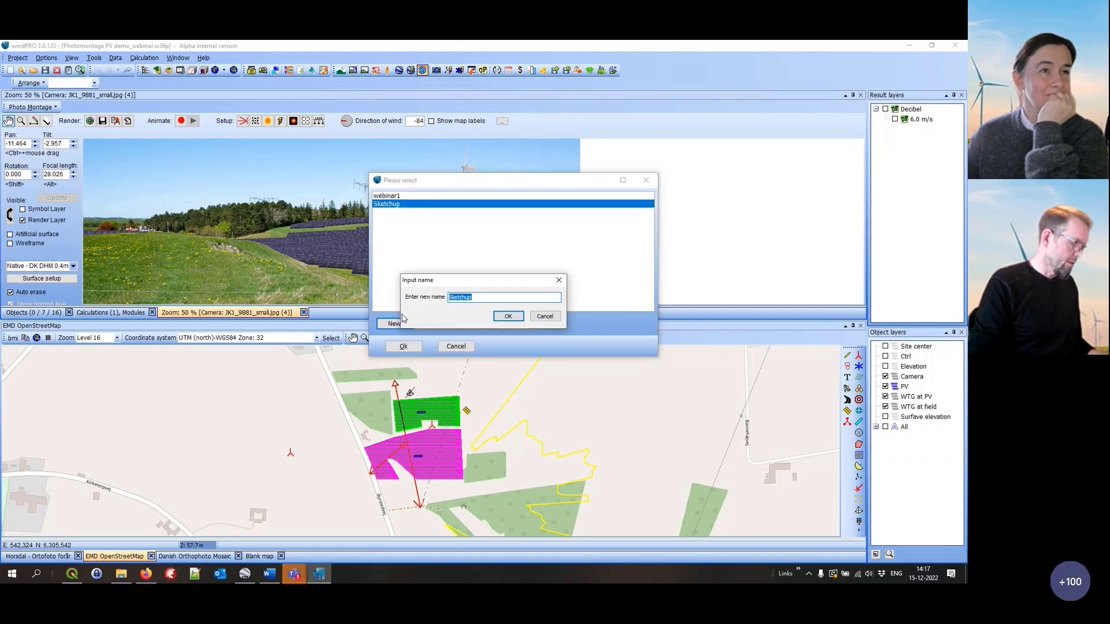
pyautogui.write('webinar2')
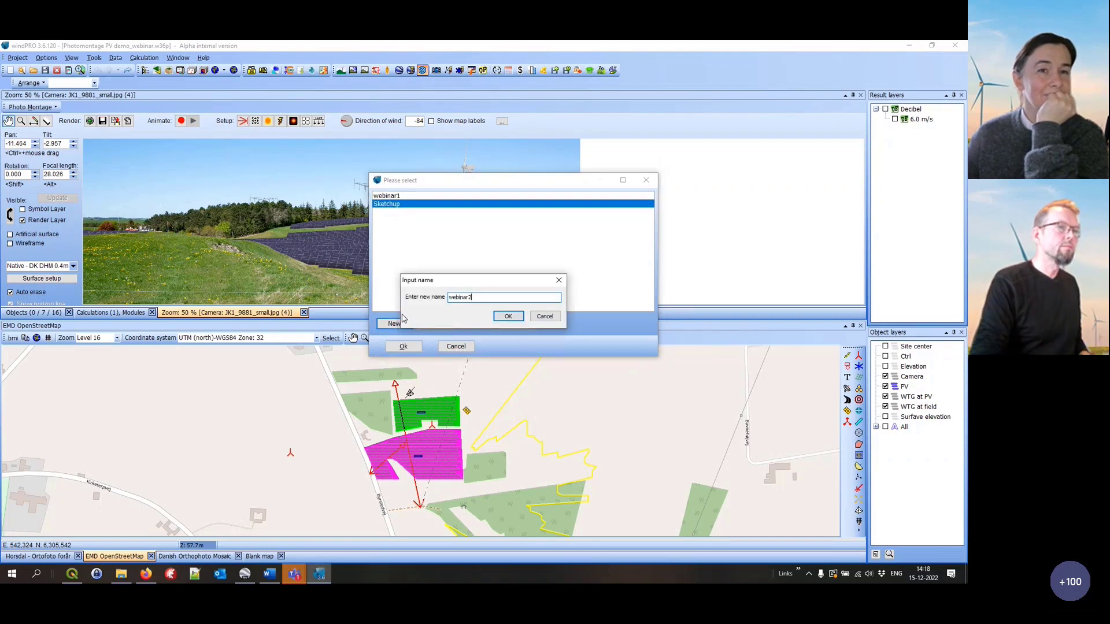
pyautogui.press('Return')
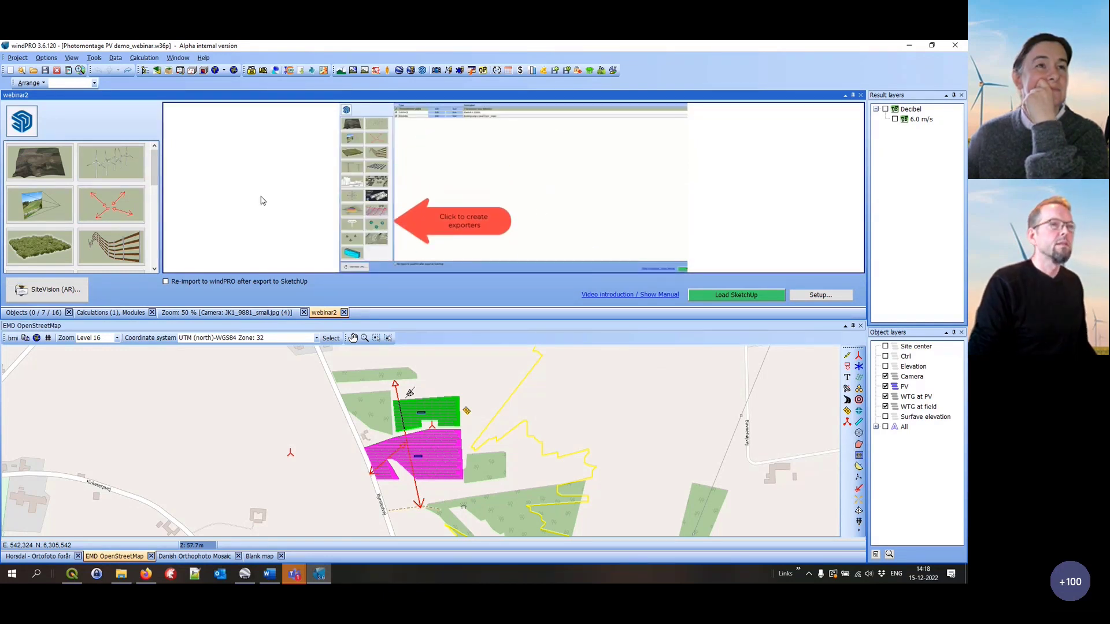
# Load SketchUp from the webinar2 project and arrange its window side by side with windPRO
pyautogui.click(699, 297)
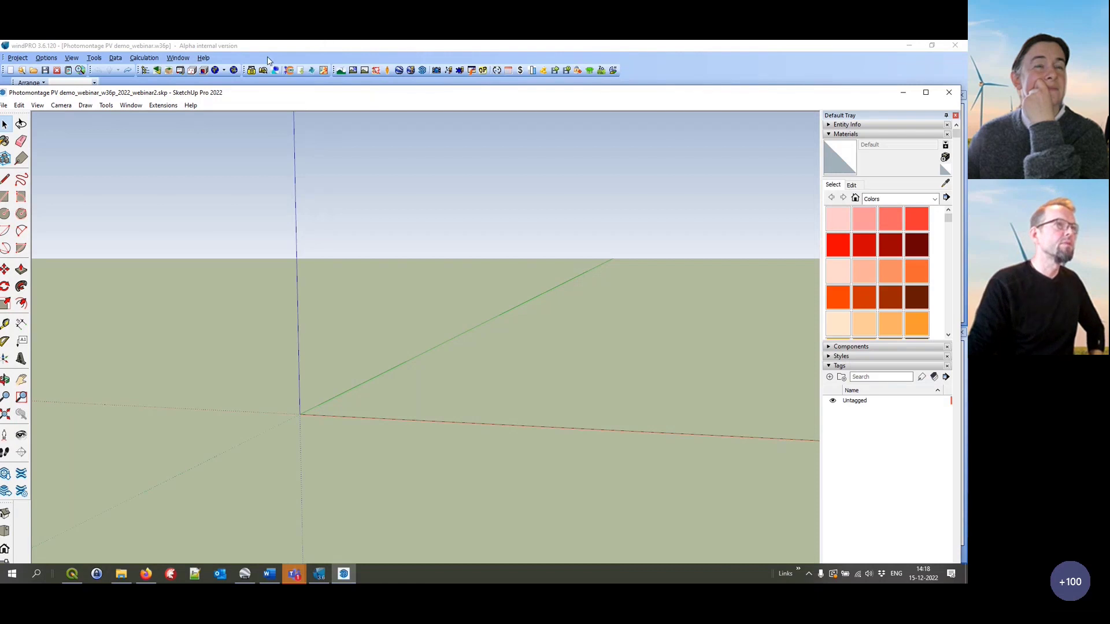
pyautogui.moveTo(322, 95); pyautogui.dragTo(402, 90)
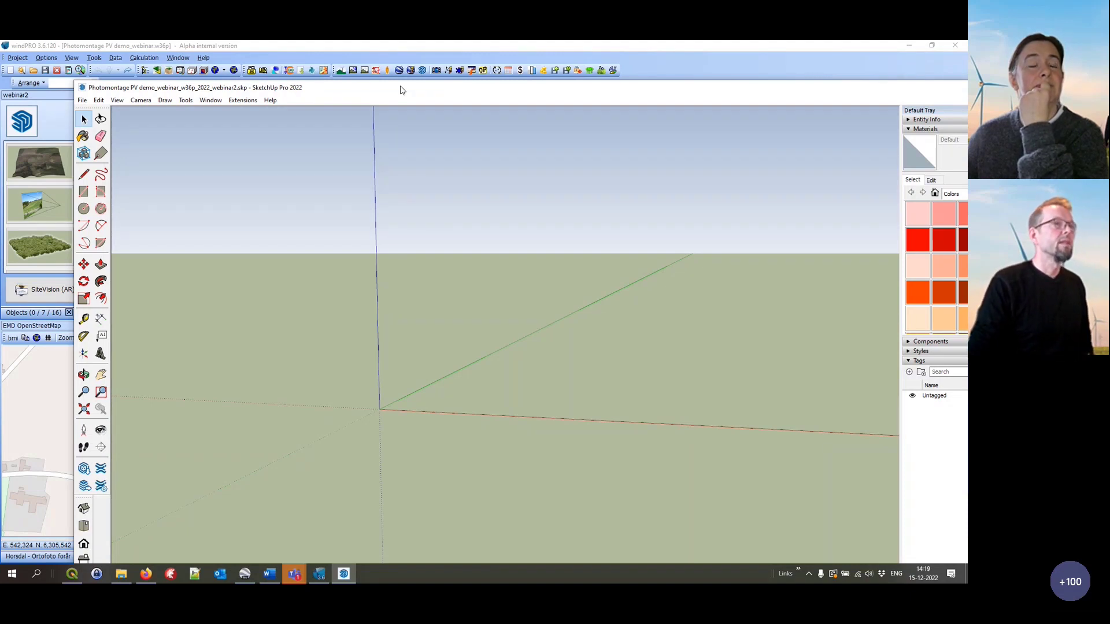
pyautogui.moveTo(401, 90)
pyautogui.mouseDown()
pyautogui.moveTo(943, 74)
pyautogui.moveTo(965, 51)
pyautogui.mouseUp()
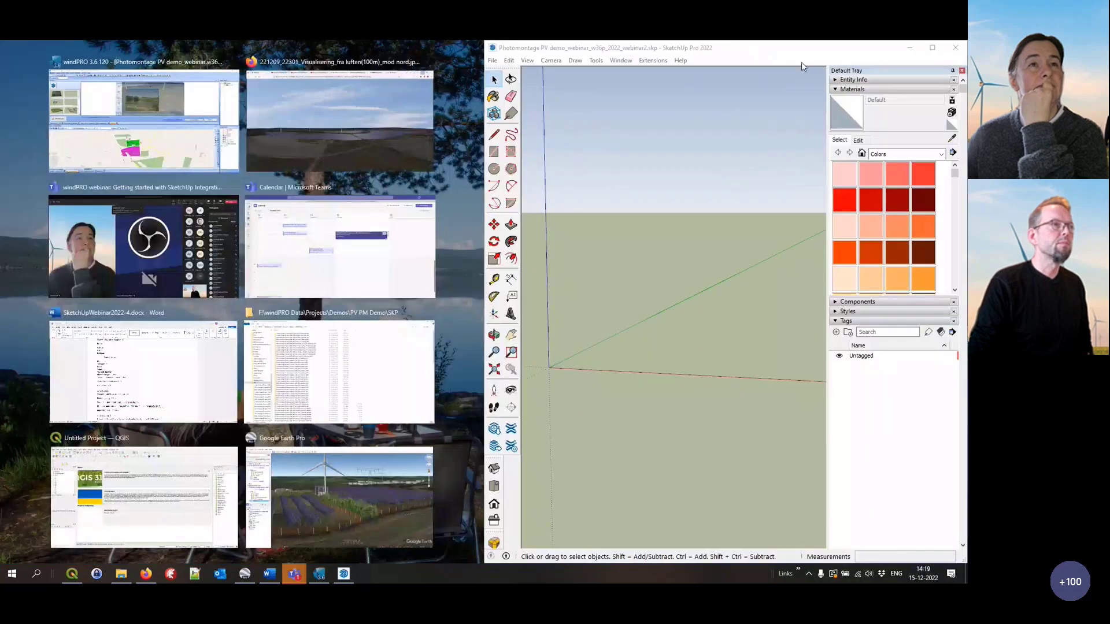
pyautogui.click(126, 100)
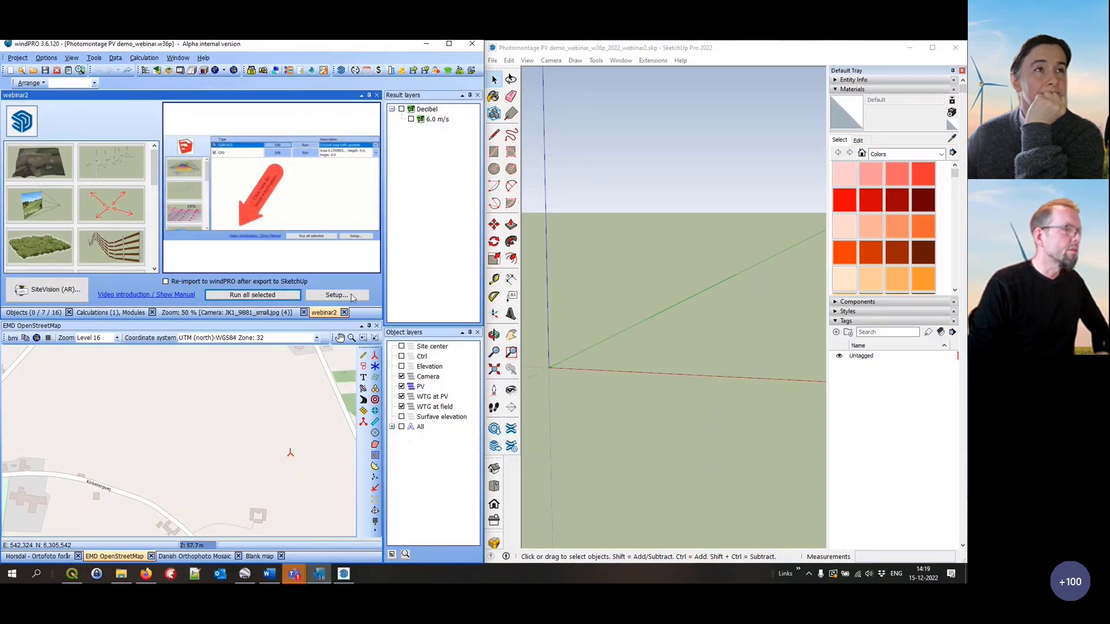
# Show the Promo.png image of the SketchUp Make upgrade offer in Firefox, and return to windPRO and SketchUp
pyautogui.click(147, 573)
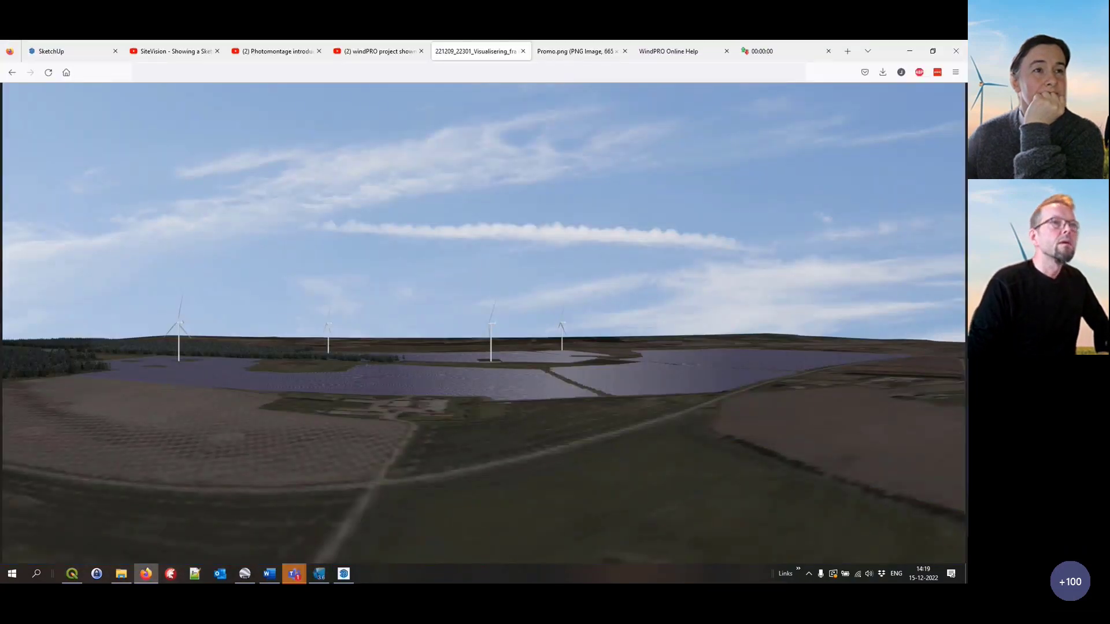
pyautogui.click(581, 53)
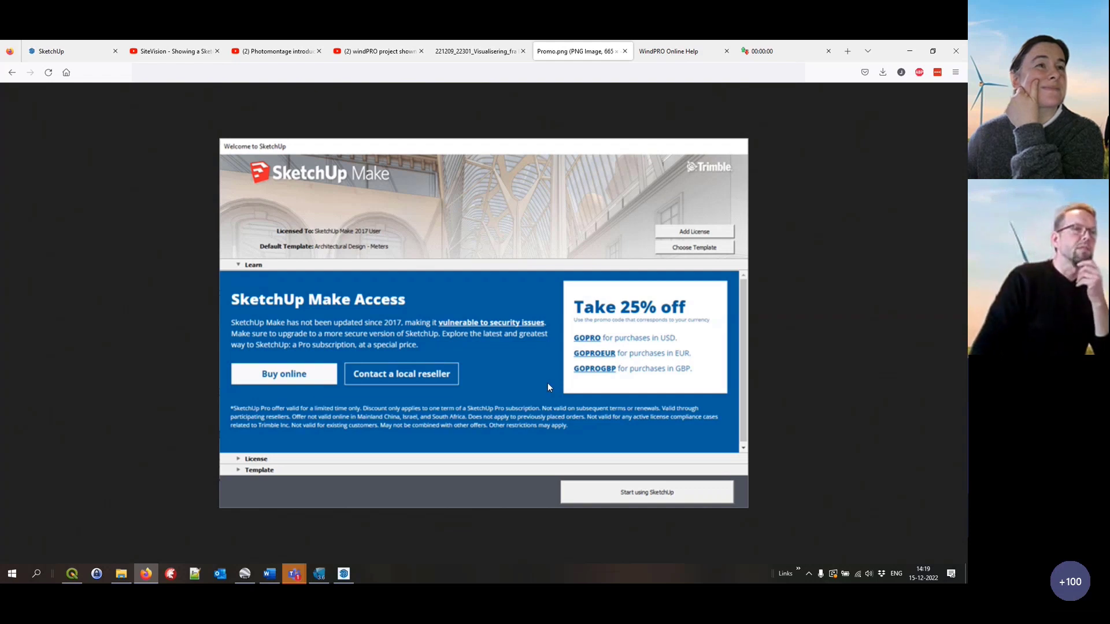
pyautogui.click(911, 52)
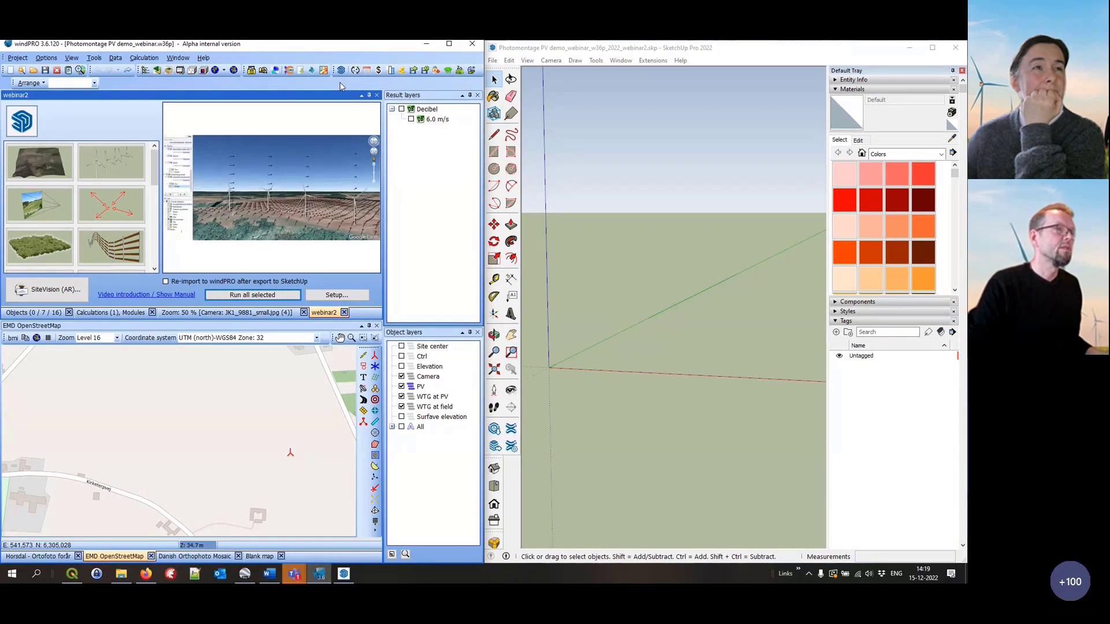
# Bring the solar PV areas into view on the map and widen the webinar2 and map panes
pyautogui.moveTo(284, 414)
pyautogui.mouseDown()
pyautogui.moveTo(258, 405)
pyautogui.moveTo(249, 435)
pyautogui.moveTo(85, 432)
pyautogui.mouseUp()
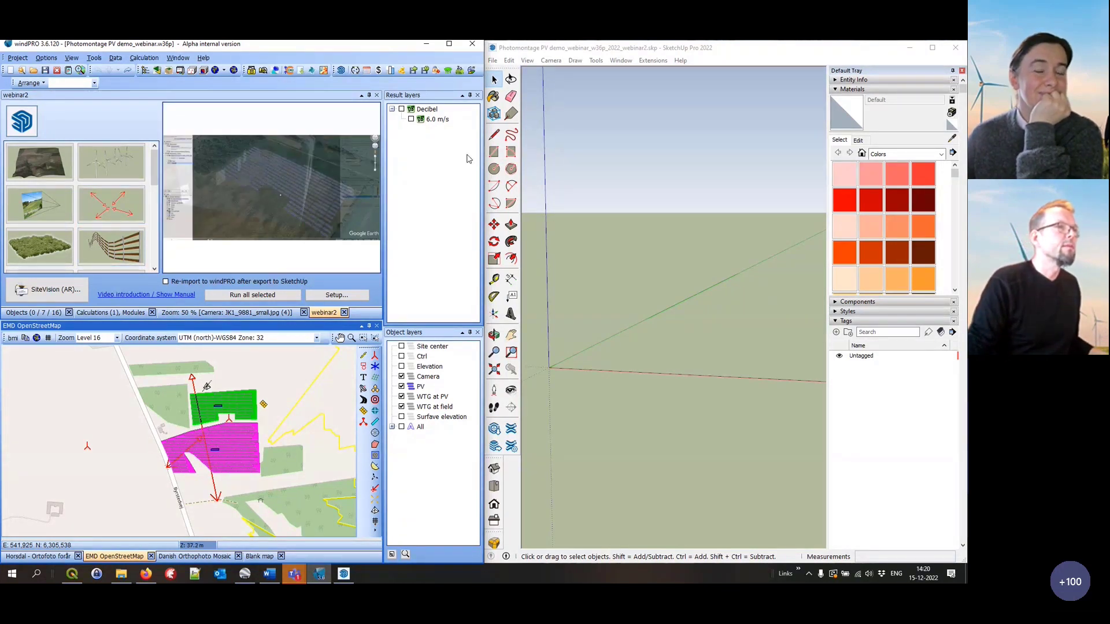
pyautogui.moveTo(467, 155); pyautogui.dragTo(468, 172)
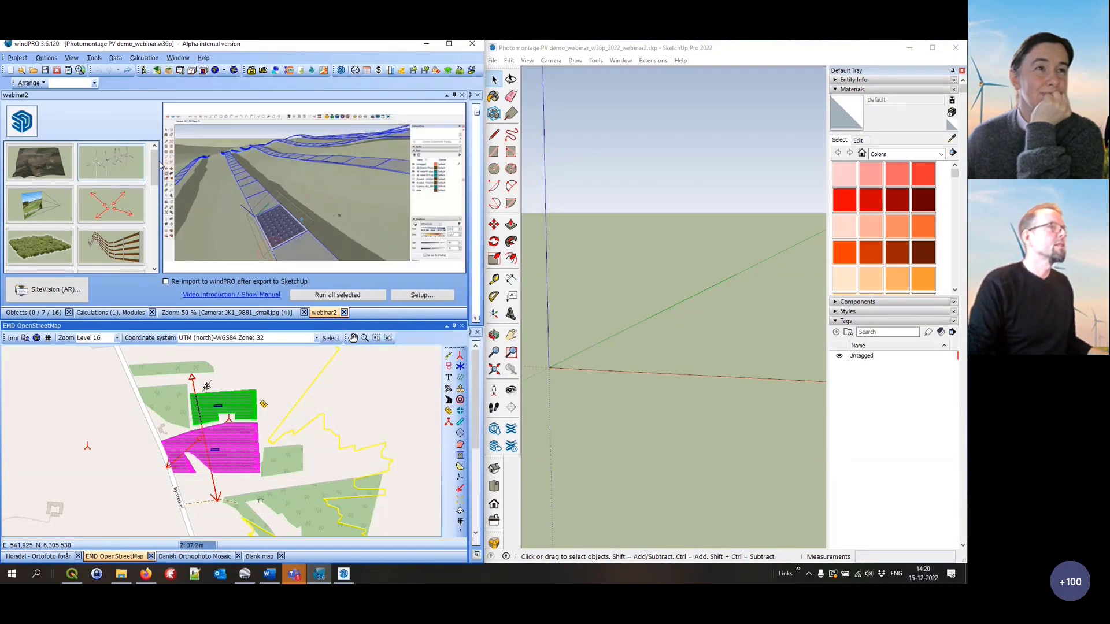
pyautogui.moveTo(155, 167)
pyautogui.mouseDown()
pyautogui.moveTo(164, 210)
pyautogui.moveTo(156, 161)
pyautogui.mouseUp()
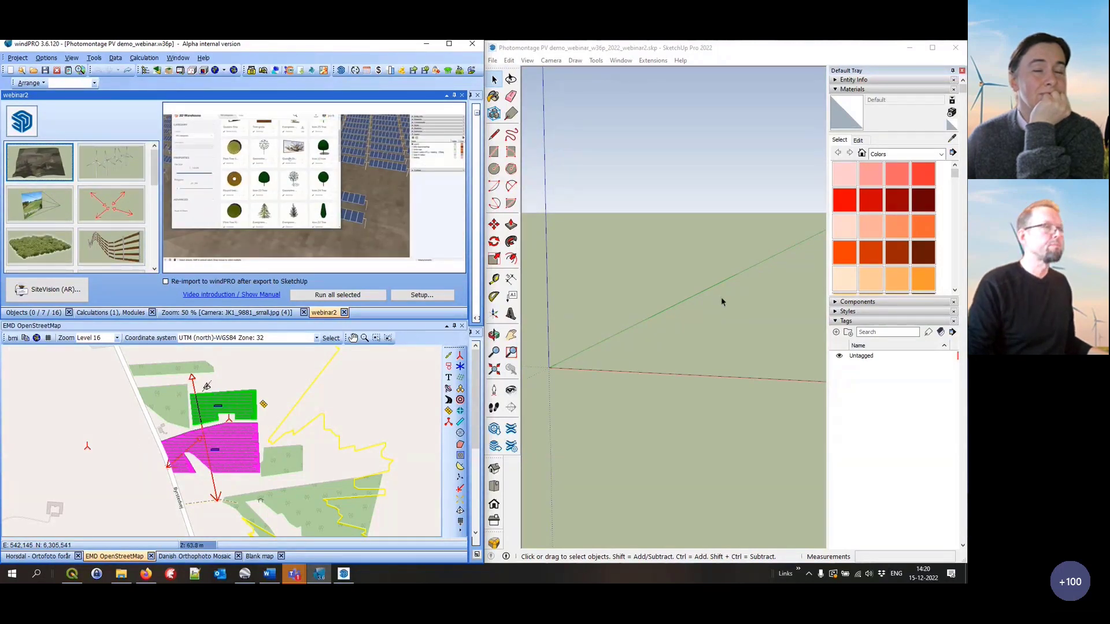
# Start a surface exporter that uses the Danish Orthophoto Mosaic map and an area specific to this exporter
pyautogui.doubleClick(38, 164)
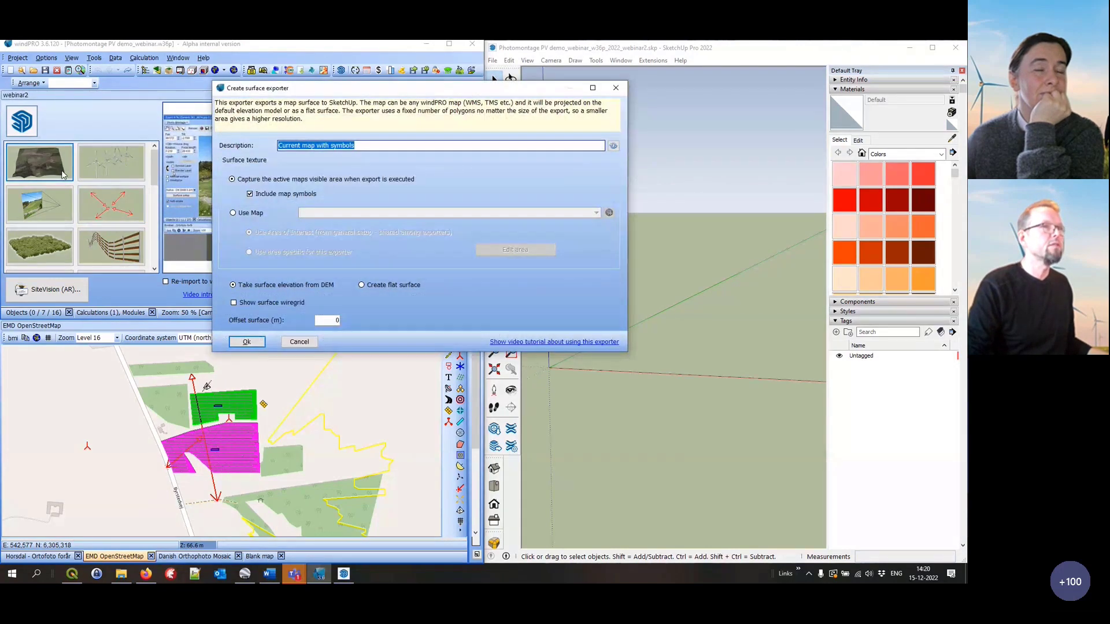
pyautogui.moveTo(512, 94); pyautogui.dragTo(427, 88)
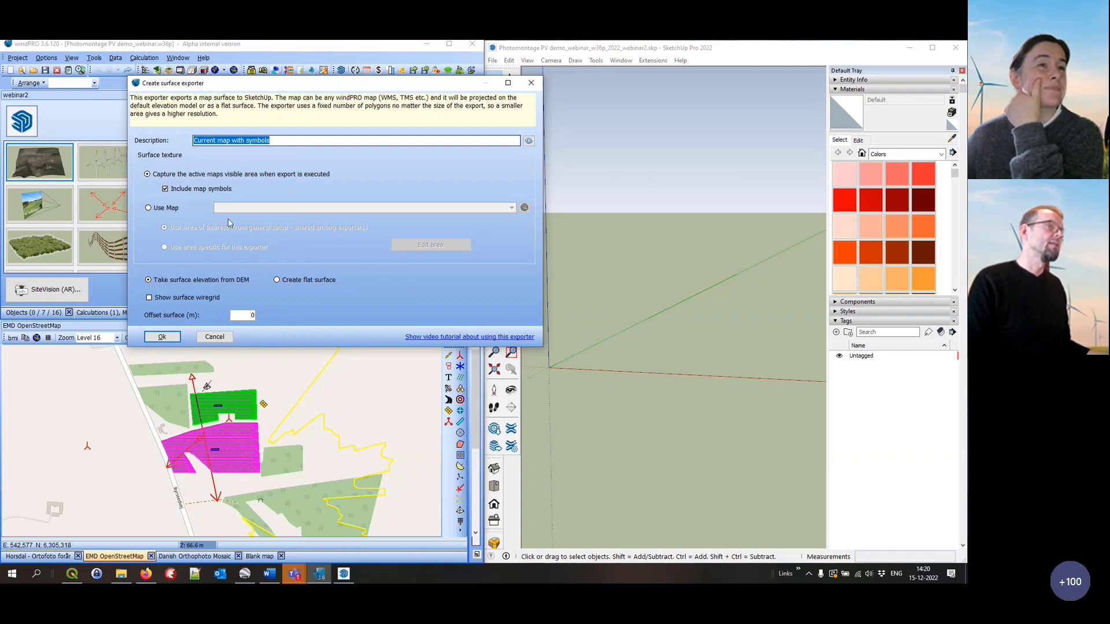
pyautogui.click(164, 208)
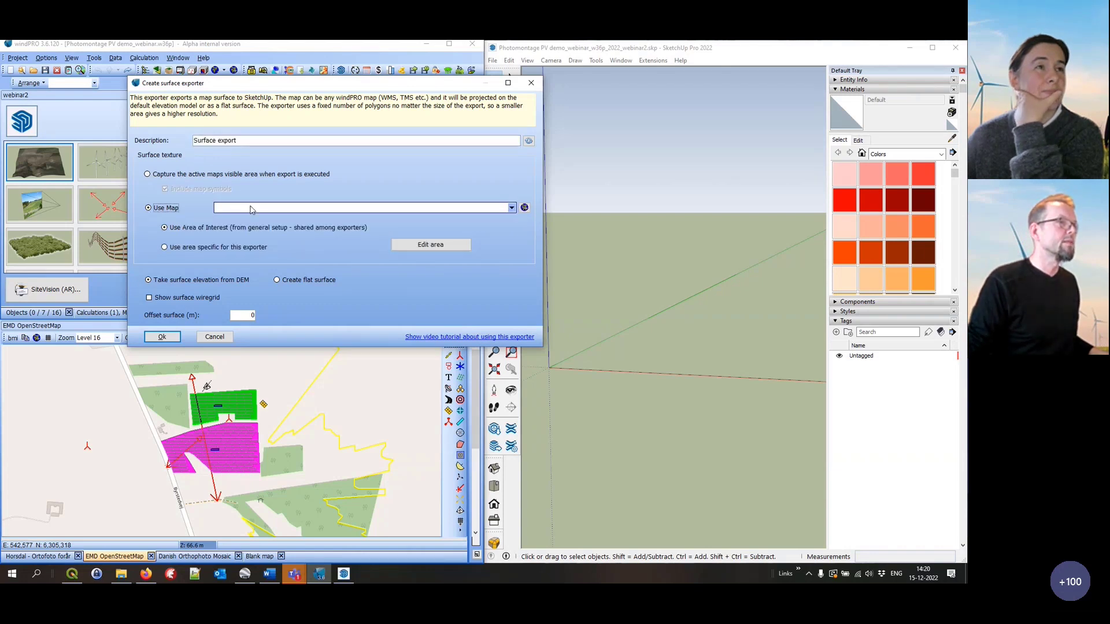
pyautogui.click(251, 210)
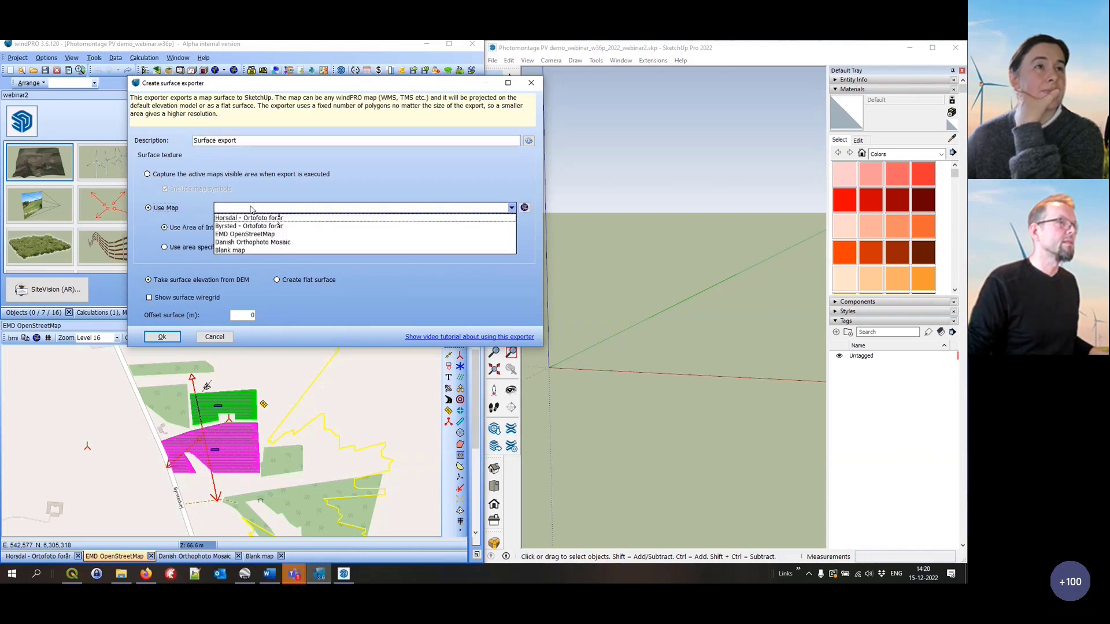
pyautogui.click(299, 241)
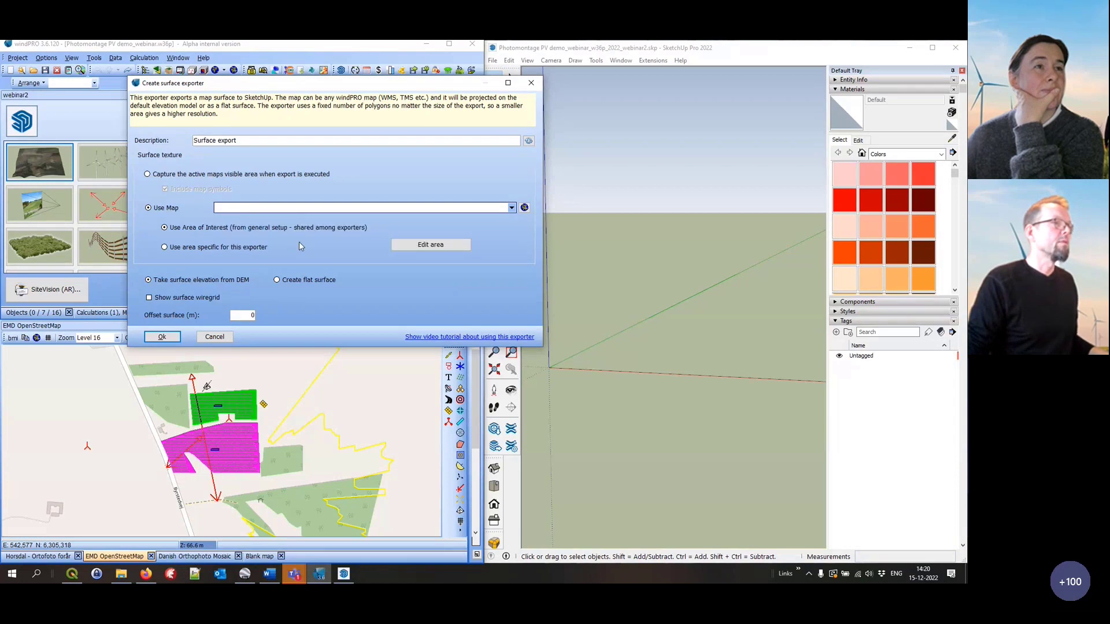
pyautogui.click(242, 247)
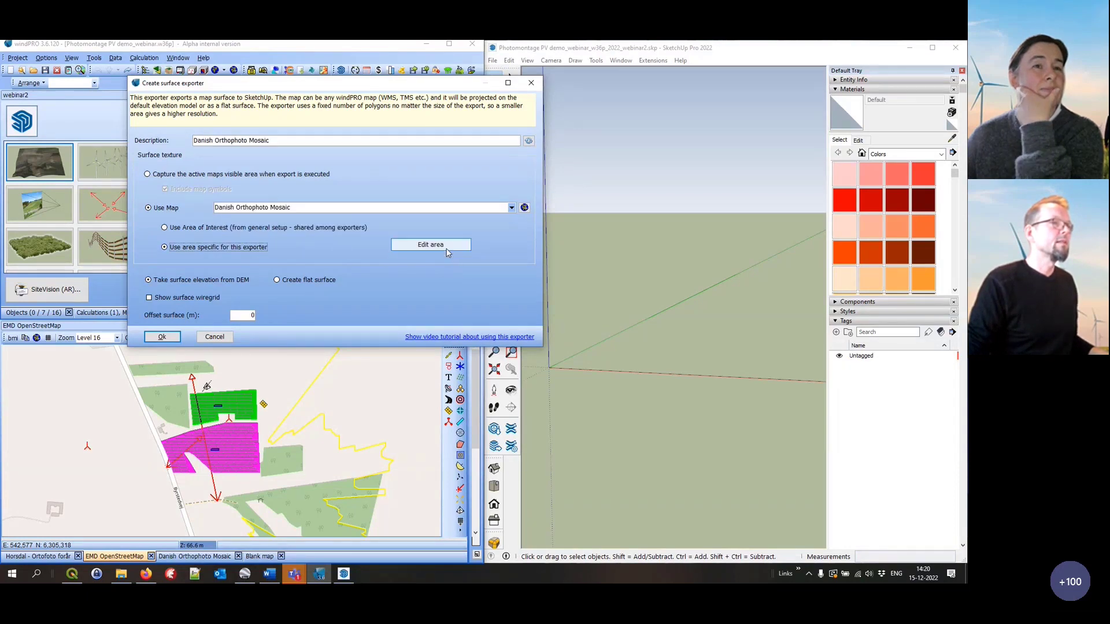
# Resize the surface exporter's area around the solar PV site to a width of 655 and a height of 945
pyautogui.click(431, 245)
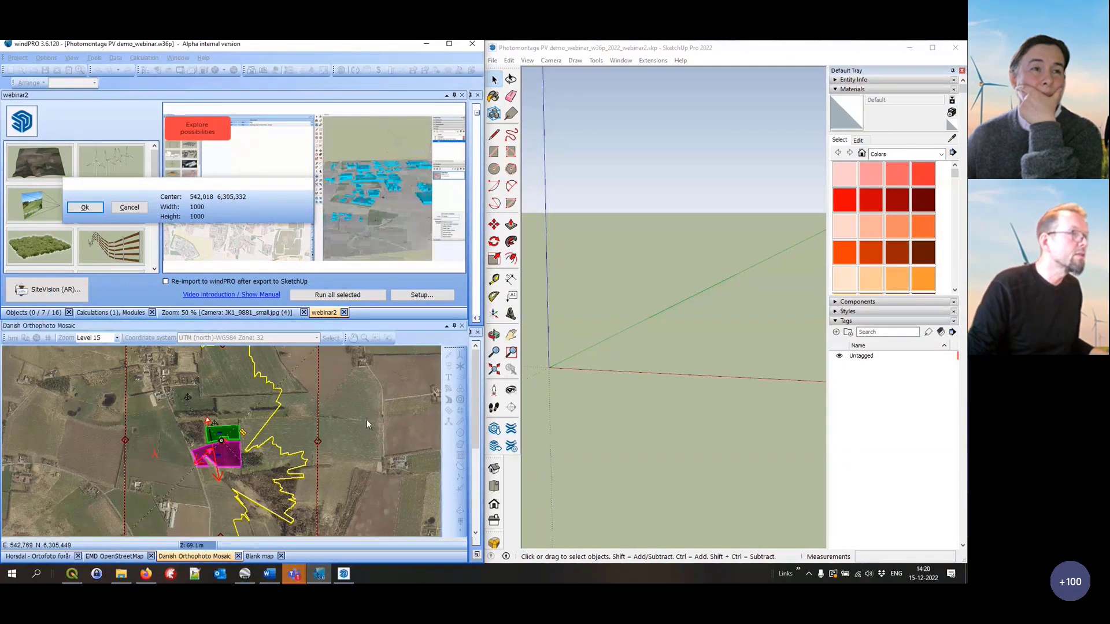
pyautogui.scroll(-1, 367, 420)
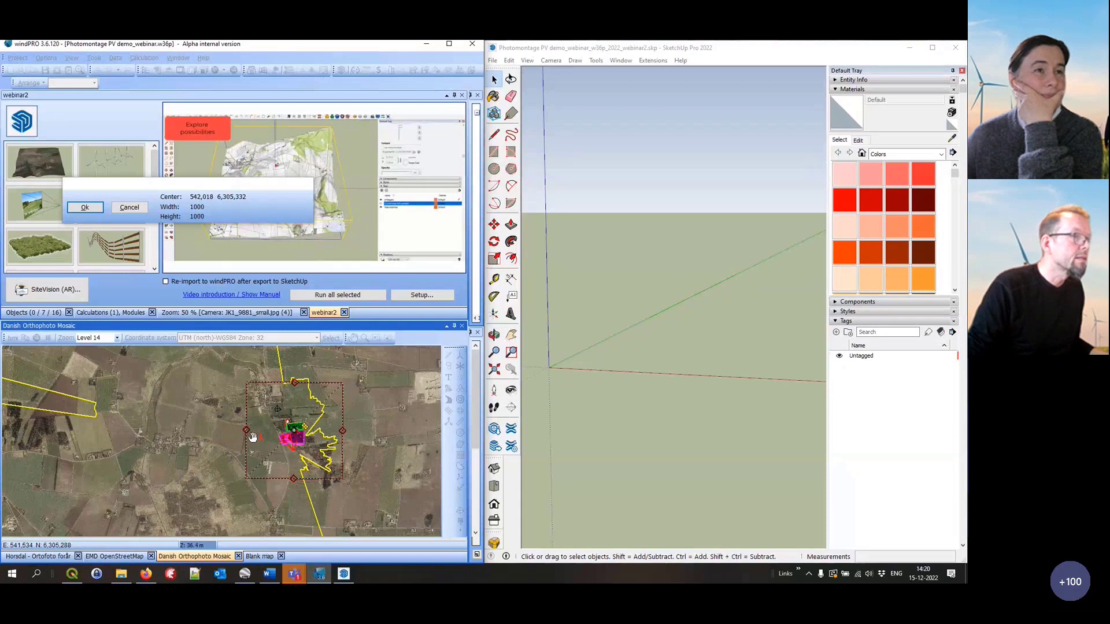
pyautogui.moveTo(342, 433); pyautogui.dragTo(316, 443)
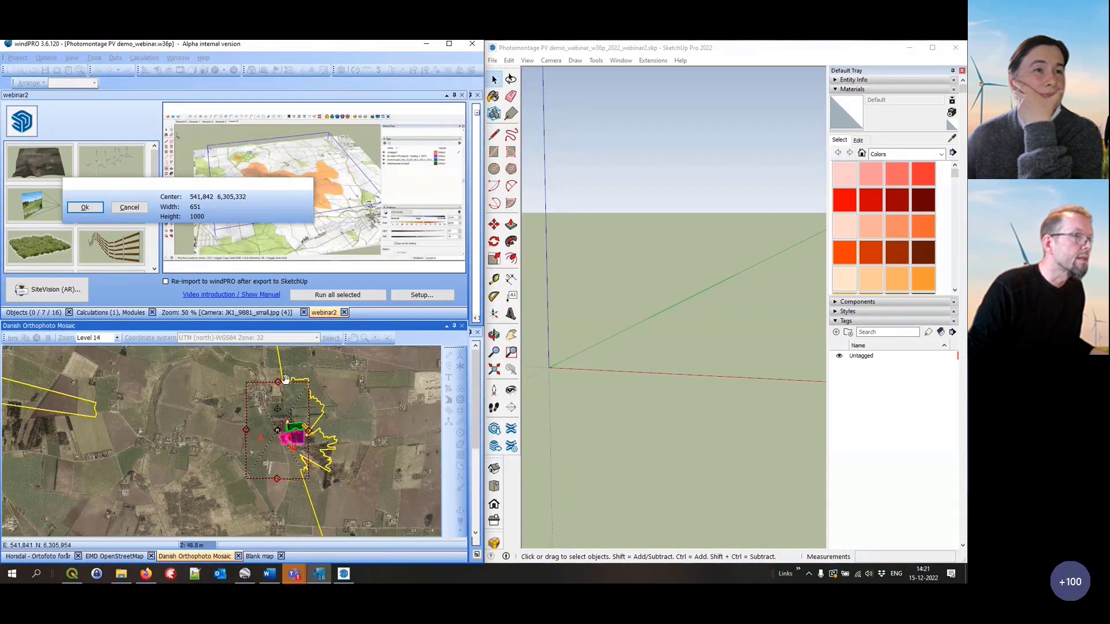
pyautogui.moveTo(278, 480); pyautogui.dragTo(278, 475)
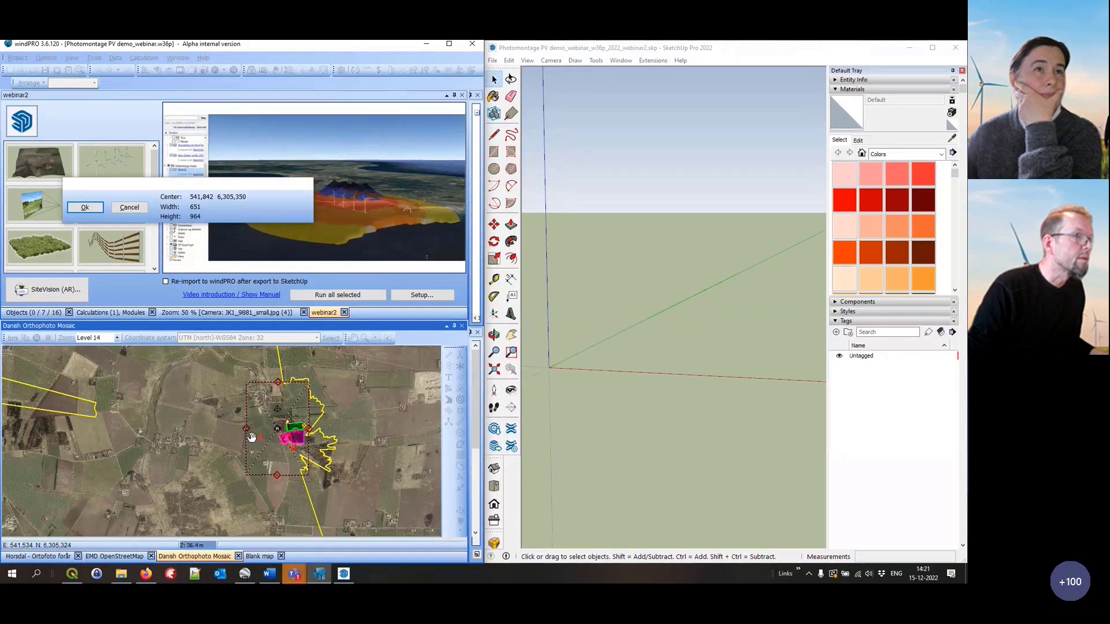
pyautogui.moveTo(252, 436); pyautogui.dragTo(249, 437)
pyautogui.scroll(1, 283, 395)
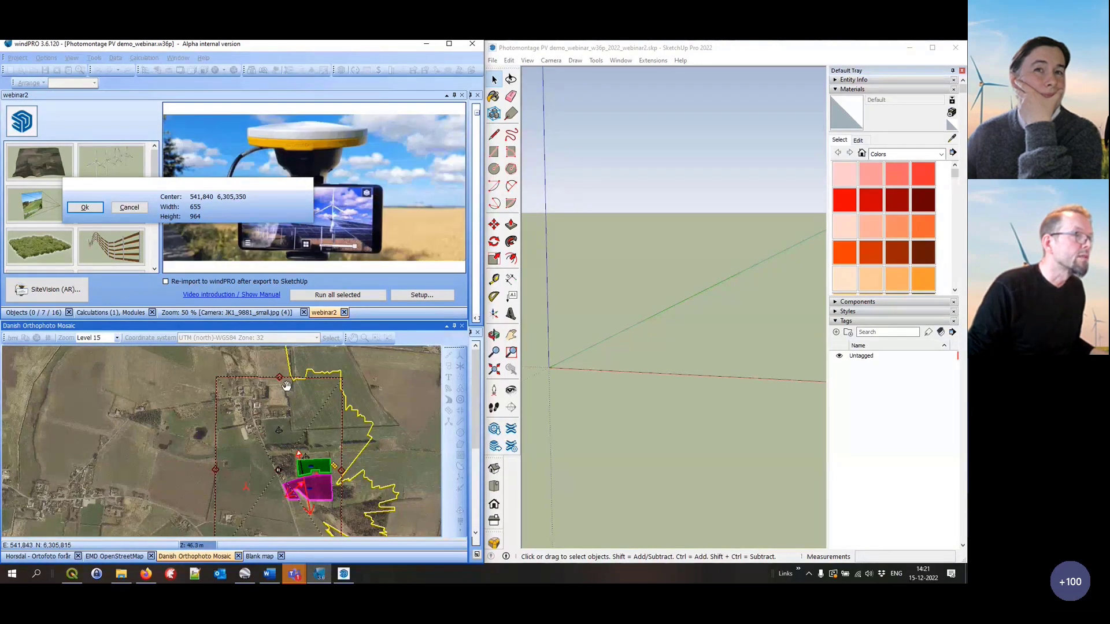
pyautogui.moveTo(287, 386); pyautogui.dragTo(287, 388)
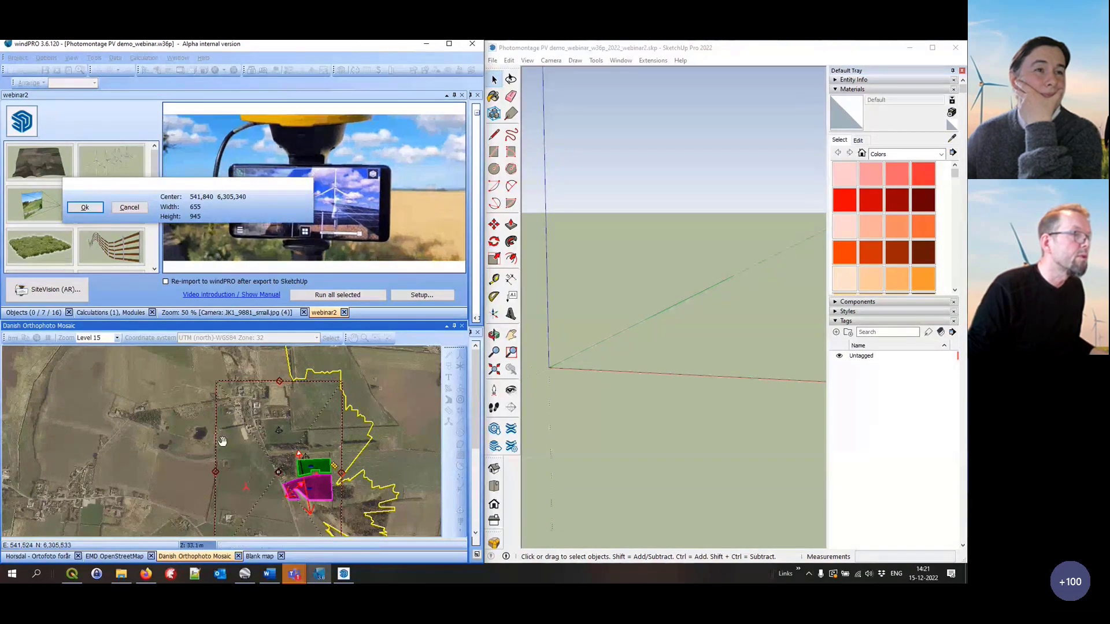
pyautogui.moveTo(207, 444); pyautogui.dragTo(197, 412)
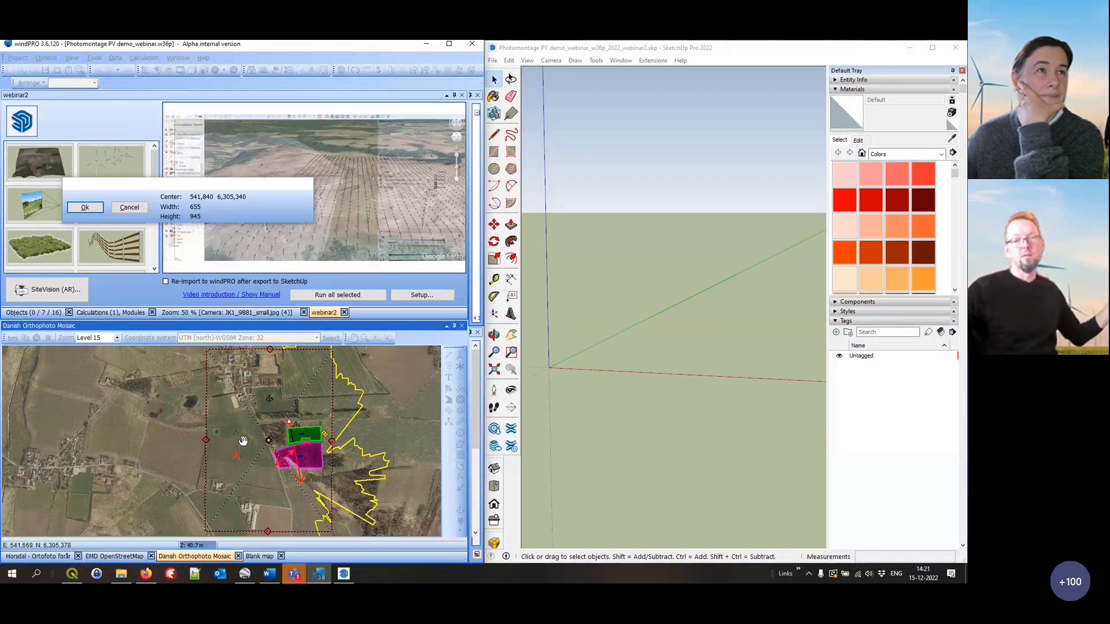
pyautogui.click(86, 207)
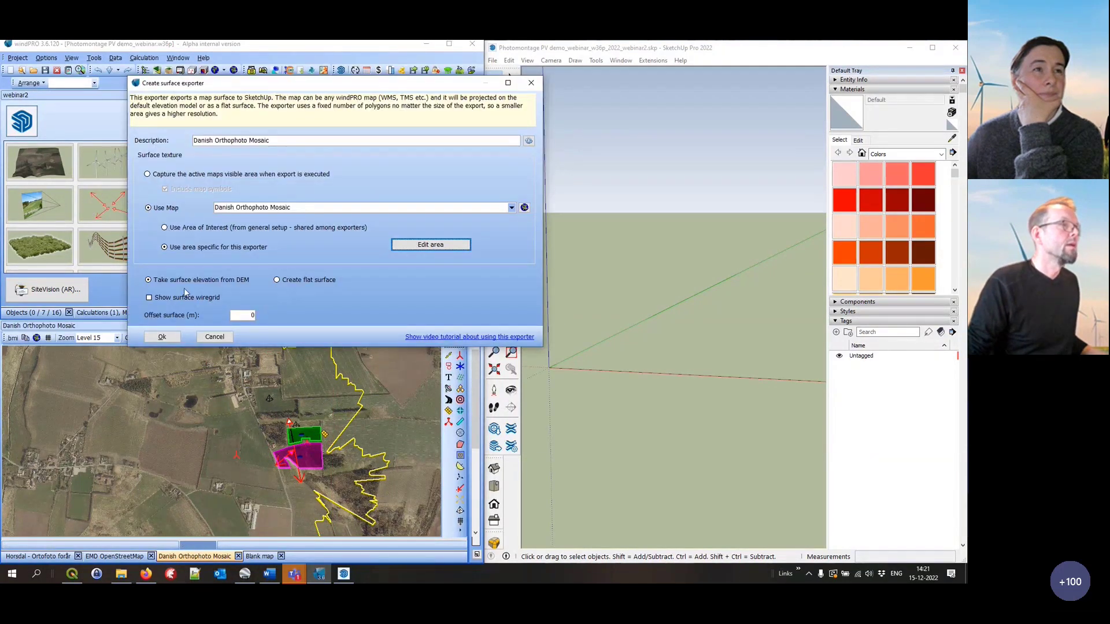
# Save the surface exporter with elevation taken from the DEM and run it to export the surface to SketchUp
pyautogui.click(162, 338)
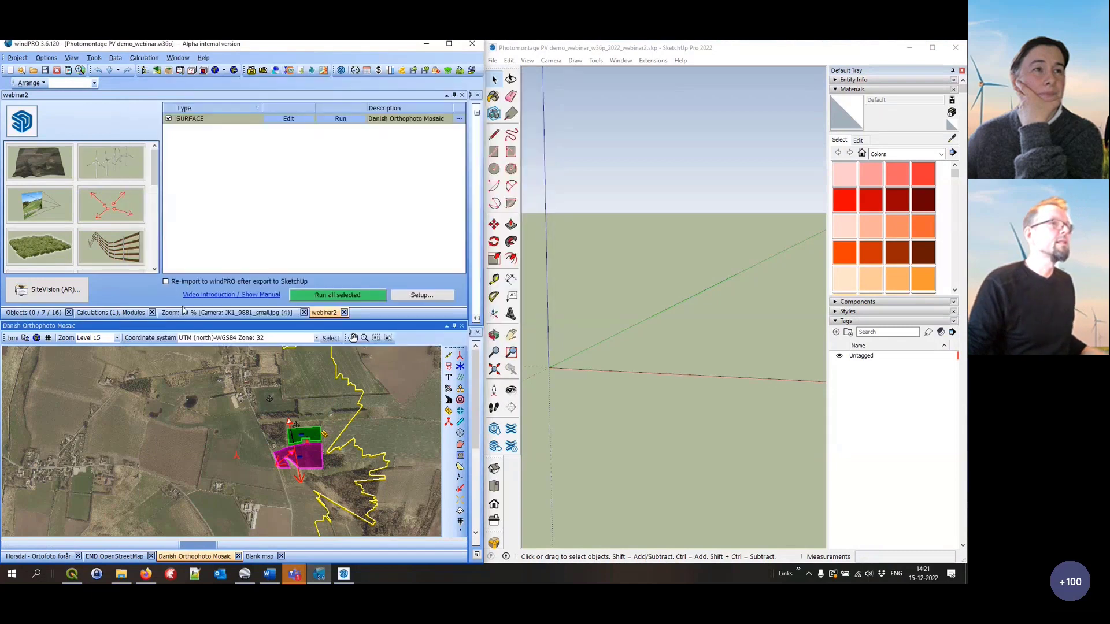
pyautogui.click(348, 120)
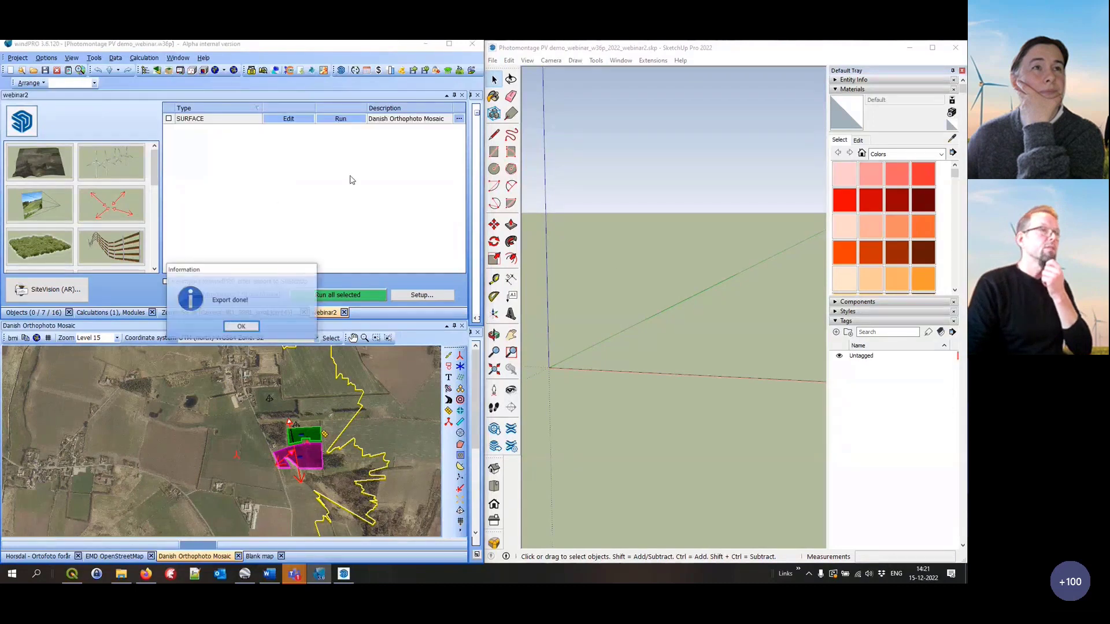
pyautogui.click(240, 324)
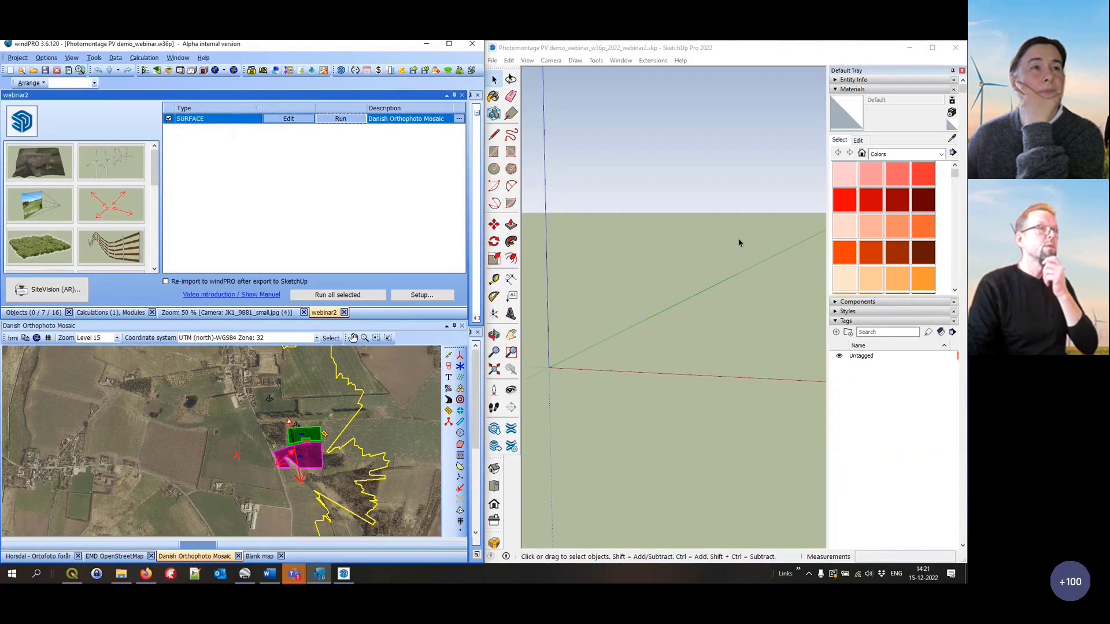
pyautogui.click(293, 123)
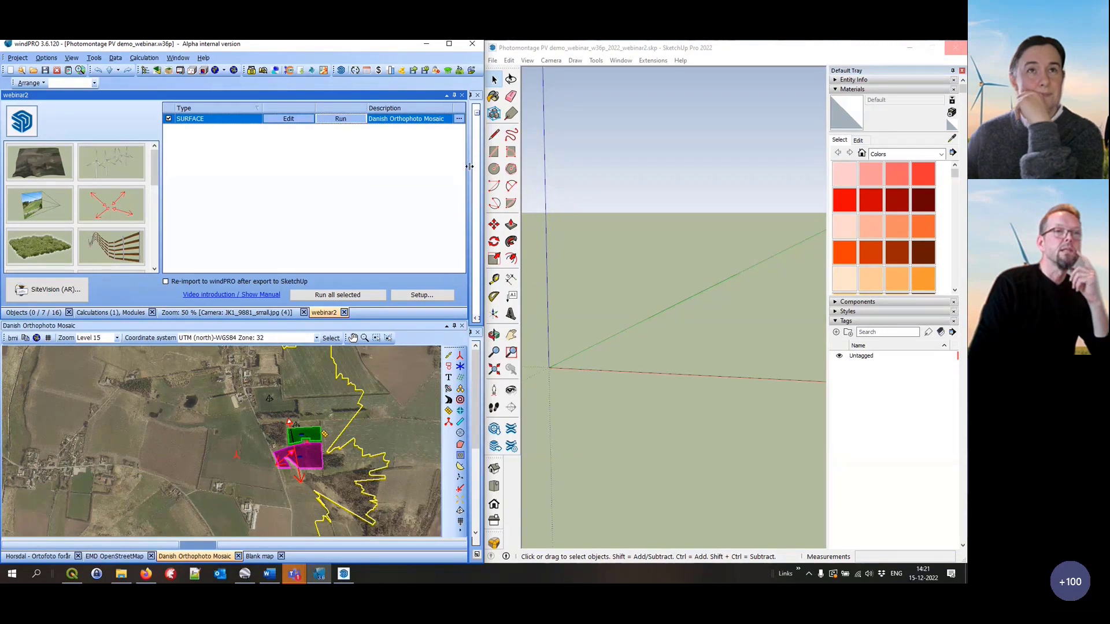
# Examine the exported terrain in SketchUp, hide and reshow its Danish Orthophoto Mosaic tag, and compare the tag with the exporter's description
pyautogui.moveTo(708, 270); pyautogui.dragTo(750, 297, button='middle')
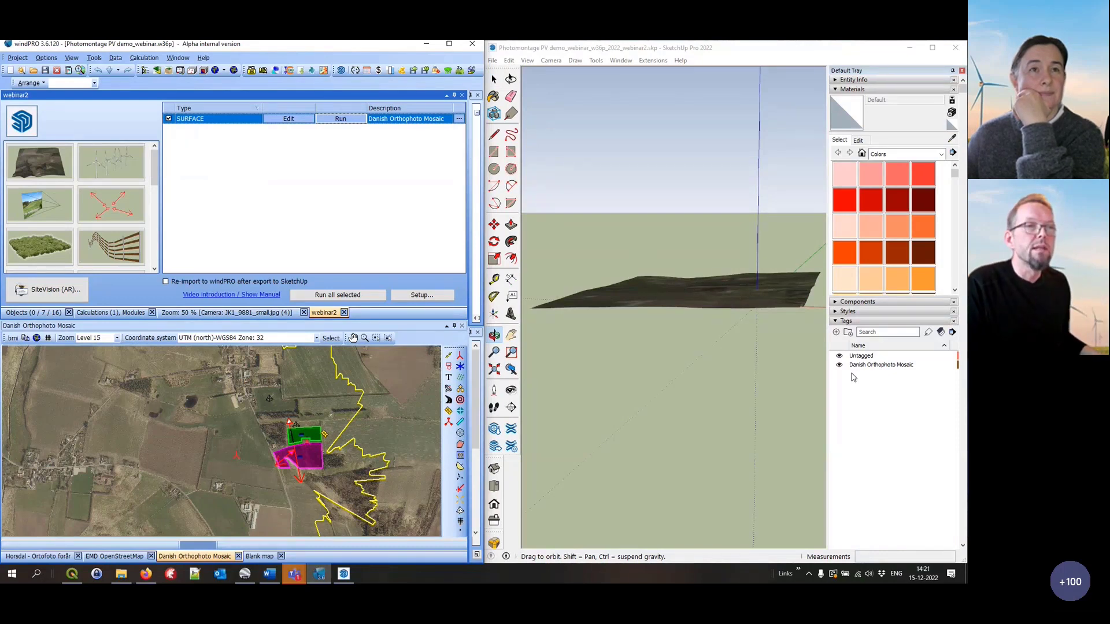
pyautogui.moveTo(717, 370); pyautogui.dragTo(713, 427)
pyautogui.moveTo(742, 311)
pyautogui.mouseDown()
pyautogui.moveTo(743, 344)
pyautogui.moveTo(673, 219)
pyautogui.moveTo(734, 300)
pyautogui.moveTo(752, 328)
pyautogui.moveTo(665, 247)
pyautogui.moveTo(649, 206)
pyautogui.moveTo(746, 300)
pyautogui.mouseUp()
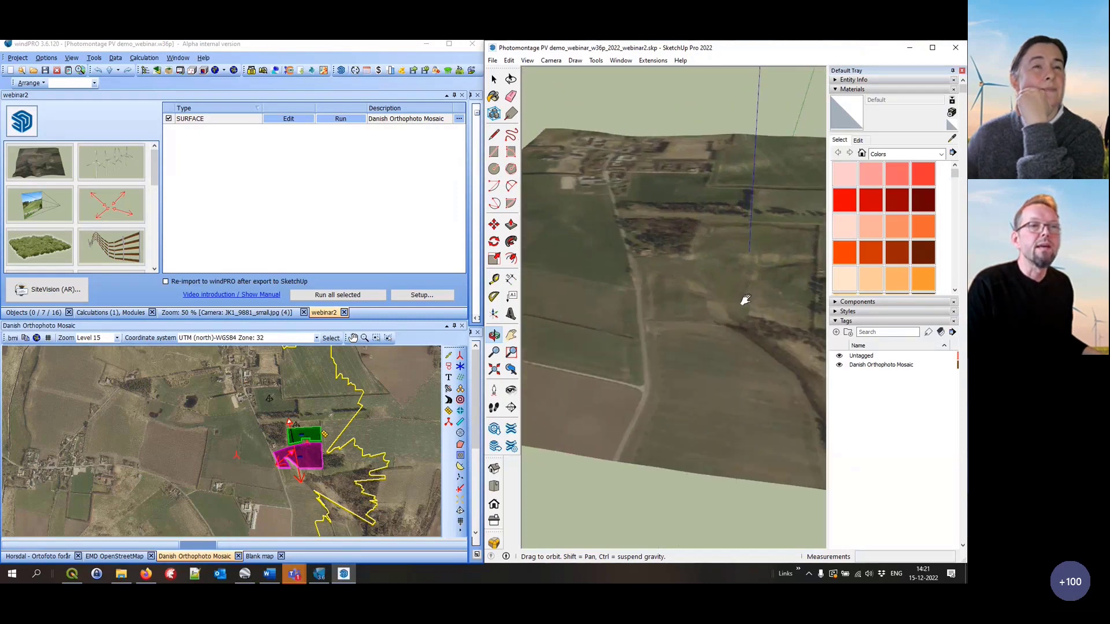
pyautogui.click(839, 365)
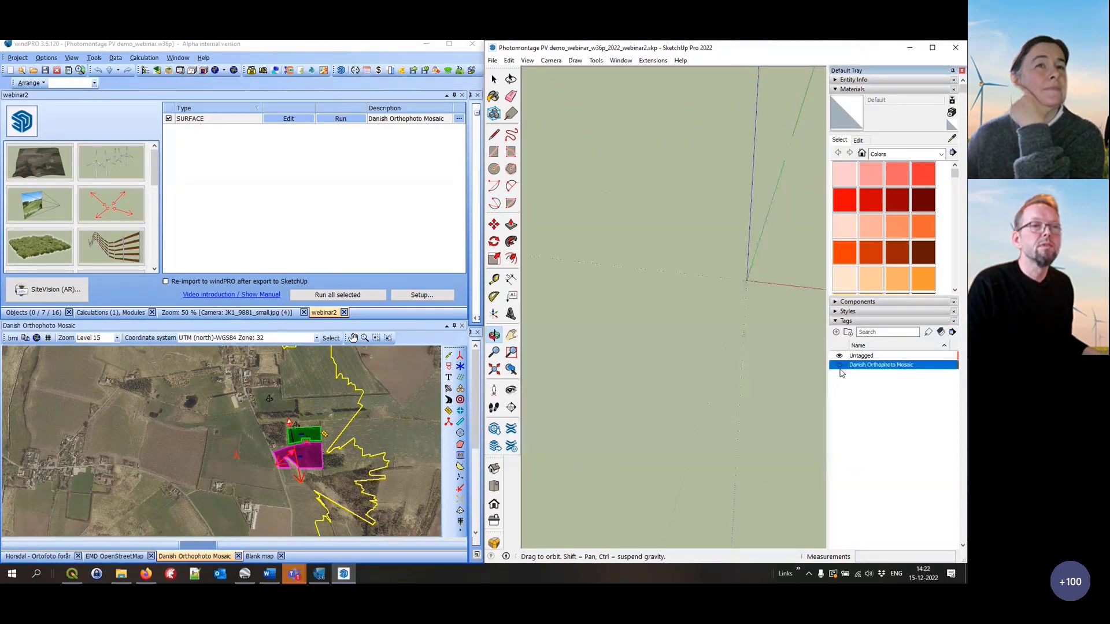
pyautogui.click(840, 365)
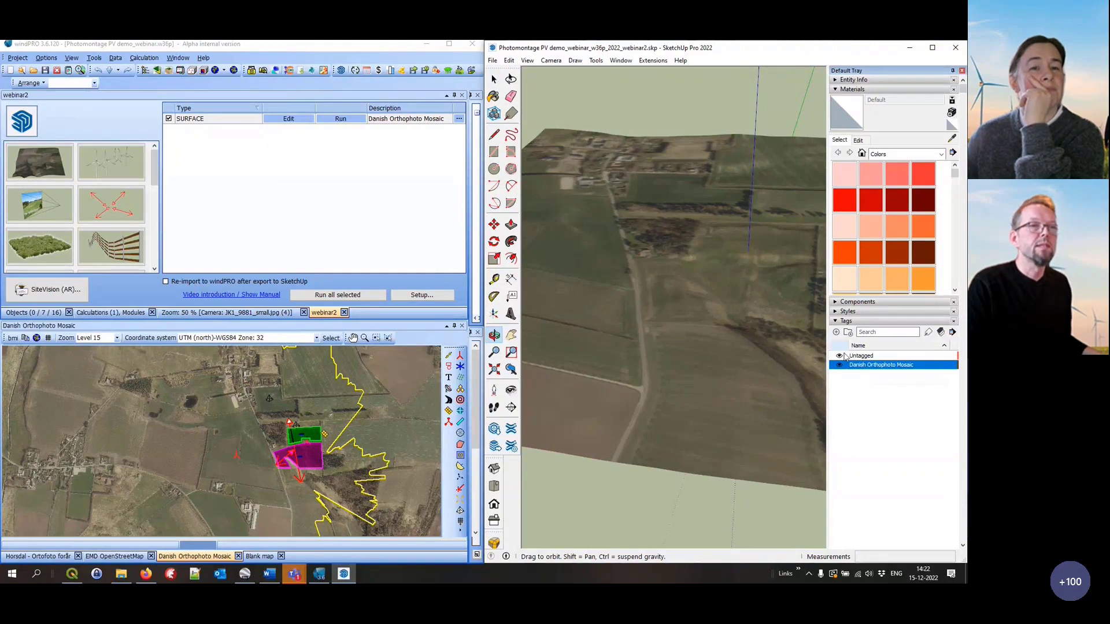
pyautogui.click(382, 119)
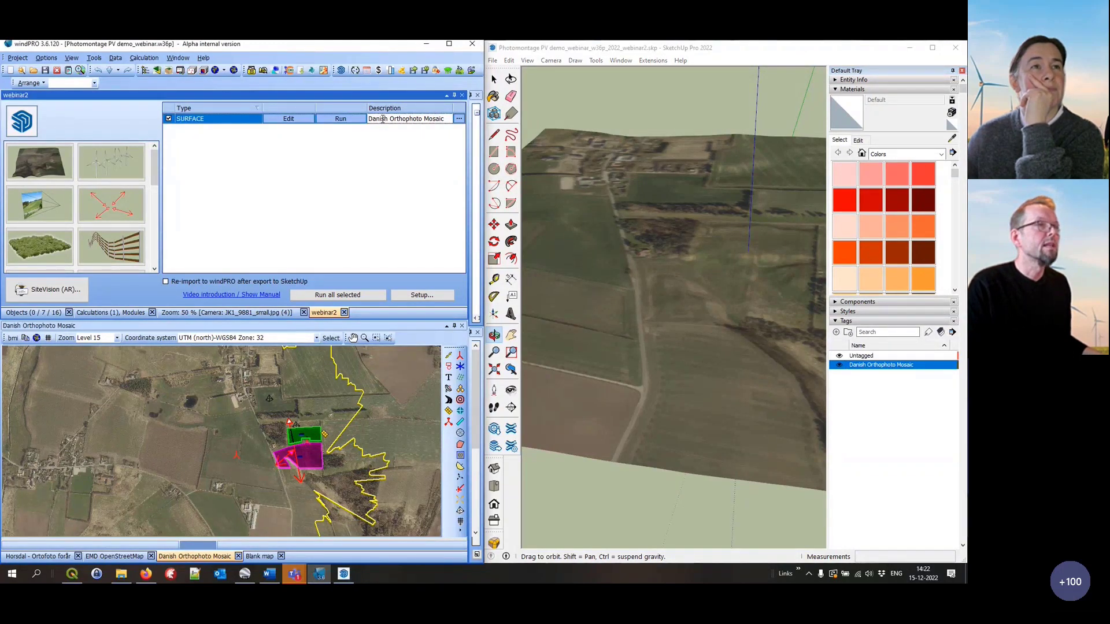
pyautogui.click(383, 119)
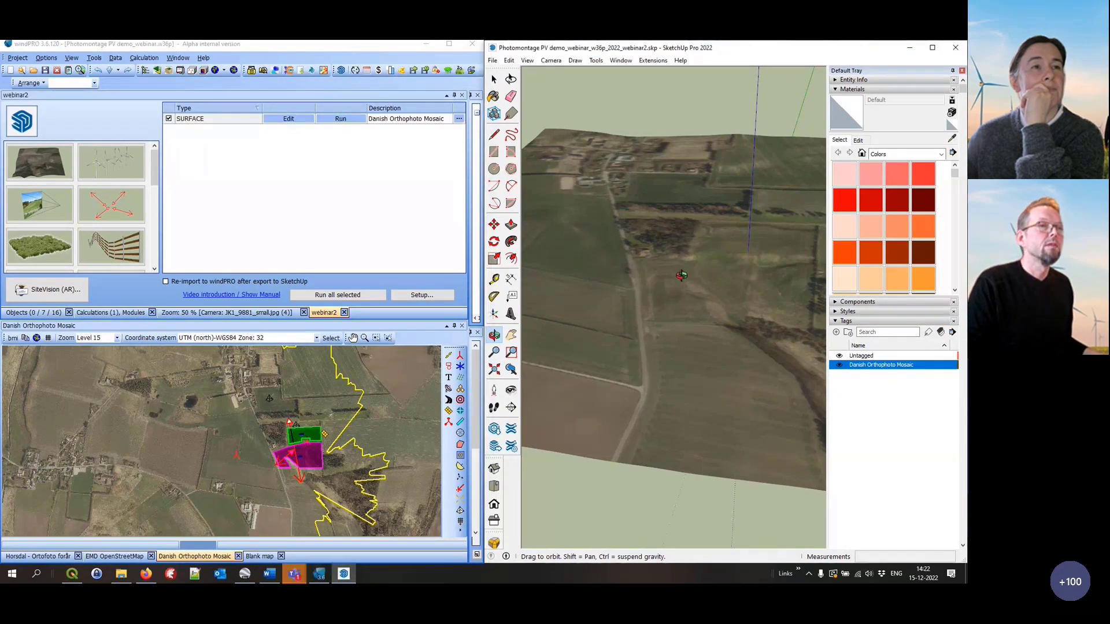
pyautogui.moveTo(686, 274)
pyautogui.keyDown('shift'); pyautogui.mouseDown(button='middle')
pyautogui.moveTo(717, 261)
pyautogui.moveTo(663, 284)
pyautogui.mouseUp(button='middle'); pyautogui.keyUp('shift')
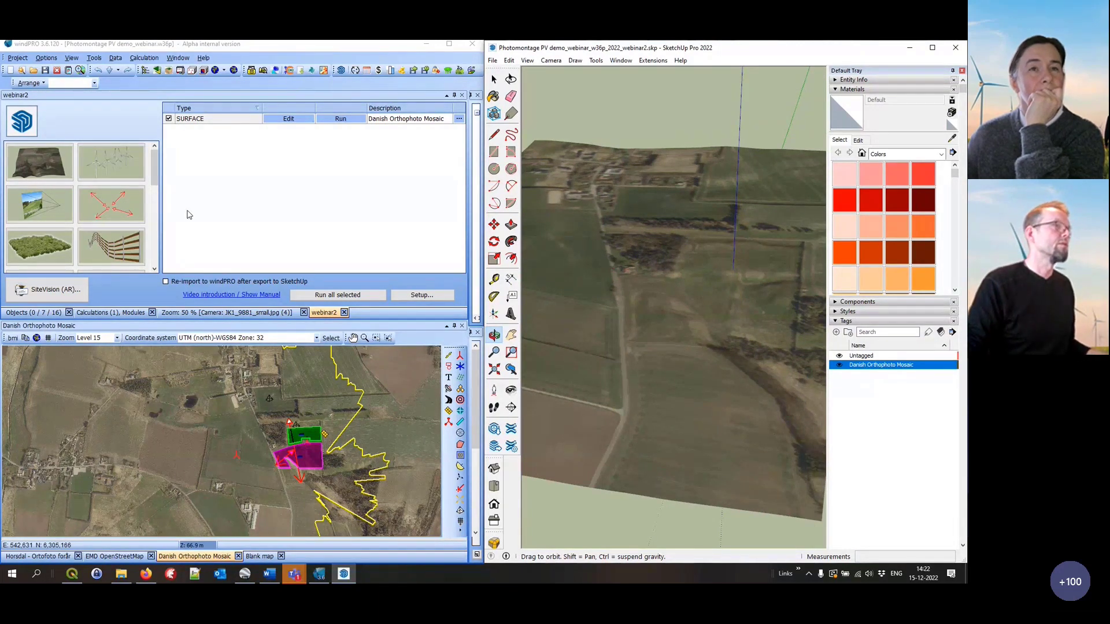
# Create a WTG exporter for all selected WTG objects with a heading of -88°, and run it for the turbine west of the solar PV site
pyautogui.doubleClick(125, 160)
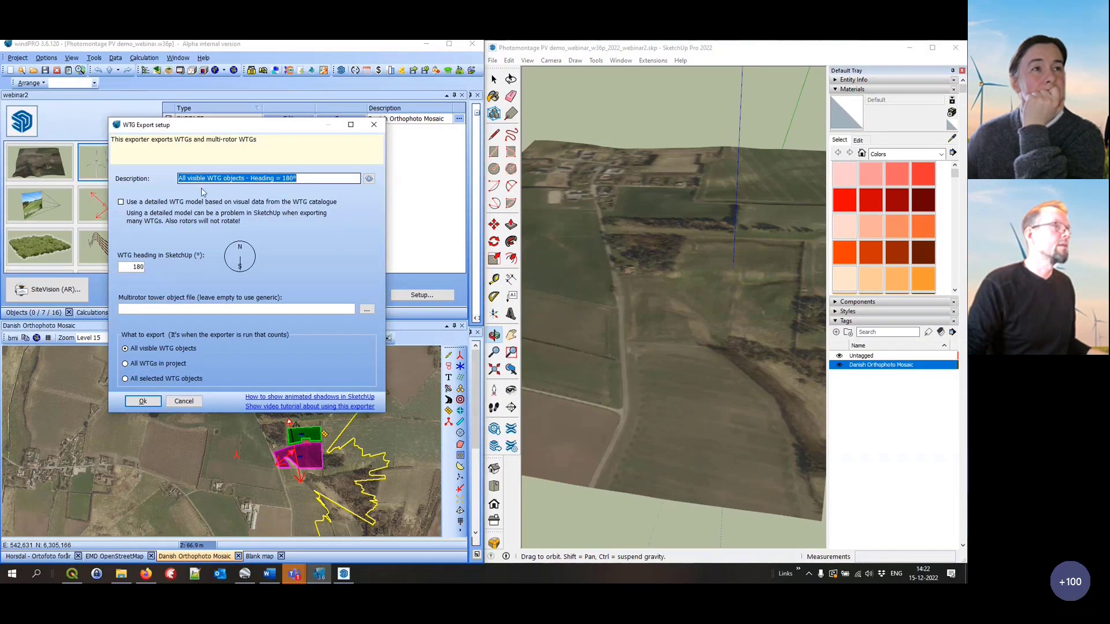
pyautogui.click(229, 262)
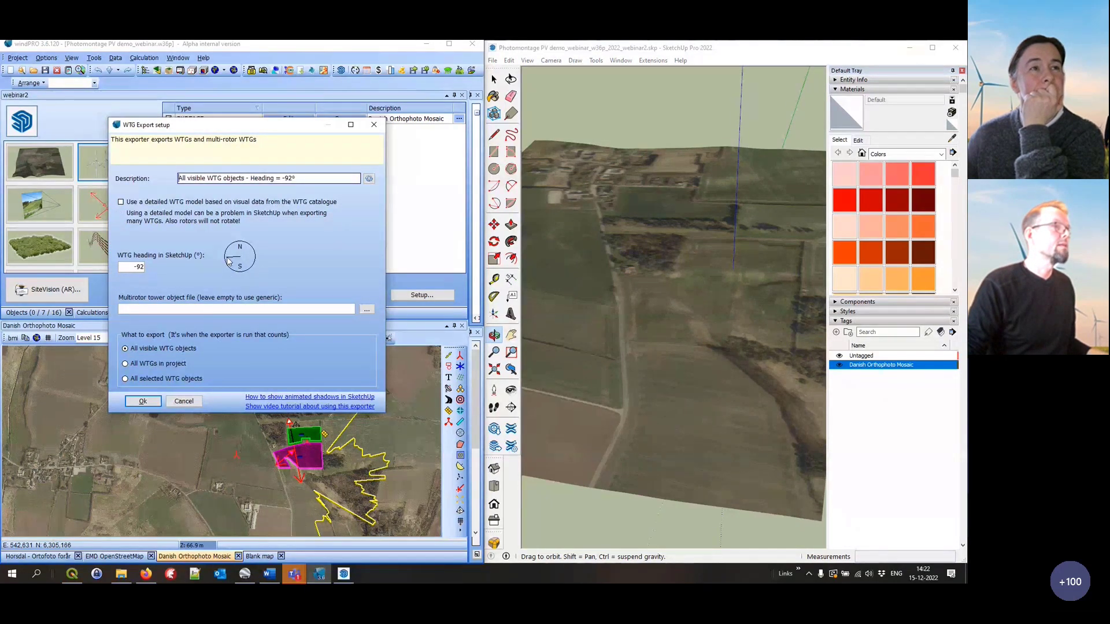
pyautogui.click(227, 256)
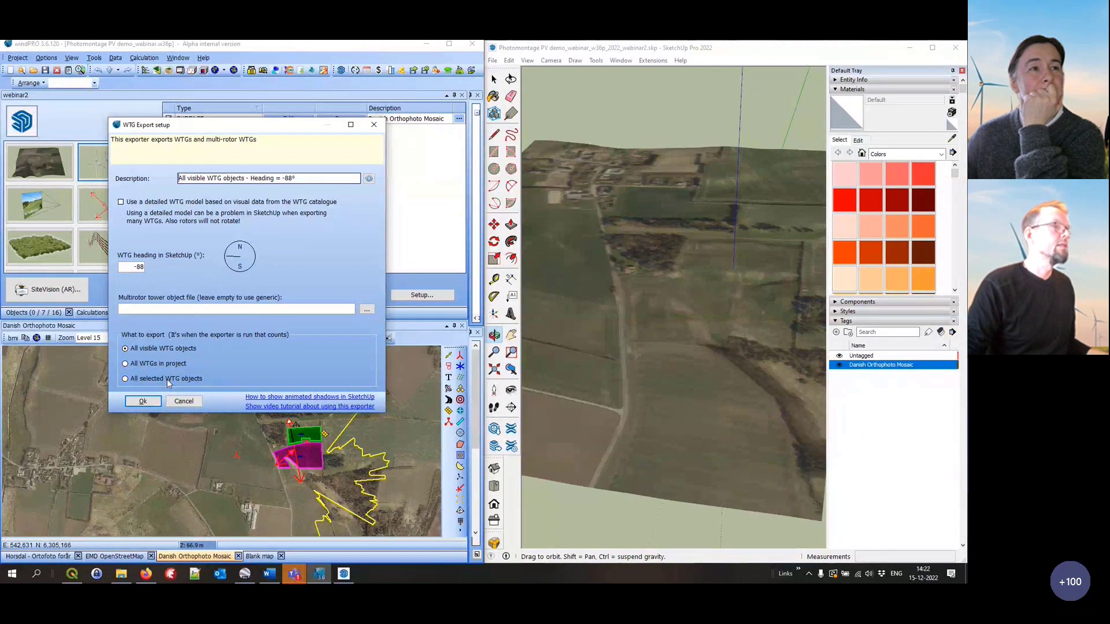
pyautogui.click(167, 380)
pyautogui.click(143, 401)
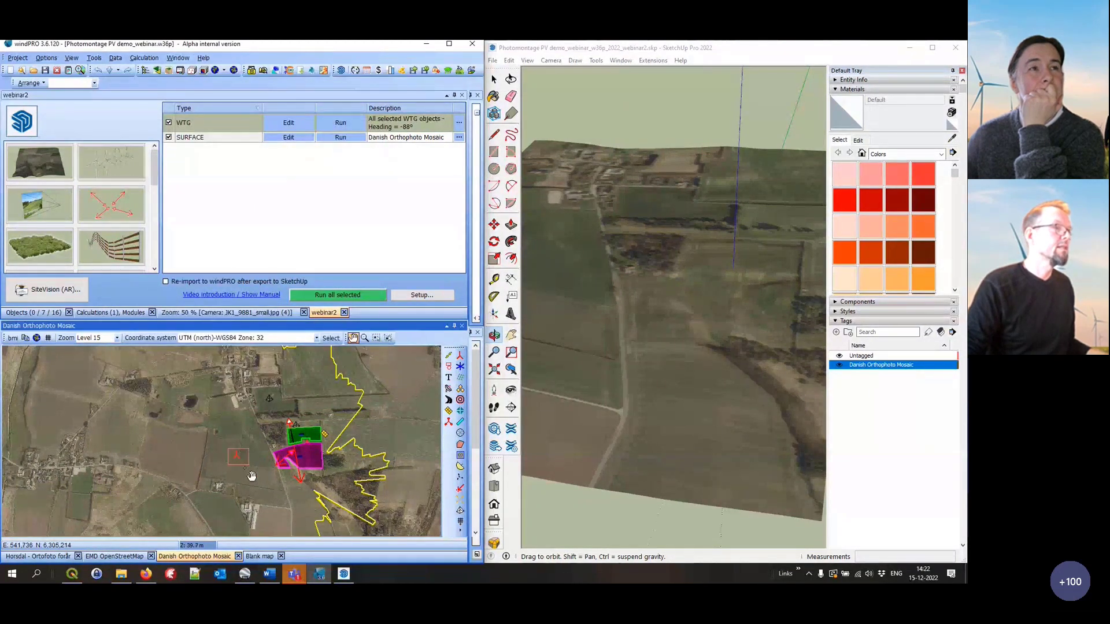
pyautogui.click(341, 124)
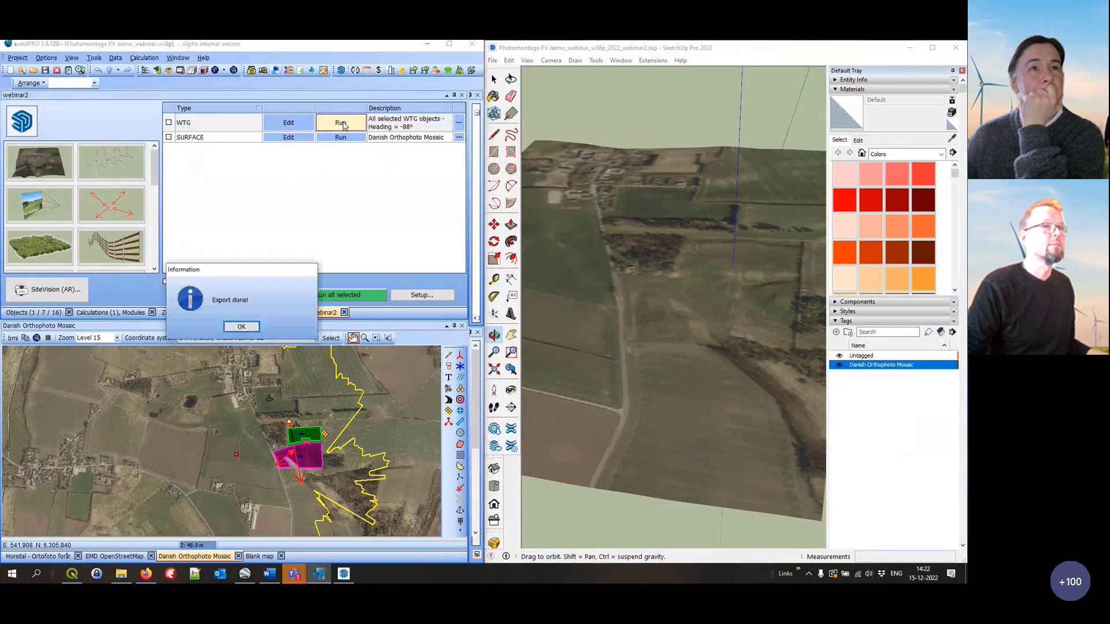
pyautogui.click(241, 327)
# Turn off the Edges and Profiles edge styles in SketchUp so the exported turbine is drawn without black outlines
pyautogui.moveTo(629, 292); pyautogui.dragTo(748, 285)
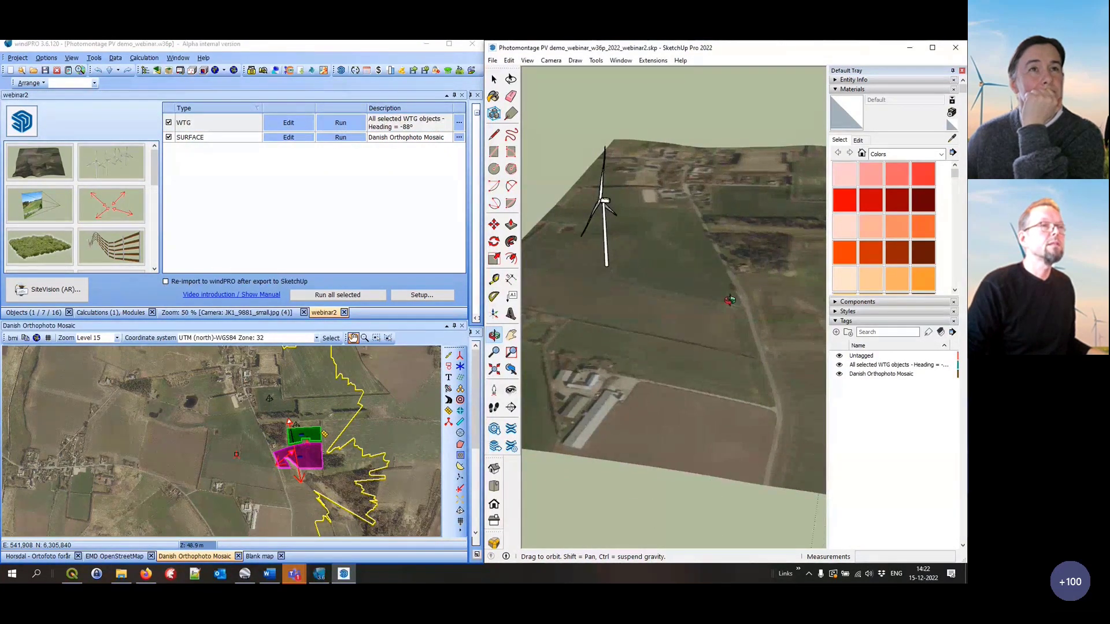
pyautogui.moveTo(594, 230)
pyautogui.mouseDown()
pyautogui.moveTo(616, 189)
pyautogui.moveTo(652, 225)
pyautogui.mouseUp()
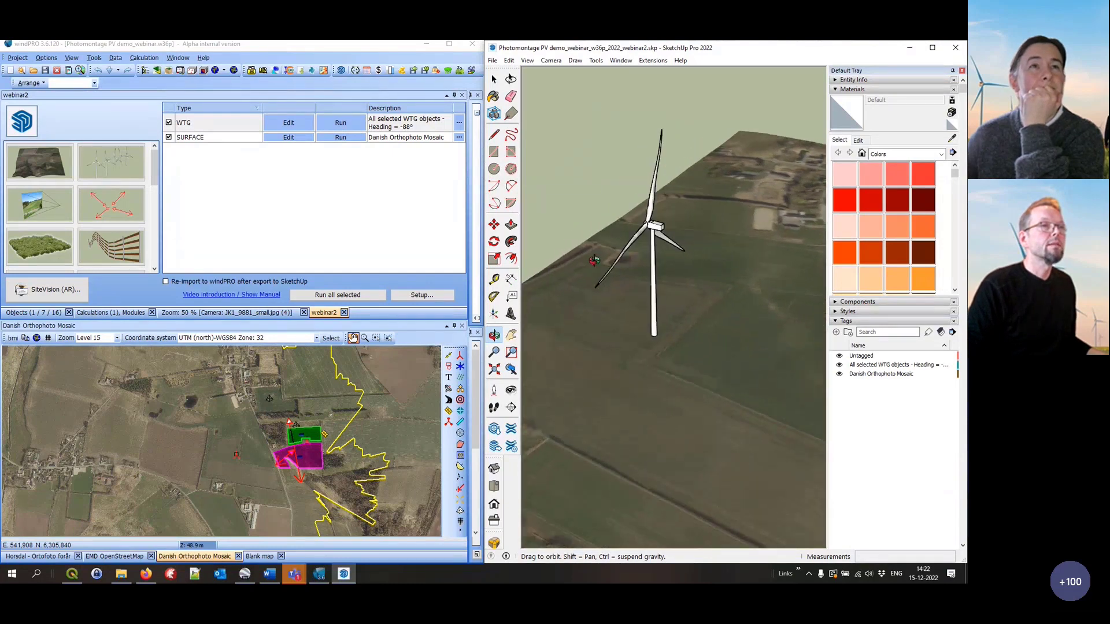
pyautogui.scroll(2, 654, 225)
pyautogui.scroll(1, 654, 224)
pyautogui.scroll(-1, 655, 230)
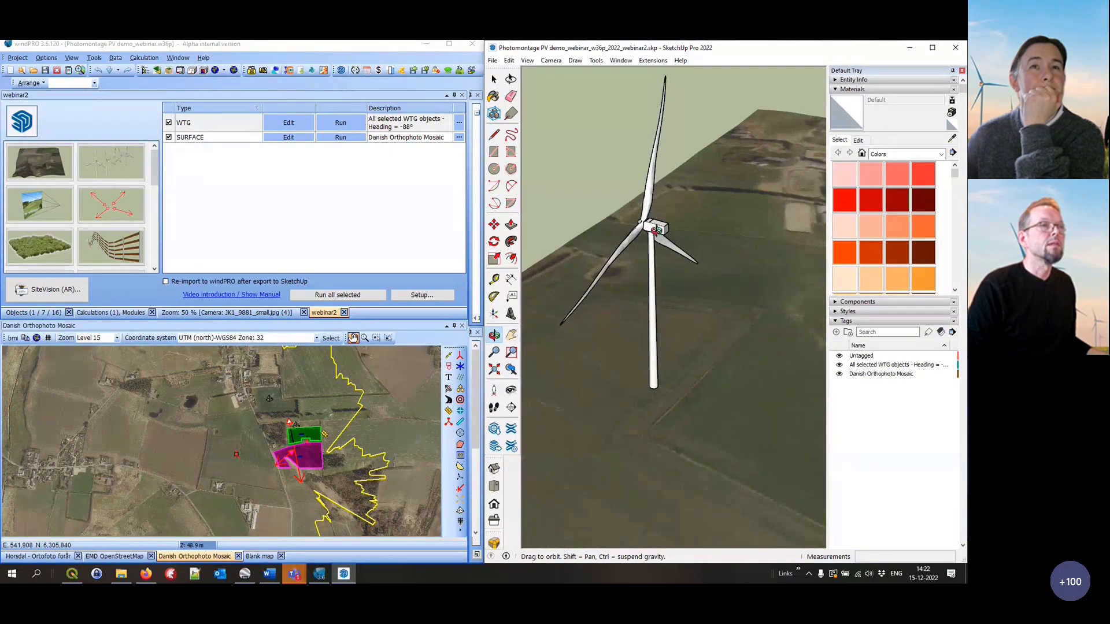
pyautogui.scroll(-1, 650, 231)
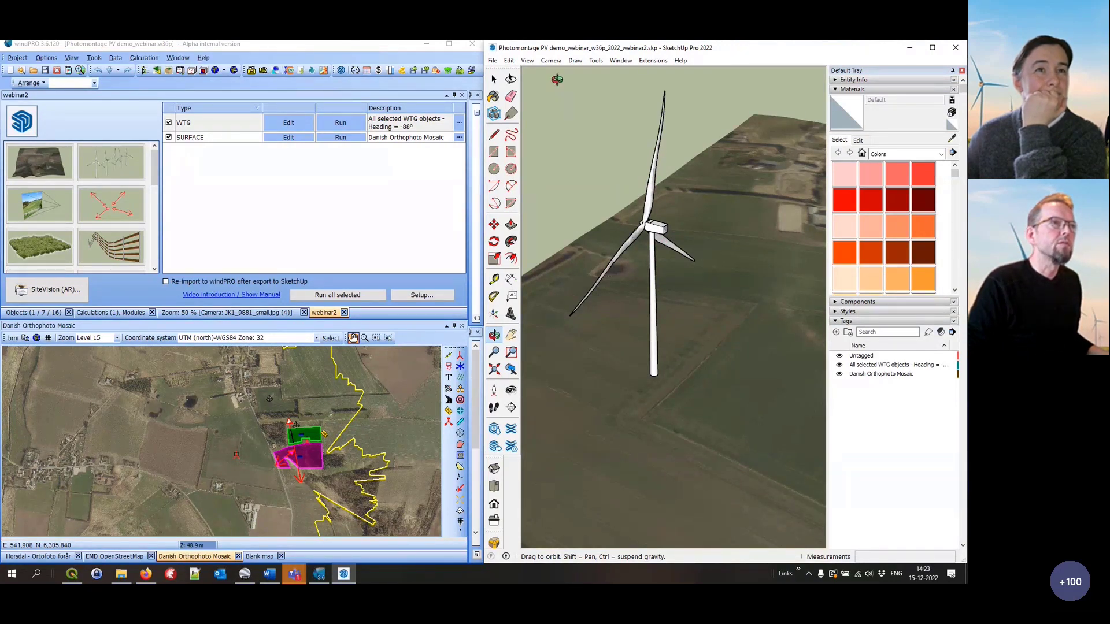
pyautogui.click(527, 61)
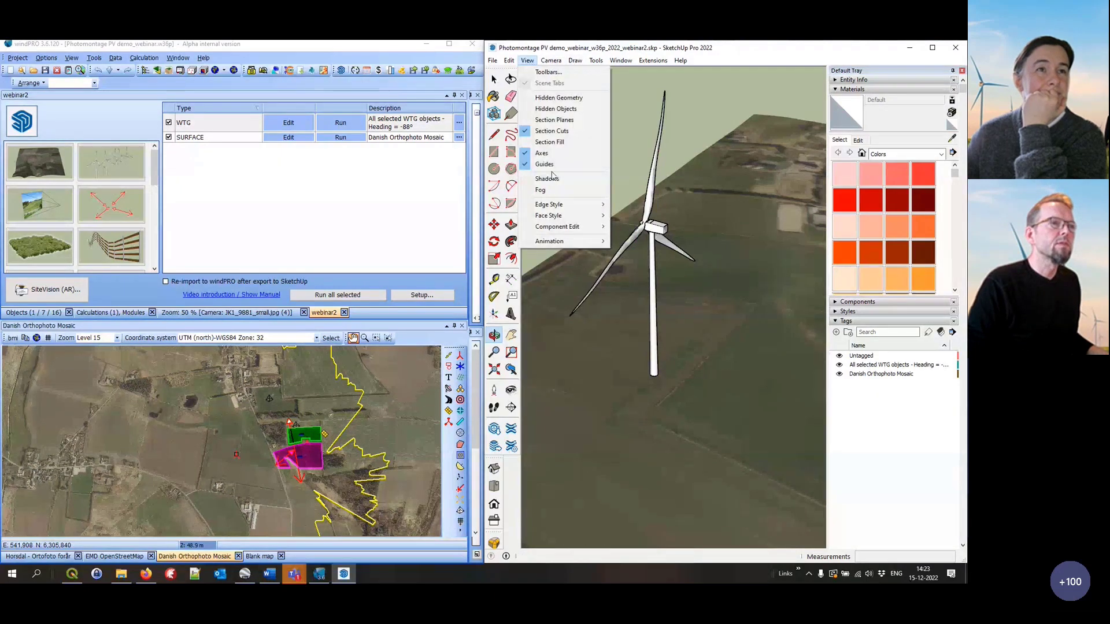
pyautogui.moveTo(561, 205)
pyautogui.click(632, 205)
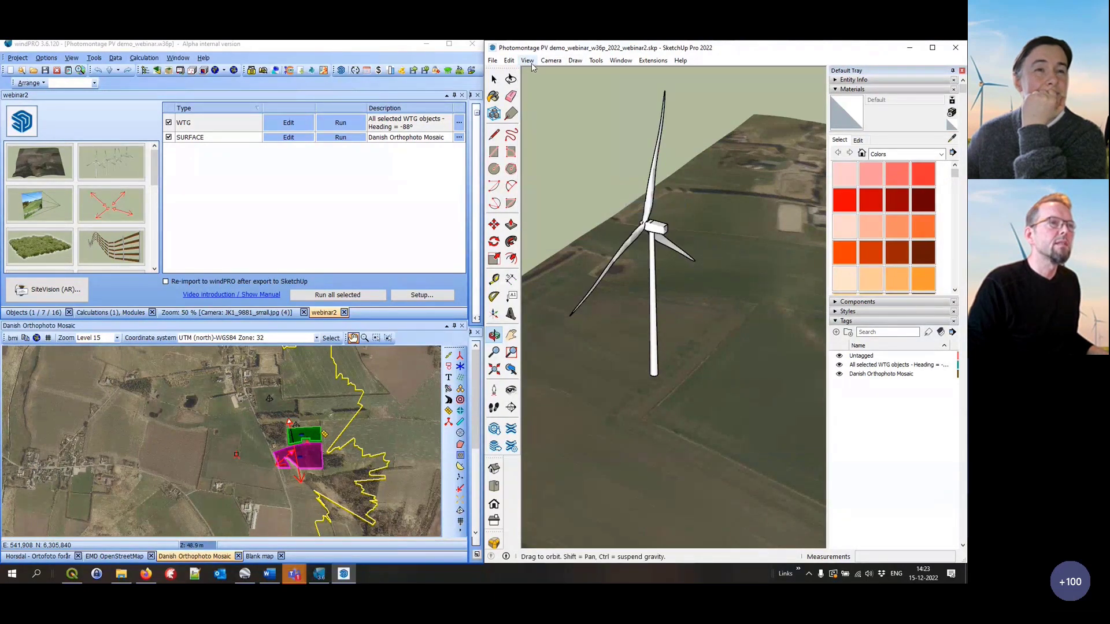
pyautogui.click(528, 60)
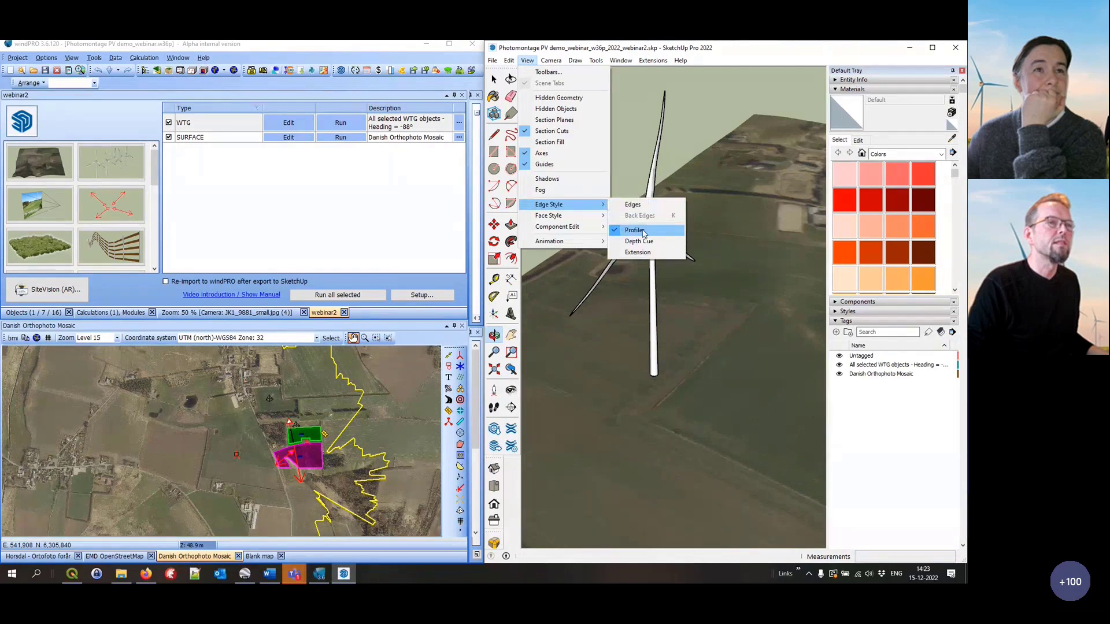
pyautogui.click(634, 229)
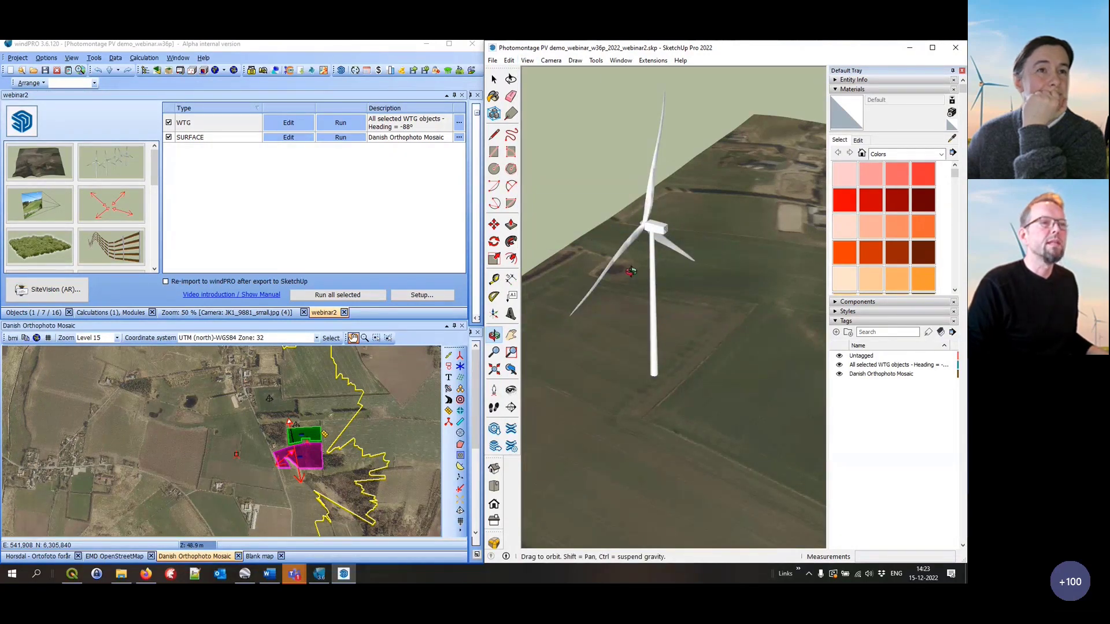
# Hide the drawing axes in the SketchUp model around the solar PV site
pyautogui.moveTo(639, 234); pyautogui.dragTo(603, 218)
pyautogui.scroll(-1, 603, 218)
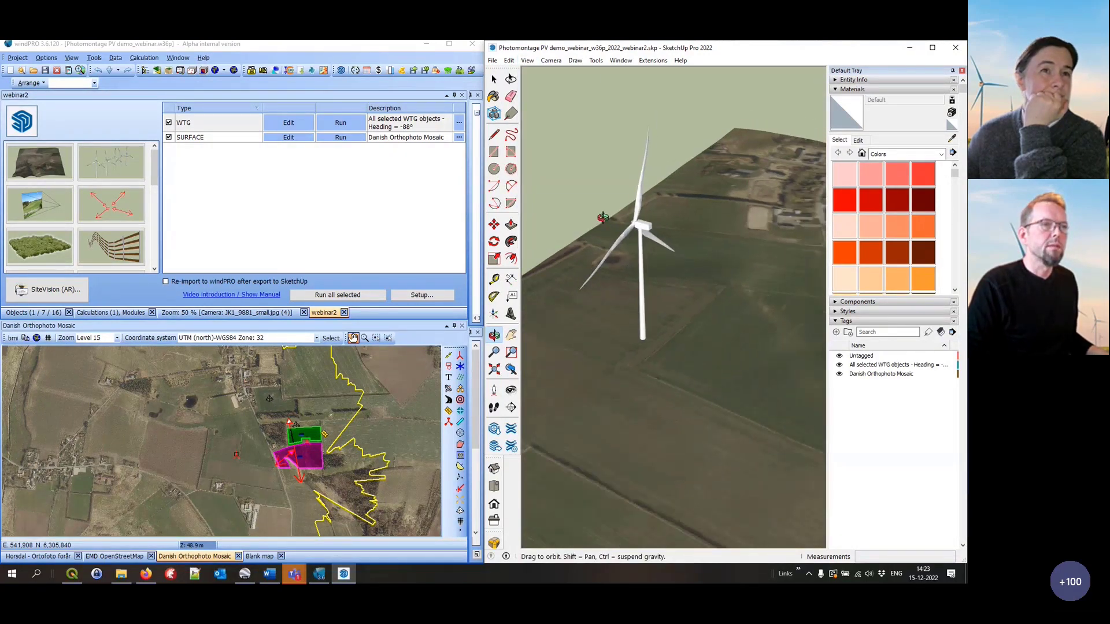
pyautogui.scroll(-3, 603, 218)
pyautogui.keyDown('shift'); pyautogui.moveTo(724, 280); pyautogui.dragTo(596, 270); pyautogui.keyUp('shift')
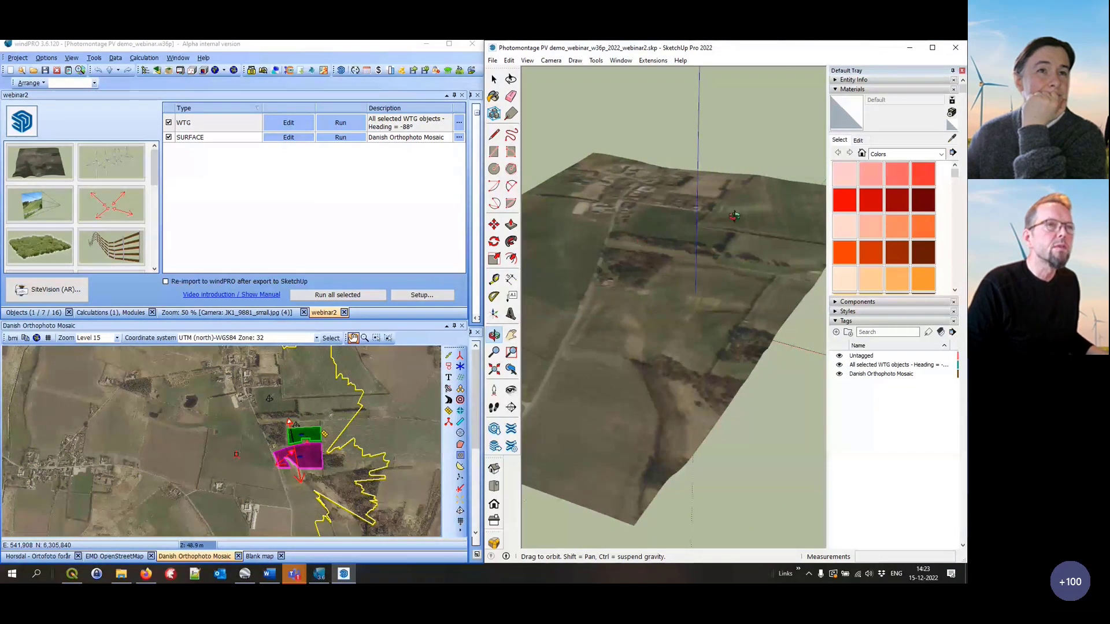
pyautogui.click(529, 61)
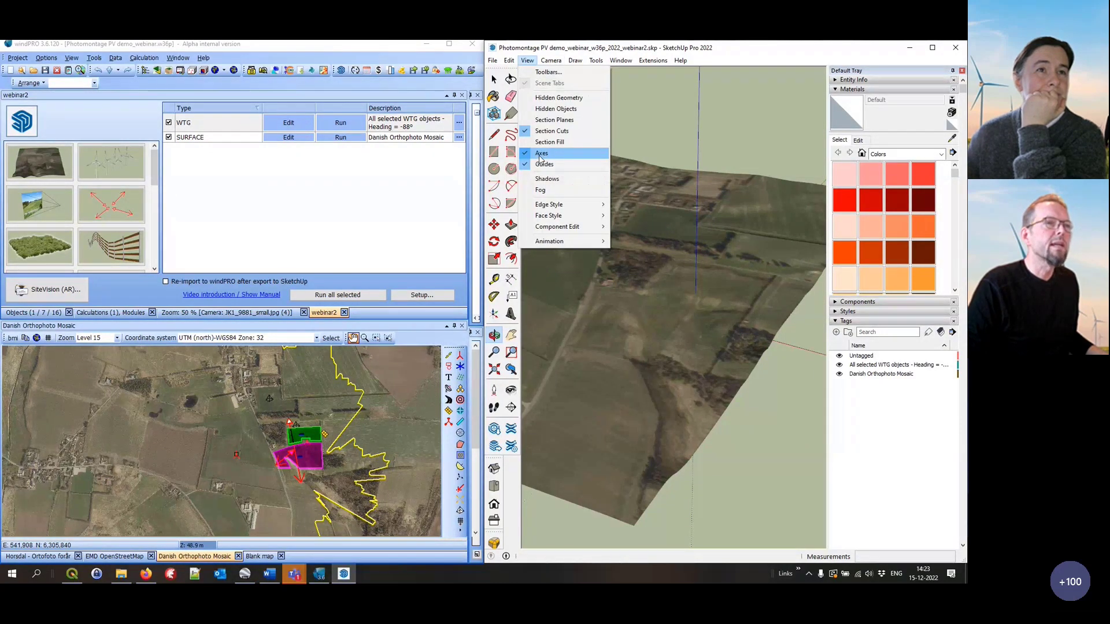
pyautogui.click(540, 155)
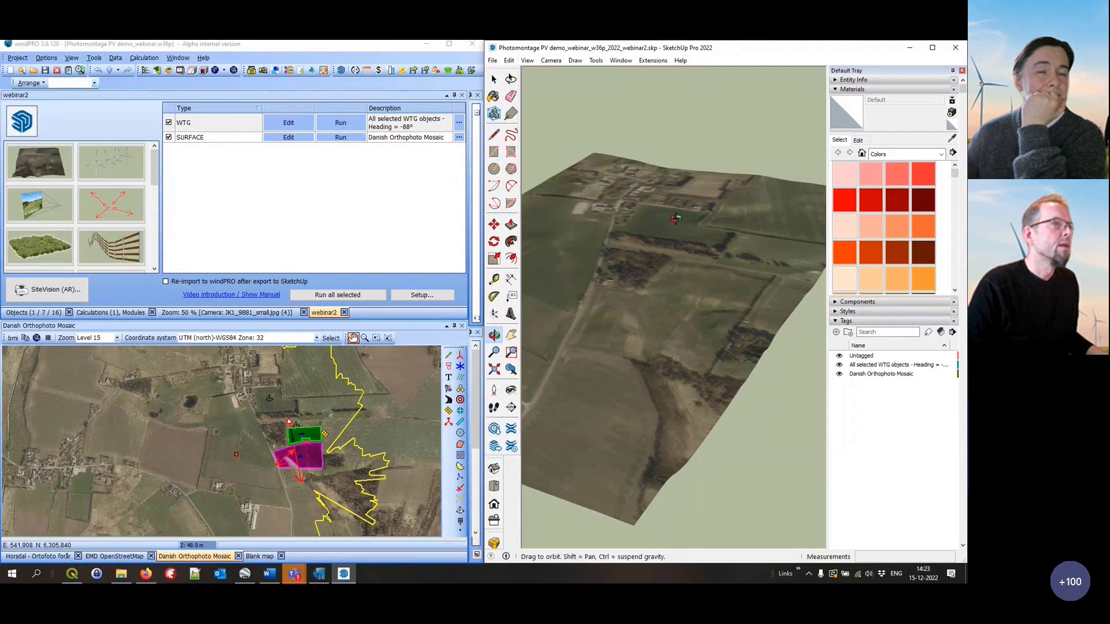
# Select the Leitwind LTW42 250 turbine at the solar PV site, enable the detailed WTG model in the WTG exporter, and run the export
pyautogui.click(313, 448)
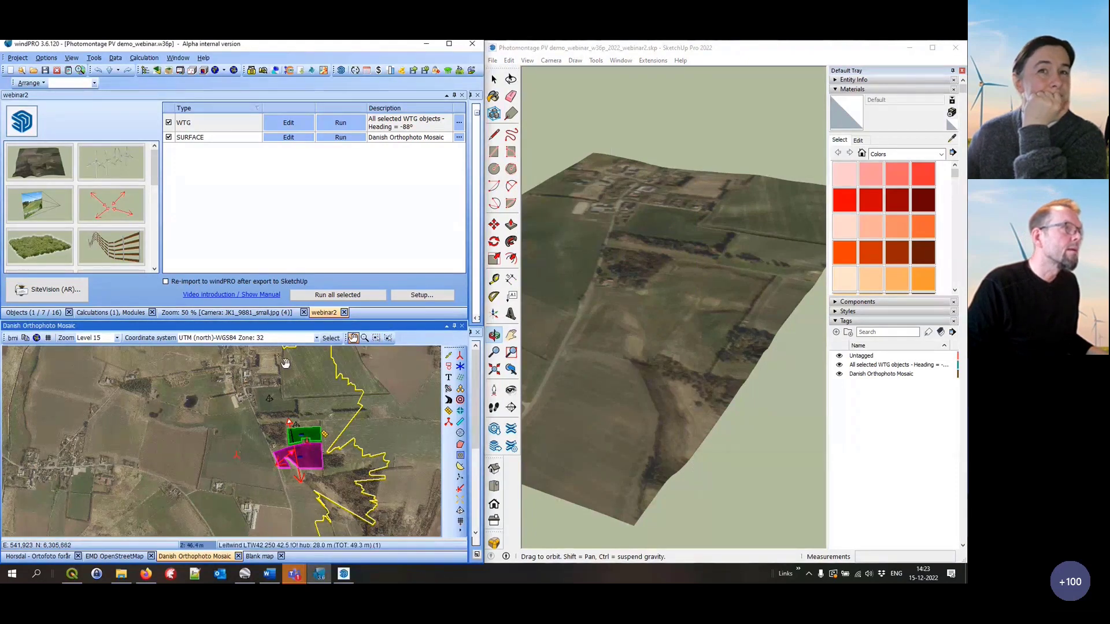
pyautogui.click(289, 123)
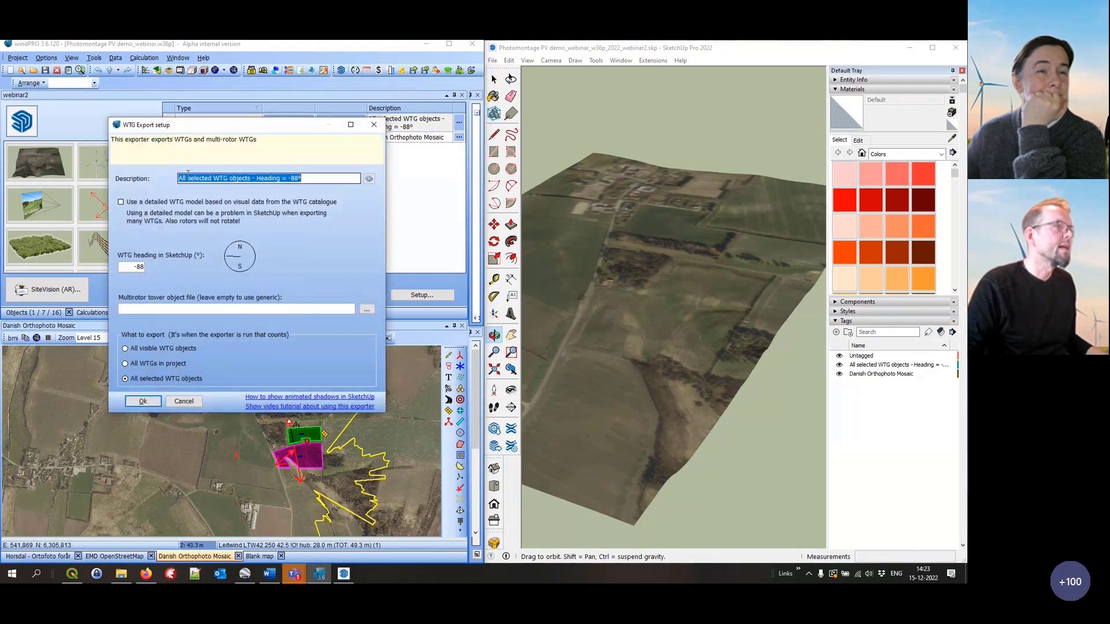
pyautogui.click(121, 202)
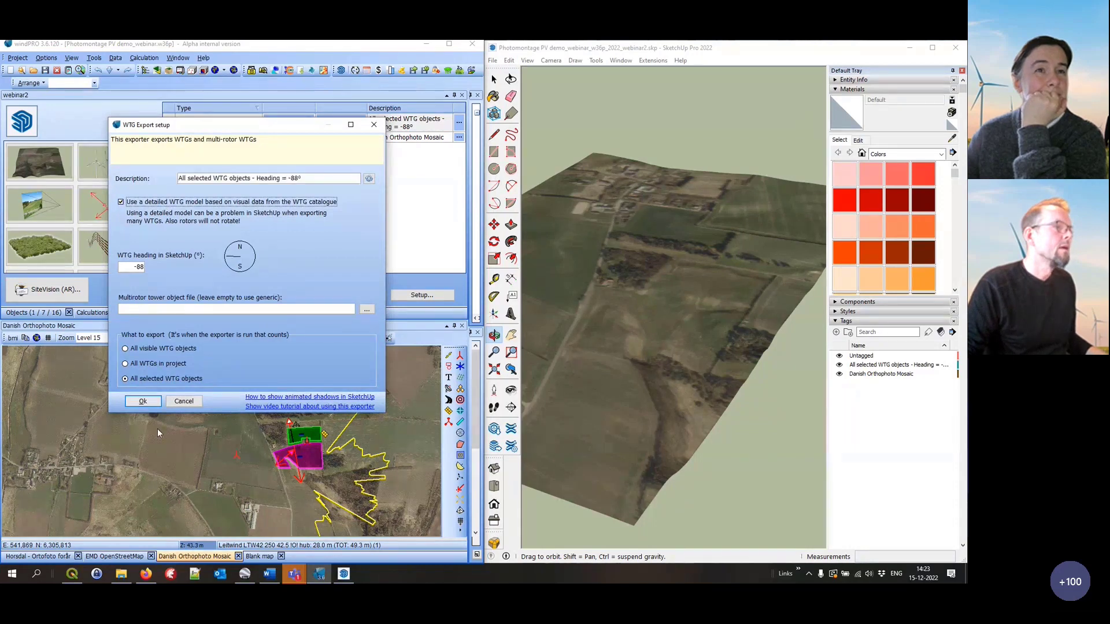
pyautogui.click(144, 402)
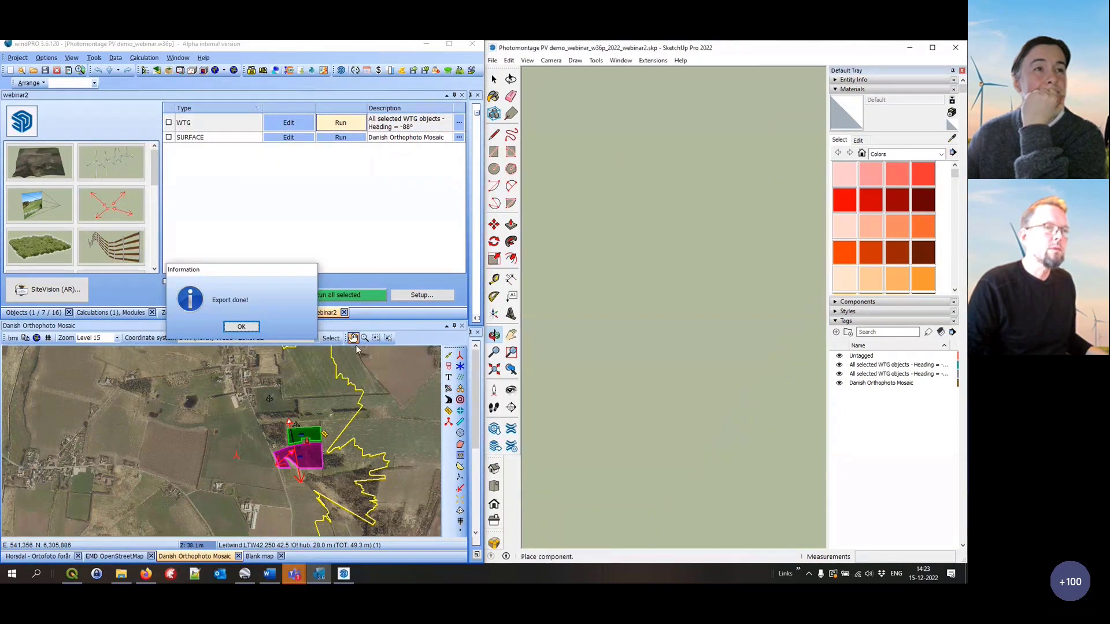
pyautogui.click(231, 328)
# Turn on shadows in the SketchUp model, keeping them on faces and disabling them on the ground
pyautogui.scroll(10, 723, 278)
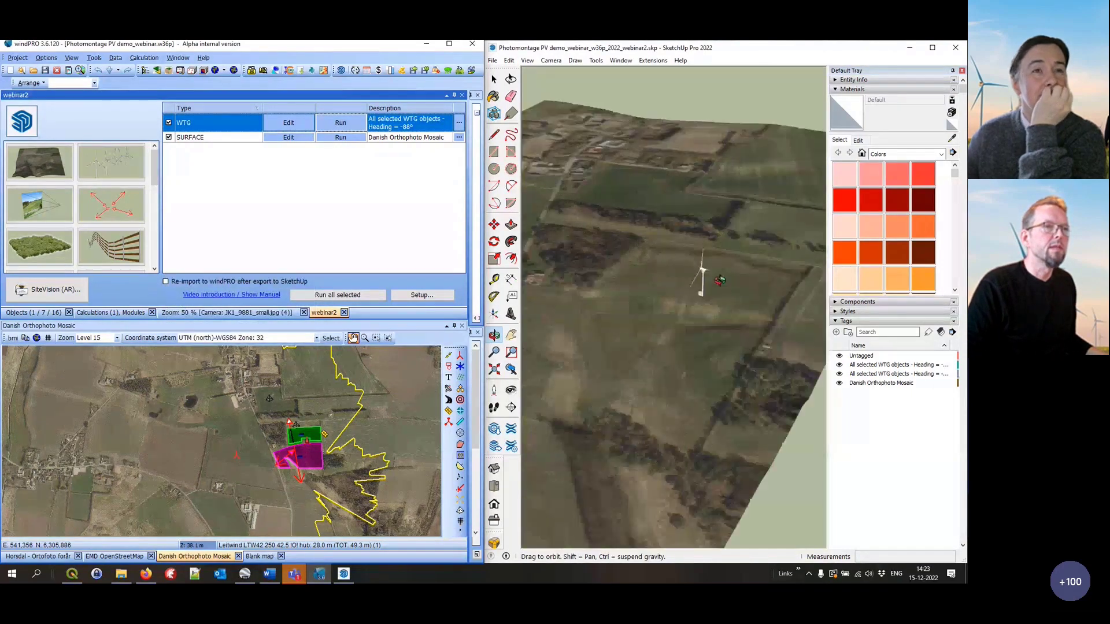
pyautogui.scroll(-10, 701, 285)
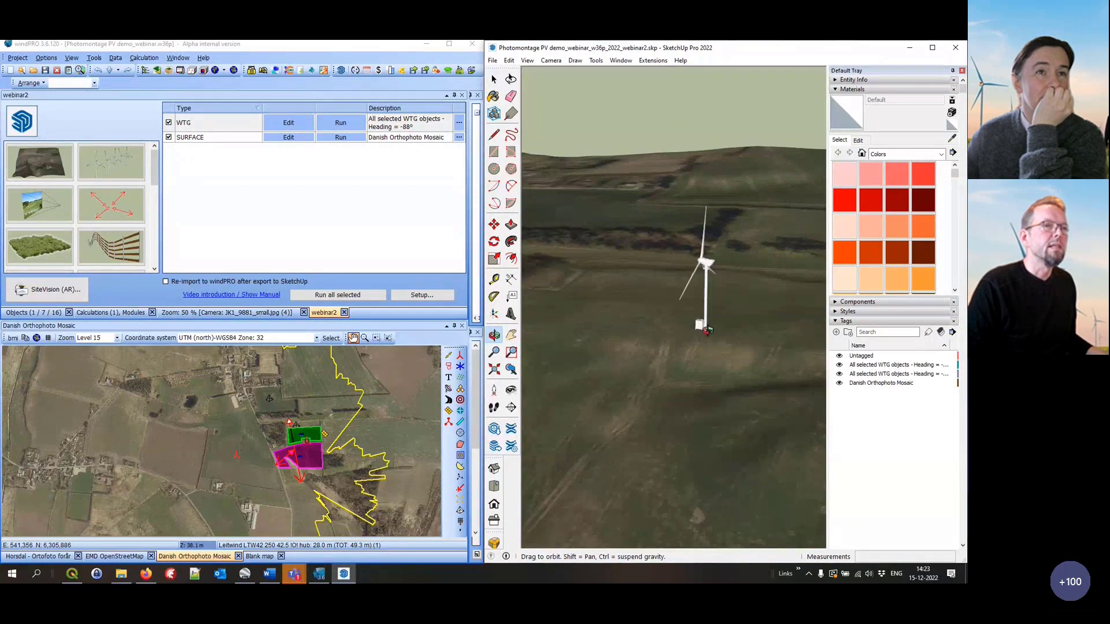
pyautogui.keyDown('shift'); pyautogui.moveTo(680, 307); pyautogui.dragTo(683, 284, button='middle'); pyautogui.keyUp('shift')
pyautogui.scroll(-5, 687, 291)
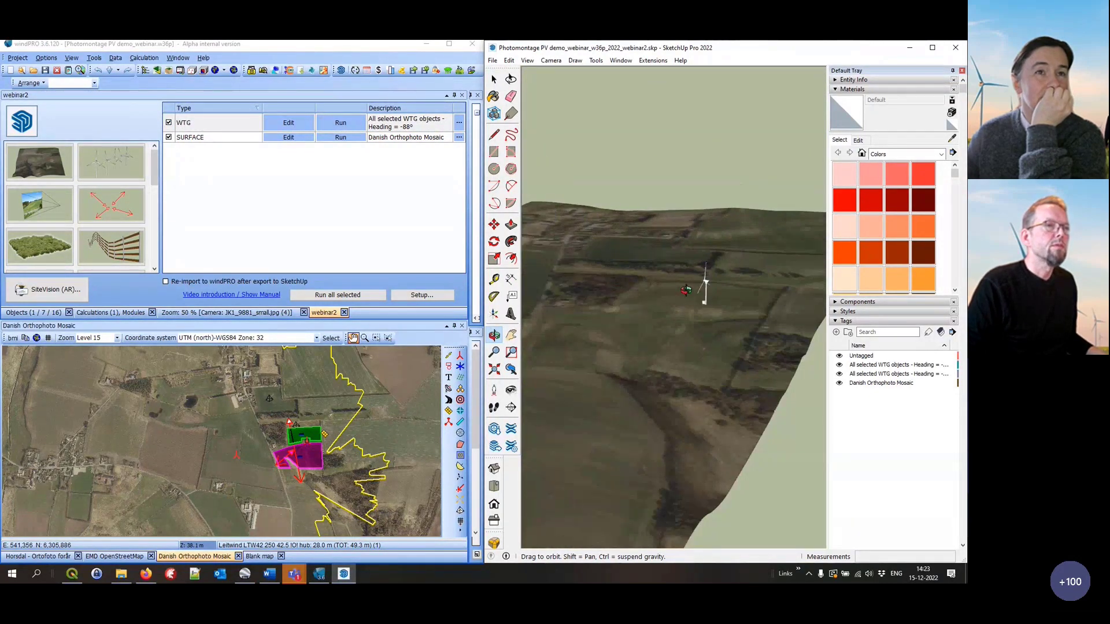
pyautogui.scroll(-6, 685, 290)
pyautogui.keyDown('shift'); pyautogui.moveTo(638, 307); pyautogui.dragTo(632, 315, button='middle'); pyautogui.keyUp('shift')
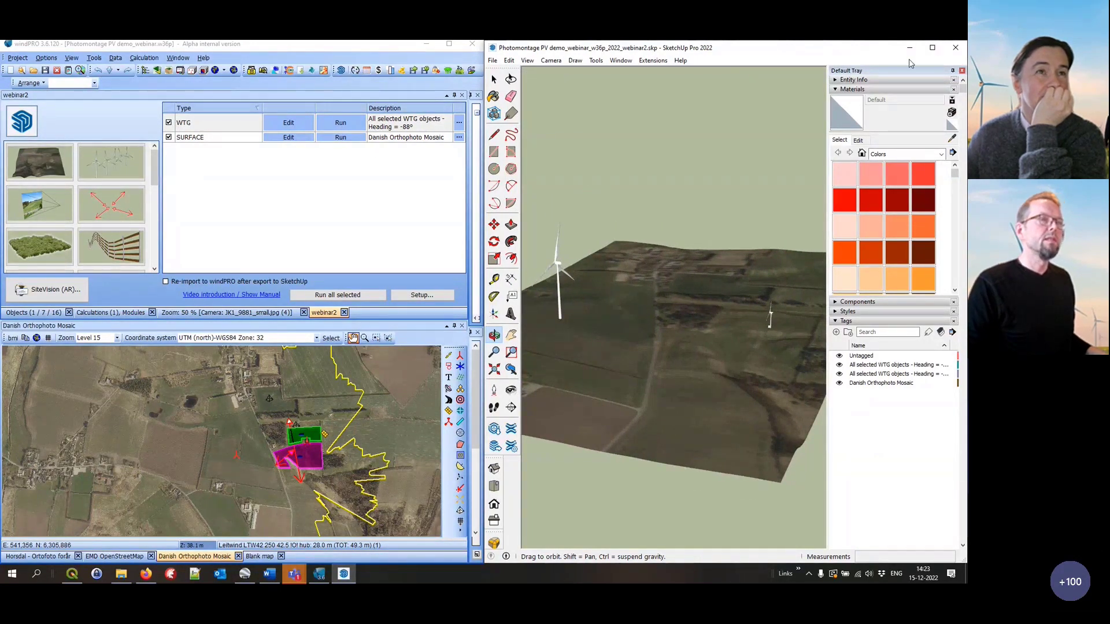
pyautogui.click(834, 321)
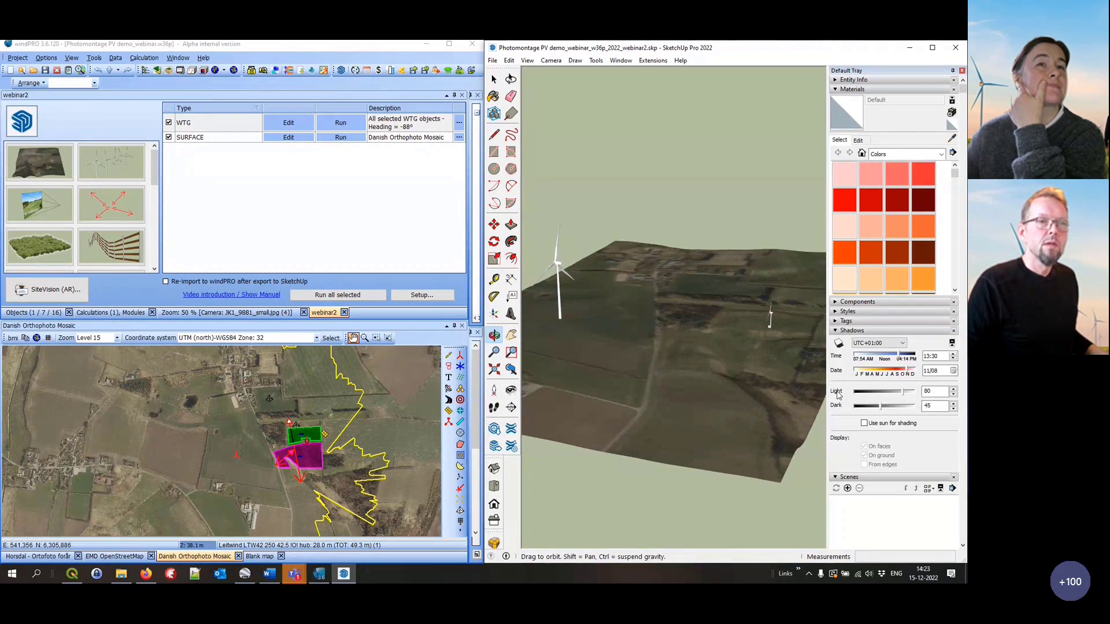
pyautogui.click(839, 343)
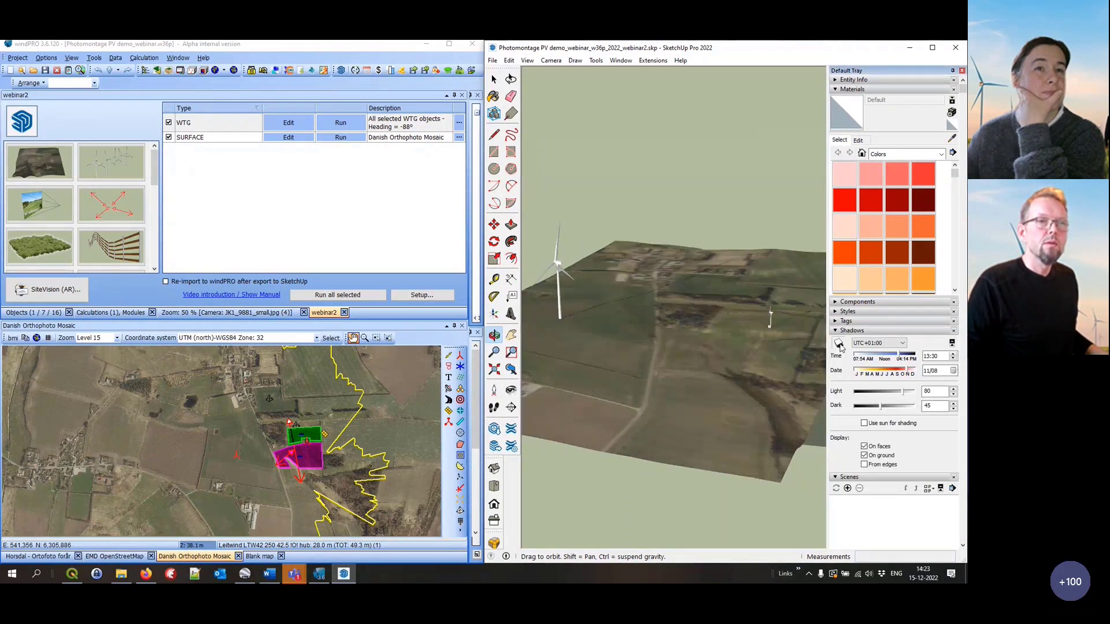
pyautogui.click(865, 456)
# Start the WTG rotation animation in SketchUp and examine the turbines and their shadows on the terrain
pyautogui.moveTo(691, 318)
pyautogui.mouseDown()
pyautogui.moveTo(717, 413)
pyautogui.moveTo(696, 309)
pyautogui.moveTo(715, 310)
pyautogui.mouseUp()
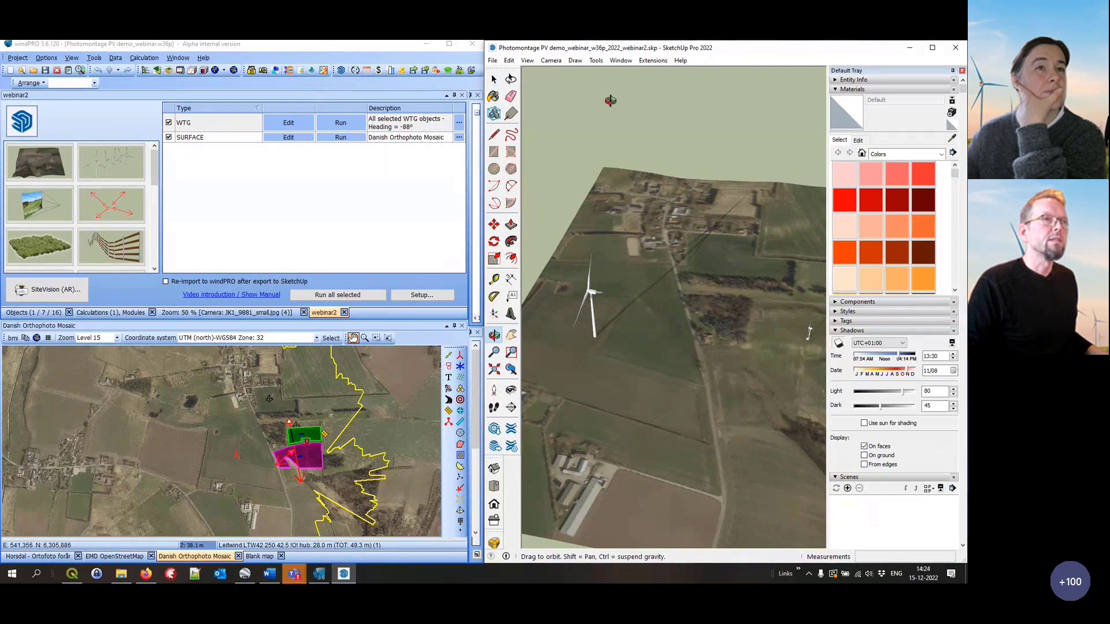
pyautogui.click(597, 62)
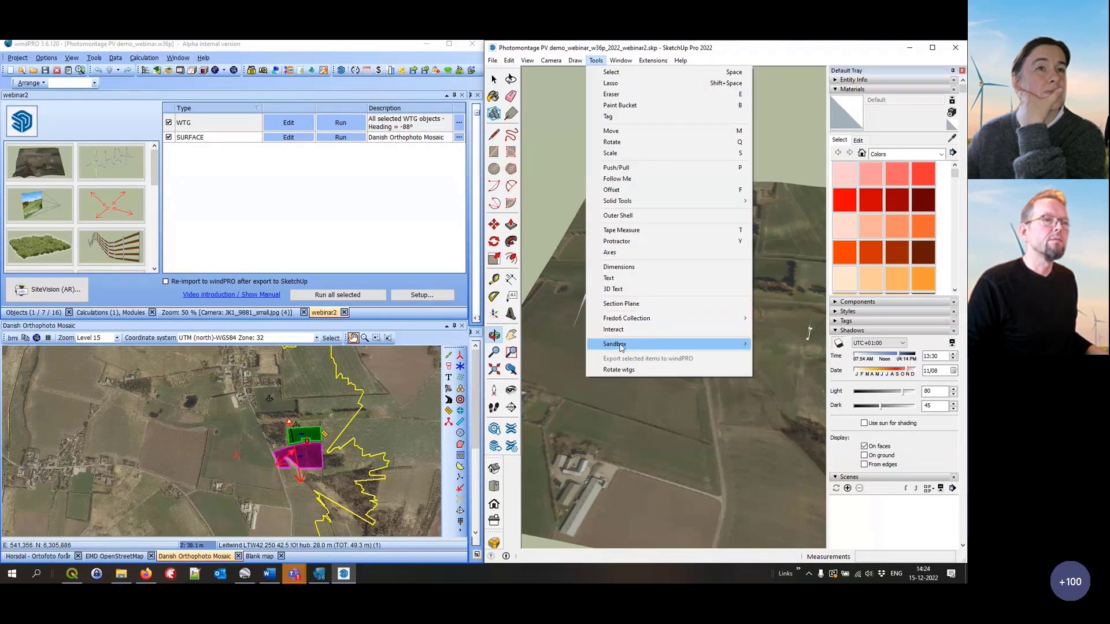
pyautogui.click(620, 368)
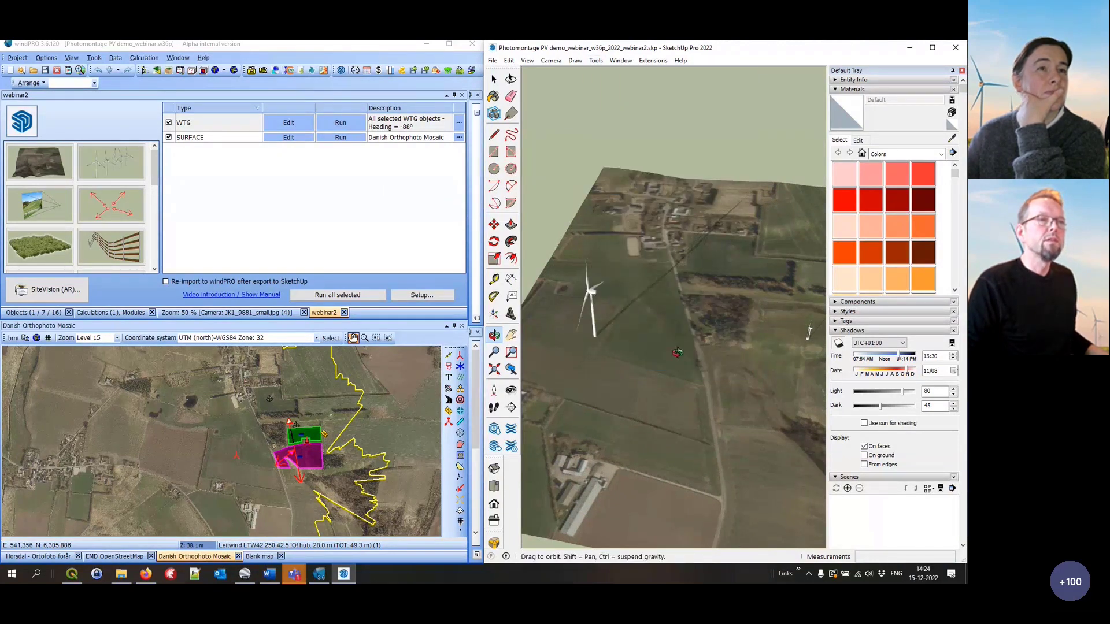
pyautogui.keyDown('shift'); pyautogui.moveTo(724, 314); pyautogui.dragTo(693, 307); pyautogui.keyUp('shift')
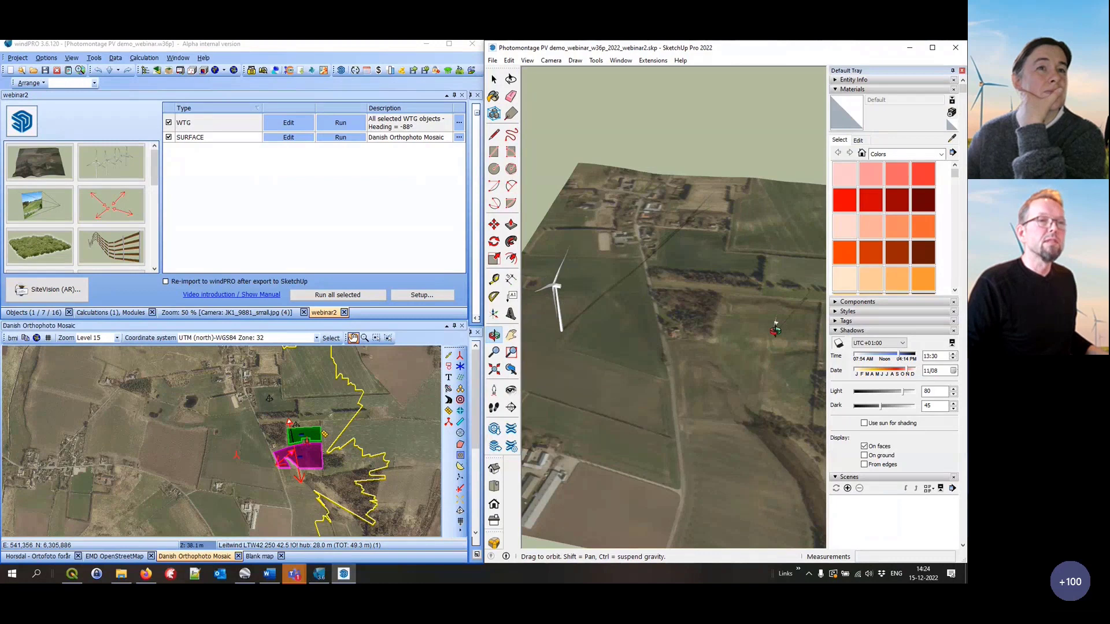
pyautogui.scroll(10, 775, 327)
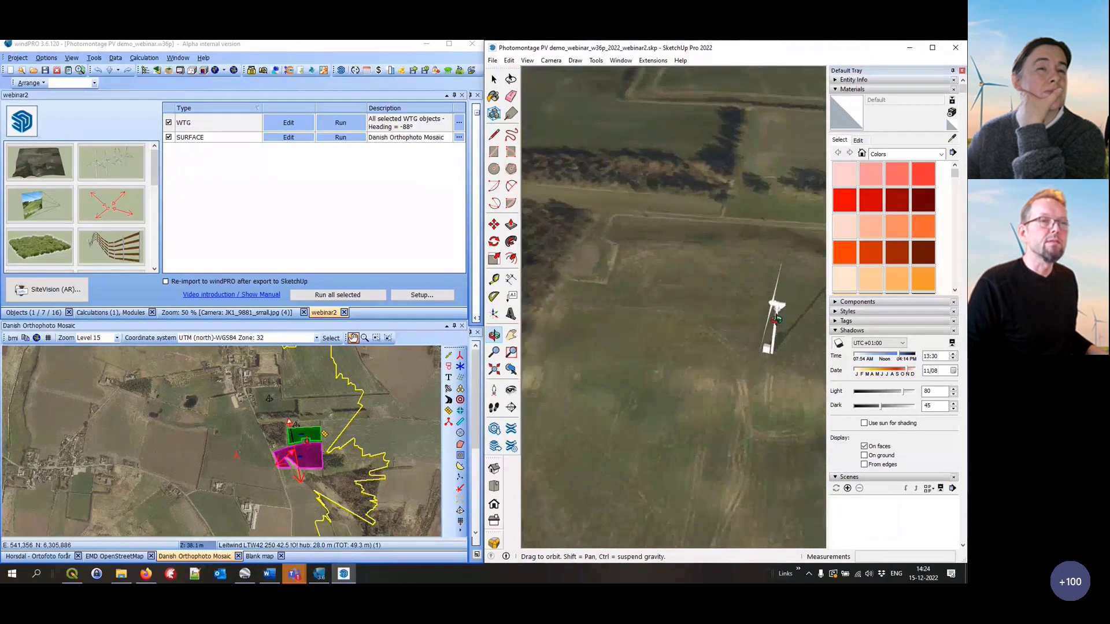
pyautogui.scroll(-6, 776, 323)
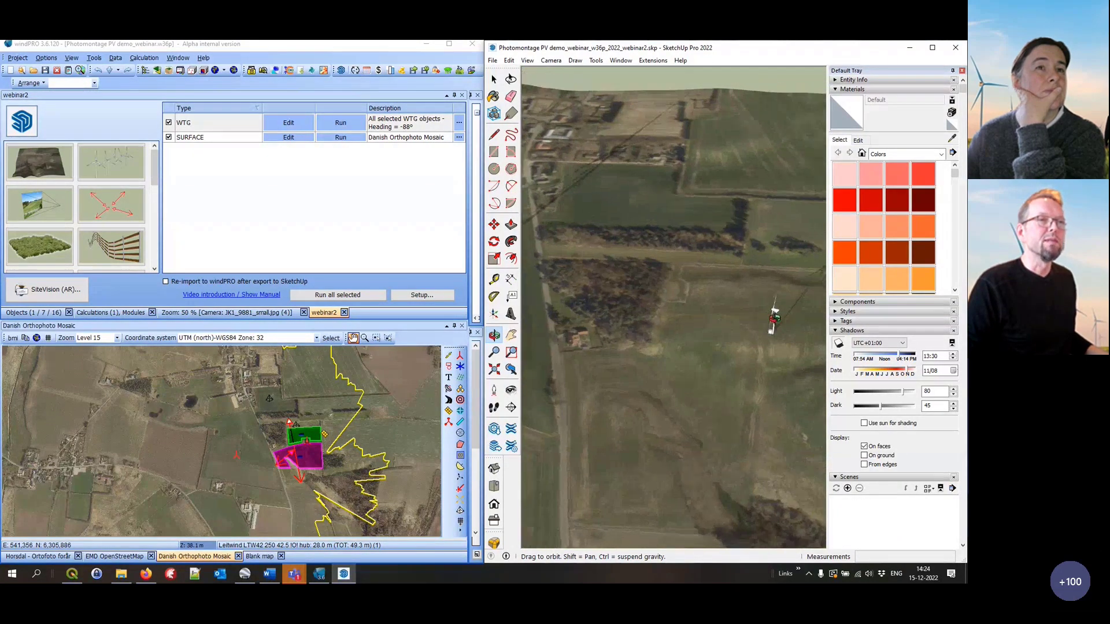
pyautogui.keyDown('shift'); pyautogui.moveTo(629, 272); pyautogui.dragTo(679, 258); pyautogui.keyUp('shift')
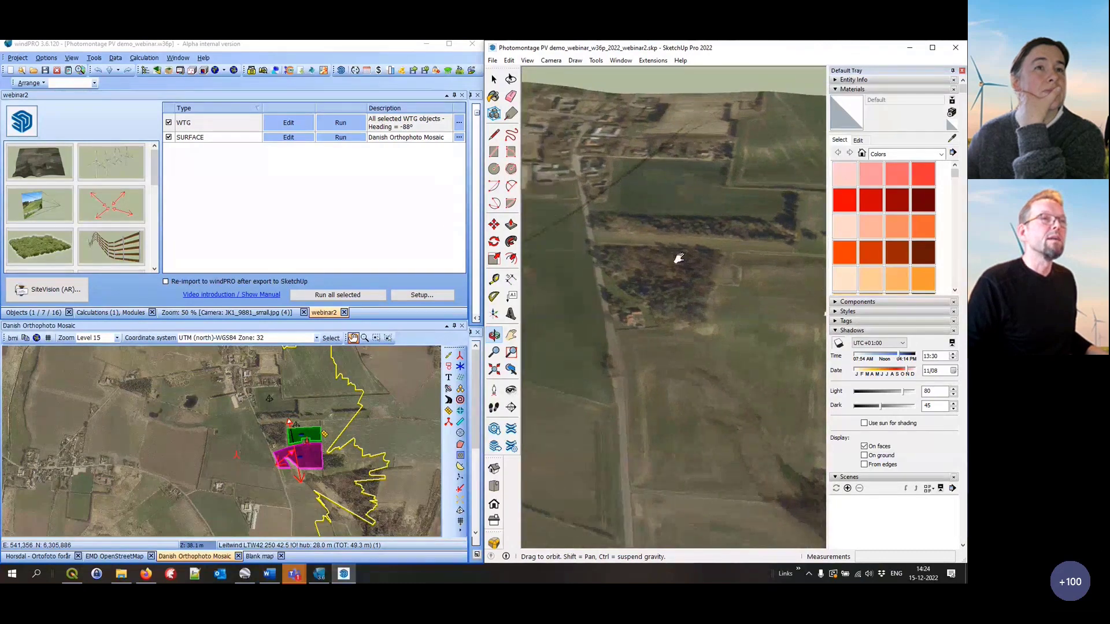
pyautogui.scroll(-5, 679, 260)
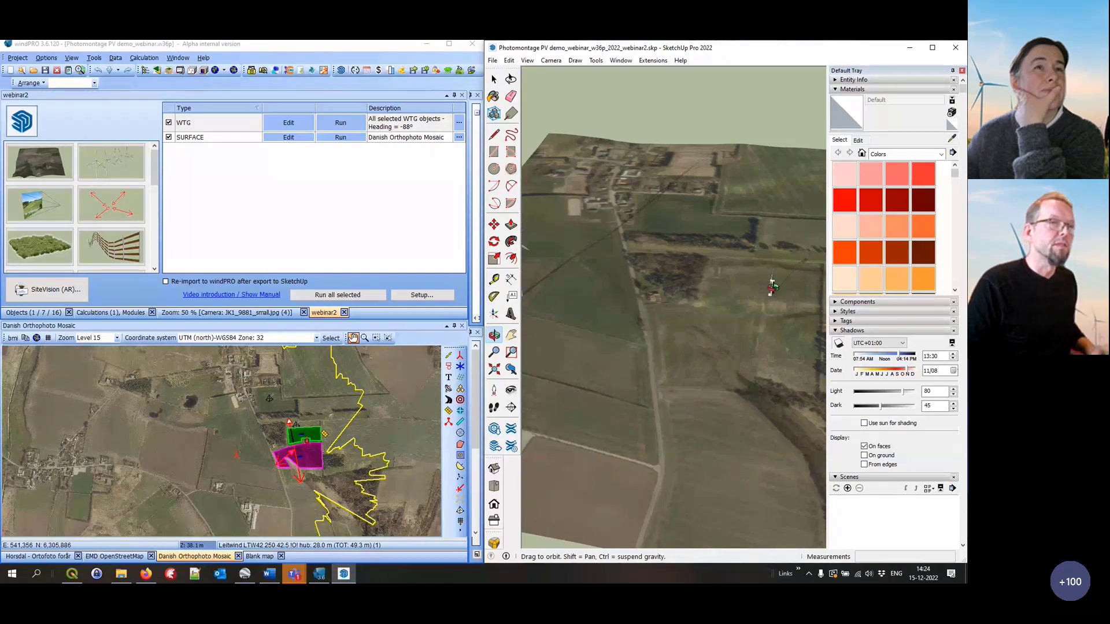
# Adjust the SketchUp shadow settings to date 11/01 and time 12:45
pyautogui.keyDown('shift'); pyautogui.moveTo(614, 272); pyautogui.dragTo(663, 276); pyautogui.keyUp('shift')
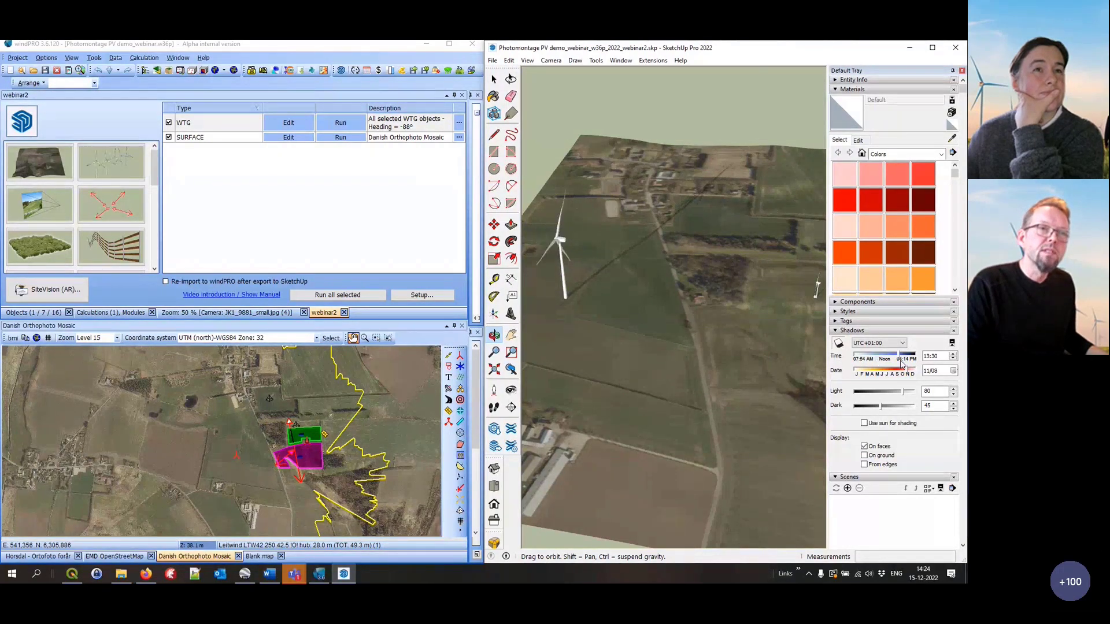
pyautogui.moveTo(910, 374)
pyautogui.mouseDown()
pyautogui.moveTo(888, 372)
pyautogui.moveTo(902, 368)
pyautogui.mouseUp()
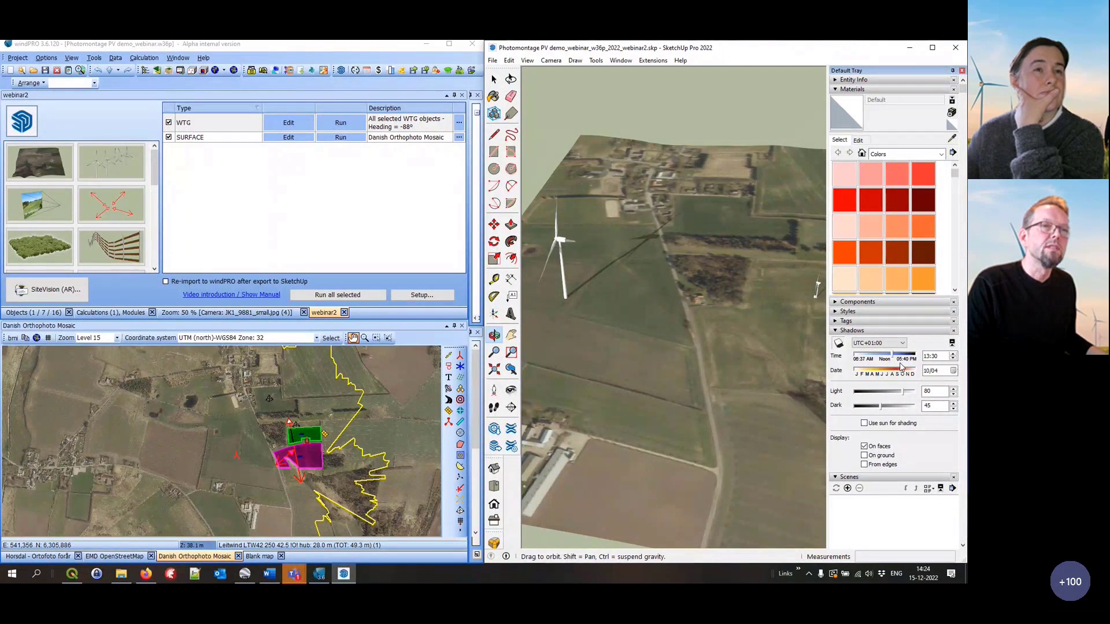
pyautogui.moveTo(900, 356)
pyautogui.mouseDown()
pyautogui.moveTo(889, 355)
pyautogui.moveTo(907, 372)
pyautogui.moveTo(890, 357)
pyautogui.mouseUp()
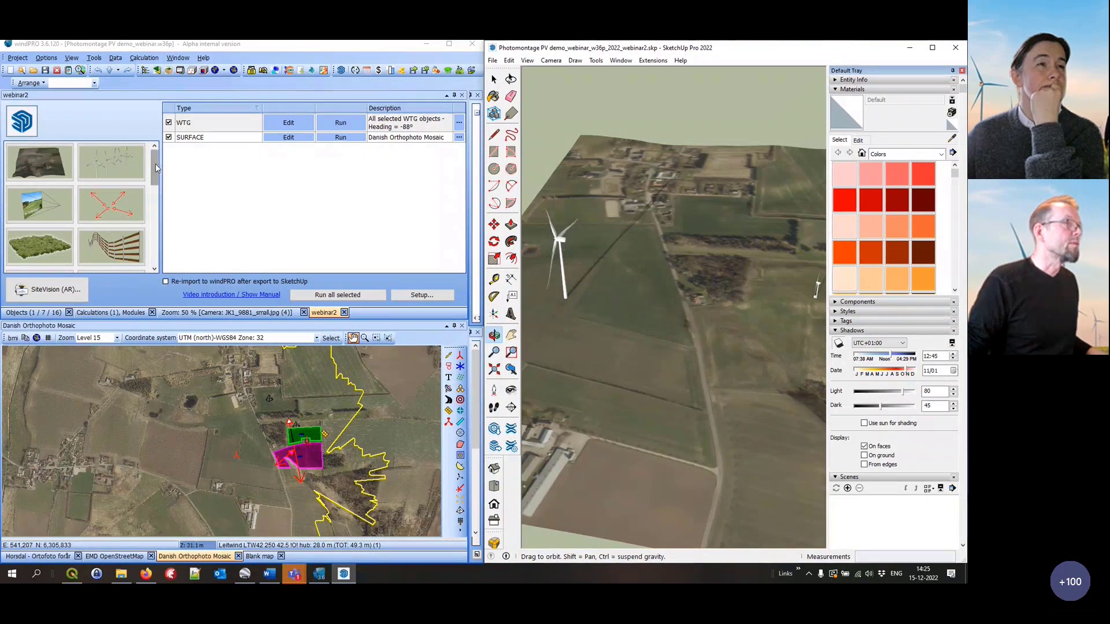
# Create a building exporter from the shape file Buildings_No_Heights.shp, accepting the coordinate system UTM (north) ETRS89, Zone 32
pyautogui.moveTo(155, 165); pyautogui.dragTo(165, 203)
pyautogui.doubleClick(39, 189)
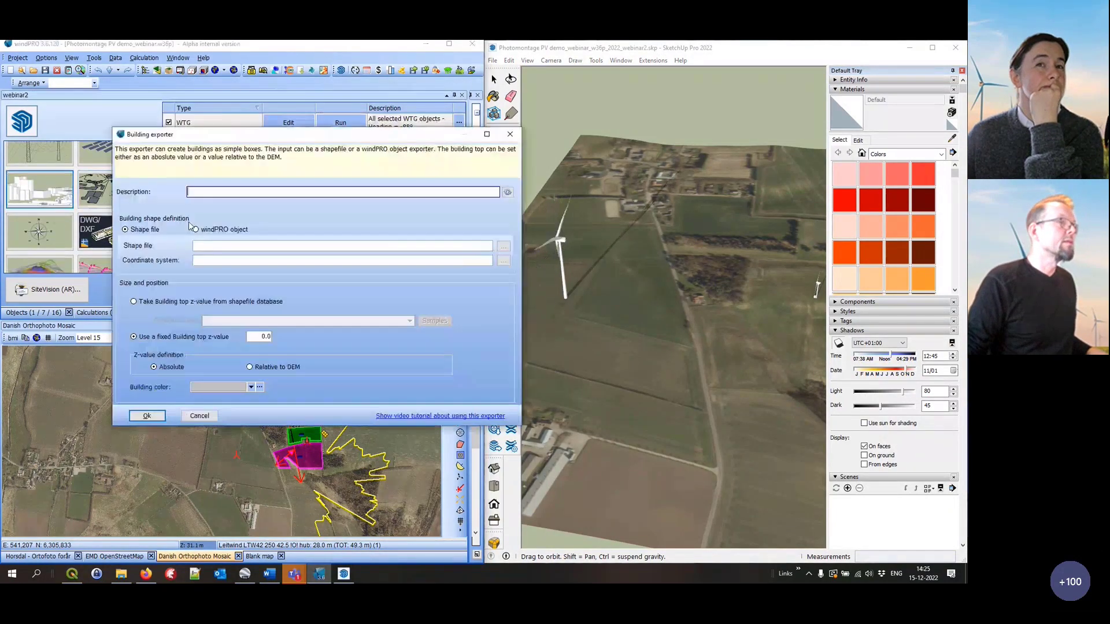
pyautogui.click(200, 232)
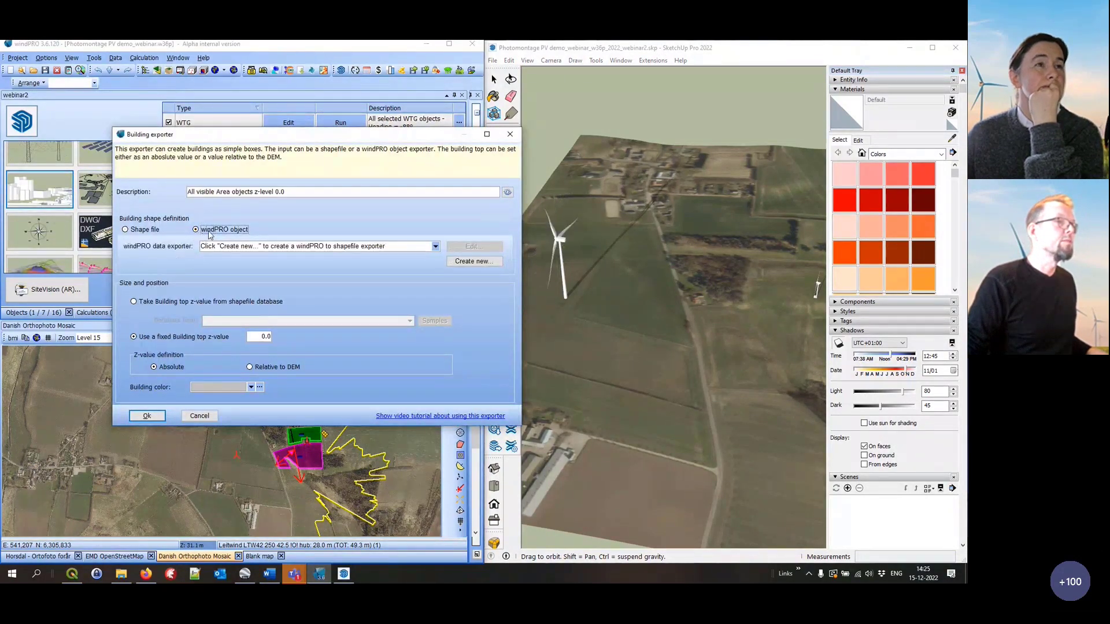
pyautogui.moveTo(413, 135); pyautogui.dragTo(396, 114)
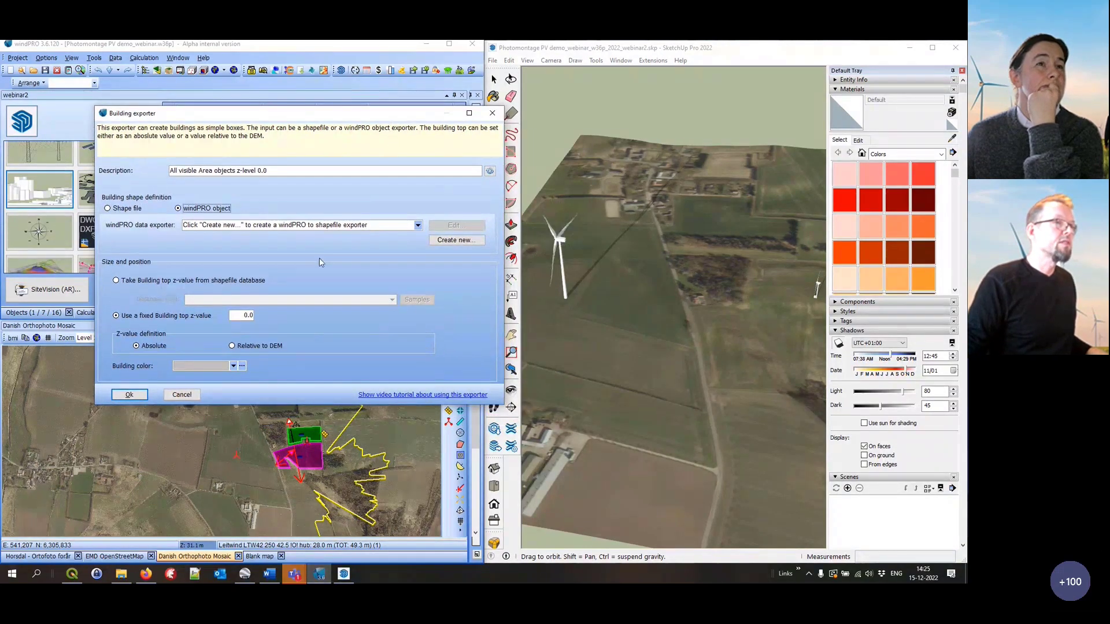
pyautogui.press('Left')
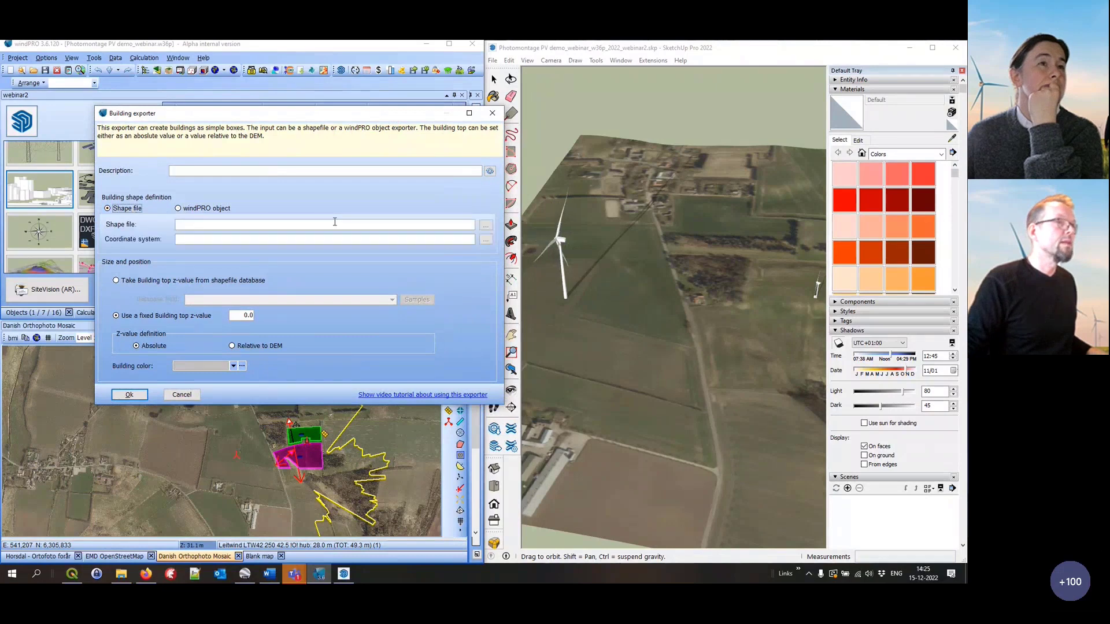
pyautogui.click(486, 225)
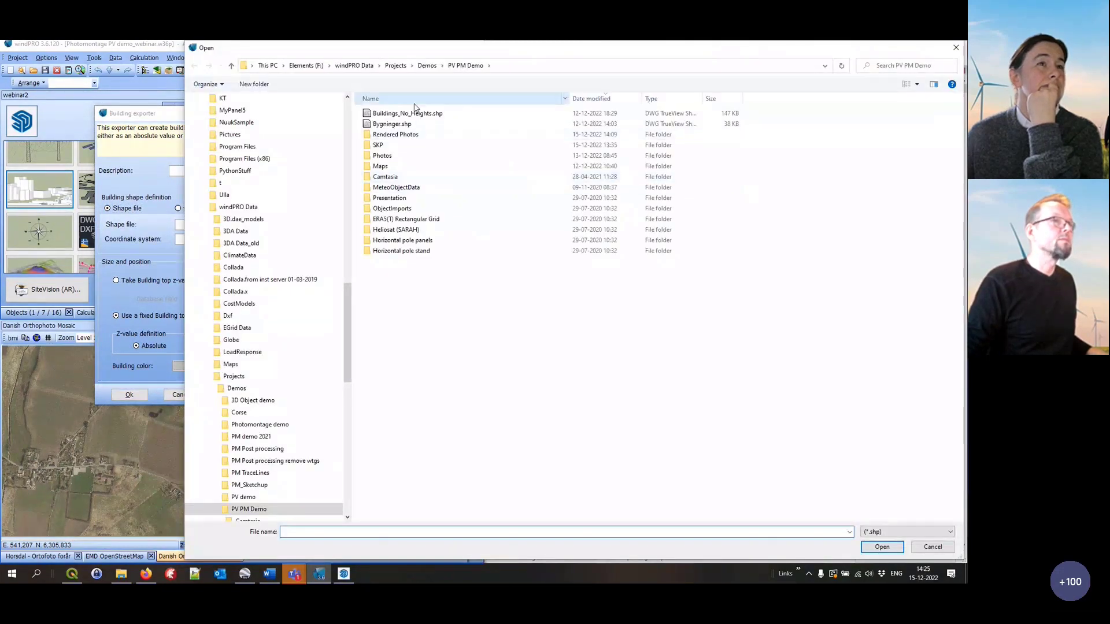
pyautogui.doubleClick(407, 113)
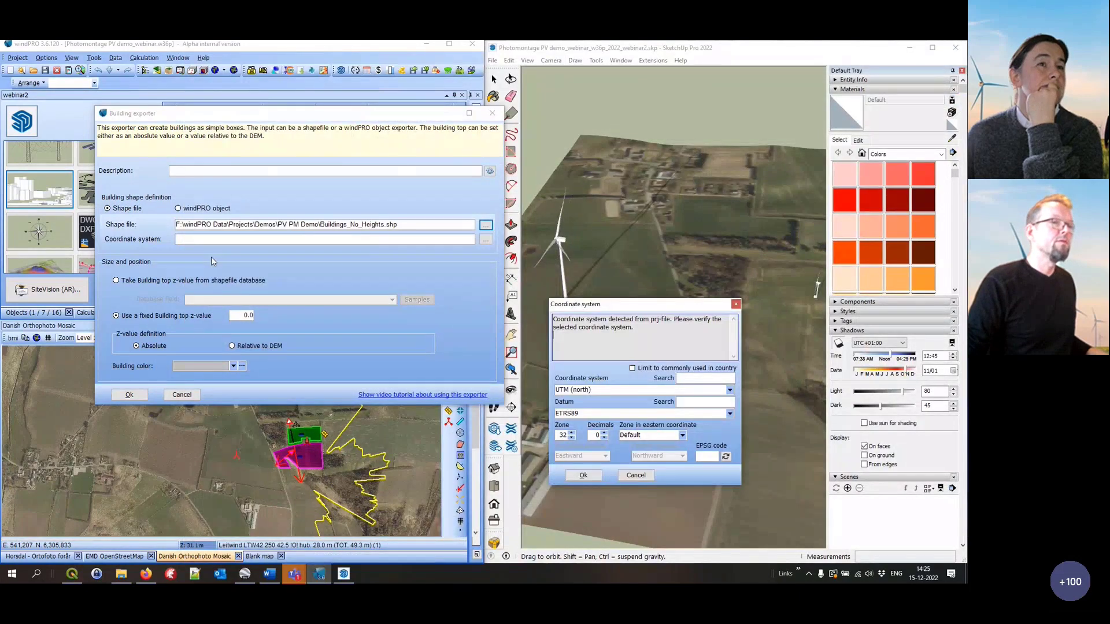
pyautogui.click(583, 475)
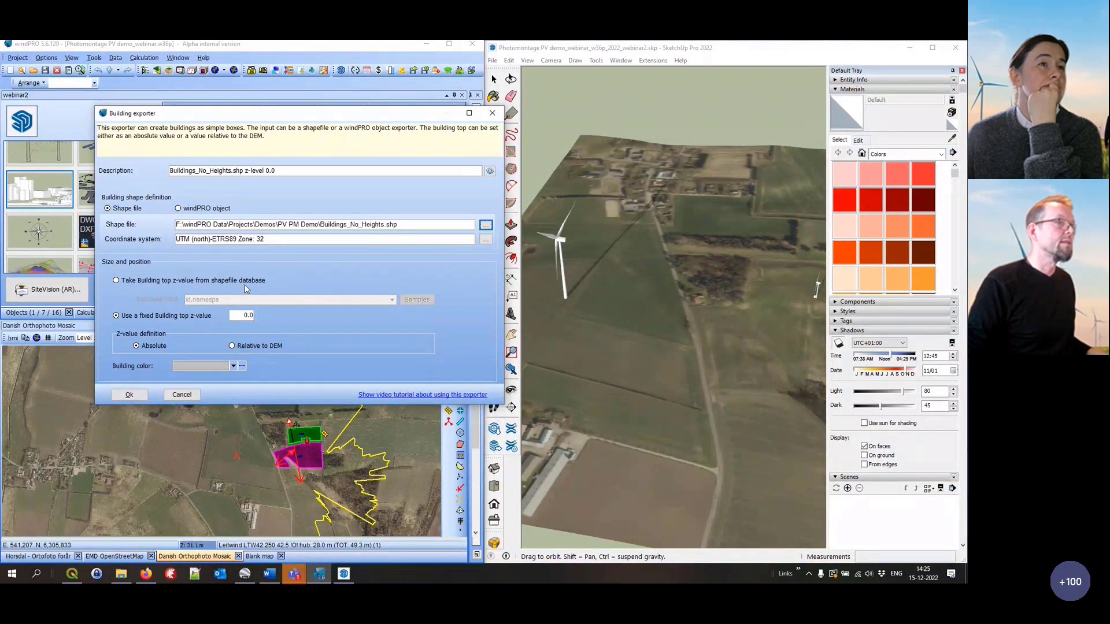
# Set a fixed building top z-value of 5.0 relative to DEM and accept the building exporter
pyautogui.doubleClick(232, 315)
pyautogui.write('5')
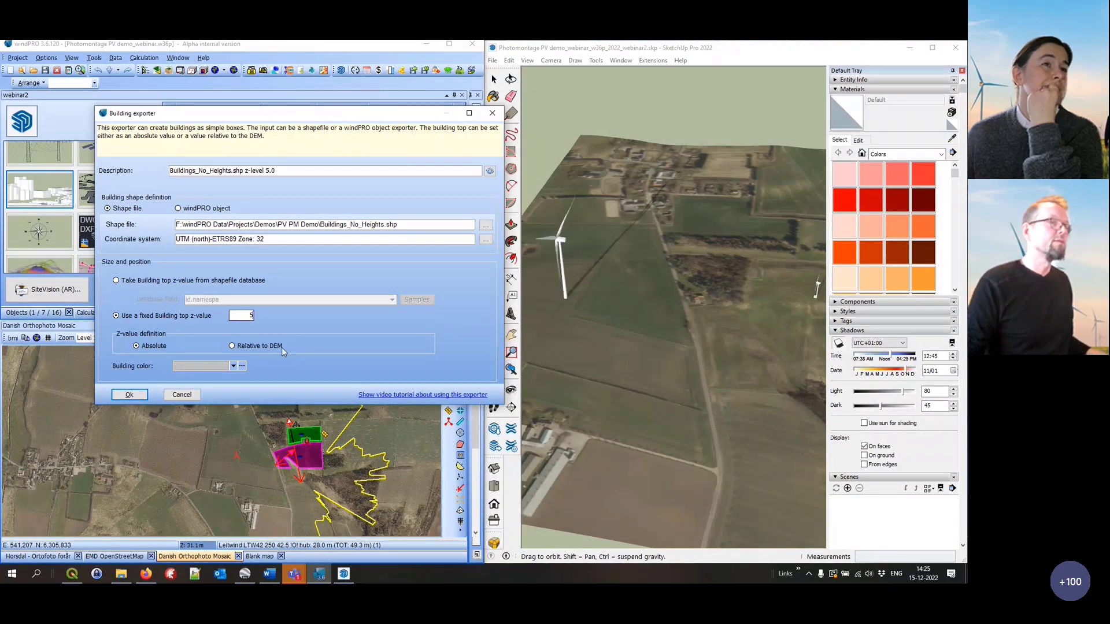
pyautogui.click(232, 346)
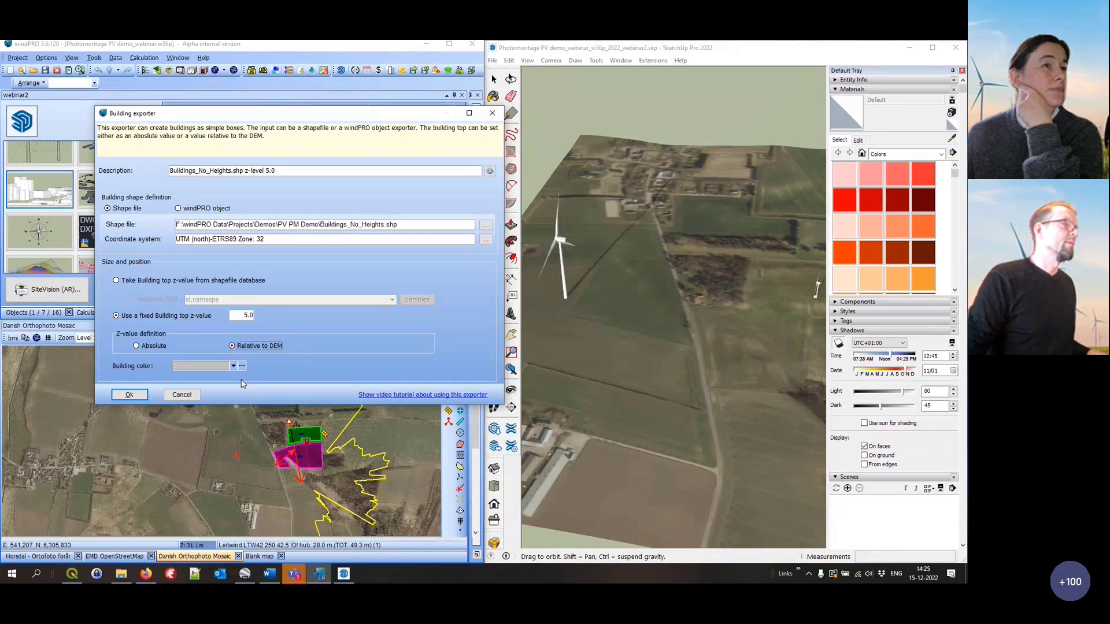
pyautogui.click(130, 395)
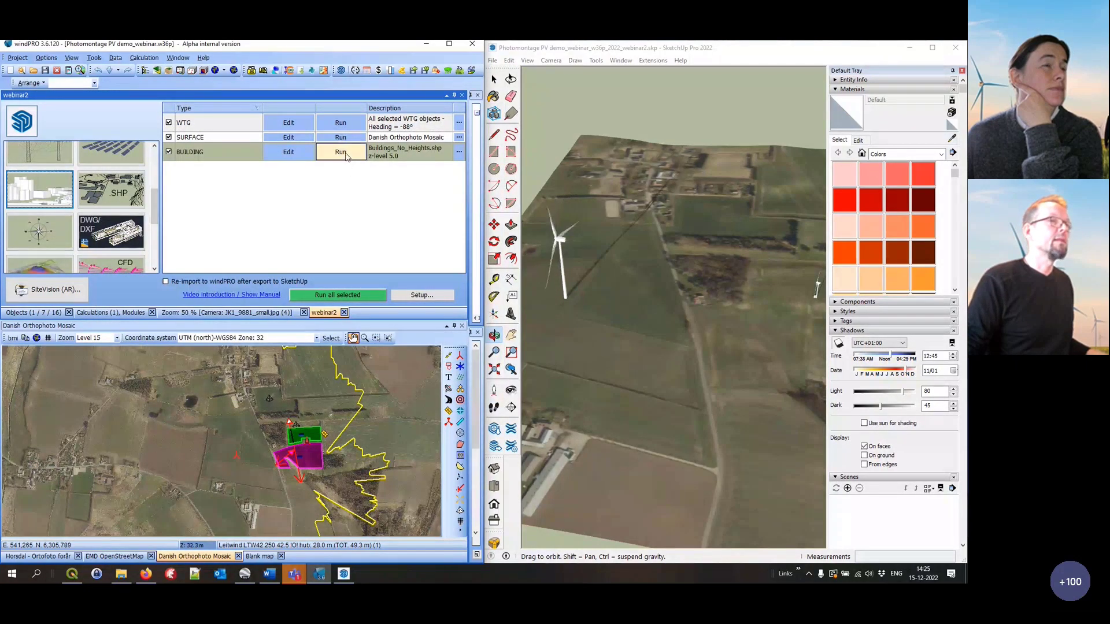
# Stop the WTG rotation animation in SketchUp and run the building export from windPRO
pyautogui.click(597, 62)
pyautogui.click(597, 62)
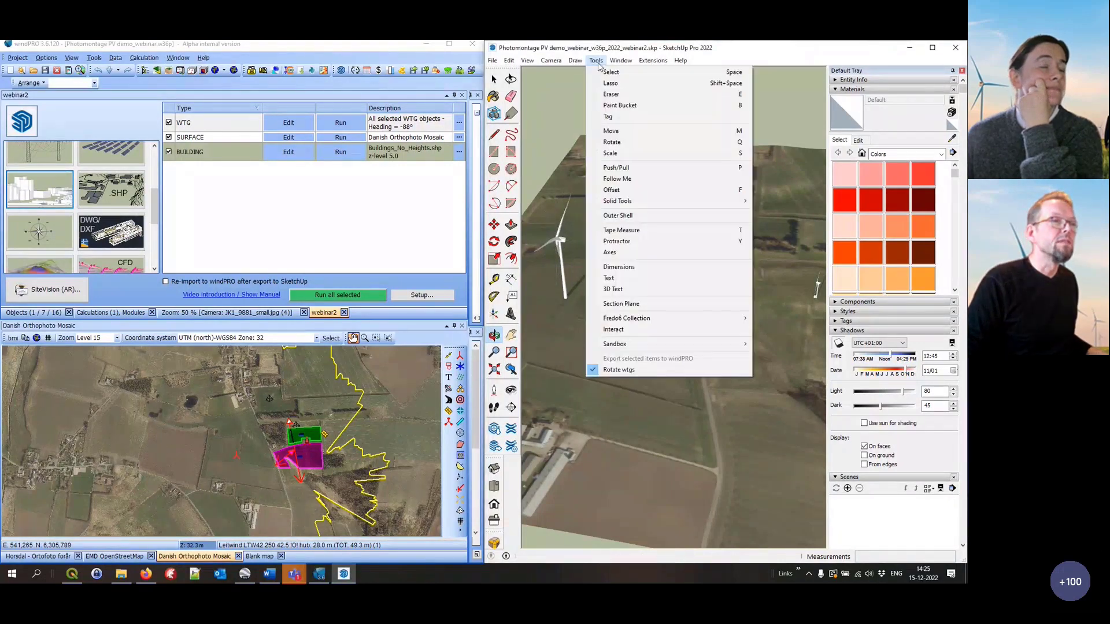
pyautogui.click(613, 370)
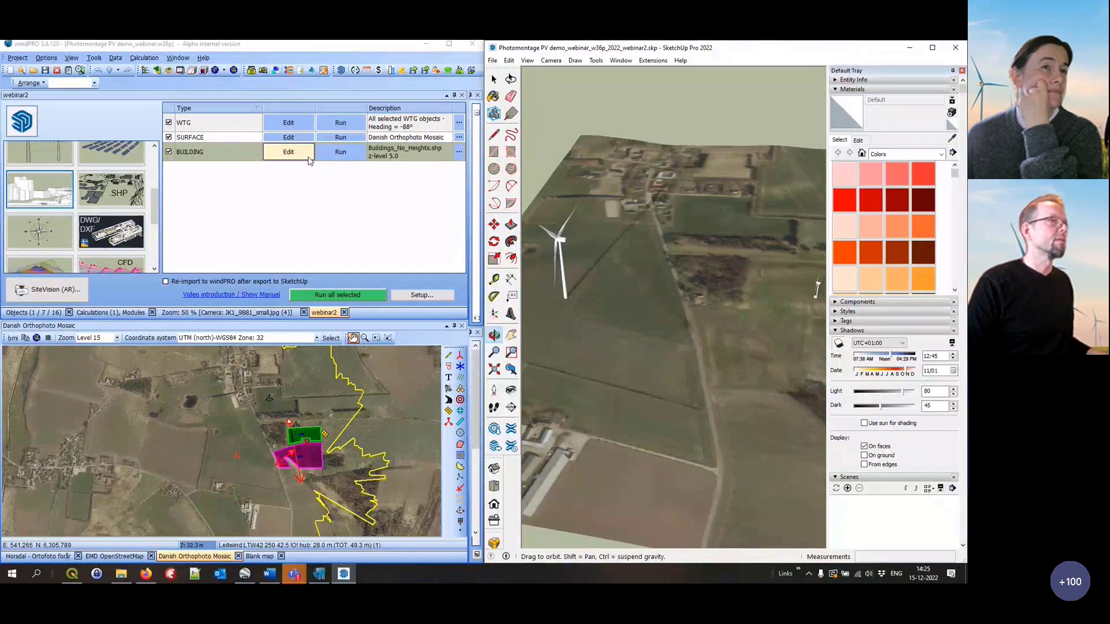
pyautogui.click(340, 152)
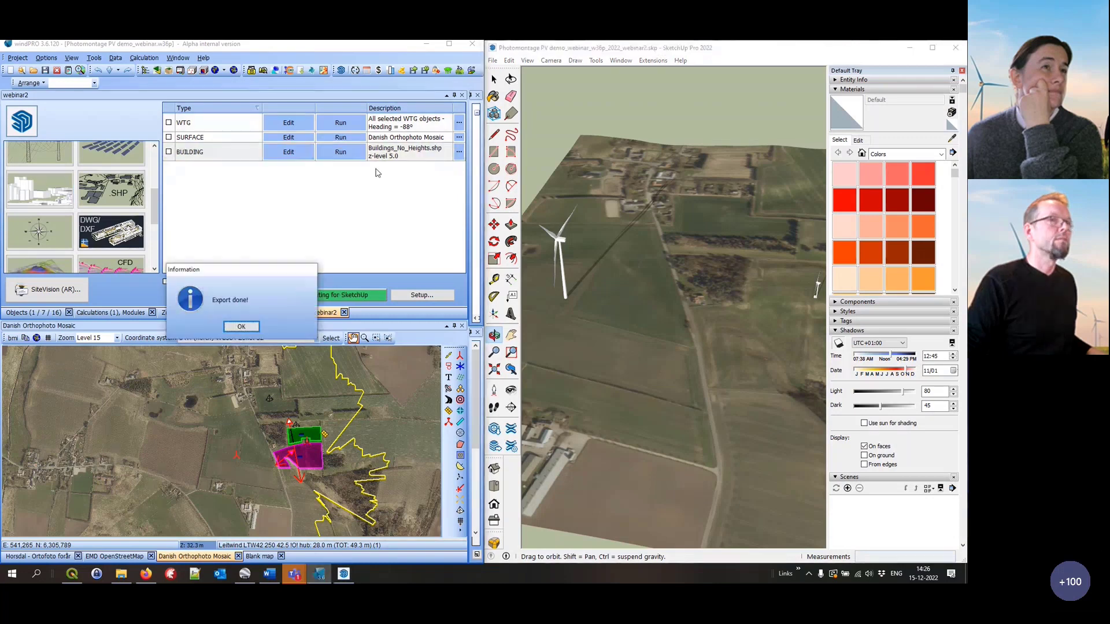
pyautogui.click(243, 327)
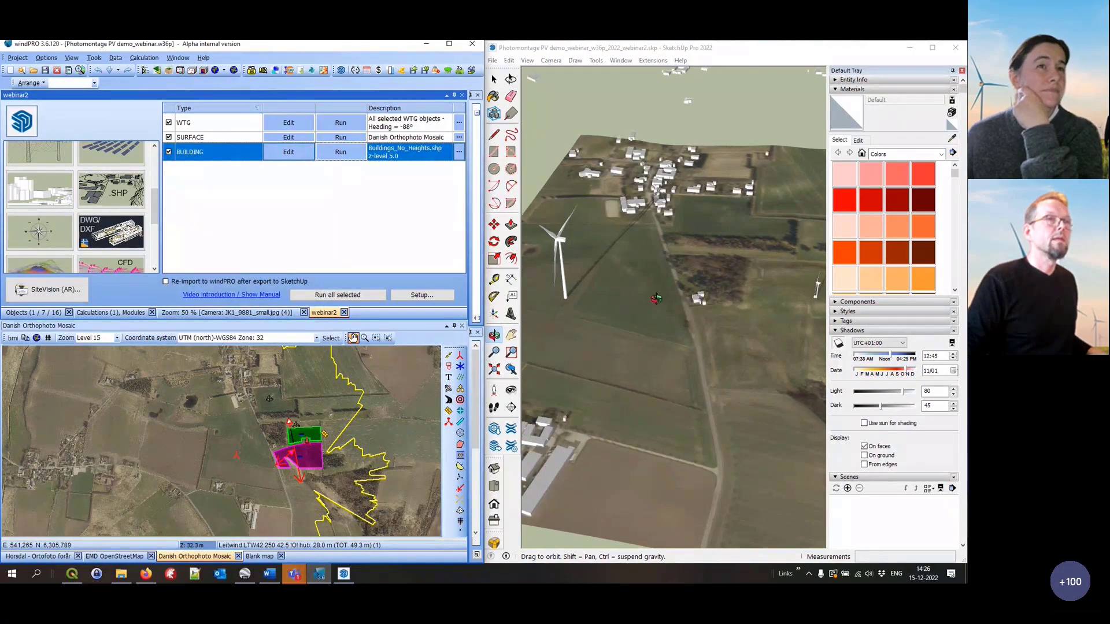
# Examine the exported buildings on the terrain, restarting the WTG rotation animation to view the turbine among them
pyautogui.scroll(-8, 656, 298)
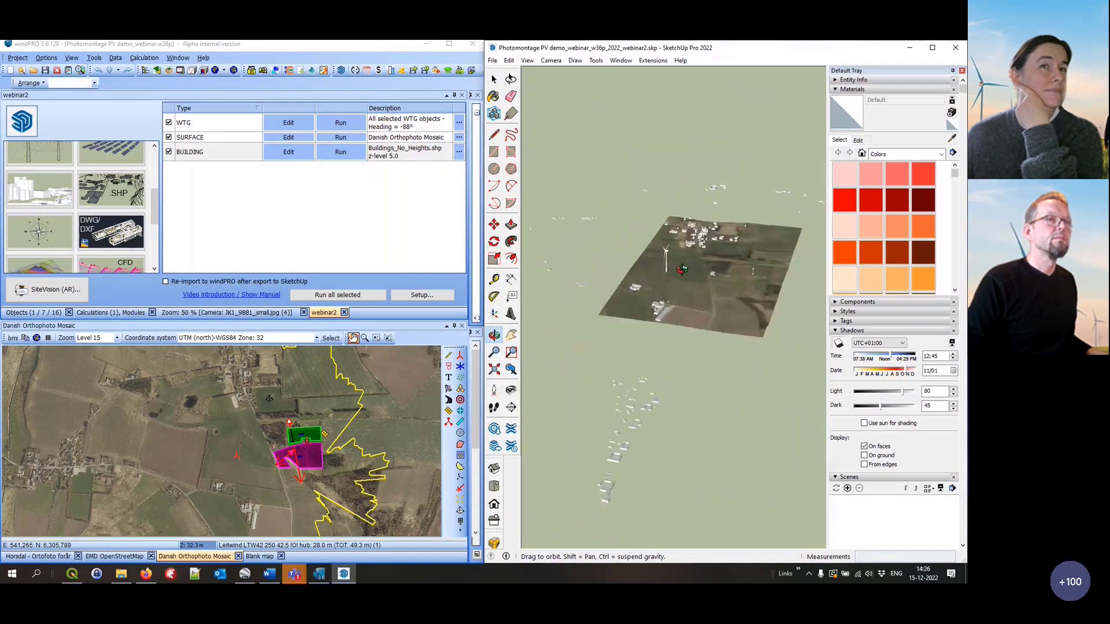
pyautogui.scroll(3, 682, 269)
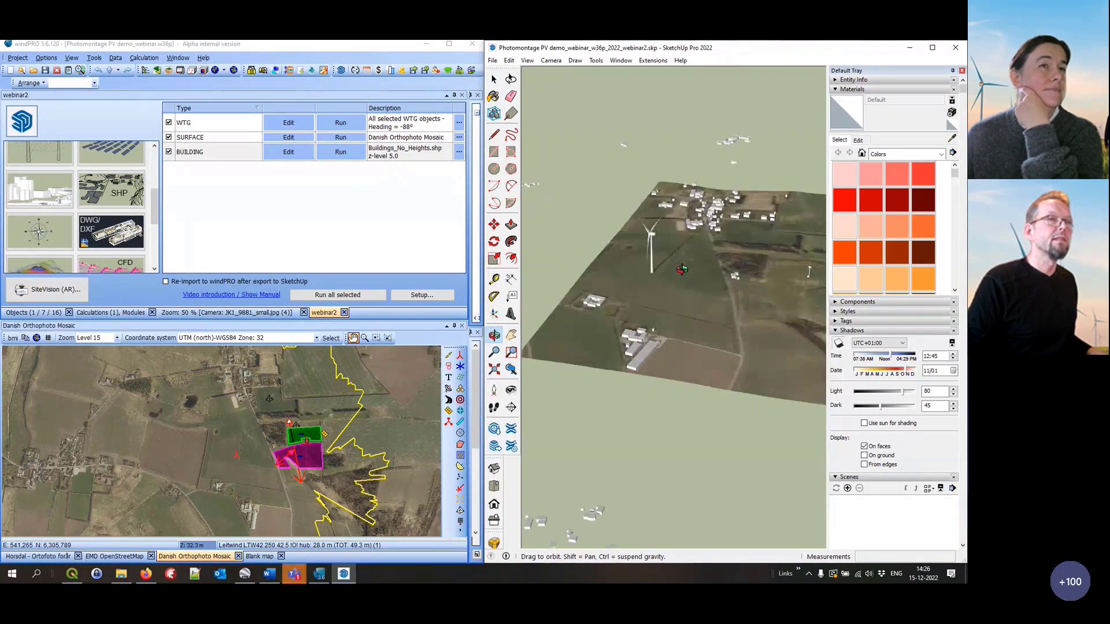
pyautogui.scroll(4, 683, 268)
pyautogui.scroll(2, 656, 289)
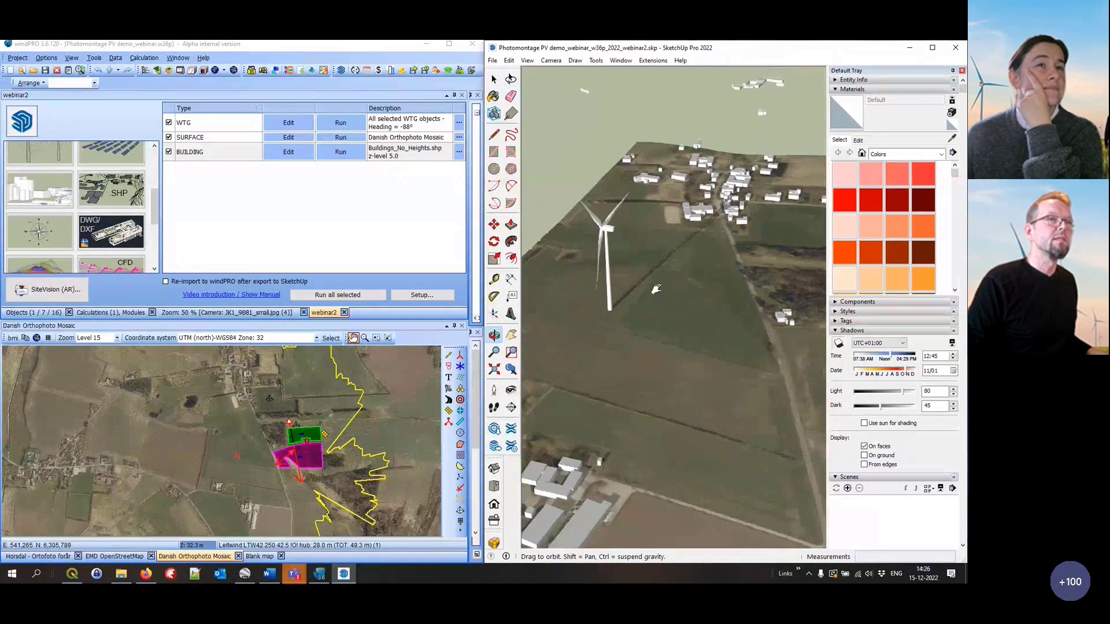
pyautogui.moveTo(656, 289); pyautogui.dragTo(696, 290, button='middle')
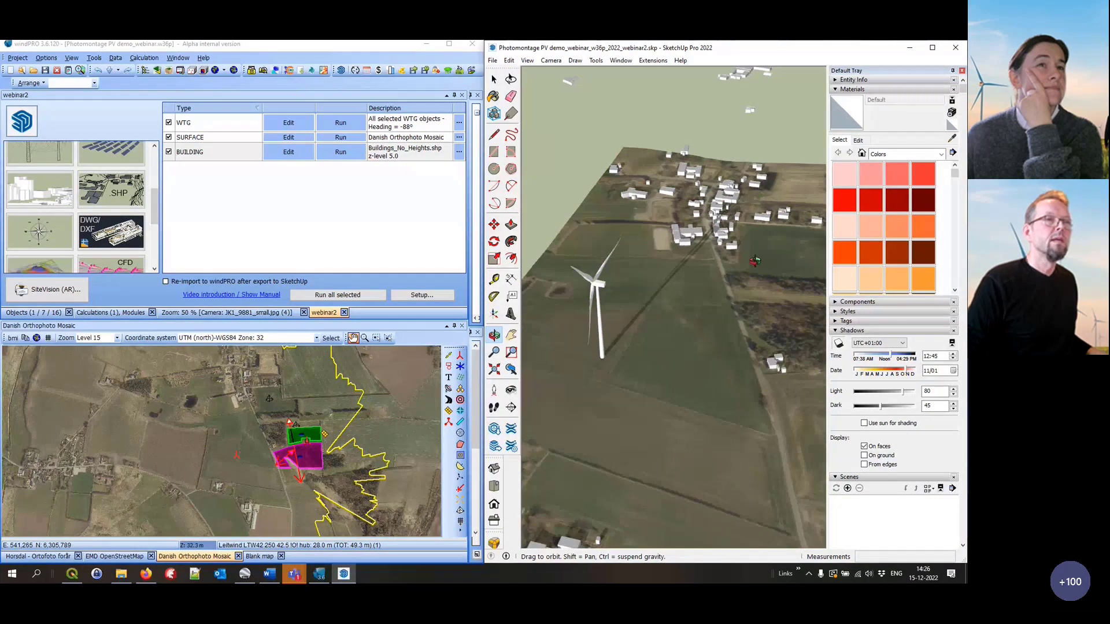
pyautogui.moveTo(755, 262); pyautogui.dragTo(783, 295, button='middle')
pyautogui.click(596, 61)
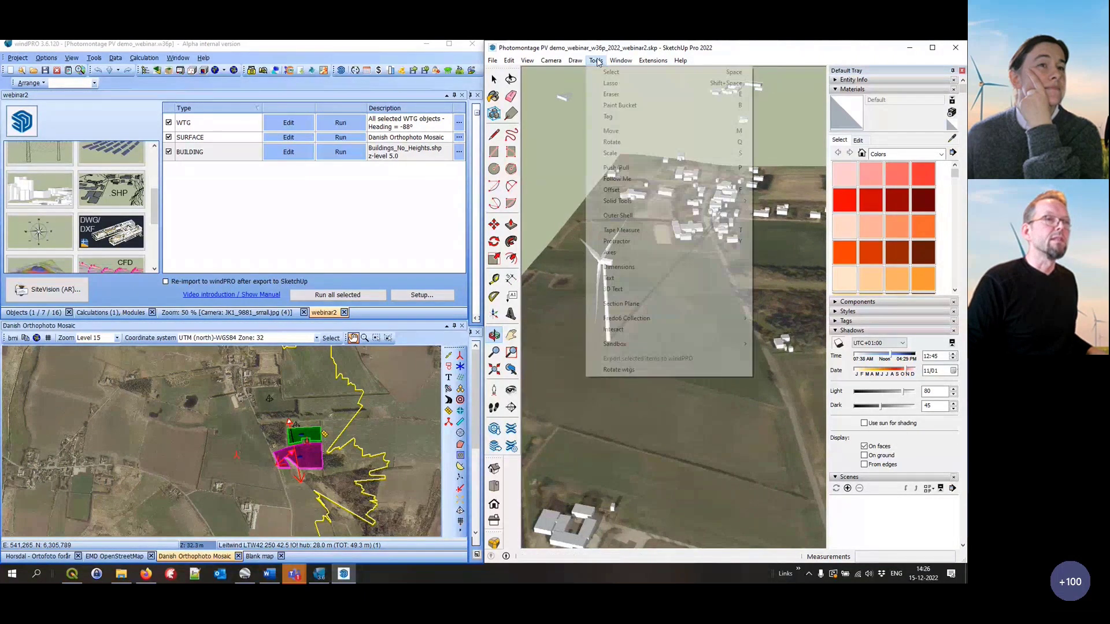
pyautogui.click(618, 369)
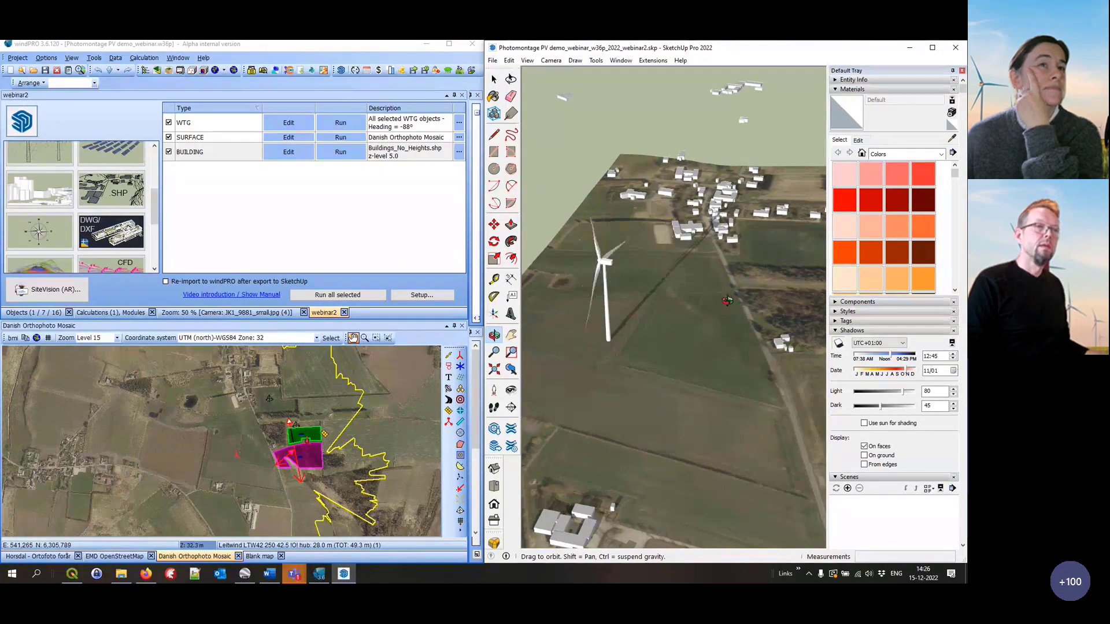
pyautogui.keyDown('shift'); pyautogui.moveTo(727, 300); pyautogui.dragTo(672, 356); pyautogui.keyUp('shift')
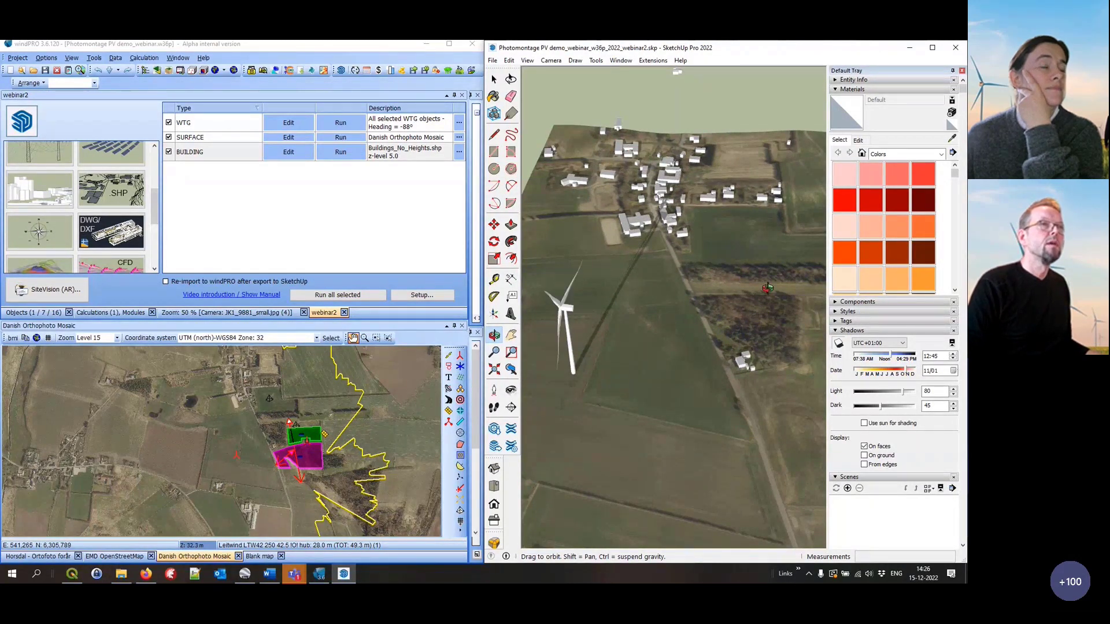
# Stop the WTG rotation animation and turn off shadows in the SketchUp model
pyautogui.click(596, 60)
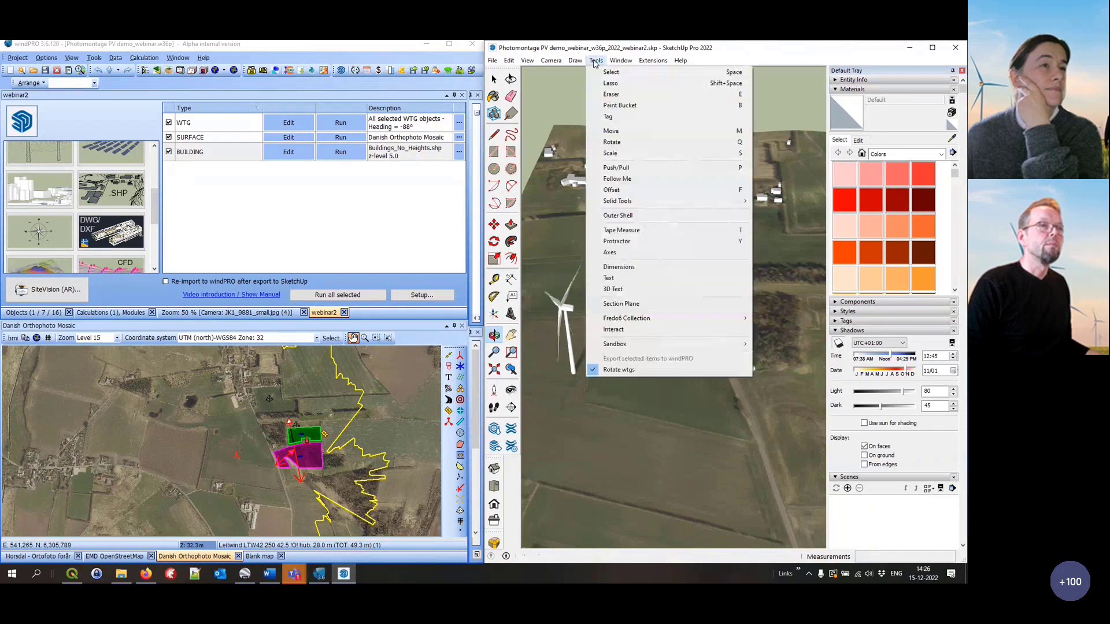
pyautogui.click(609, 371)
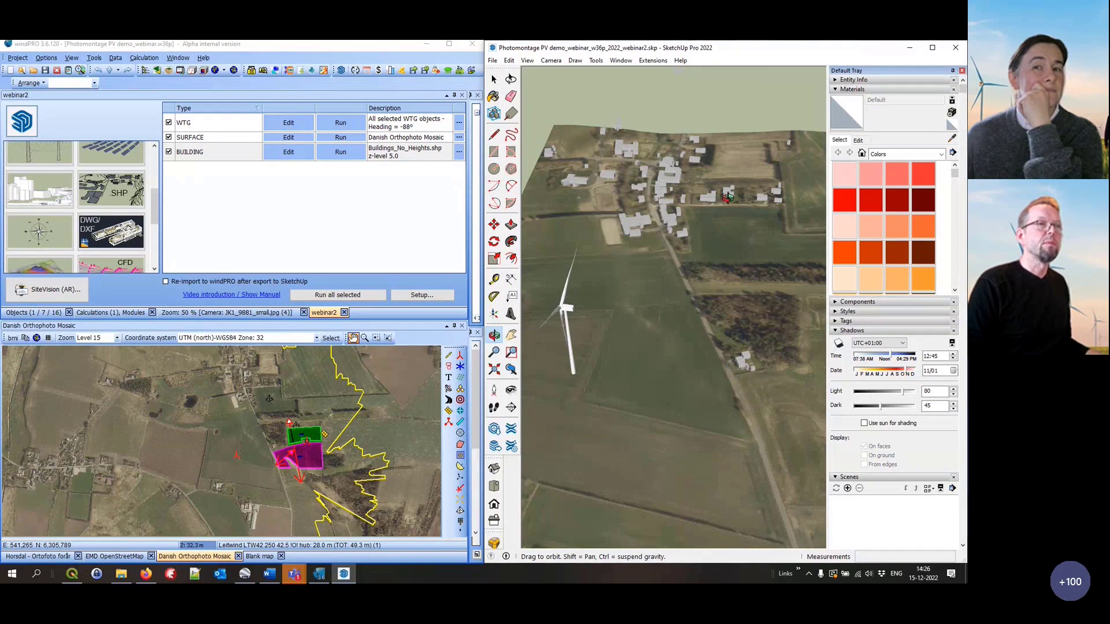
pyautogui.keyDown('shift'); pyautogui.moveTo(757, 282); pyautogui.dragTo(617, 270, button='middle'); pyautogui.keyUp('shift')
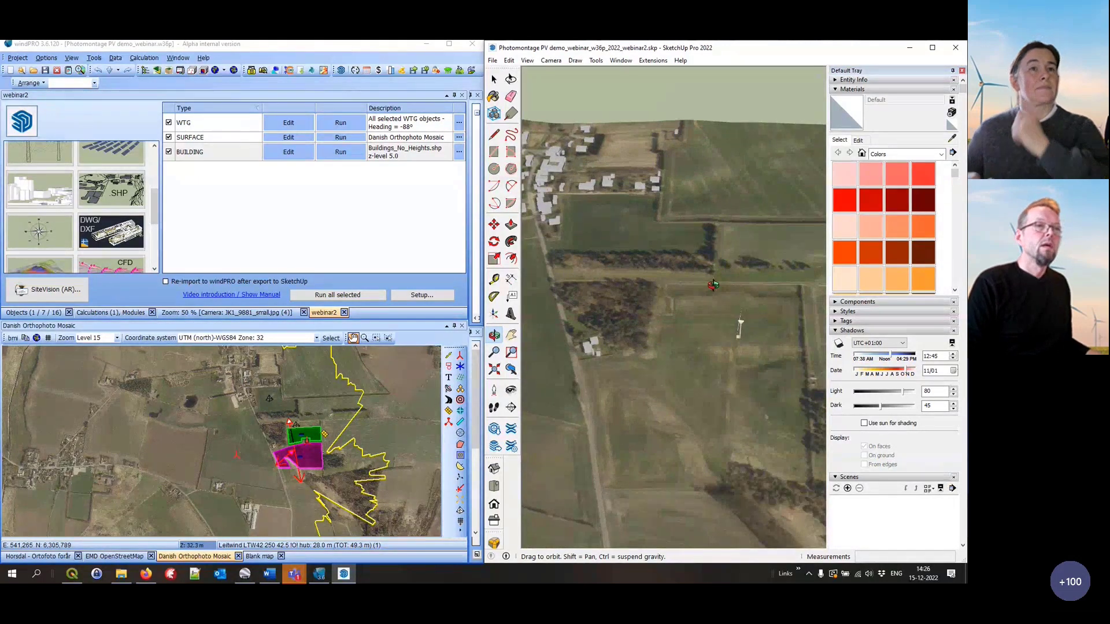
pyautogui.moveTo(714, 287)
pyautogui.keyDown('shift'); pyautogui.mouseDown()
pyautogui.moveTo(632, 218)
pyautogui.moveTo(652, 214)
pyautogui.mouseUp(); pyautogui.keyUp('shift')
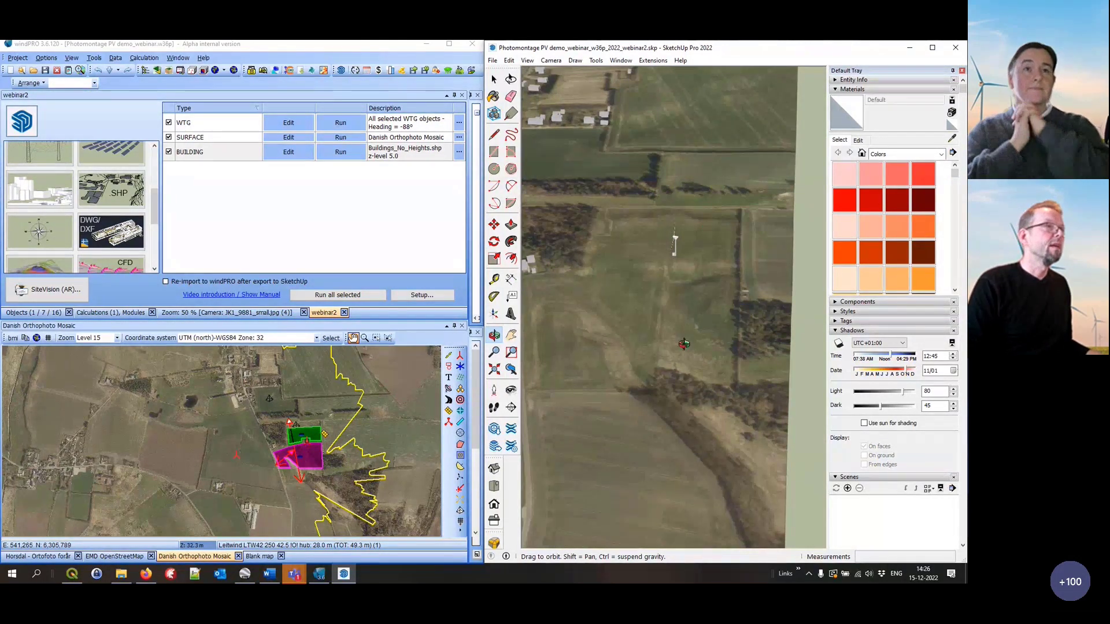
# Create a PV exporter in windPRO for all visible PV objects and run the export to SketchUp
pyautogui.moveTo(156, 200); pyautogui.dragTo(154, 186)
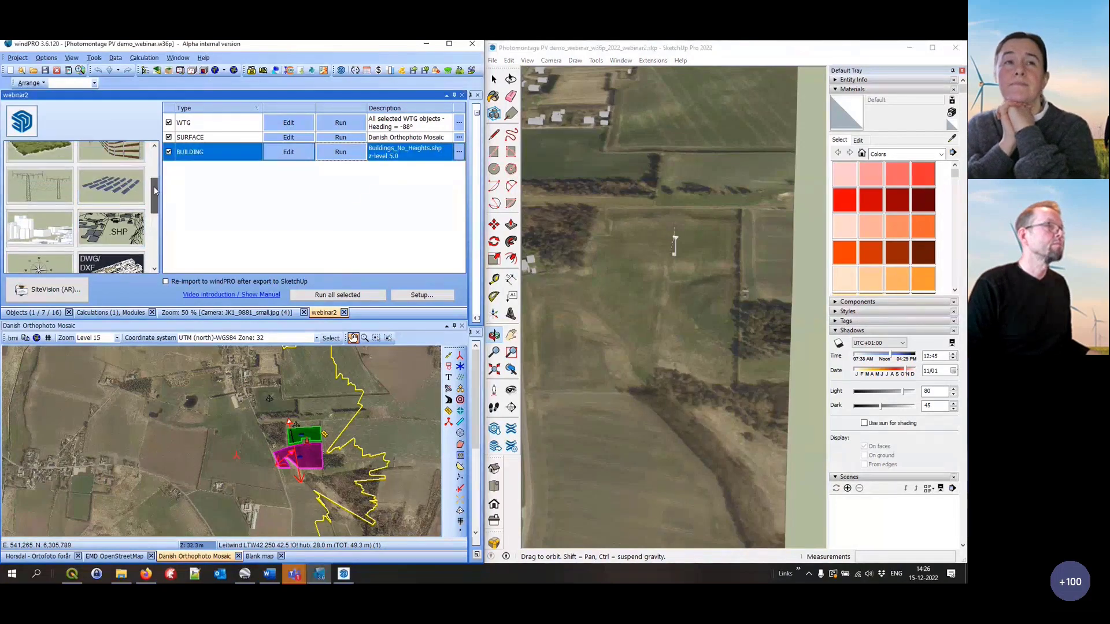
pyautogui.doubleClick(127, 188)
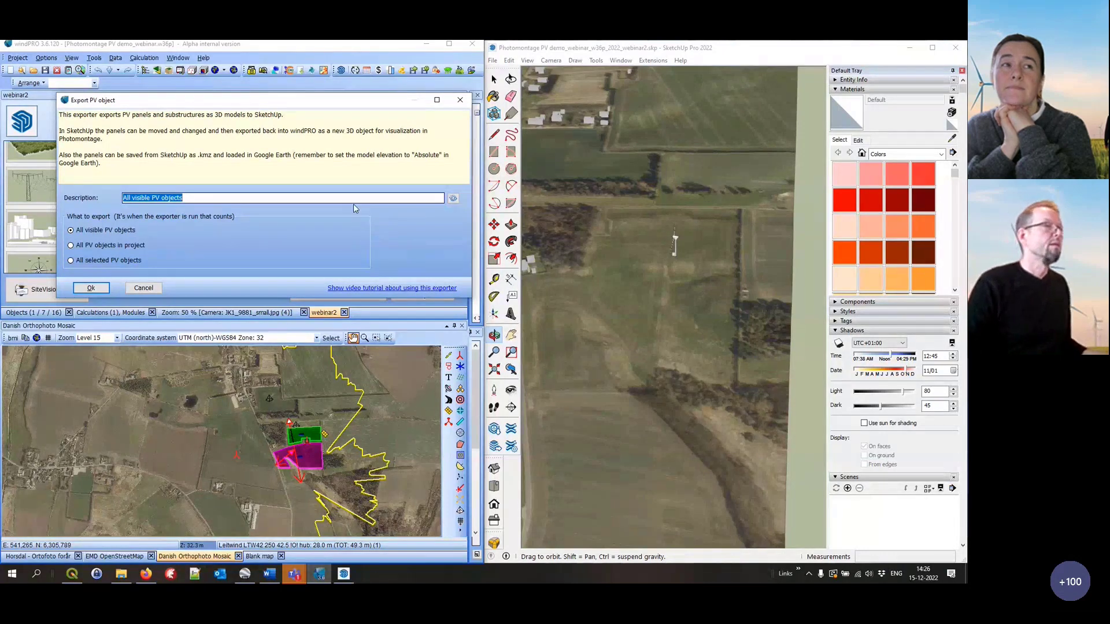
pyautogui.click(91, 288)
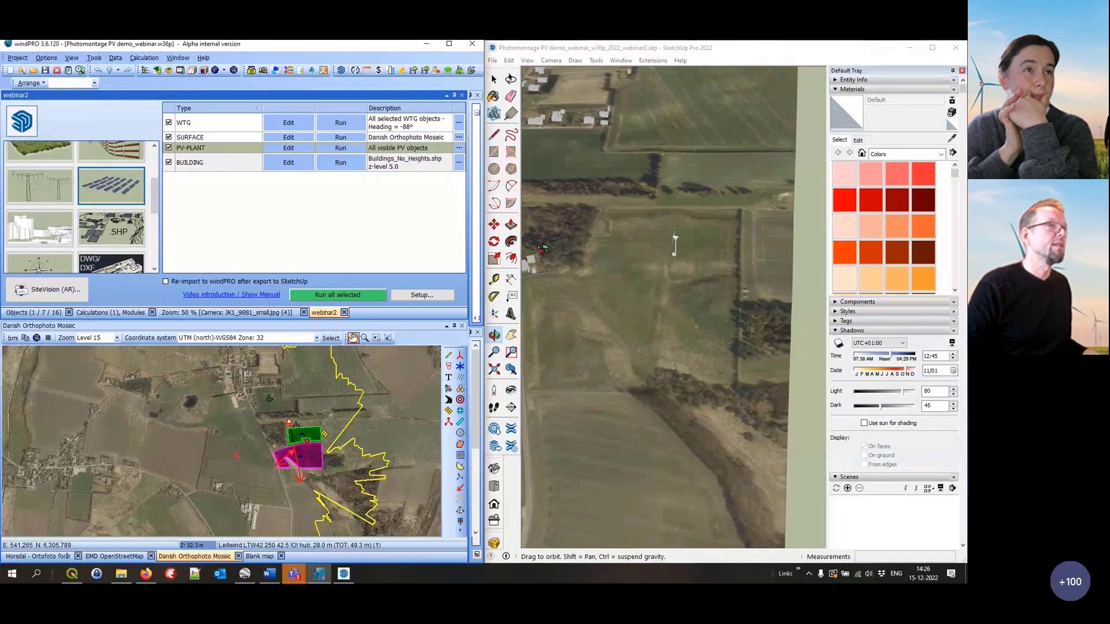
pyautogui.click(349, 148)
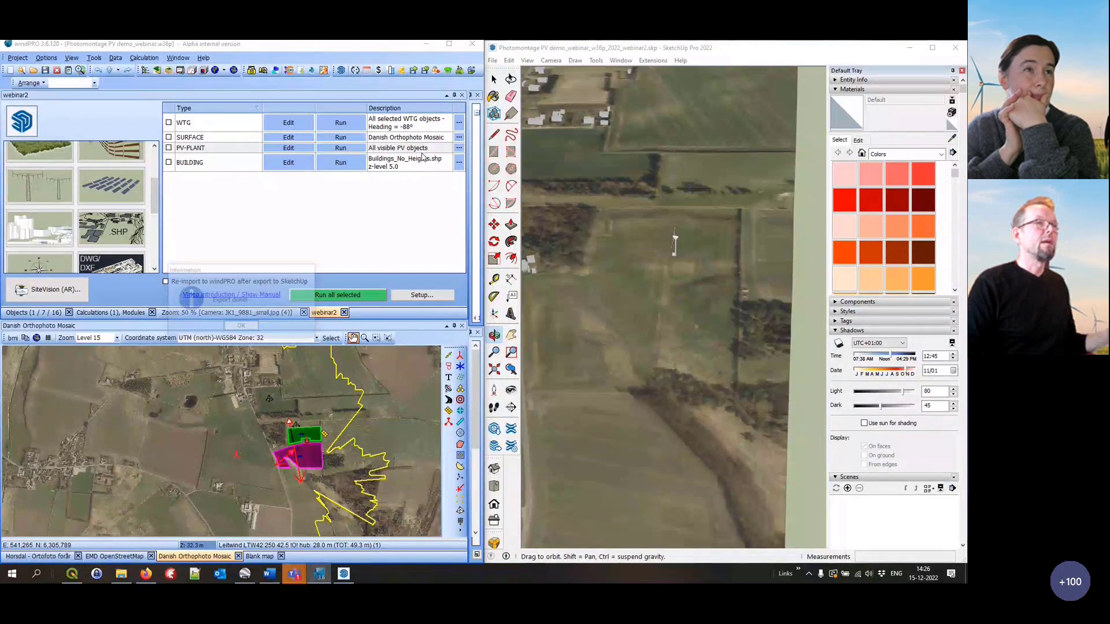
pyautogui.click(242, 328)
# Examine the exported PV panel rows and how they follow the terrain around the wind turbine
pyautogui.moveTo(652, 318)
pyautogui.mouseDown(button='middle')
pyautogui.moveTo(674, 285)
pyautogui.moveTo(658, 309)
pyautogui.mouseUp(button='middle')
pyautogui.scroll(3, 661, 309)
pyautogui.scroll(3, 661, 309)
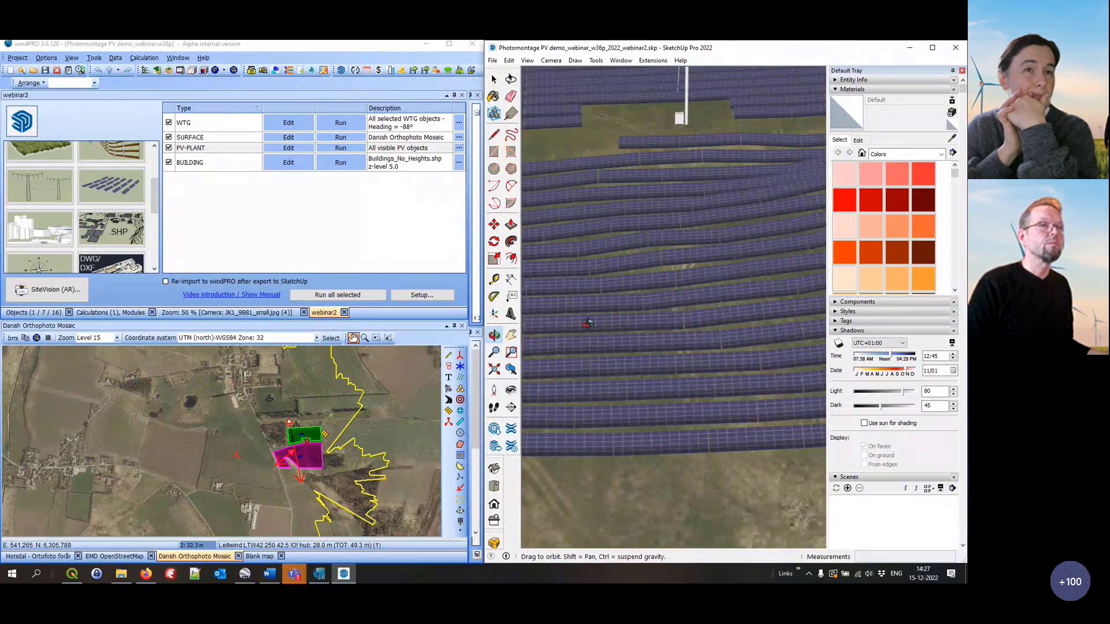
pyautogui.moveTo(587, 324); pyautogui.dragTo(873, 224, button='middle')
pyautogui.moveTo(558, 235)
pyautogui.keyDown('shift'); pyautogui.mouseDown(button='middle')
pyautogui.moveTo(733, 248)
pyautogui.moveTo(633, 244)
pyautogui.moveTo(569, 310)
pyautogui.mouseUp(button='middle'); pyautogui.keyUp('shift')
pyautogui.moveTo(806, 237)
pyautogui.keyDown('shift'); pyautogui.mouseDown(button='middle')
pyautogui.moveTo(736, 305)
pyautogui.moveTo(713, 379)
pyautogui.moveTo(682, 384)
pyautogui.mouseUp(button='middle'); pyautogui.keyUp('shift')
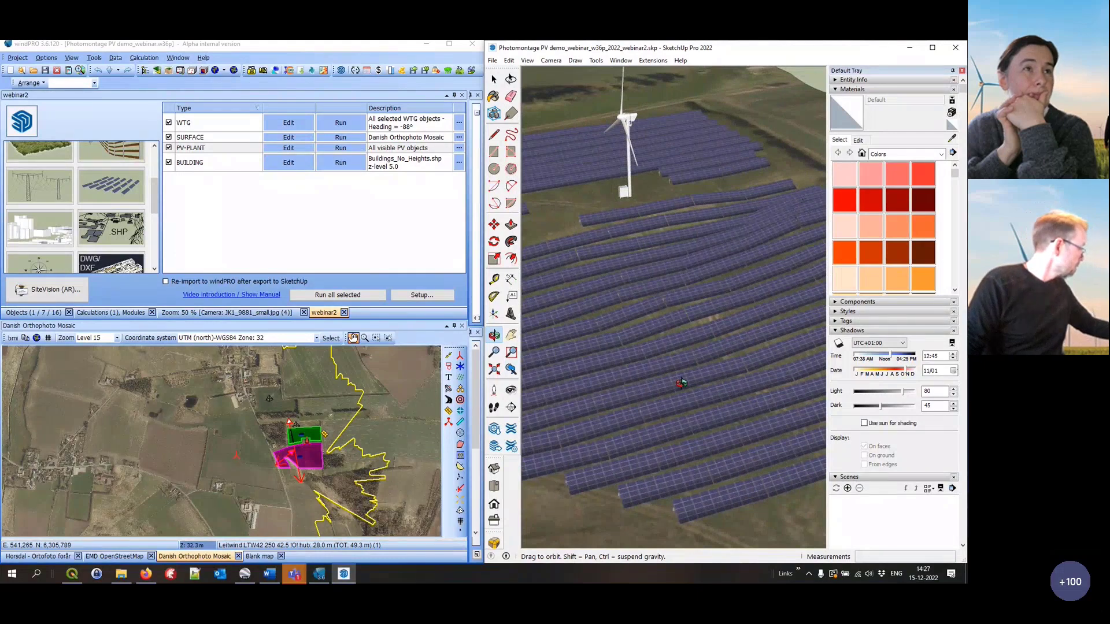
pyautogui.moveTo(645, 262); pyautogui.dragTo(560, 265, button='middle')
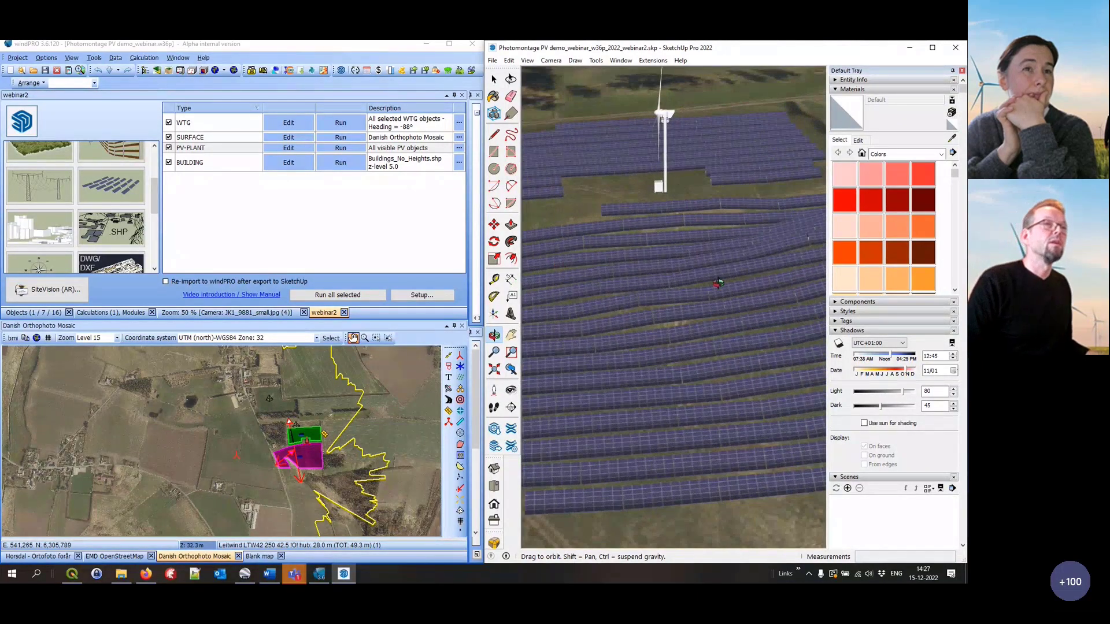
pyautogui.moveTo(700, 295)
pyautogui.mouseDown(button='middle')
pyautogui.moveTo(627, 252)
pyautogui.moveTo(643, 225)
pyautogui.moveTo(698, 295)
pyautogui.mouseUp(button='middle')
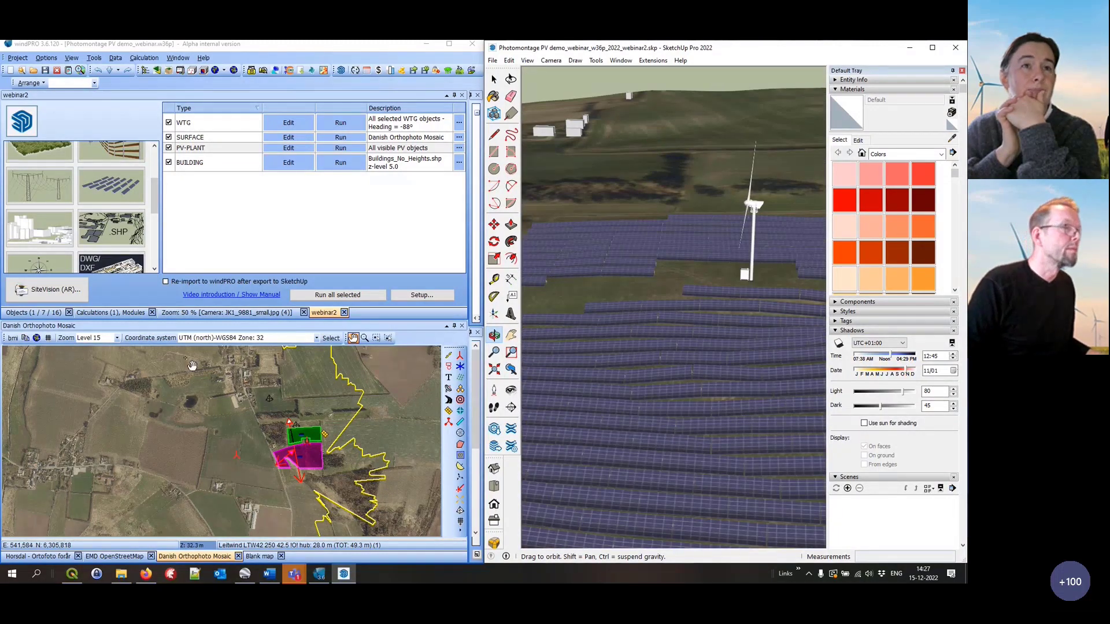
pyautogui.click(299, 409)
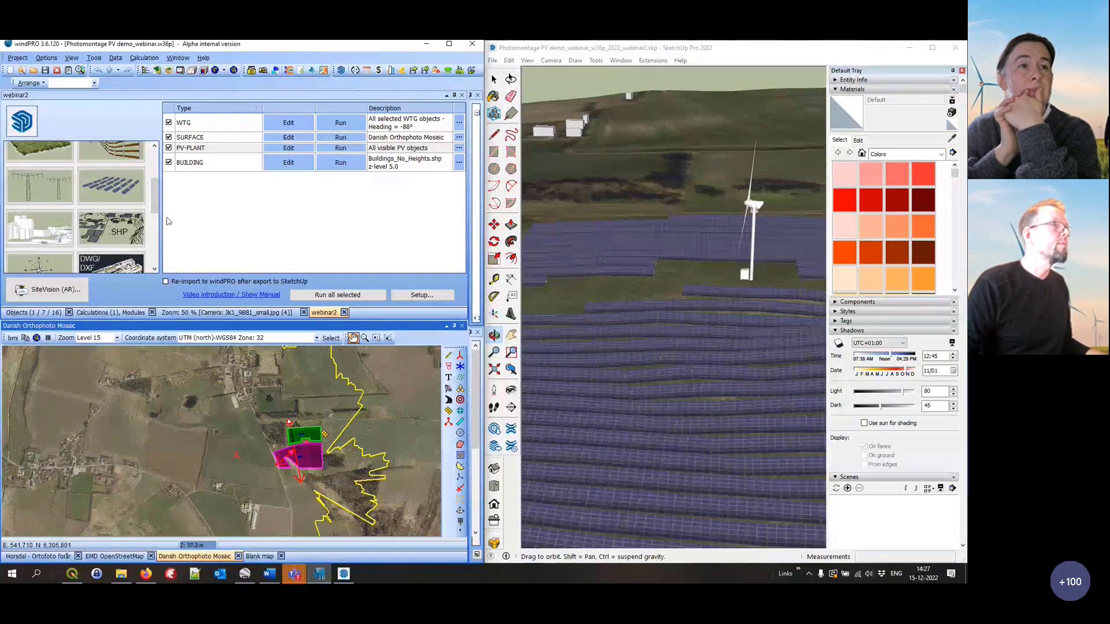
pyautogui.doubleClick(56, 182)
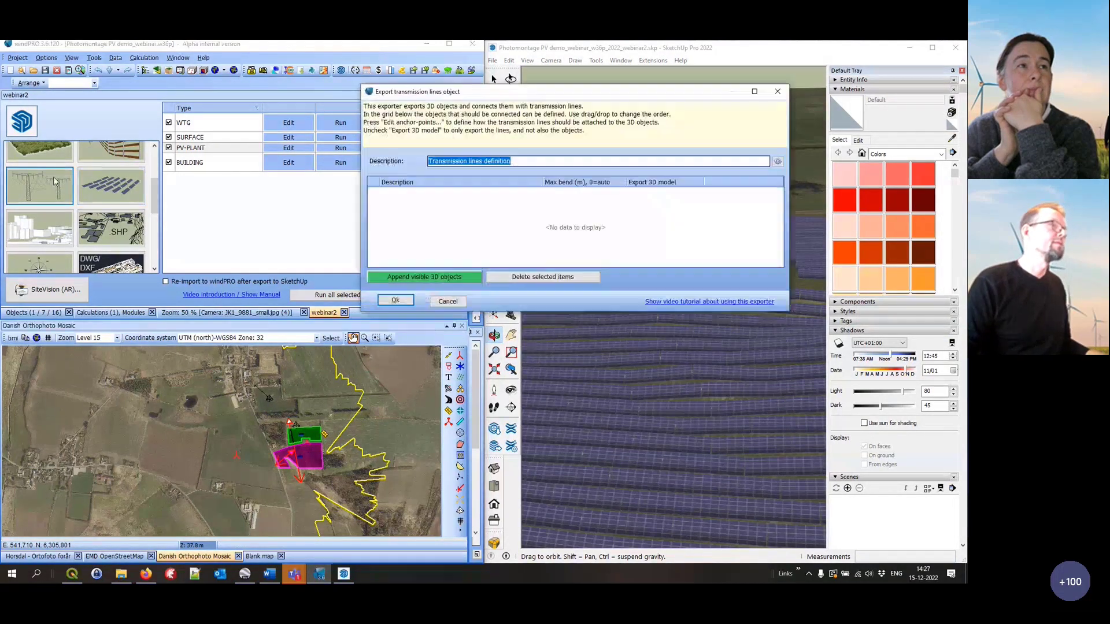
pyautogui.click(448, 301)
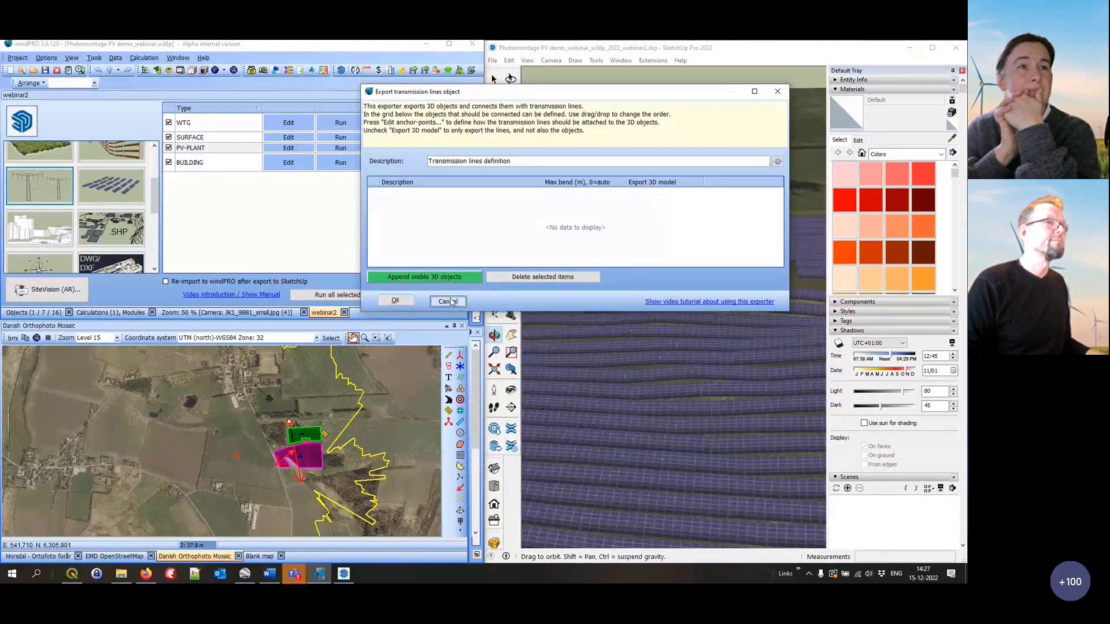
# Create a 3D object exporter in windPRO for all visible 3D objects and run the export to SketchUp
pyautogui.scroll(-1, 155, 210)
pyautogui.scroll(-3, 155, 210)
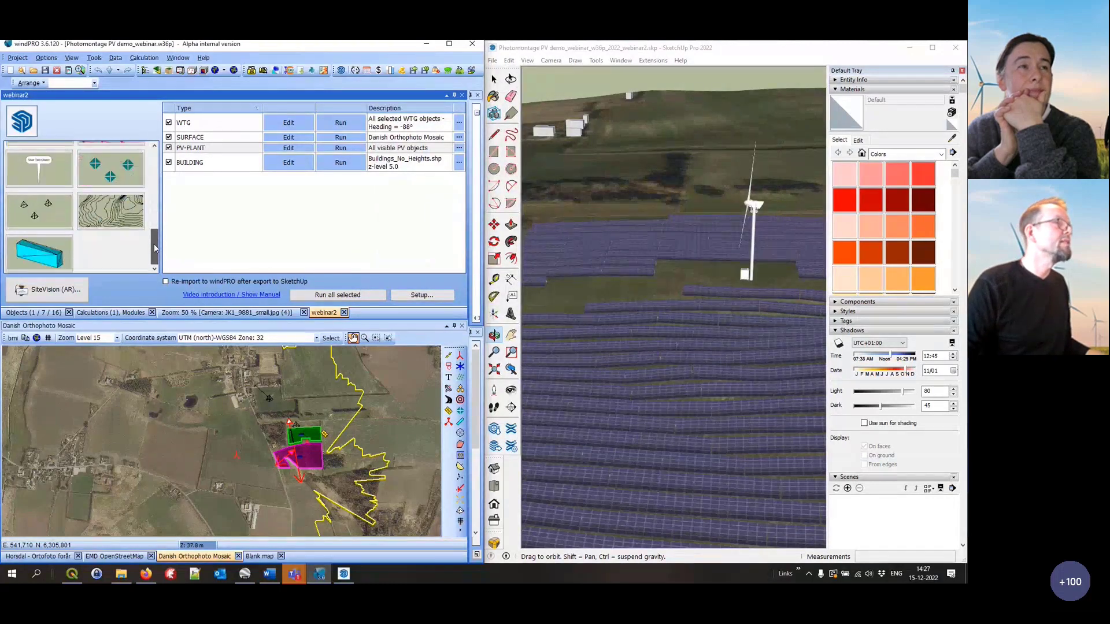
pyautogui.doubleClick(65, 258)
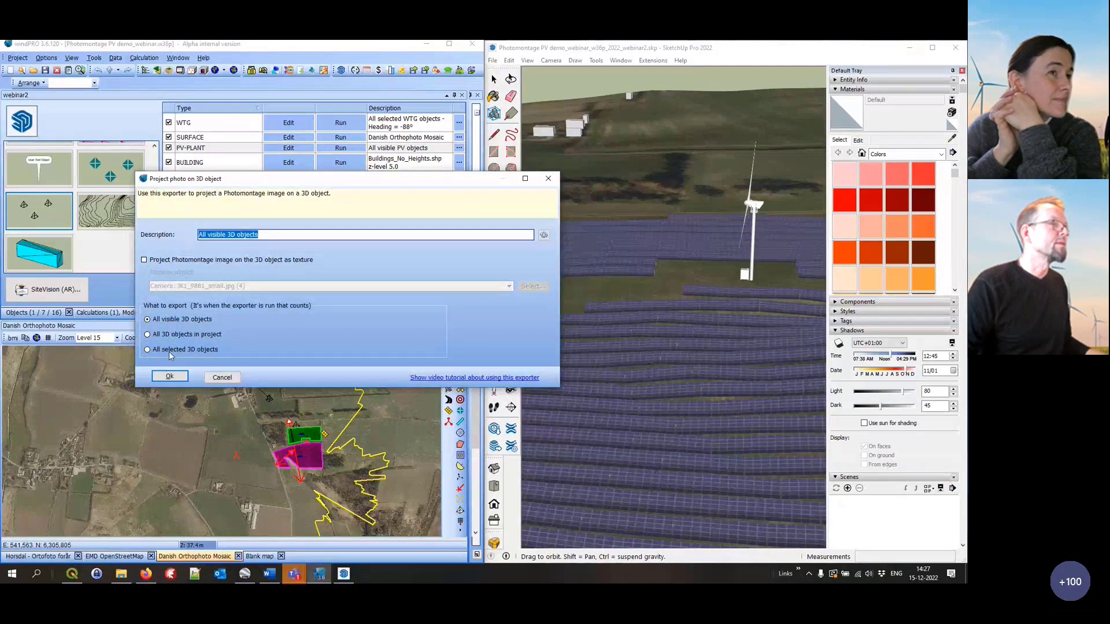
pyautogui.click(169, 376)
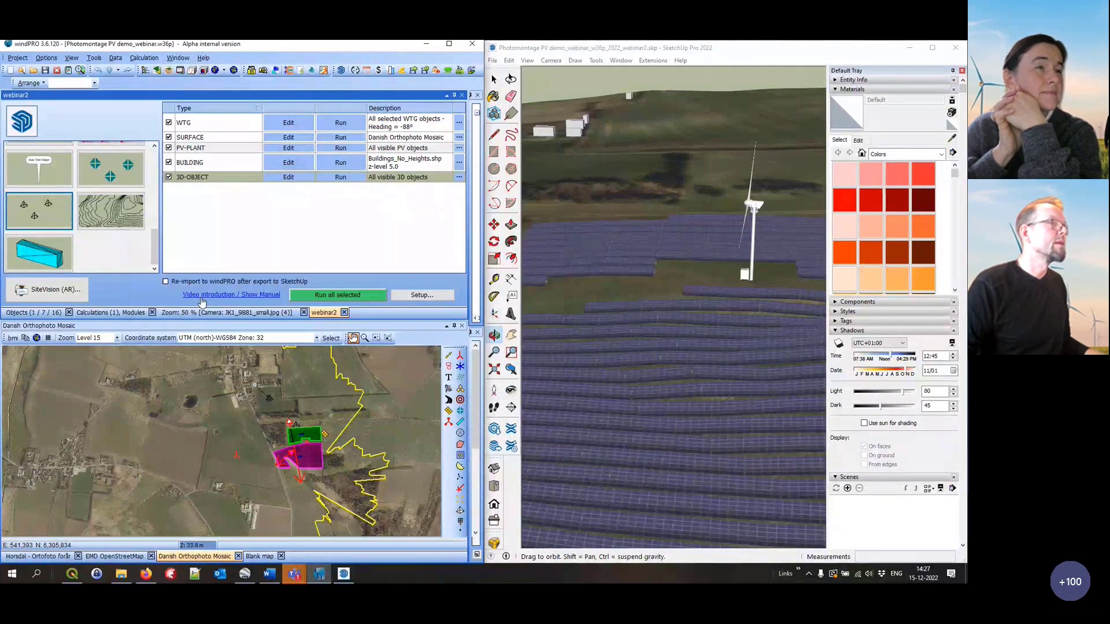
pyautogui.click(344, 178)
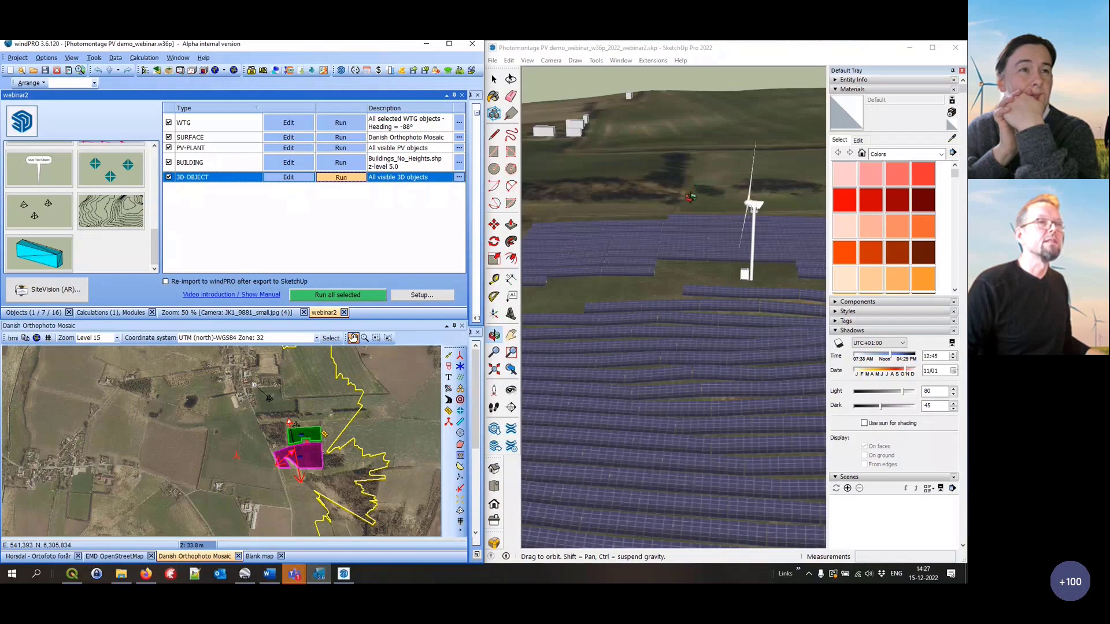
pyautogui.click(243, 327)
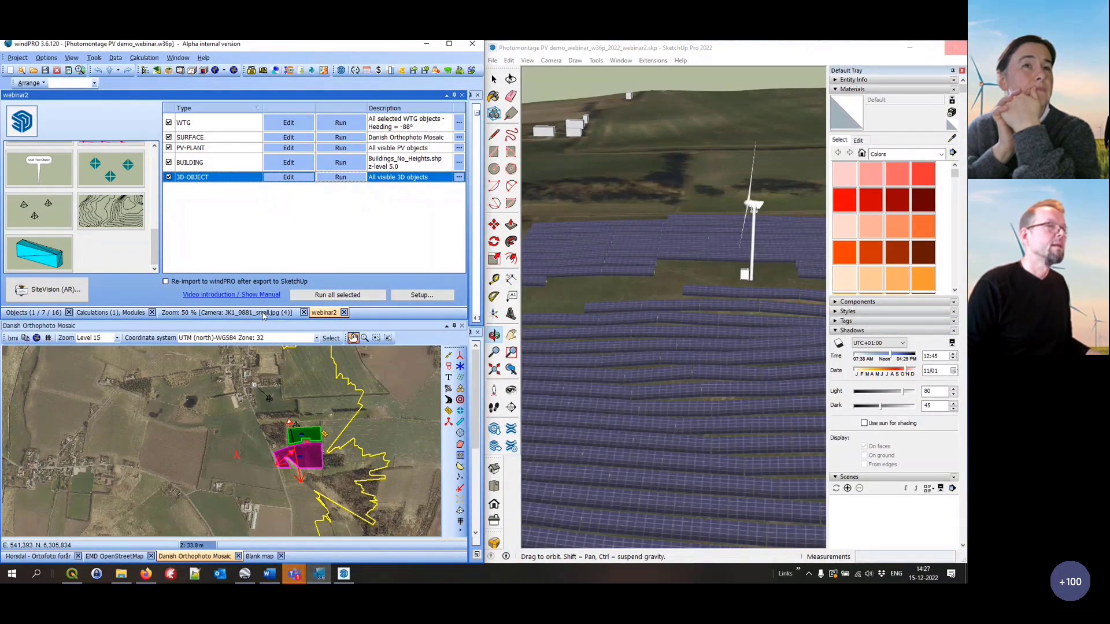
# Compare the lattice power pylon in the photomontage of camera JK1_9881_small.jpg with its exported model in SketchUp
pyautogui.click(232, 312)
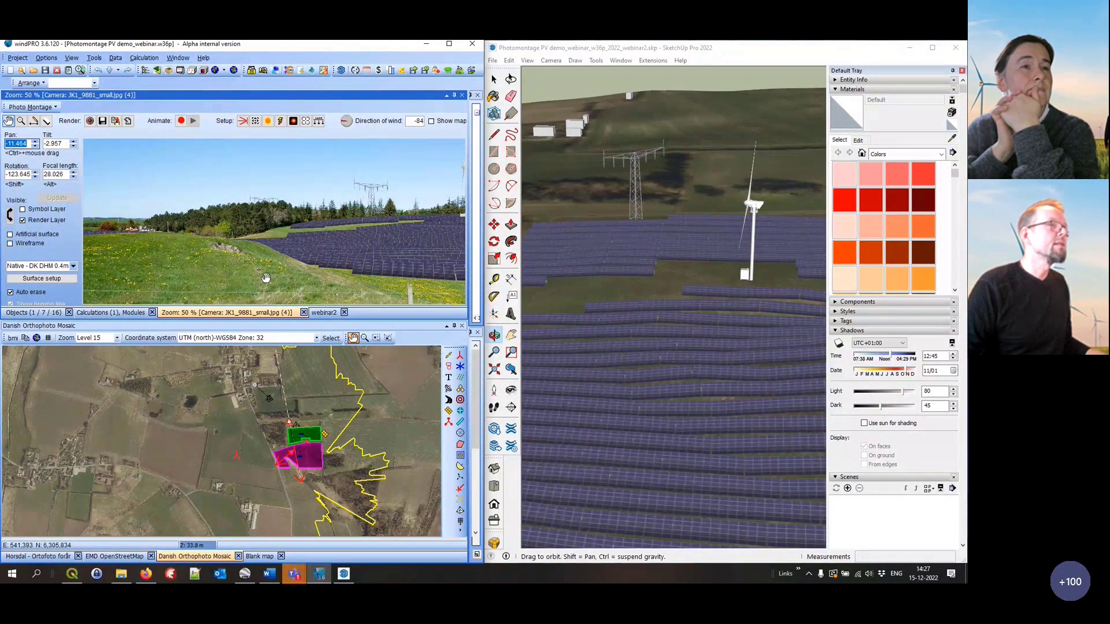
pyautogui.click(399, 246)
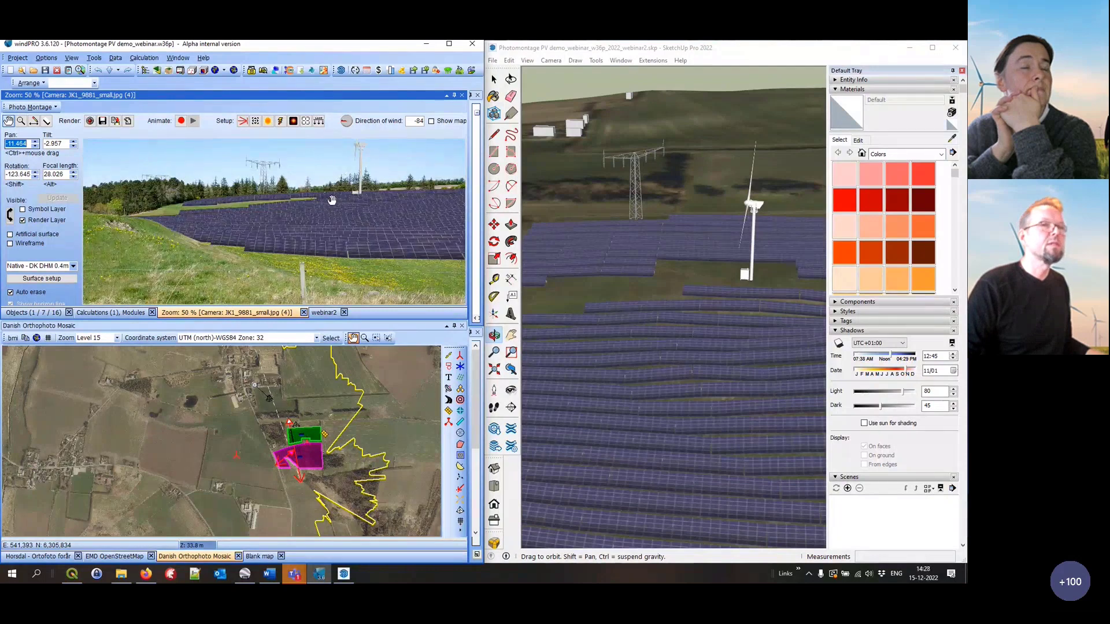
pyautogui.moveTo(699, 272); pyautogui.dragTo(669, 289)
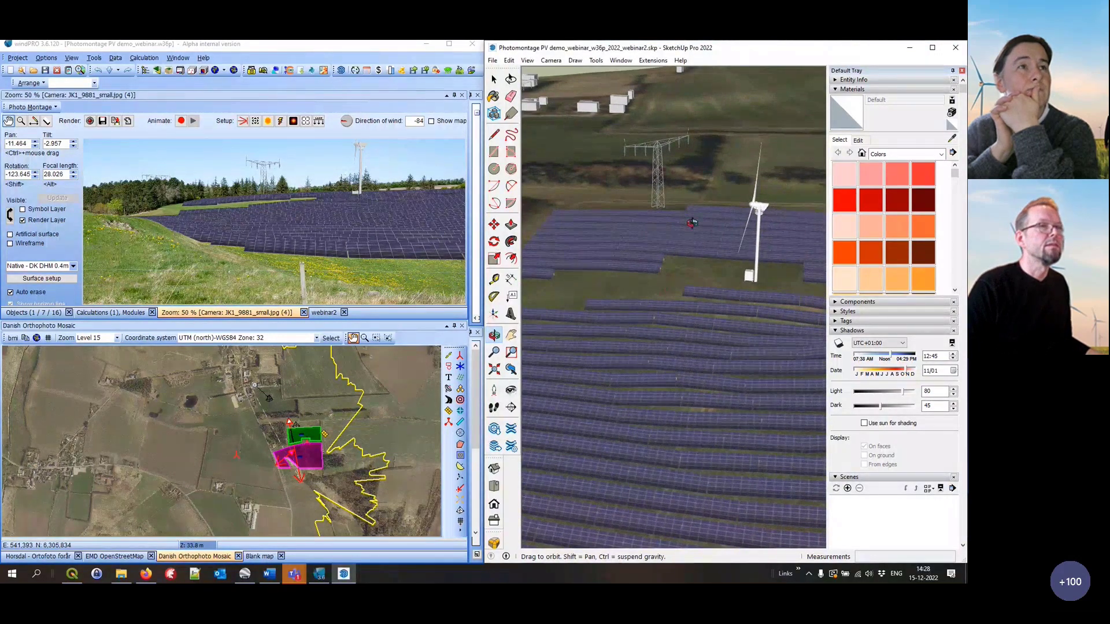
pyautogui.moveTo(733, 266); pyautogui.dragTo(741, 221)
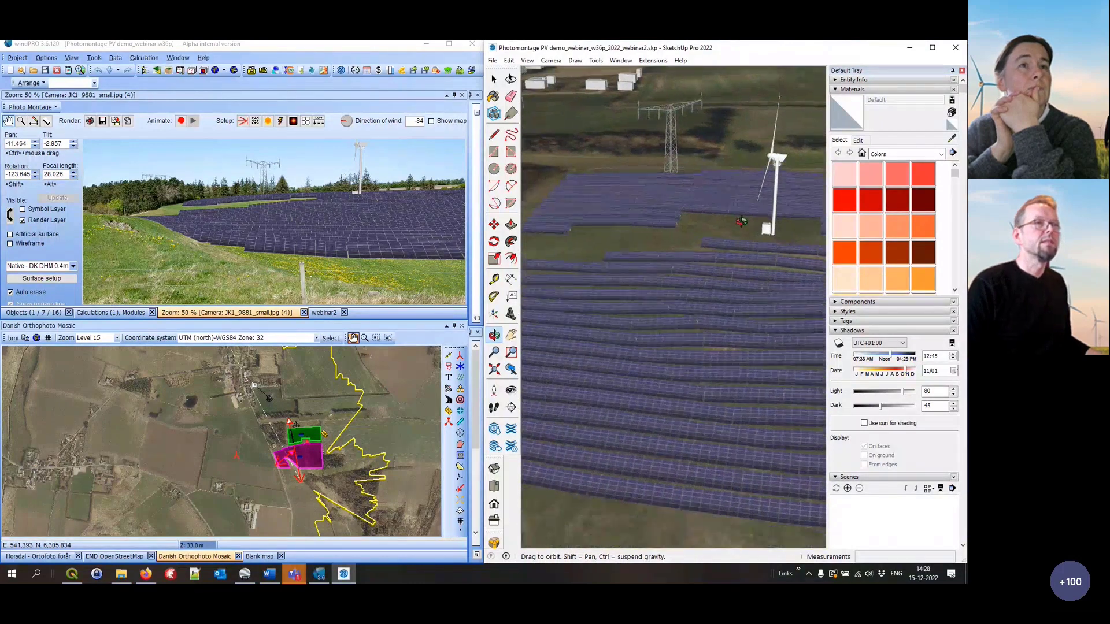
# Search 3D Warehouse for "transformer station" and limit the results to models
pyautogui.click(495, 432)
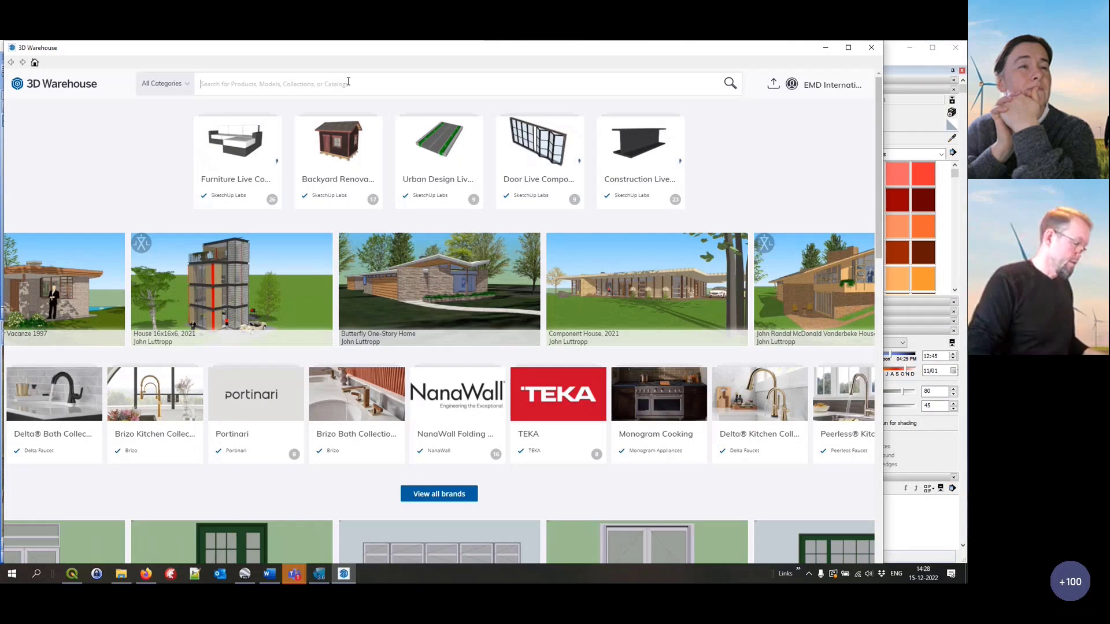
pyautogui.write('an')
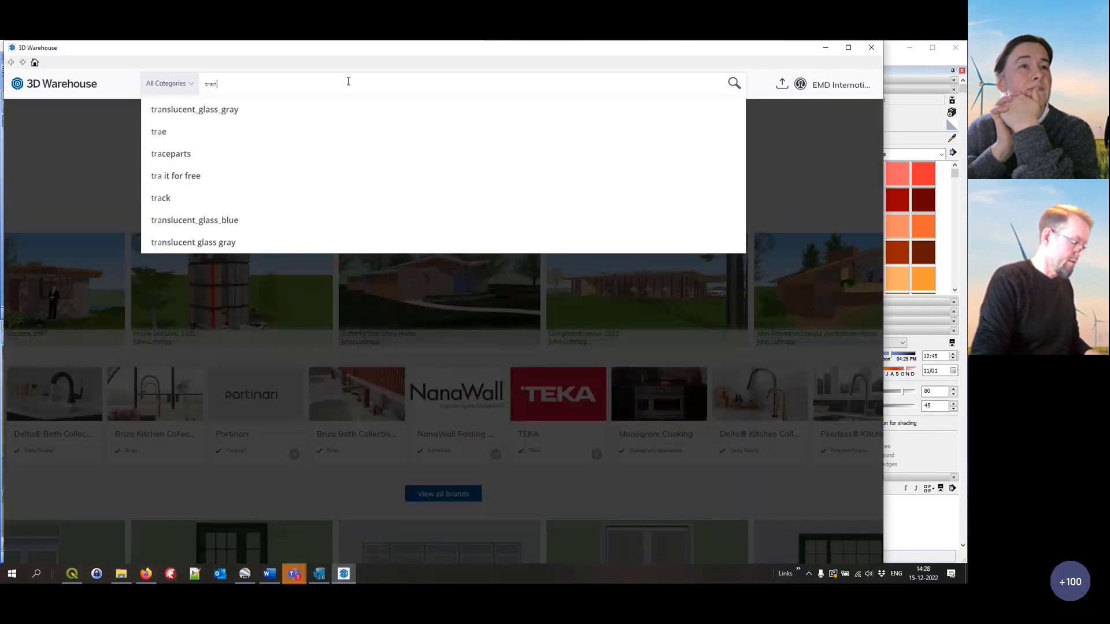
pyautogui.write('sformer s')
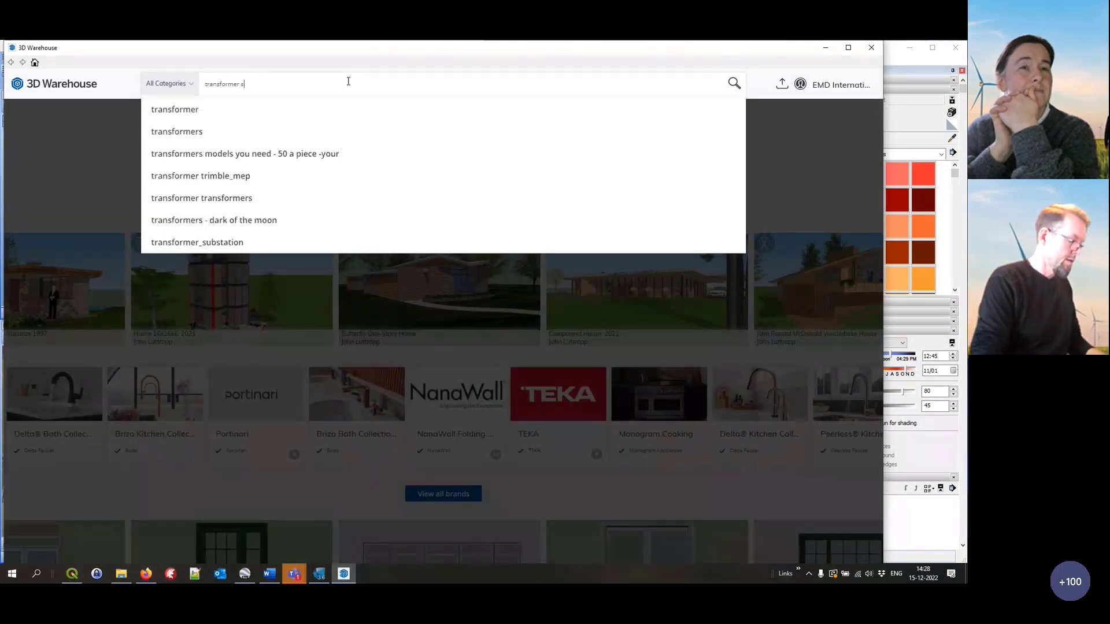
pyautogui.write('tation')
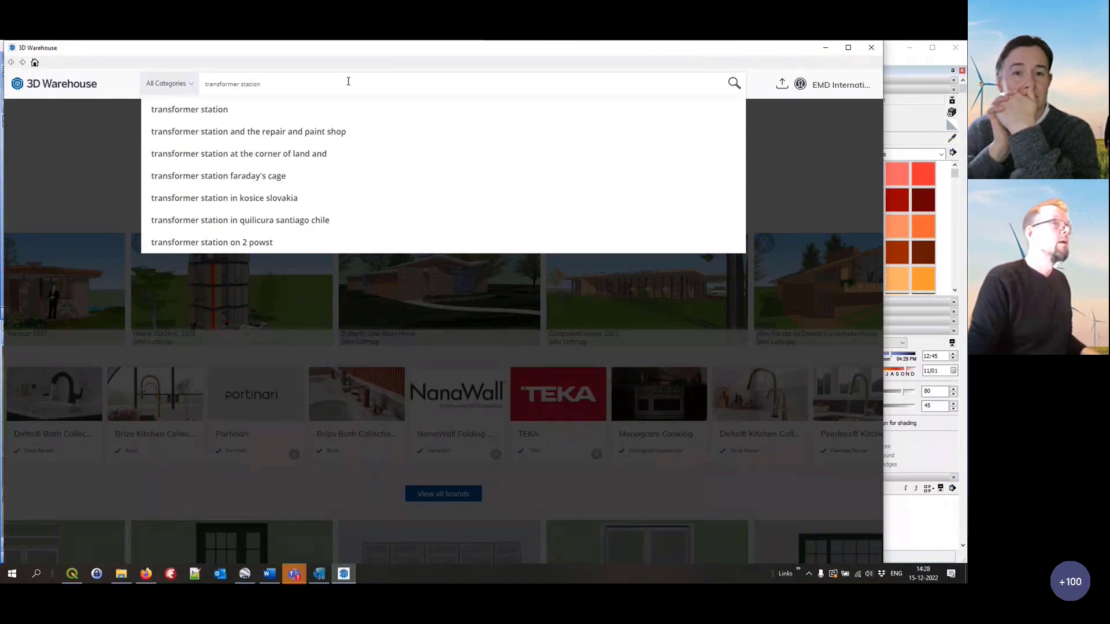
pyautogui.press('Return')
pyautogui.click(242, 141)
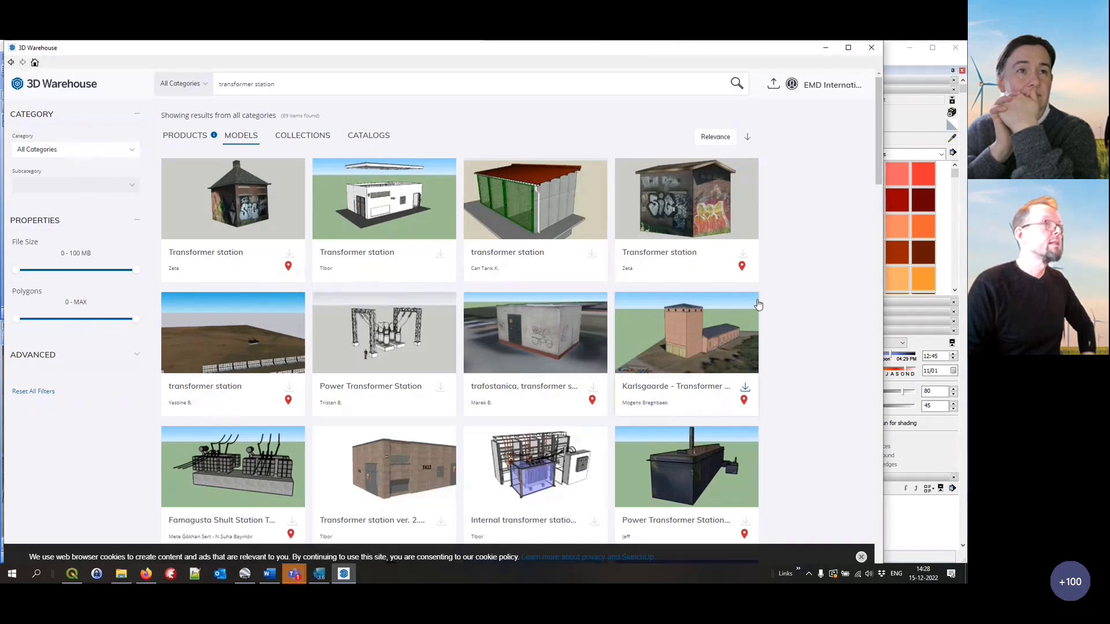
# Look through the transformer station models in 3D Warehouse for one suited to the solar park
pyautogui.scroll(-10, 704, 319)
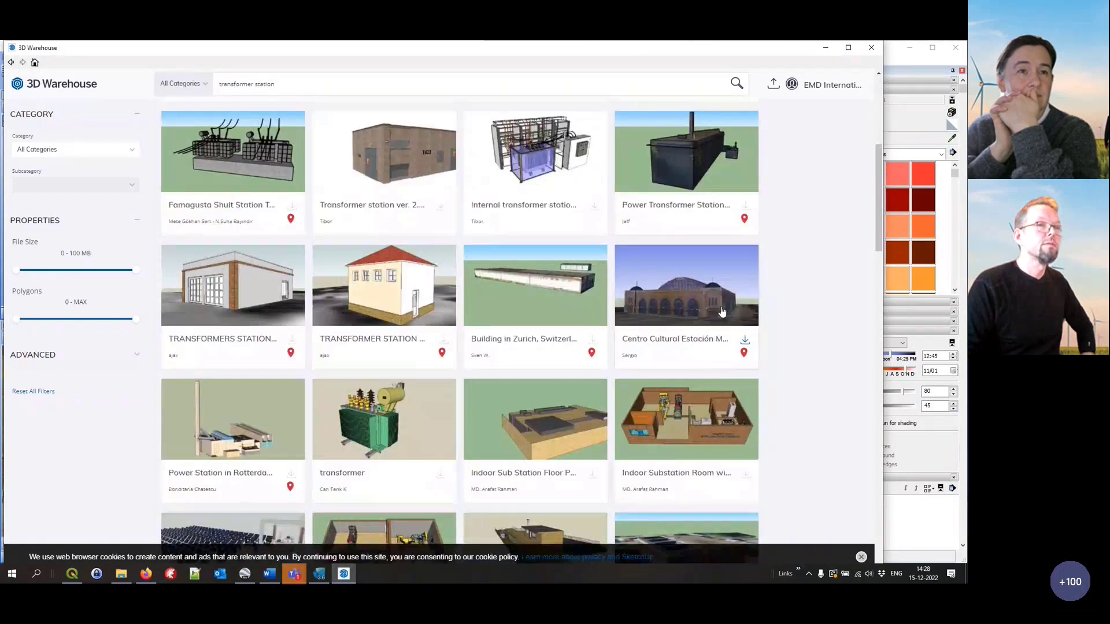
pyautogui.scroll(-7, 722, 312)
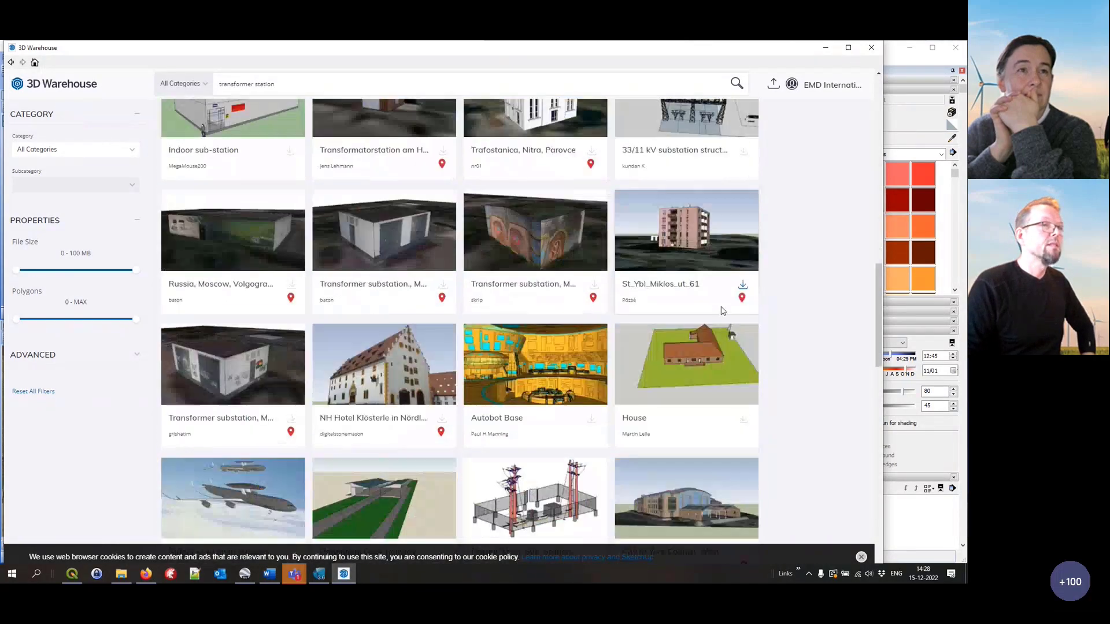
pyautogui.scroll(-6, 722, 312)
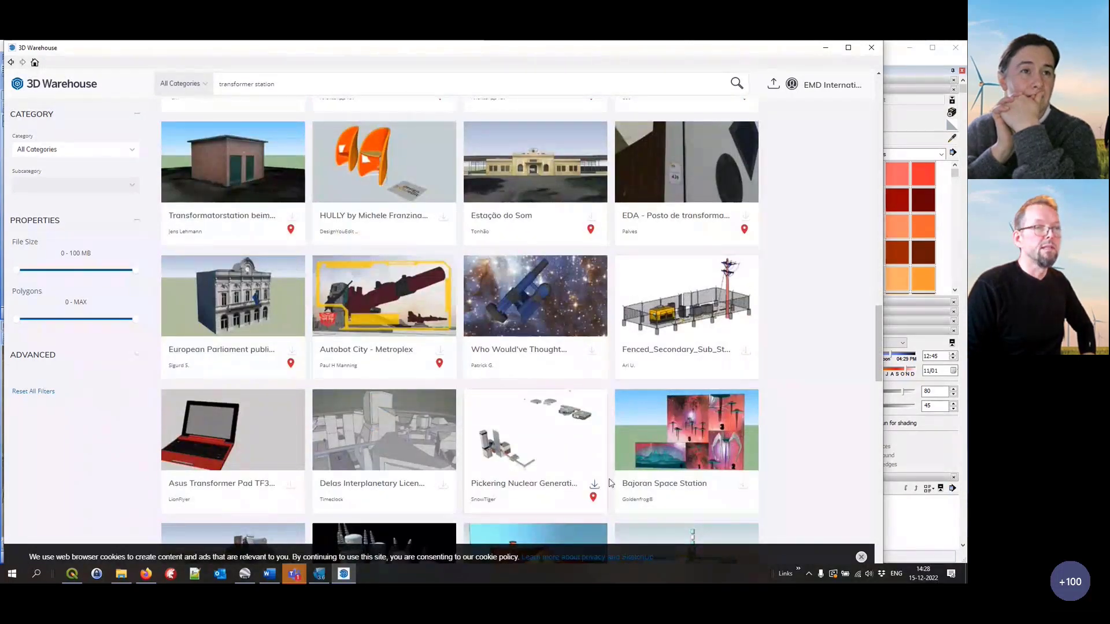
pyautogui.scroll(-3, 610, 482)
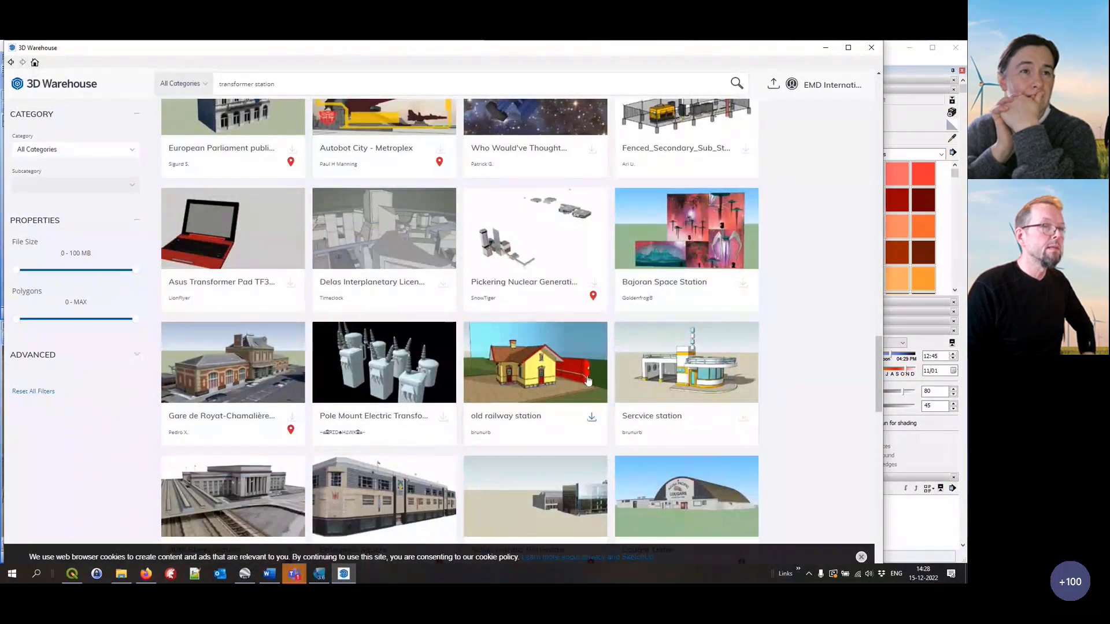
pyautogui.scroll(-4, 588, 381)
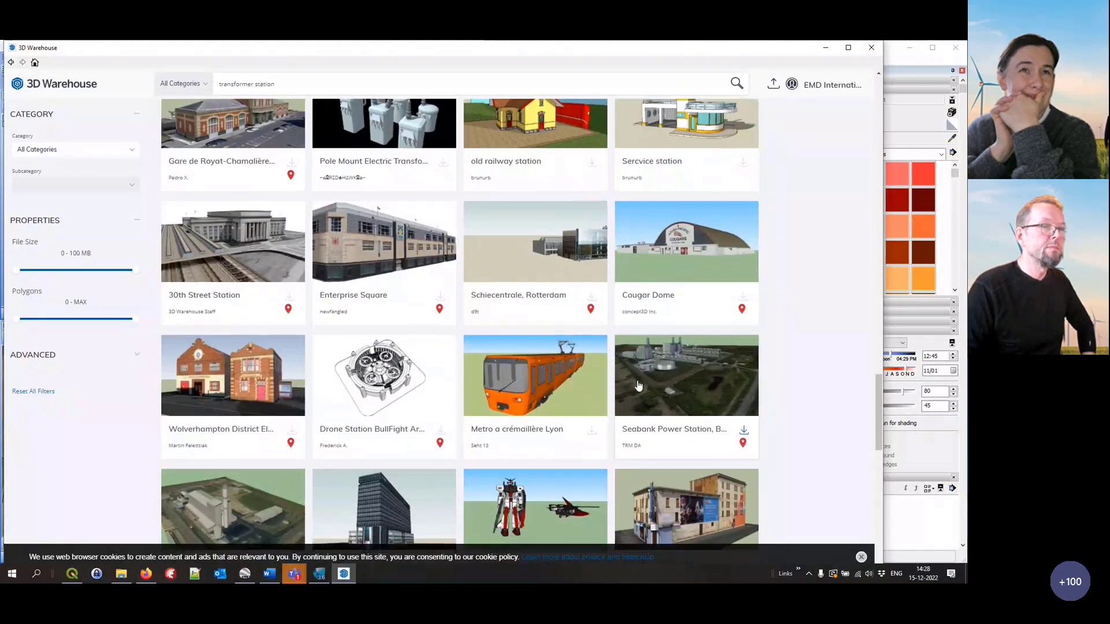
pyautogui.scroll(-3, 638, 385)
pyautogui.scroll(-5, 640, 384)
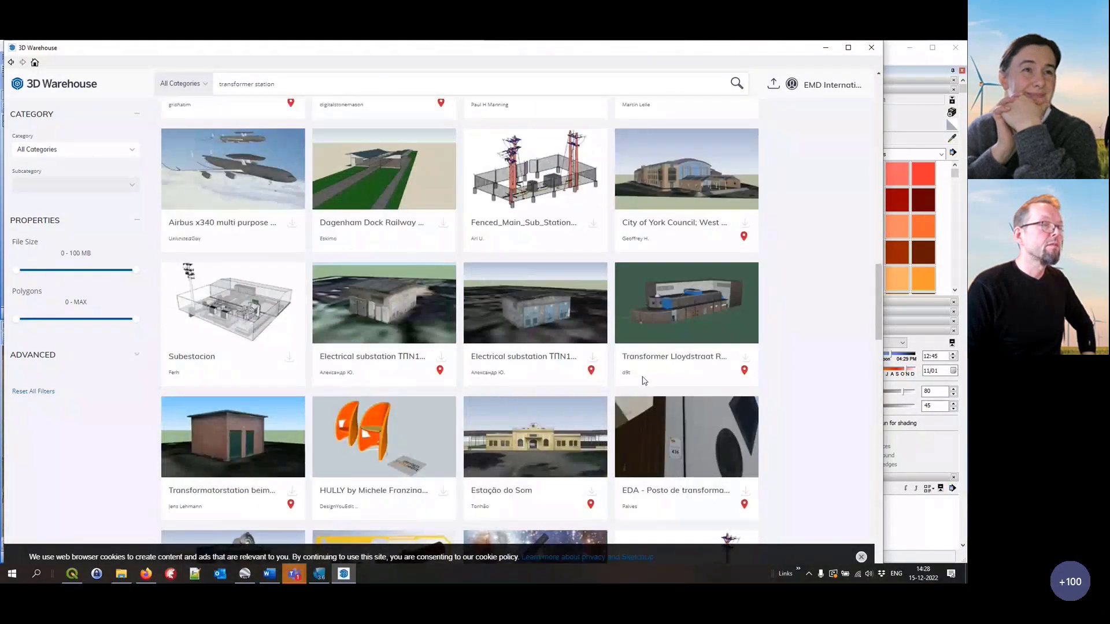
pyautogui.scroll(5, 645, 381)
pyautogui.scroll(10, 643, 381)
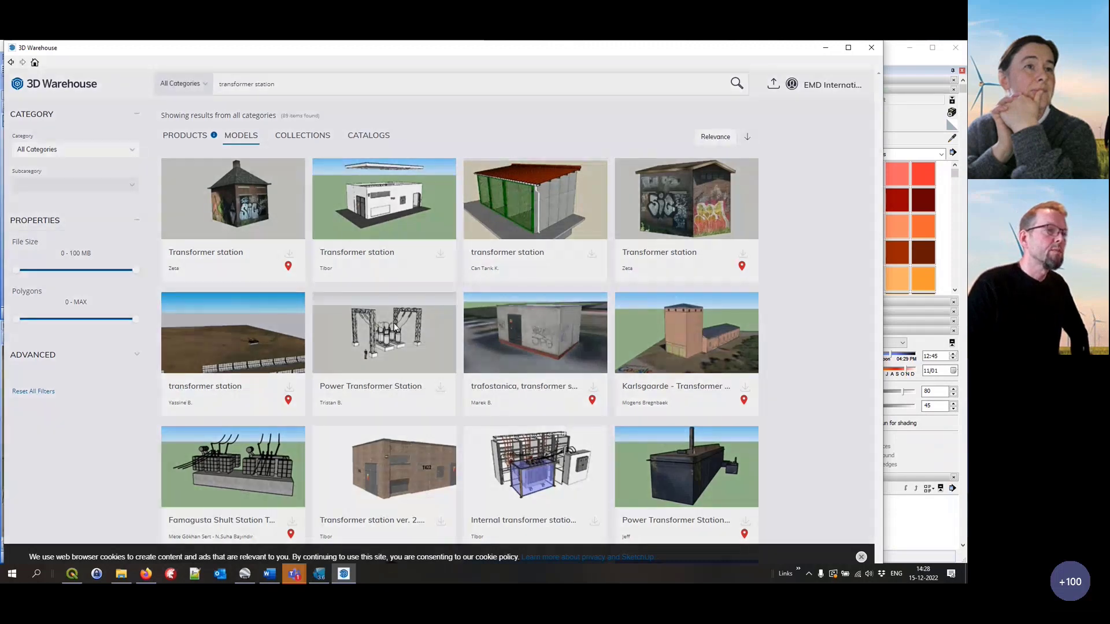
# Load the Power Transformer Station model directly into the SketchUp model and place it on the open ground beside the wind turbine
pyautogui.click(394, 322)
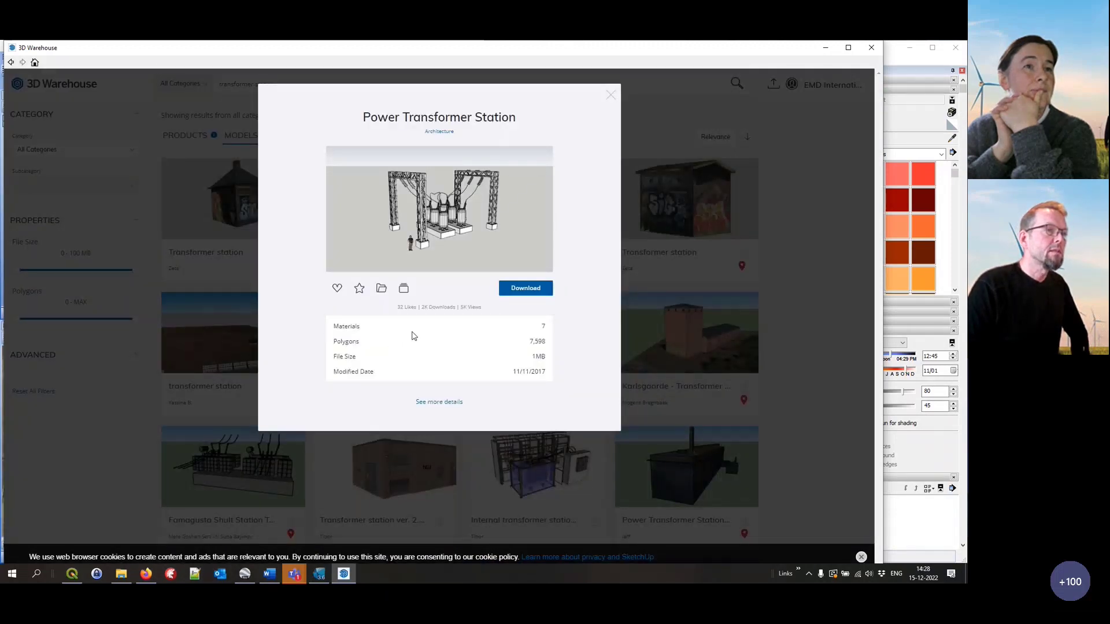
pyautogui.doubleClick(532, 342)
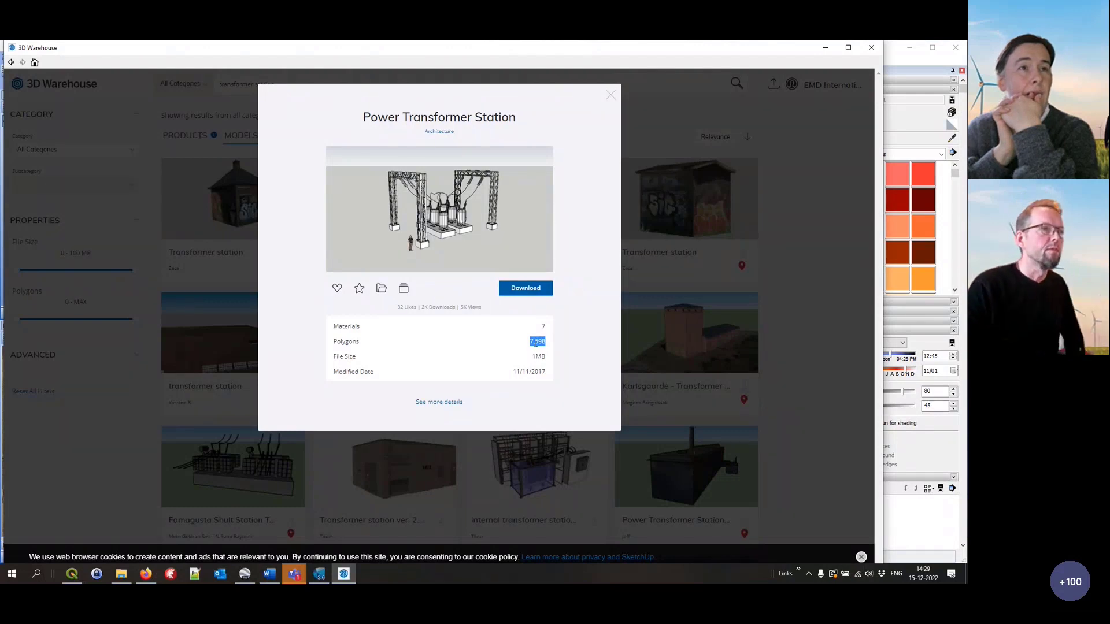
pyautogui.click(529, 290)
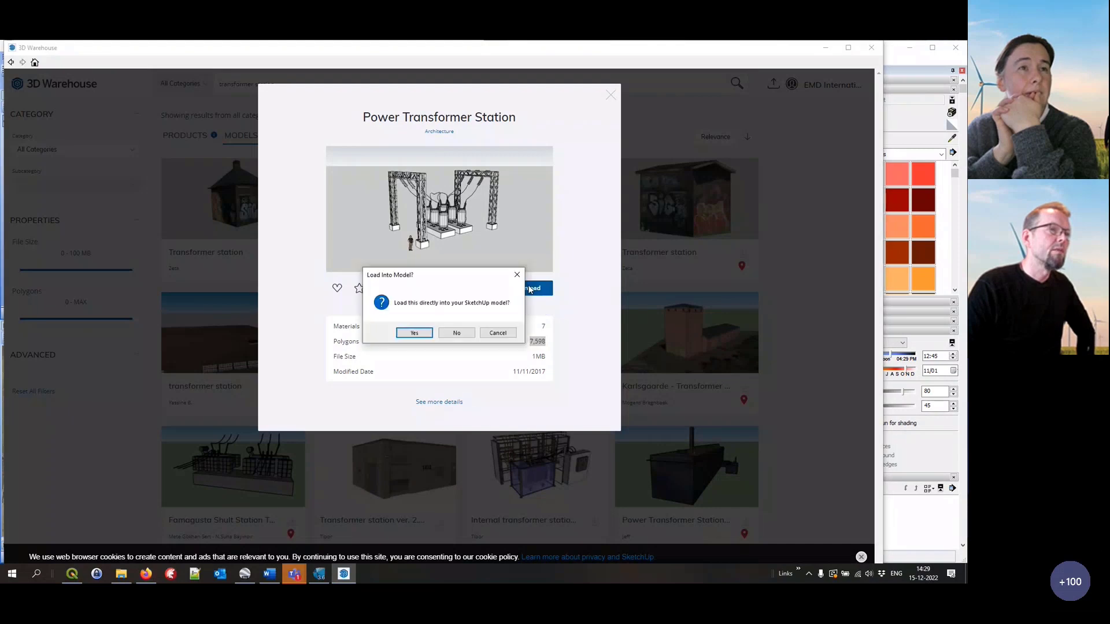
pyautogui.click(415, 334)
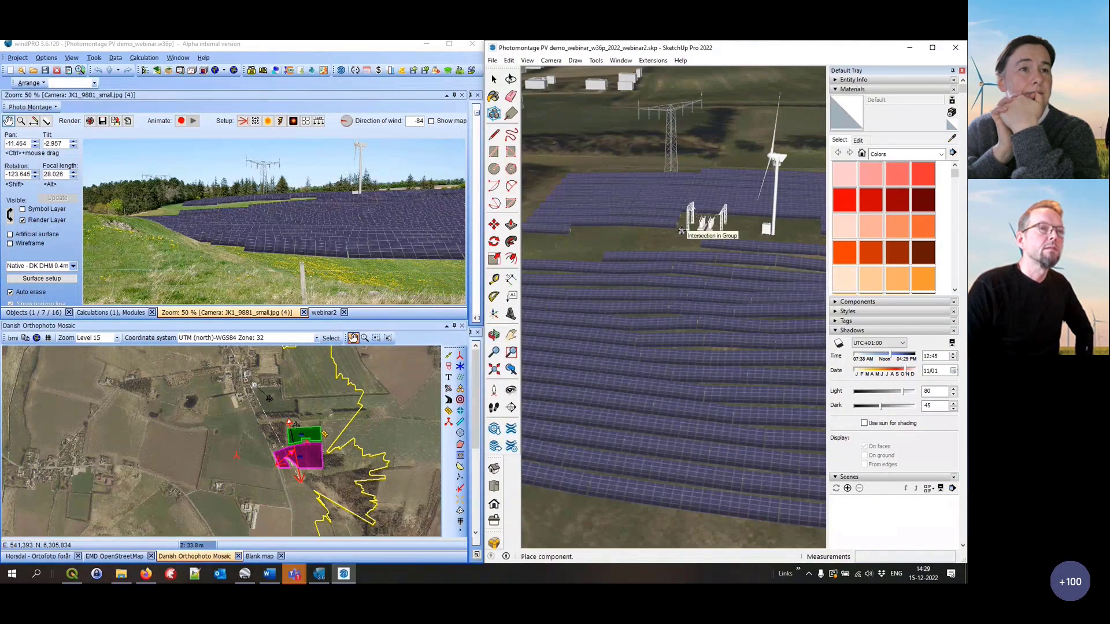
pyautogui.click(702, 232)
pyautogui.press('m')
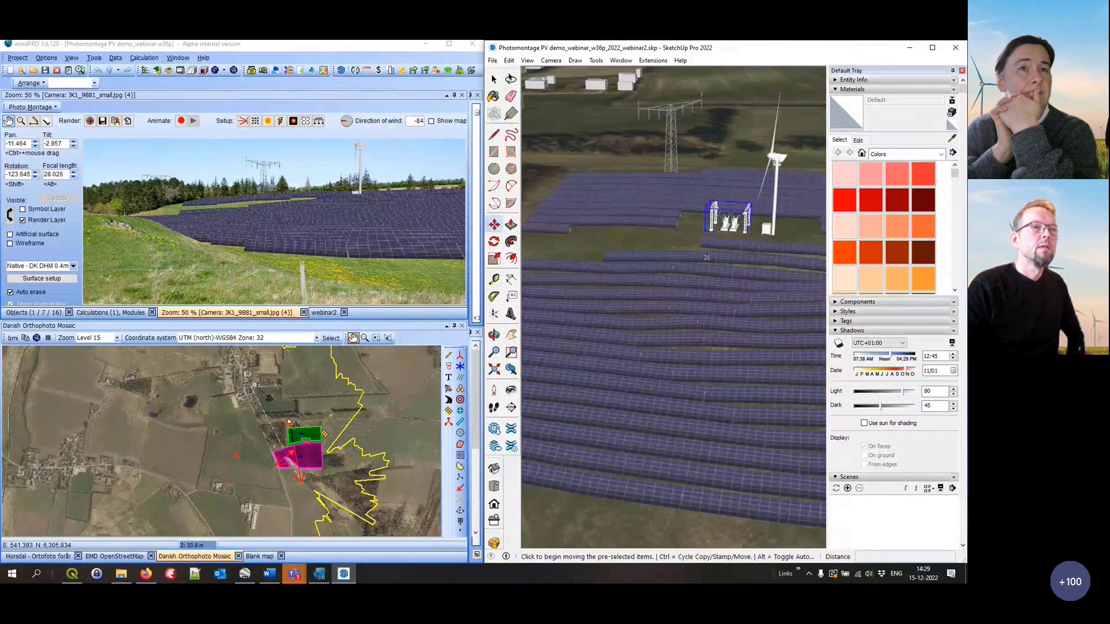
# Open the placed transformer station component for editing and delete the human figure standing beside its steel frame
pyautogui.scroll(5, 739, 213)
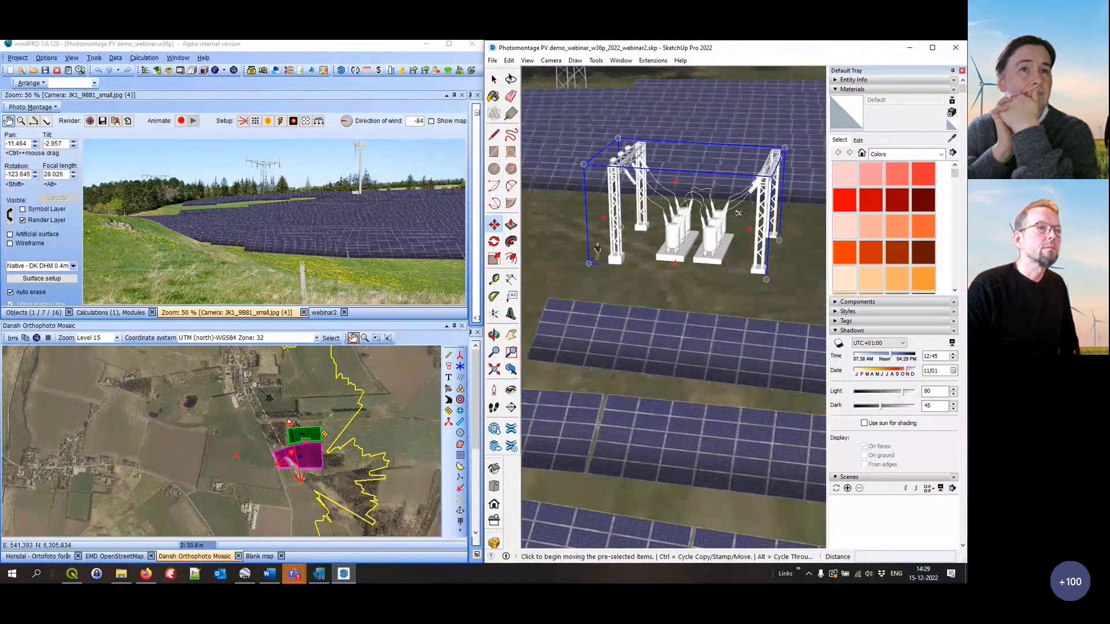
pyautogui.scroll(2, 739, 213)
pyautogui.scroll(-2, 739, 213)
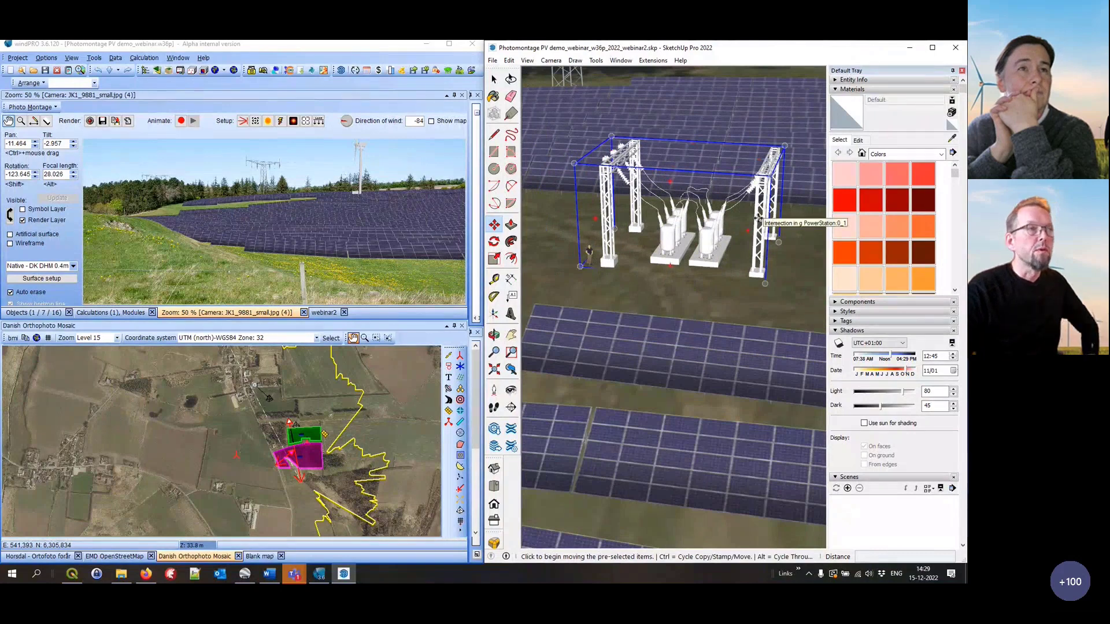
pyautogui.click(494, 80)
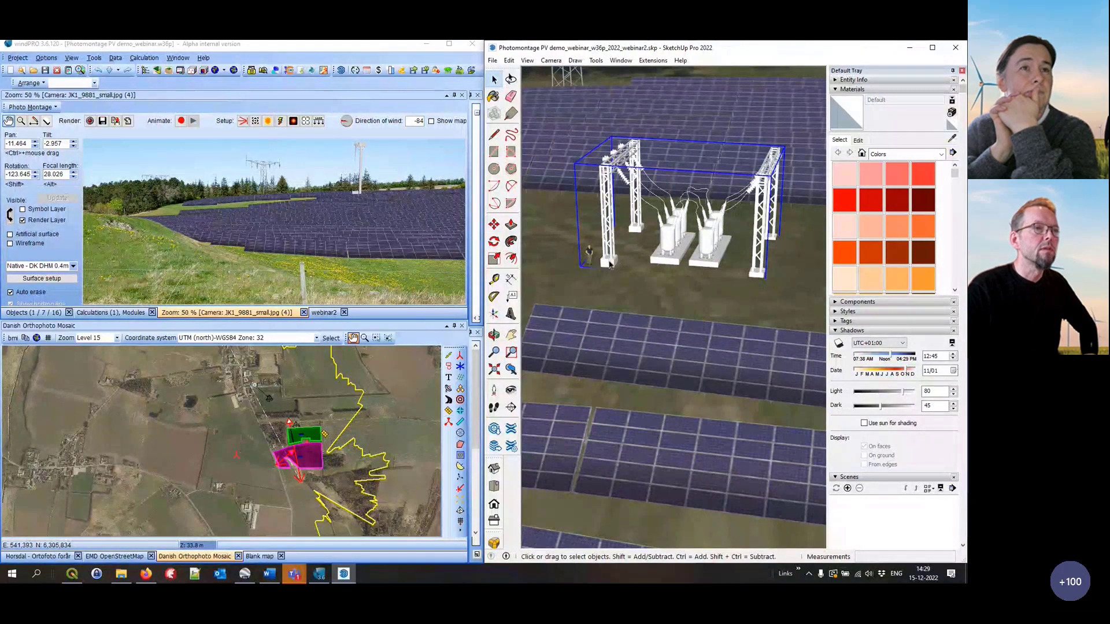
pyautogui.doubleClick(588, 255)
pyautogui.click(588, 255)
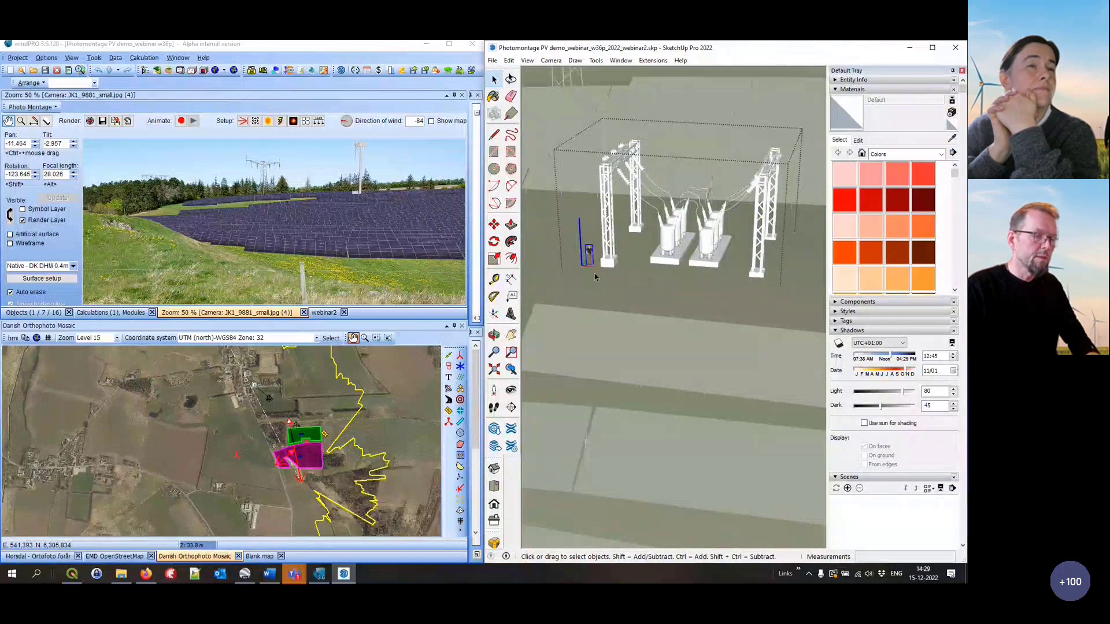
pyautogui.press('Delete')
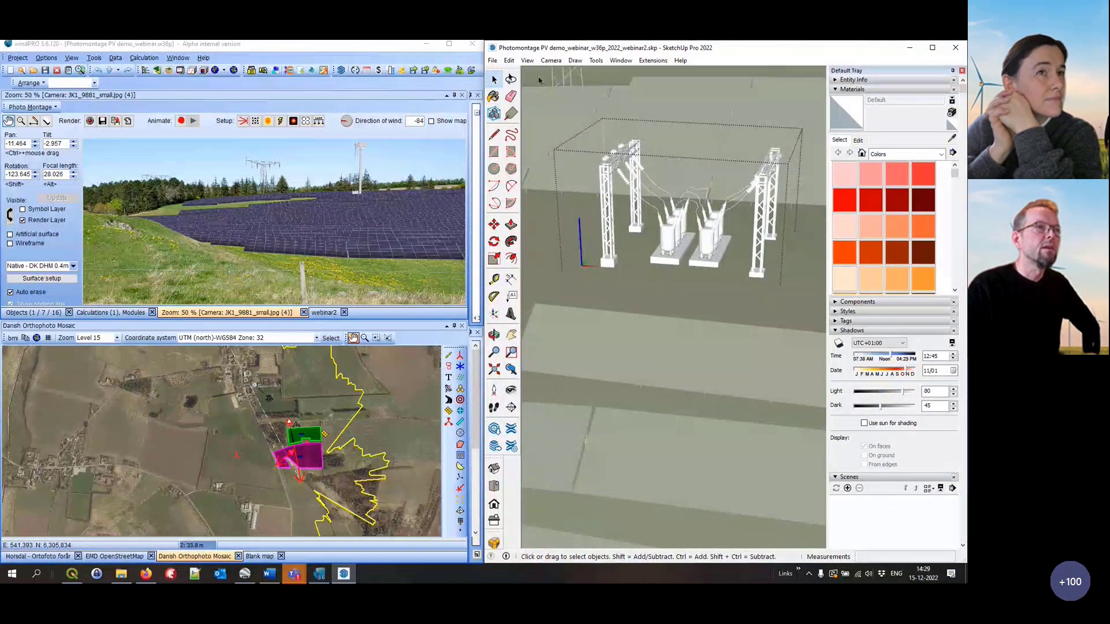
# Finish editing the transformer station component and paint the whole station with the grey Color M03
pyautogui.click(545, 89)
pyautogui.click(668, 237)
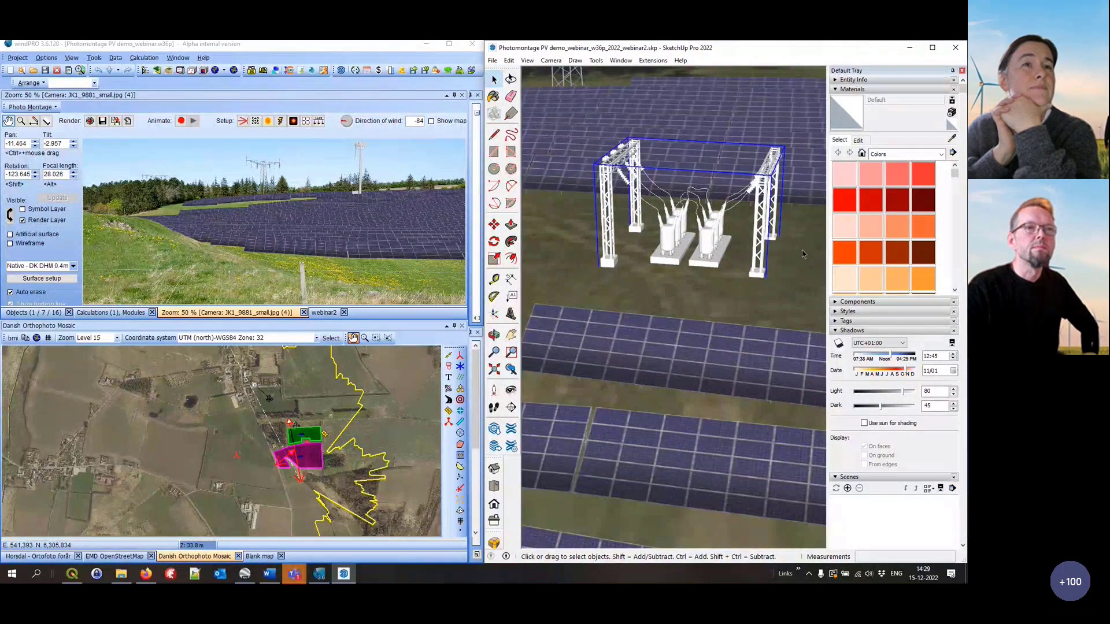
pyautogui.scroll(-10, 887, 222)
pyautogui.scroll(-3, 886, 222)
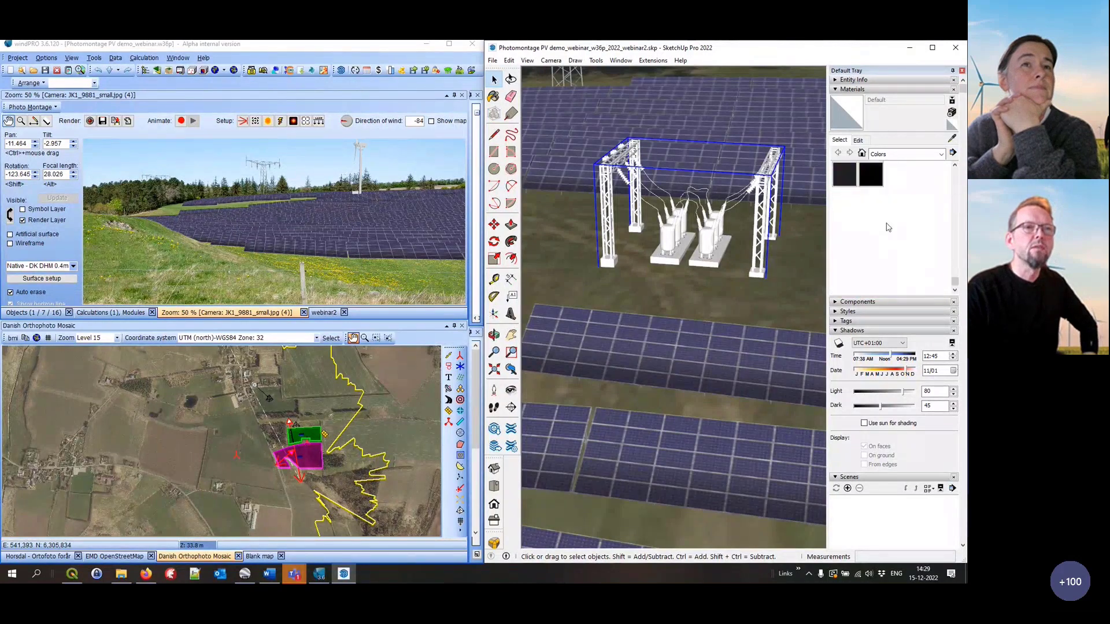
pyautogui.scroll(2, 886, 222)
pyautogui.click(915, 247)
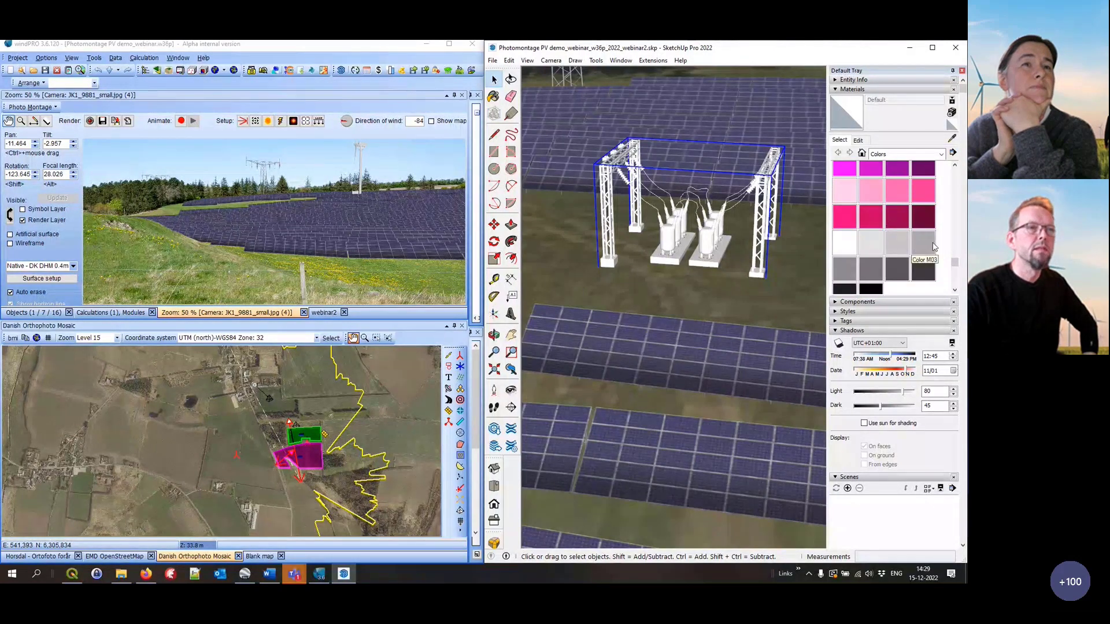
pyautogui.click(721, 234)
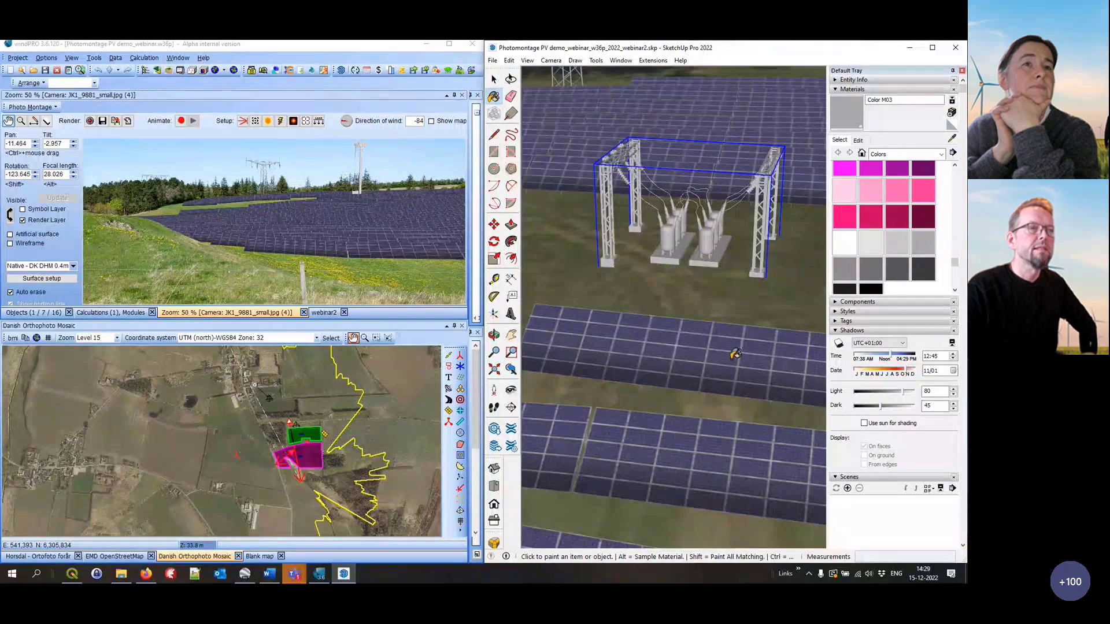
pyautogui.click(494, 79)
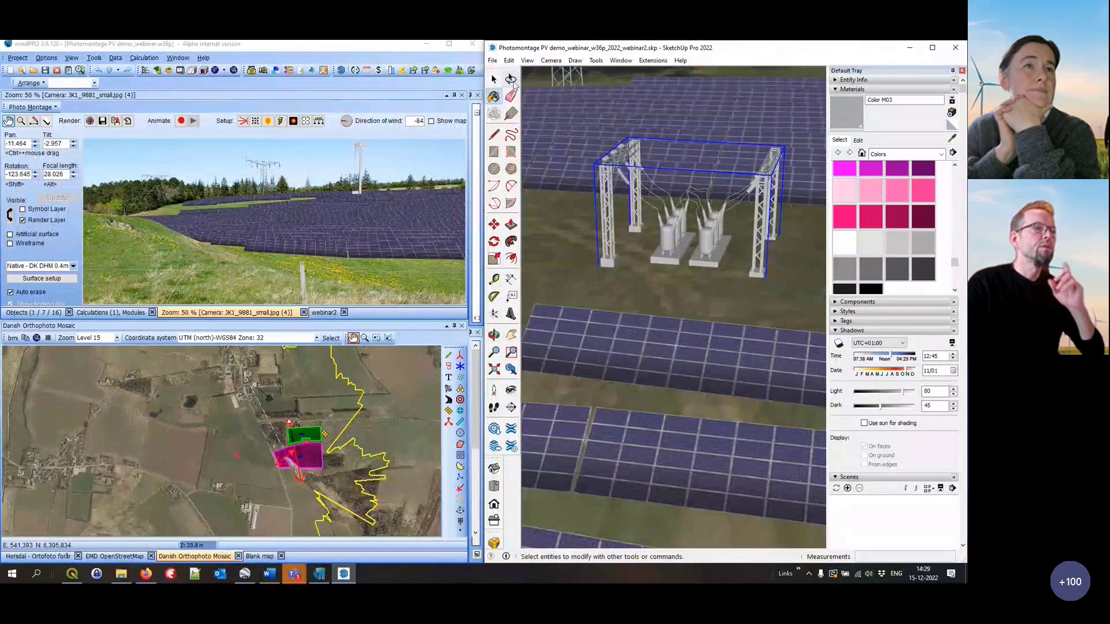
pyautogui.click(494, 97)
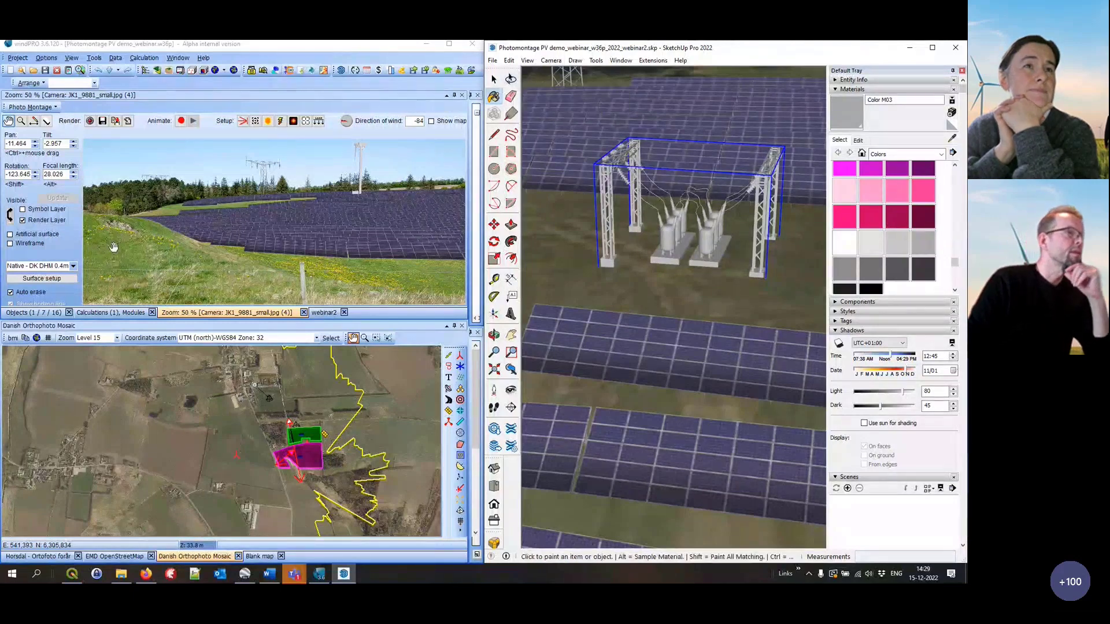
# Show the symbol layer on the windPRO photomontage and set the camera rotation to 0
pyautogui.click(22, 209)
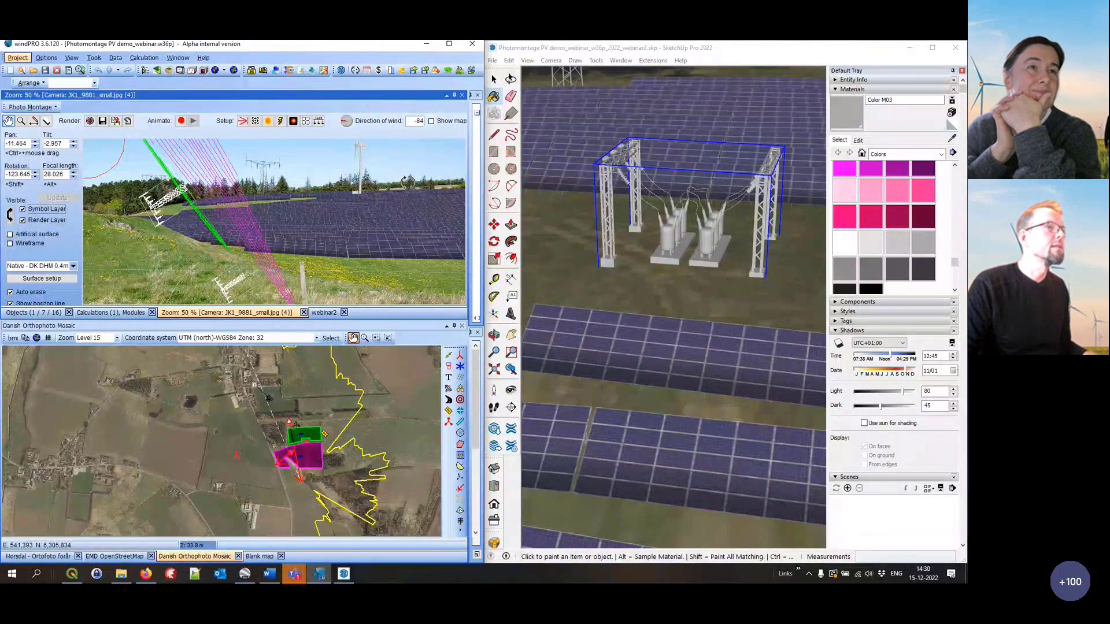
pyautogui.keyDown('shift'); pyautogui.moveTo(441, 207); pyautogui.dragTo(449, 243); pyautogui.keyUp('shift')
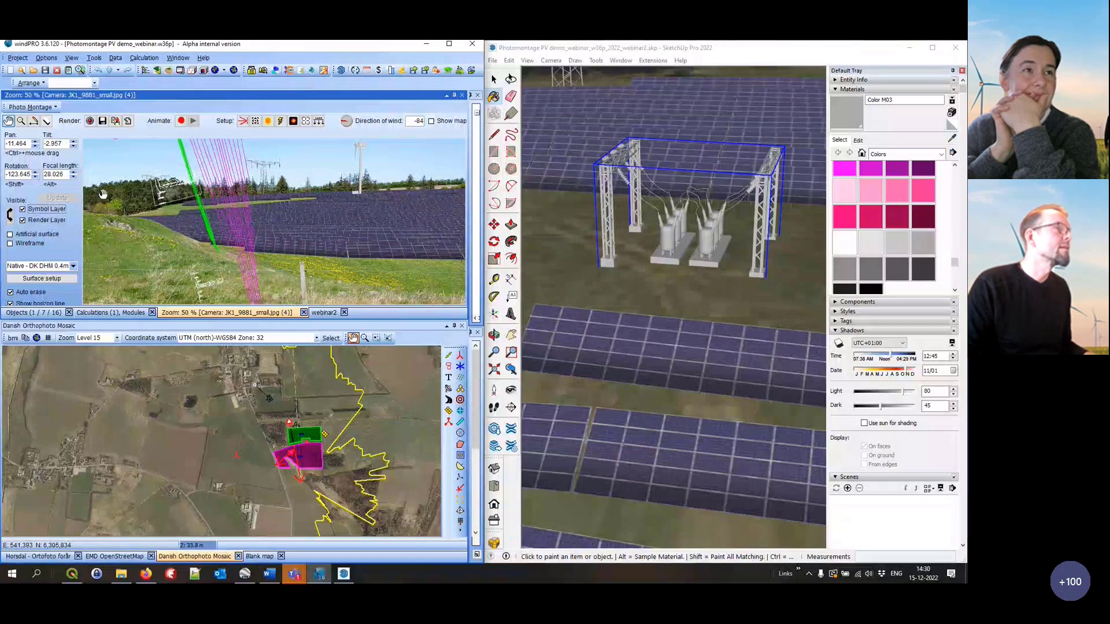
pyautogui.doubleClick(25, 175)
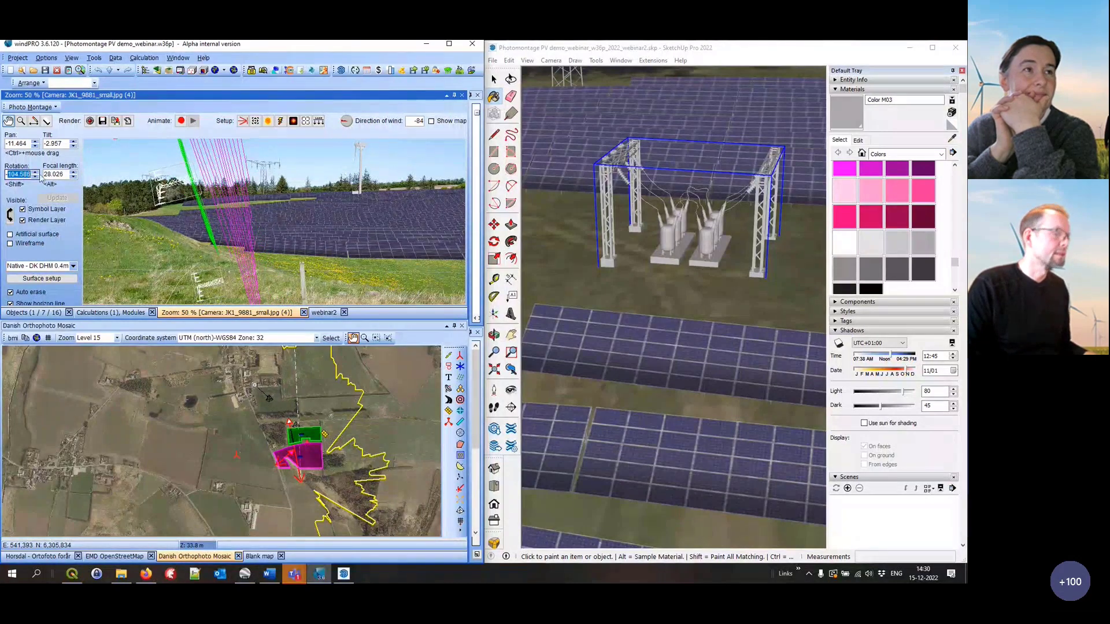
pyautogui.write('0')
pyautogui.press('Return')
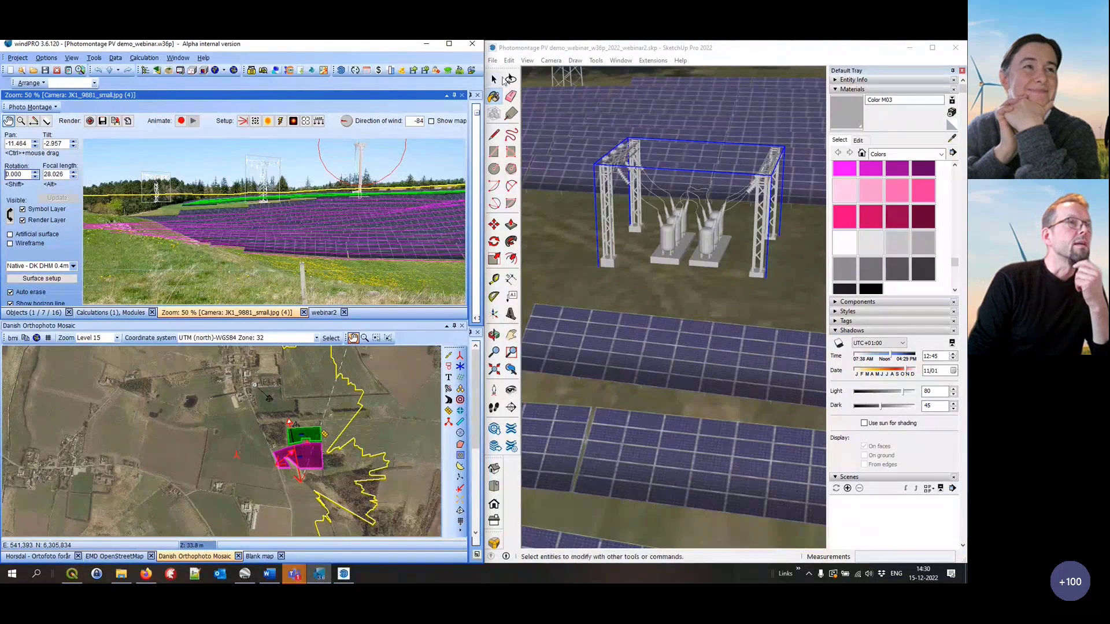
# Return to SketchUp and export the selected transformer station to windPRO
pyautogui.click(494, 80)
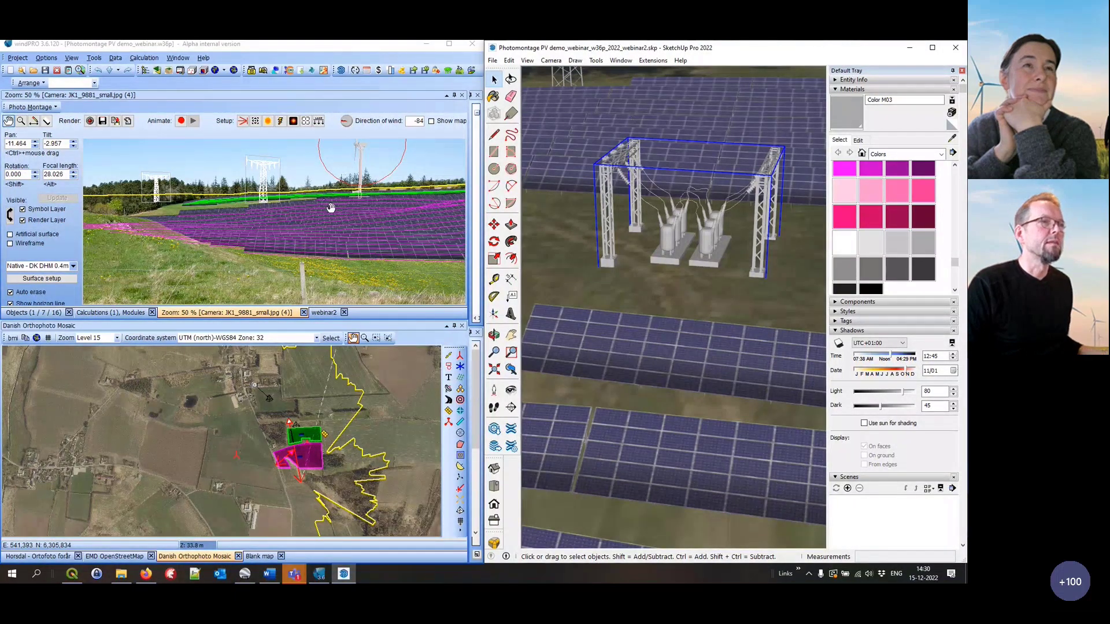
pyautogui.click(596, 61)
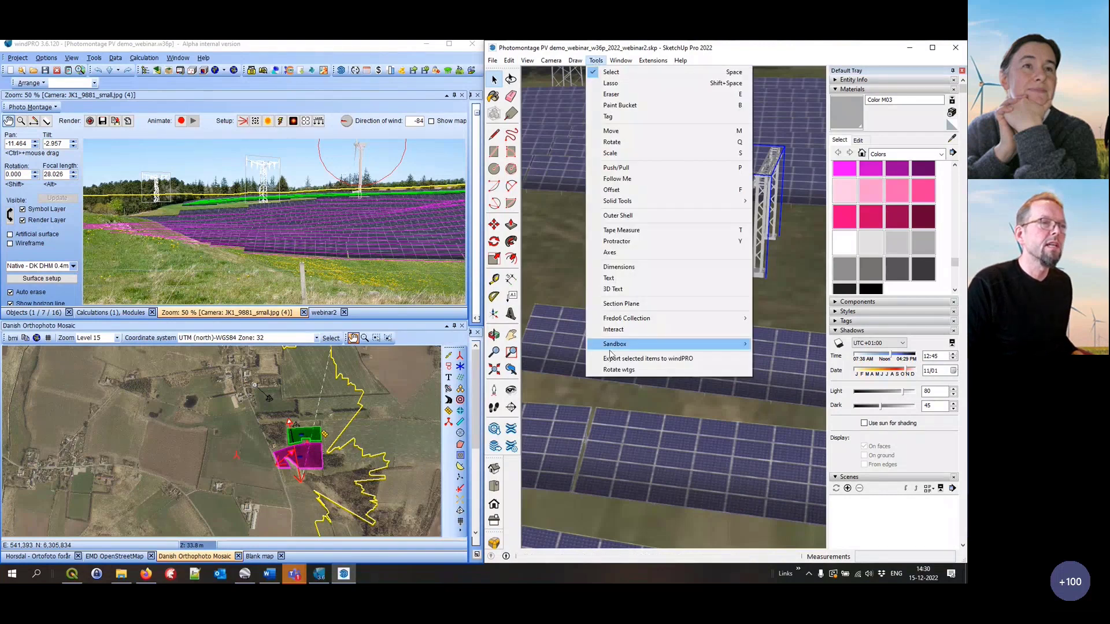
pyautogui.click(657, 359)
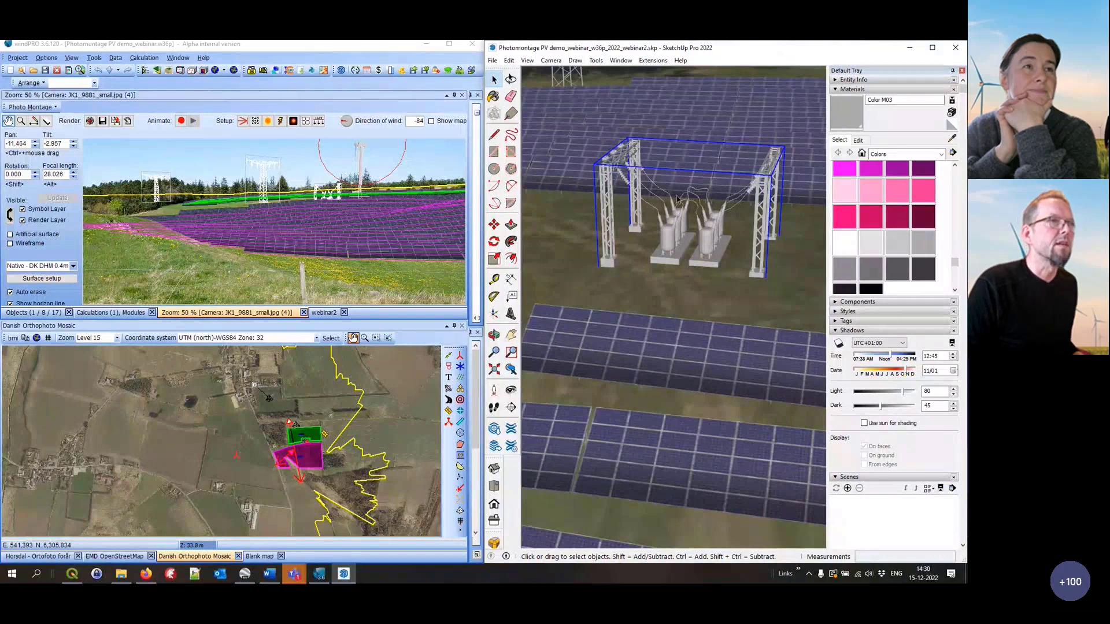
# Add several neighbouring solar panel tables to the selection, then reduce it to the transformer station alone
pyautogui.keyDown('shift'); pyautogui.click(568, 107); pyautogui.keyUp('shift')
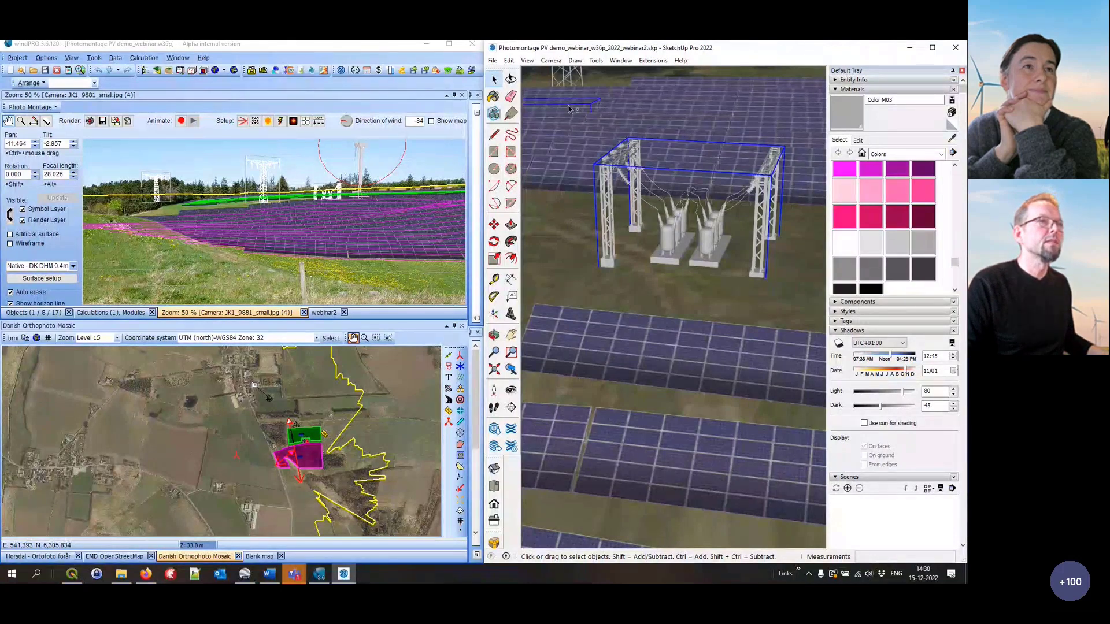
pyautogui.keyDown('shift'); pyautogui.click(759, 138); pyautogui.keyUp('shift')
pyautogui.keyDown('shift'); pyautogui.click(688, 358); pyautogui.keyUp('shift')
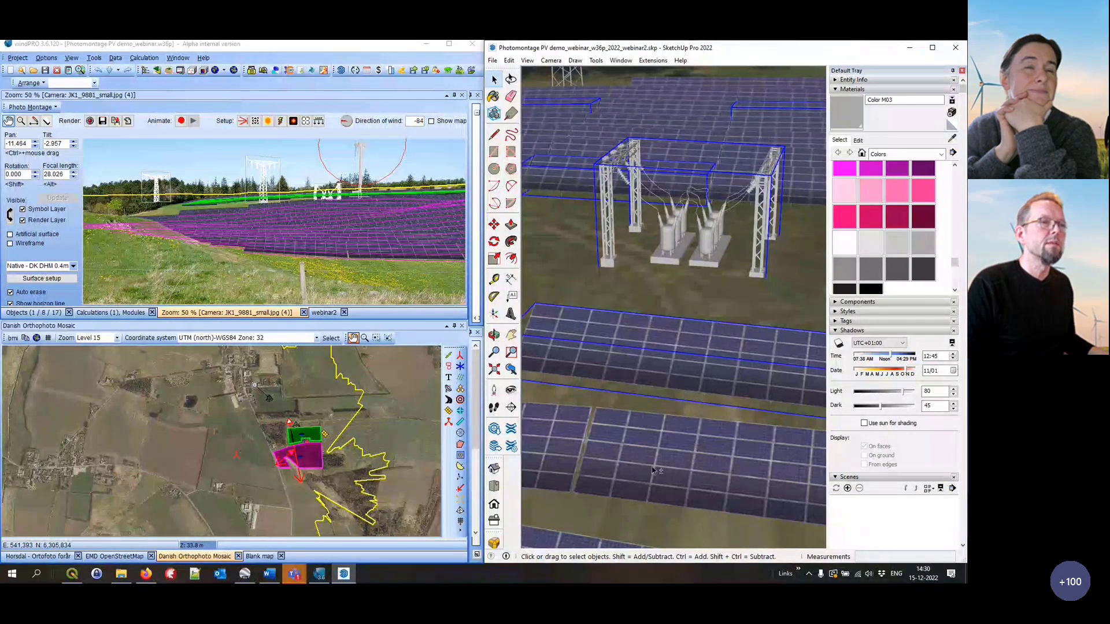
pyautogui.keyDown('shift'); pyautogui.click(654, 470); pyautogui.keyUp('shift')
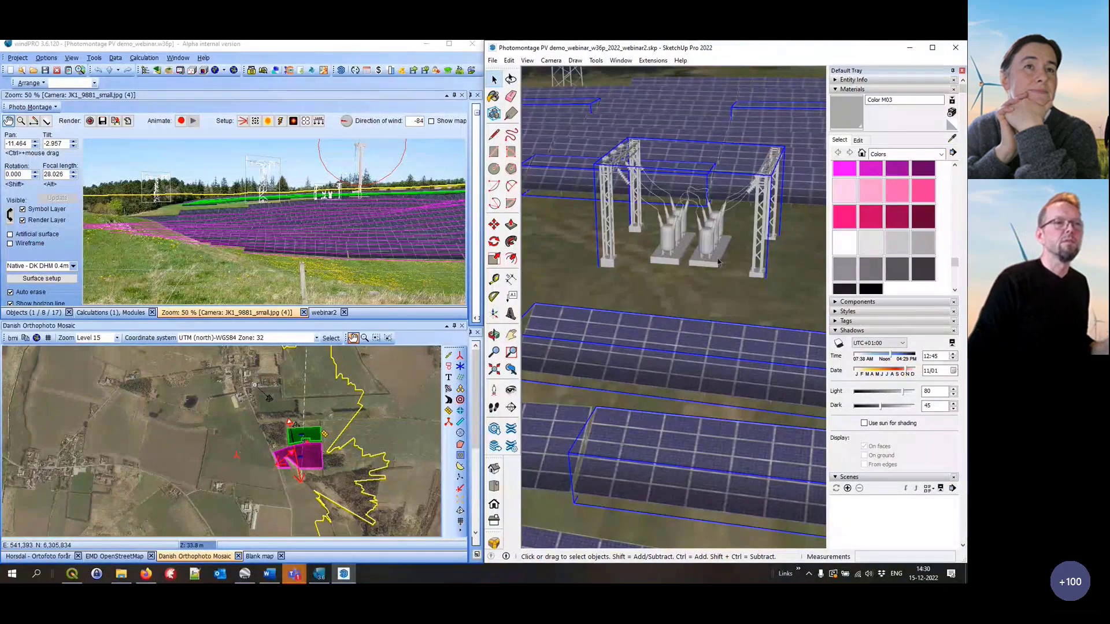
pyautogui.click(715, 293)
pyautogui.click(707, 247)
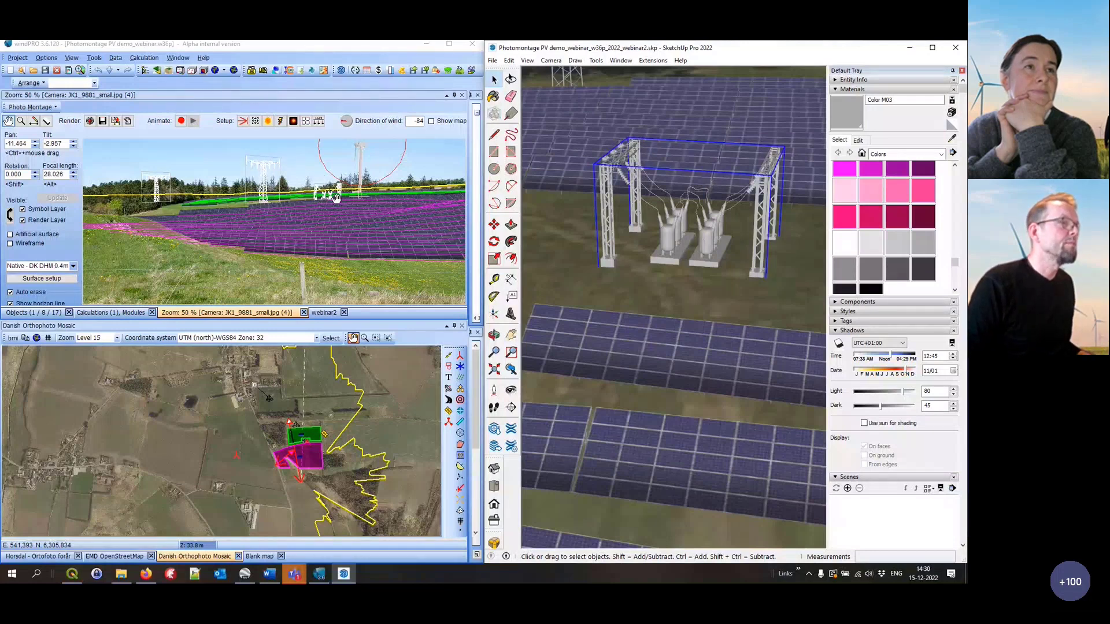
# Examine where the transformer station sits on the windPRO orthophoto map and within the whole SketchUp solar park
pyautogui.click(311, 439)
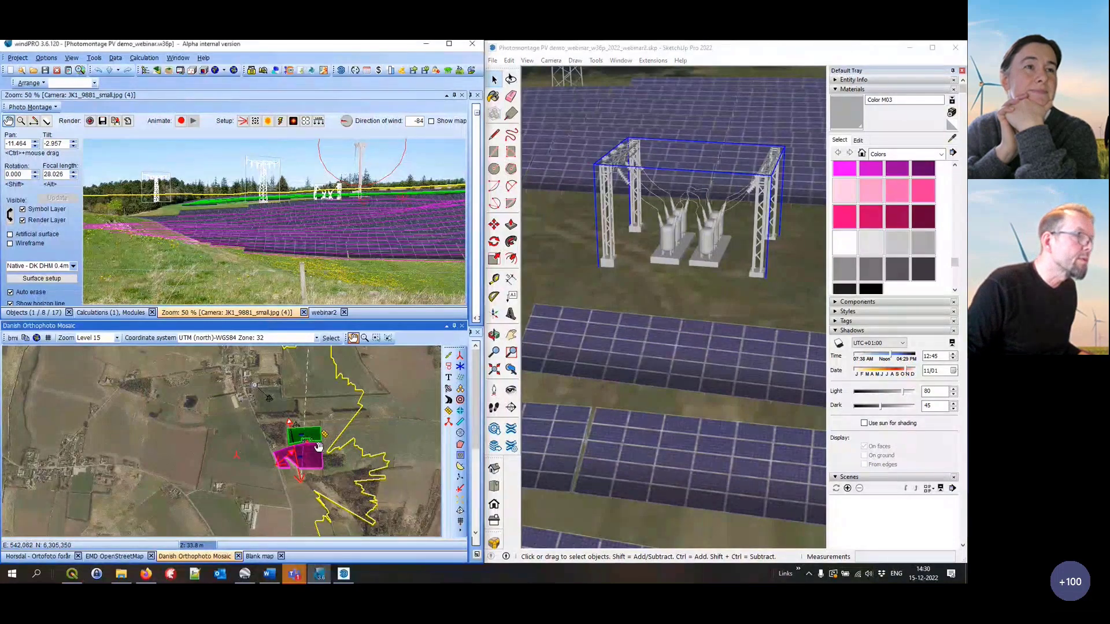
pyautogui.scroll(3, 319, 447)
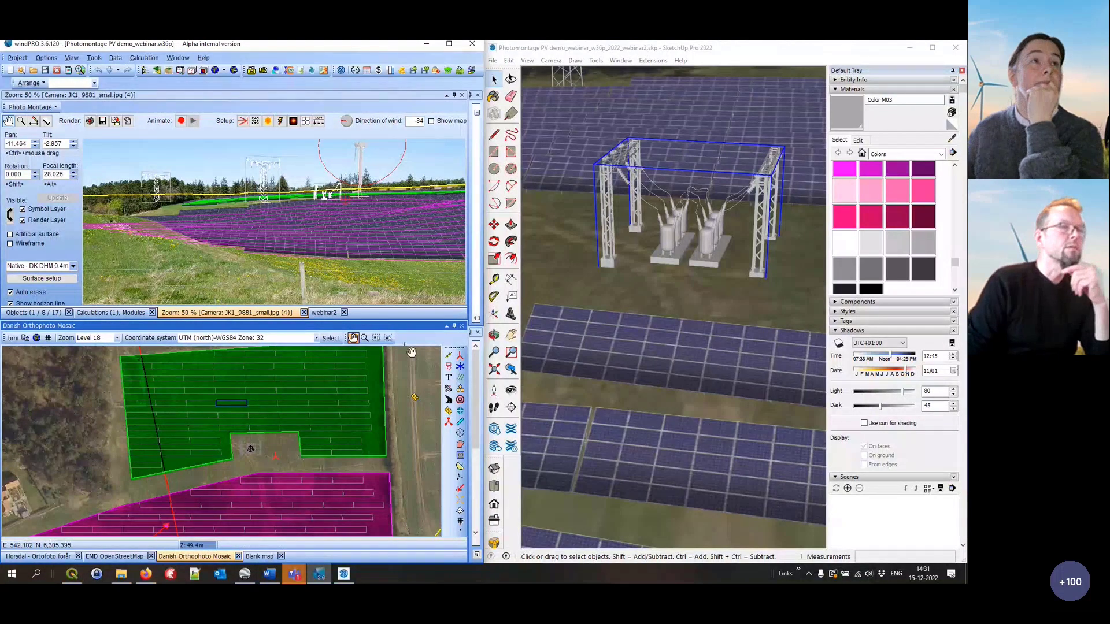
pyautogui.click(551, 236)
pyautogui.scroll(-3, 553, 235)
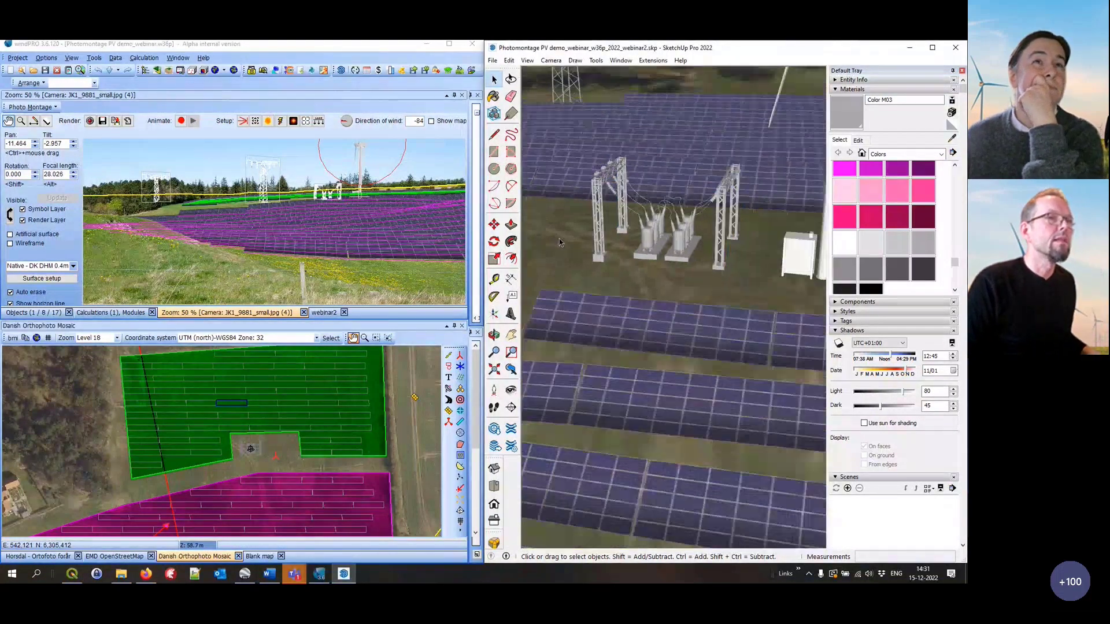
pyautogui.scroll(-8, 656, 256)
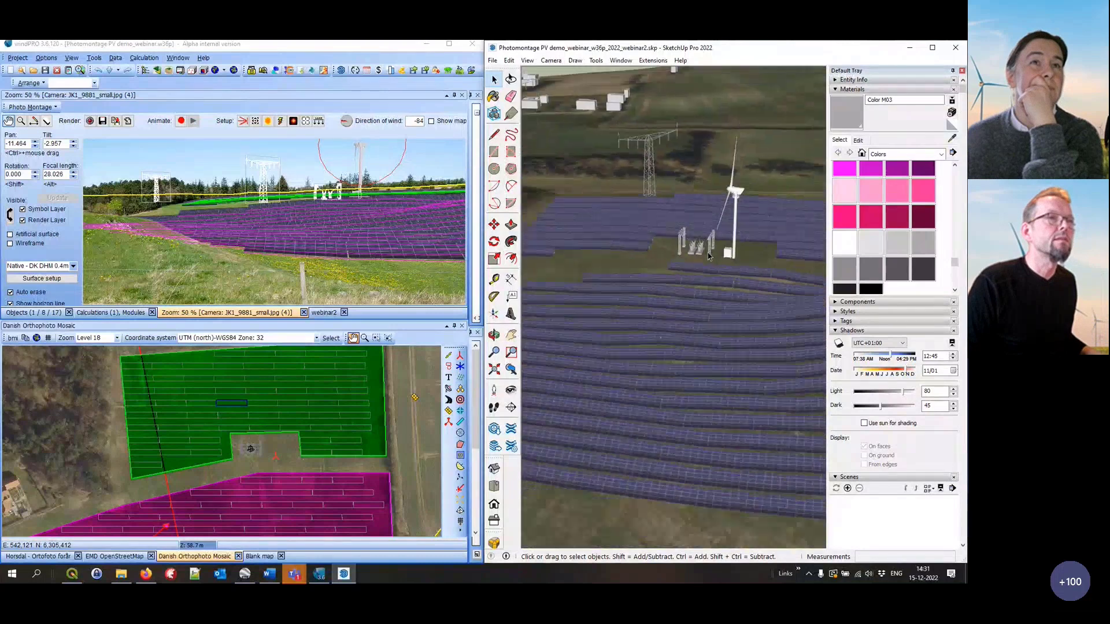
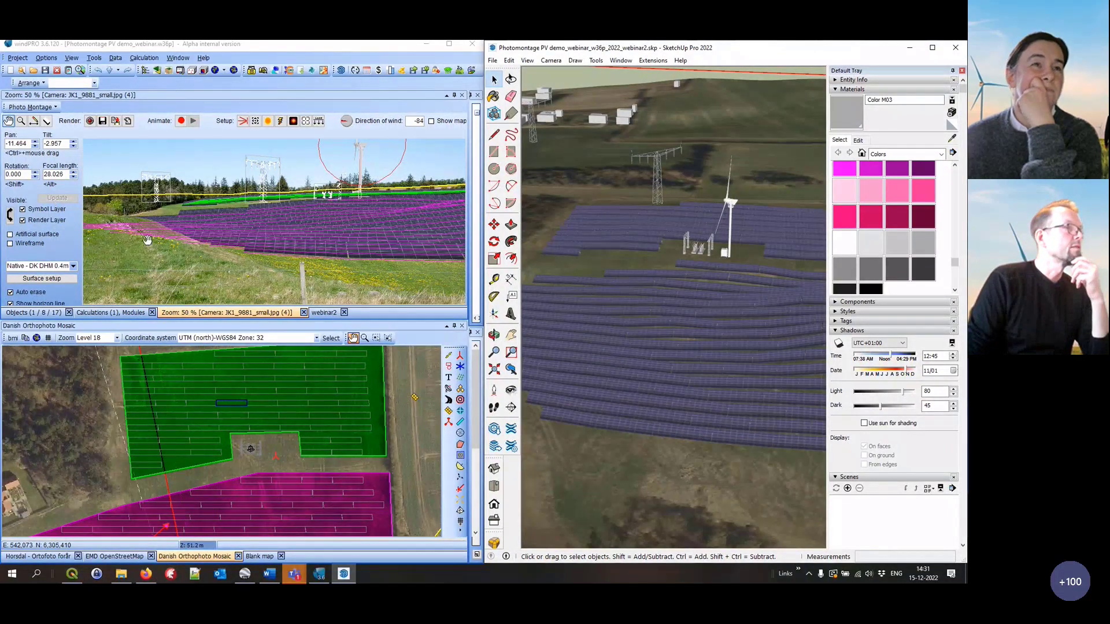
# Add a fence exporter to the webinar2 setup in windPRO, using the Fence04.skp template scaled to a height of 2 m
pyautogui.click(135, 315)
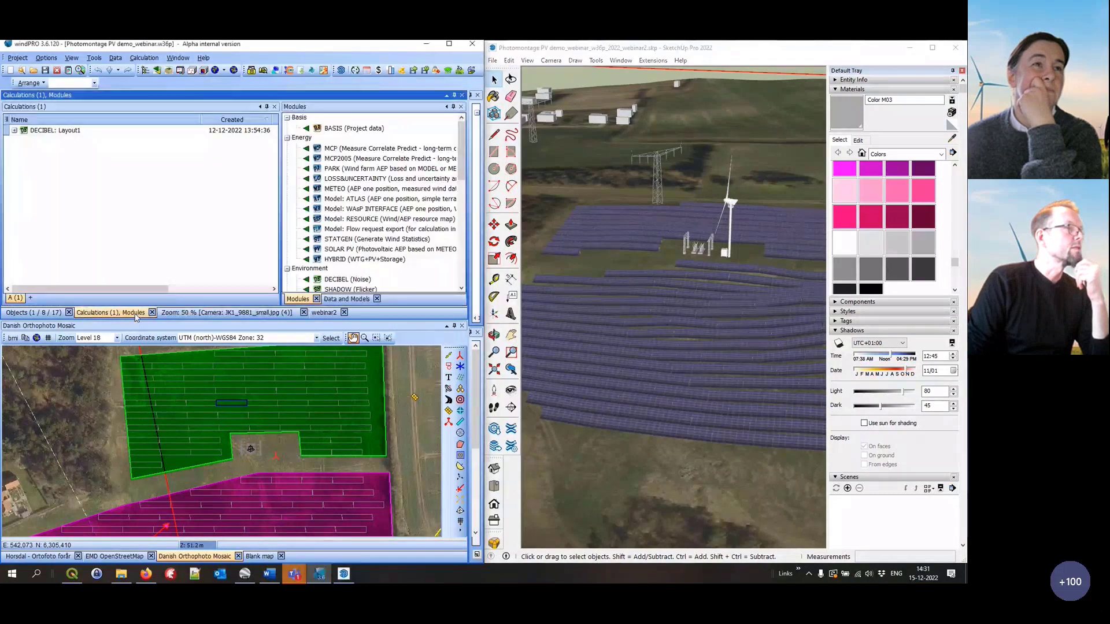
pyautogui.click(323, 312)
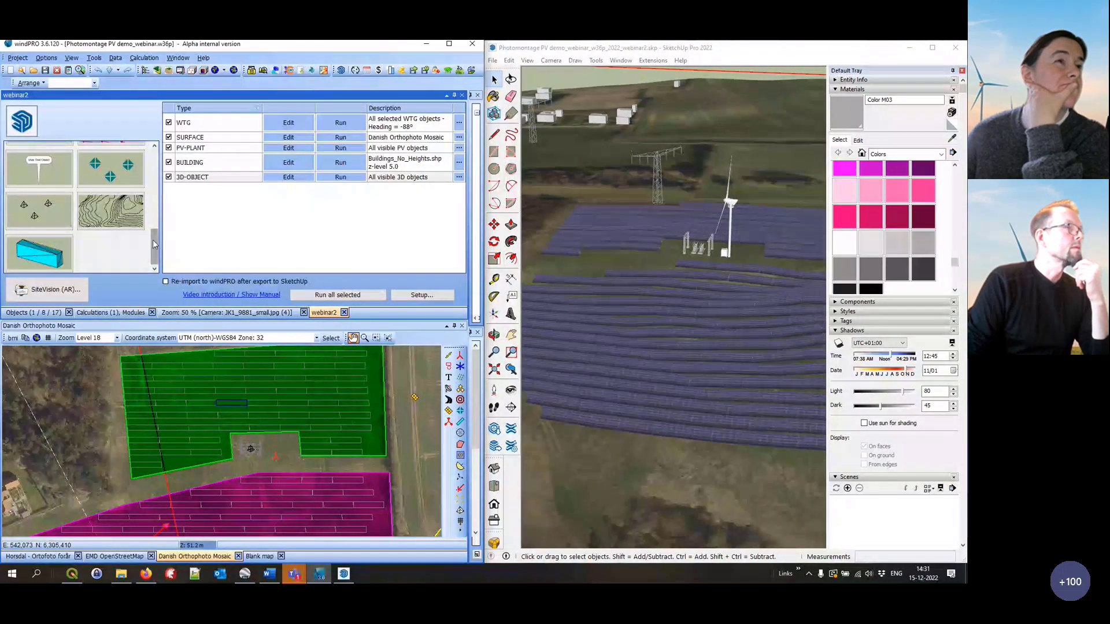
pyautogui.moveTo(152, 239); pyautogui.dragTo(155, 158)
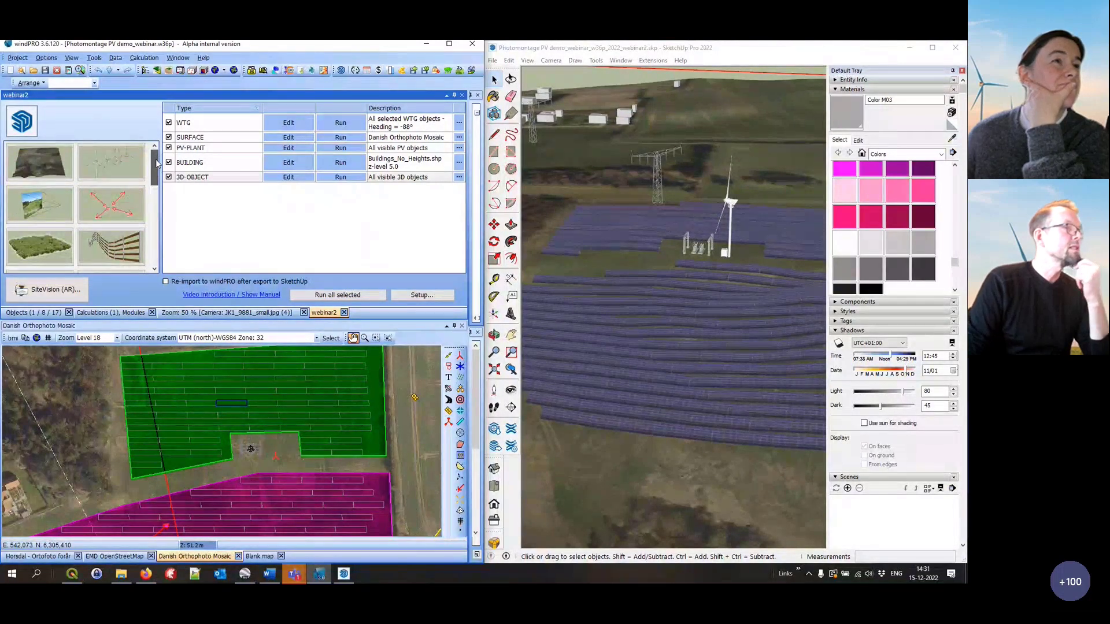
pyautogui.doubleClick(119, 247)
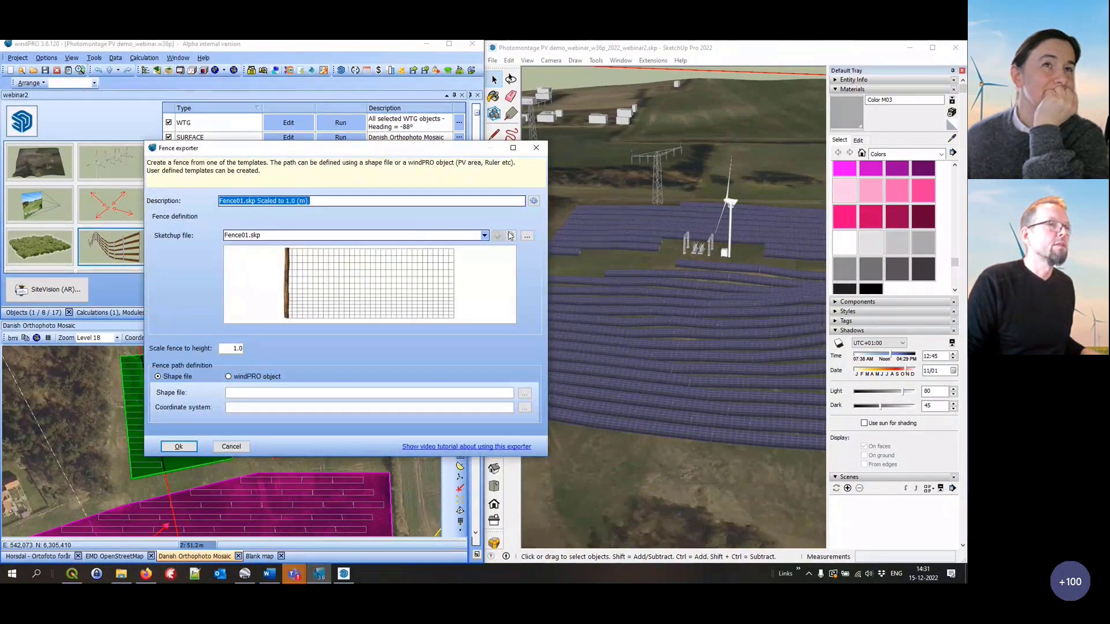
pyautogui.click(511, 236)
pyautogui.click(510, 236)
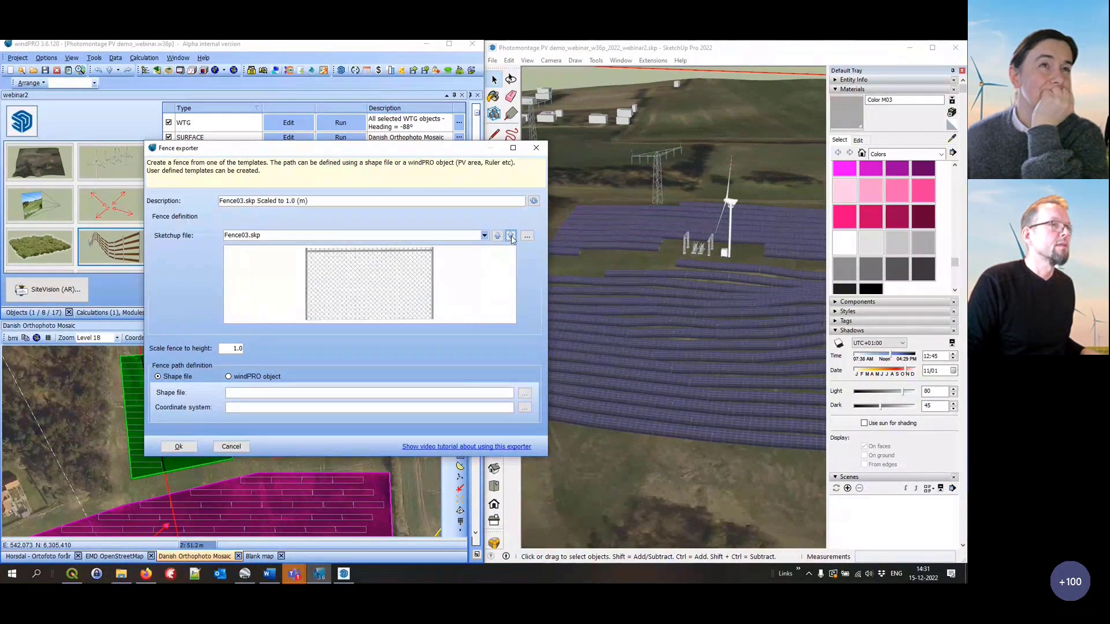
pyautogui.click(511, 236)
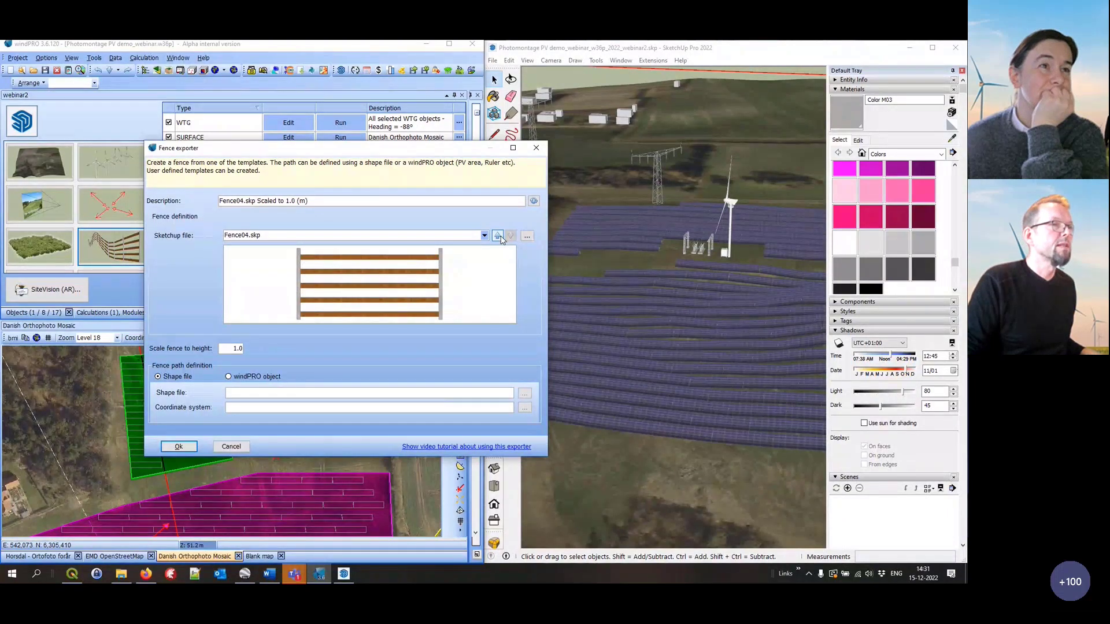
pyautogui.click(497, 236)
pyautogui.click(510, 235)
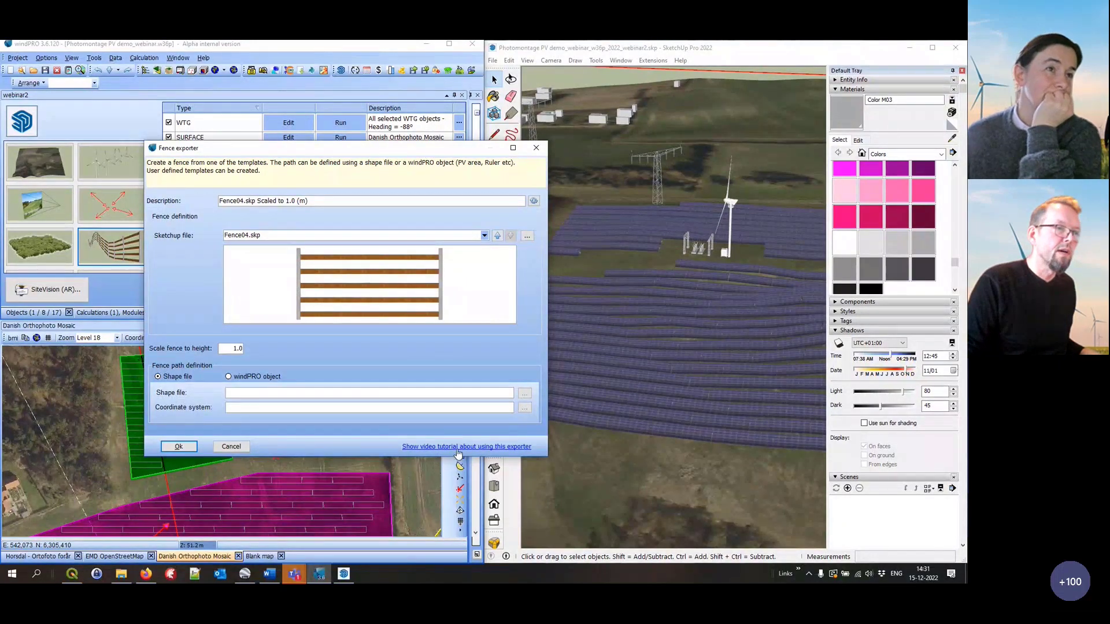
pyautogui.doubleClick(234, 349)
pyautogui.write('2')
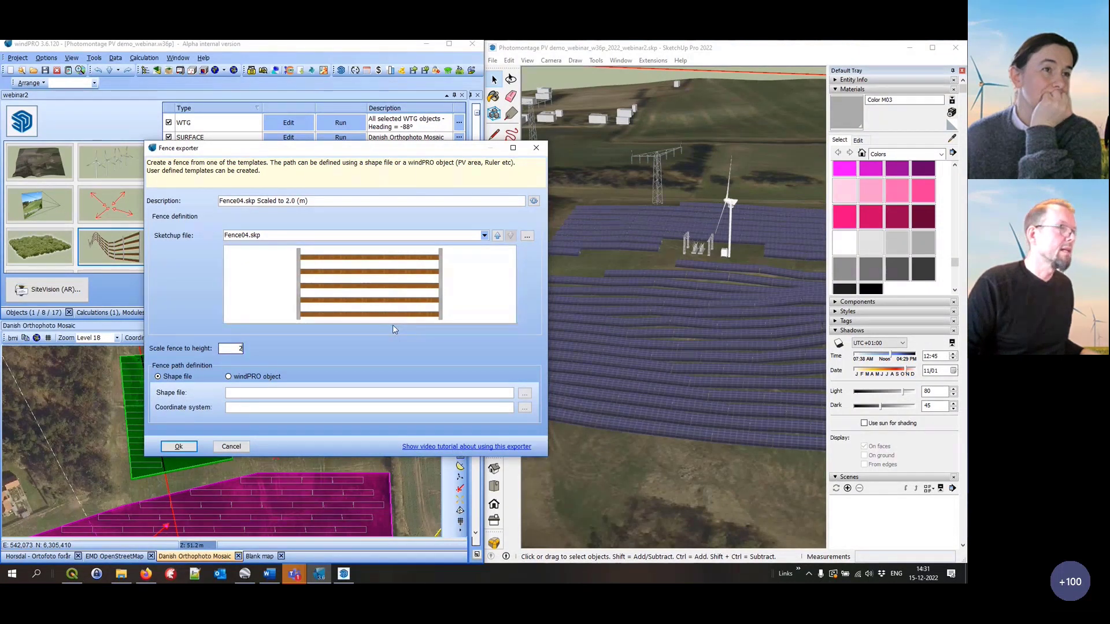
# Define the fence path from windPRO objects with a new Solar PV areas exporter for all visible objects, and accept the fence exporter
pyautogui.click(228, 377)
pyautogui.click(507, 408)
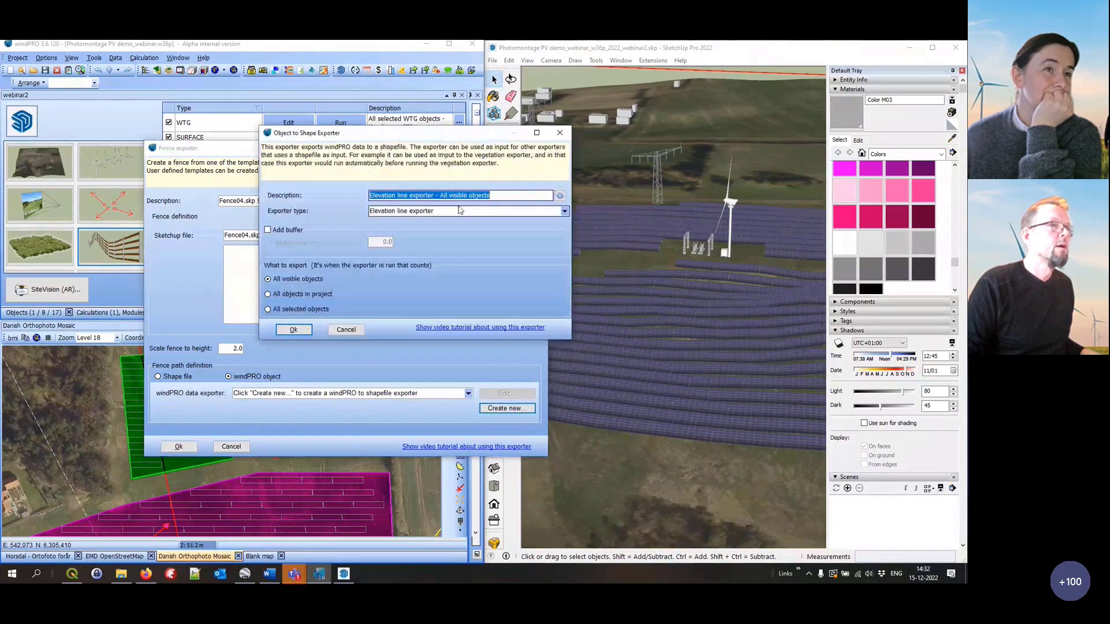
pyautogui.click(452, 211)
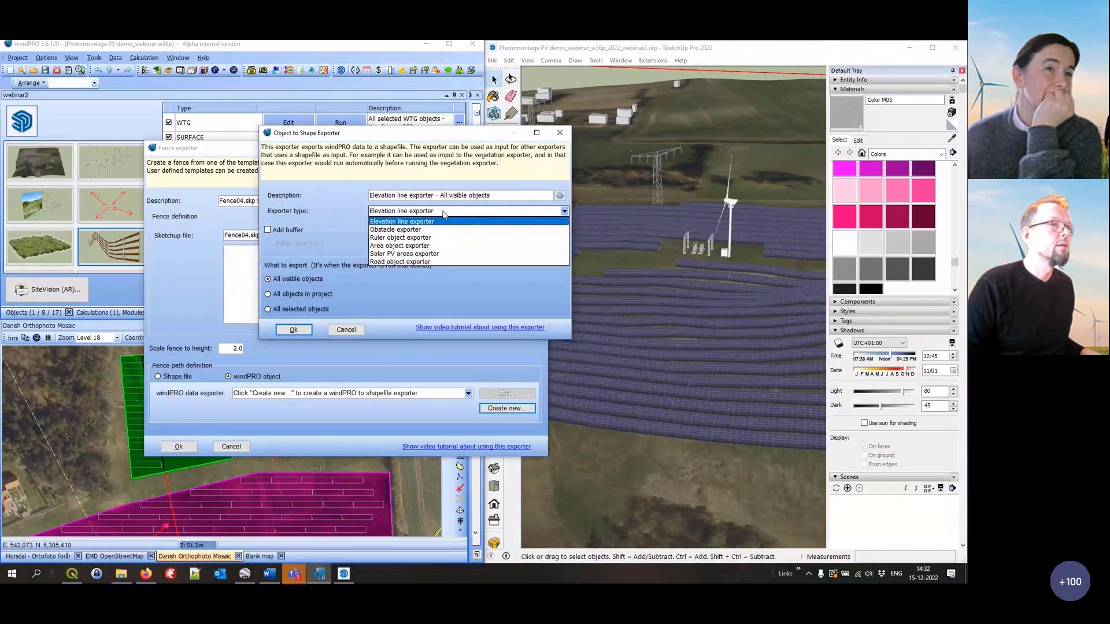
pyautogui.click(417, 254)
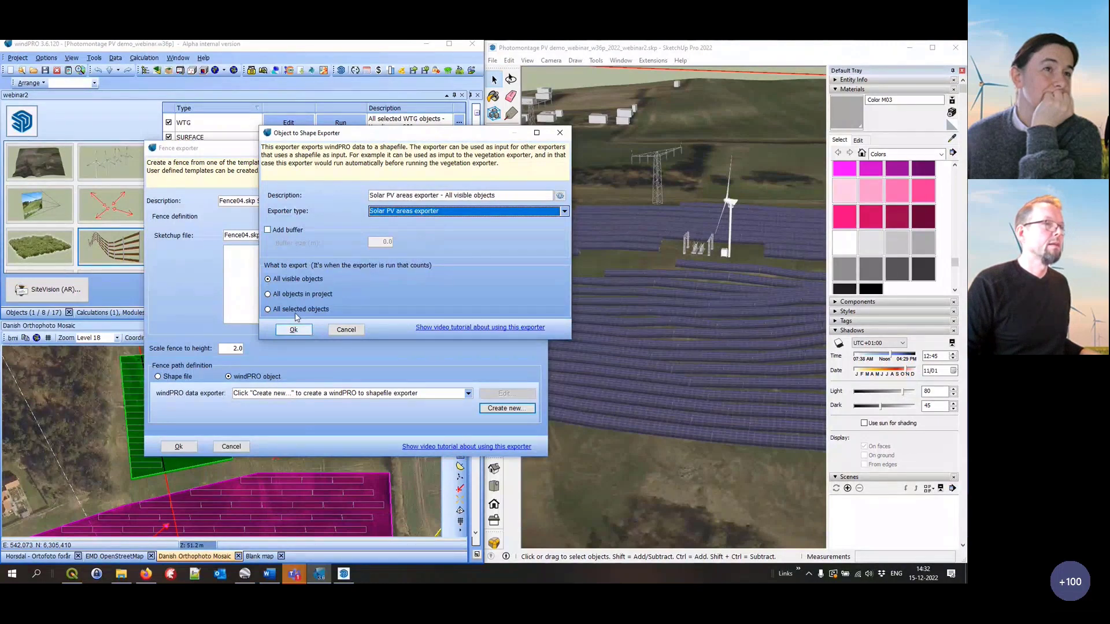
pyautogui.click(301, 329)
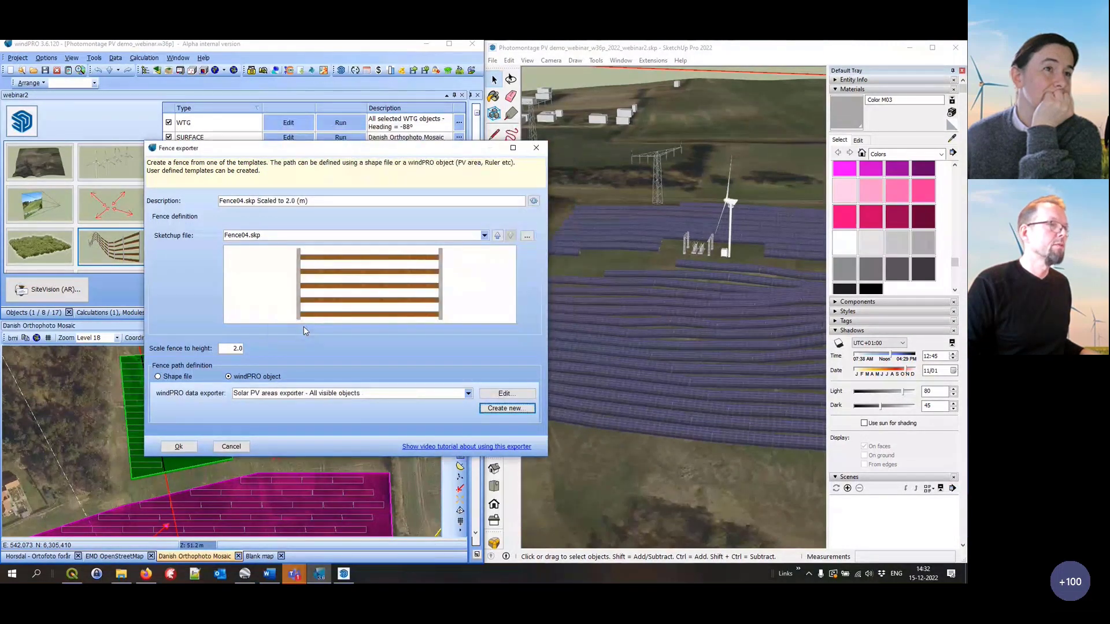
pyautogui.click(181, 445)
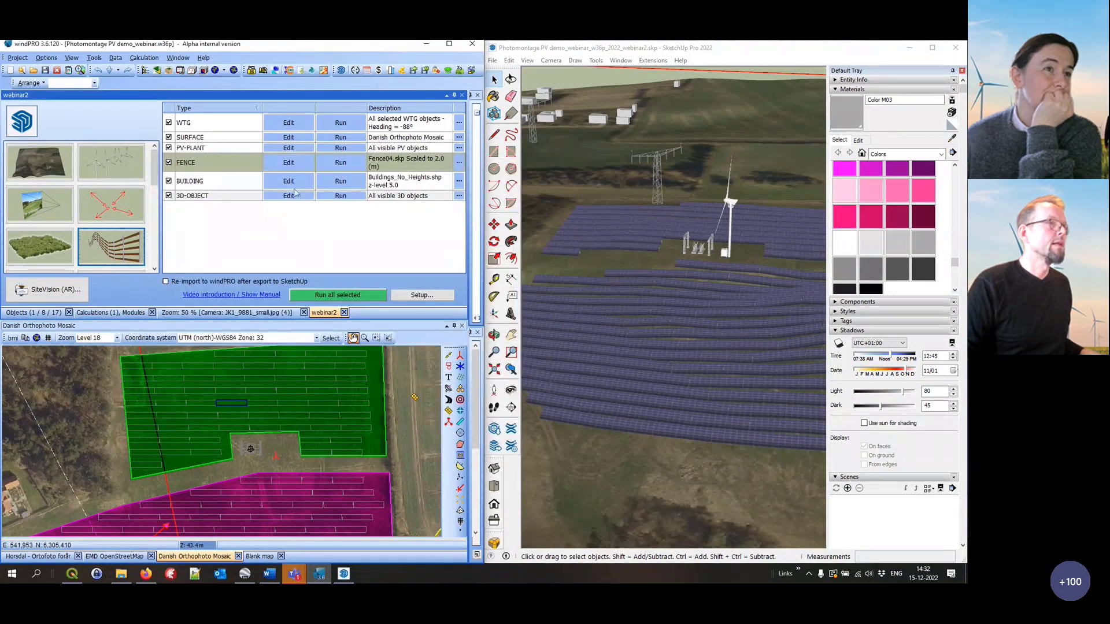
# Run the Fence04.skp fence exporter to generate the fencing in the SketchUp model
pyautogui.click(341, 163)
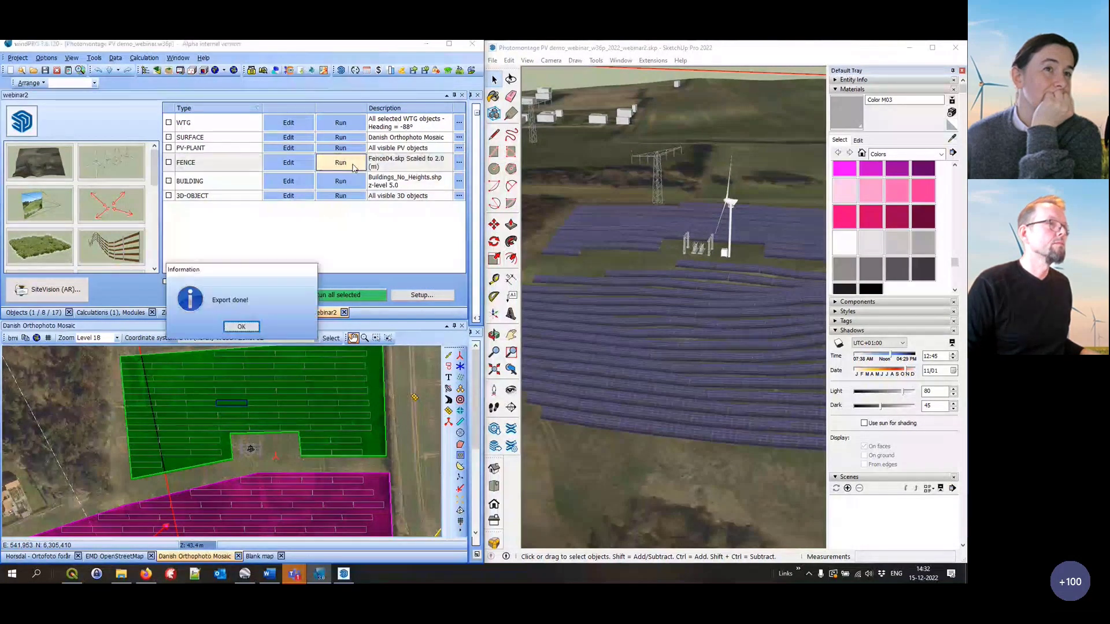
pyautogui.click(241, 327)
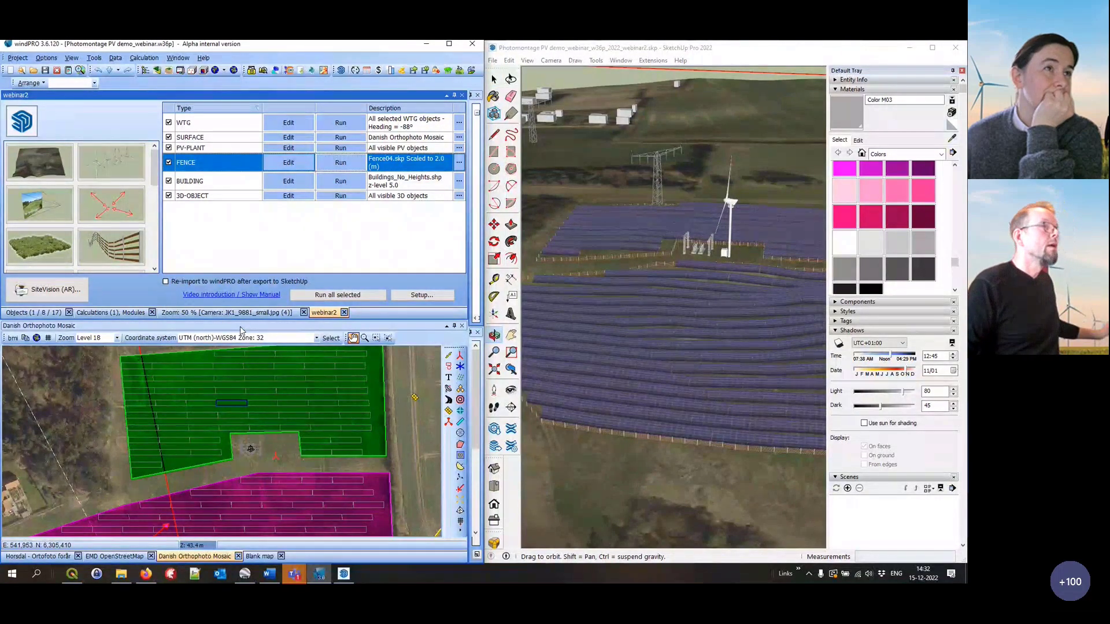
# Examine the exported fence along the solar areas and around the clearing in SketchUp, and bring up the JK1_9881_small.jpg photomontage in windPRO
pyautogui.moveTo(678, 363); pyautogui.dragTo(750, 307)
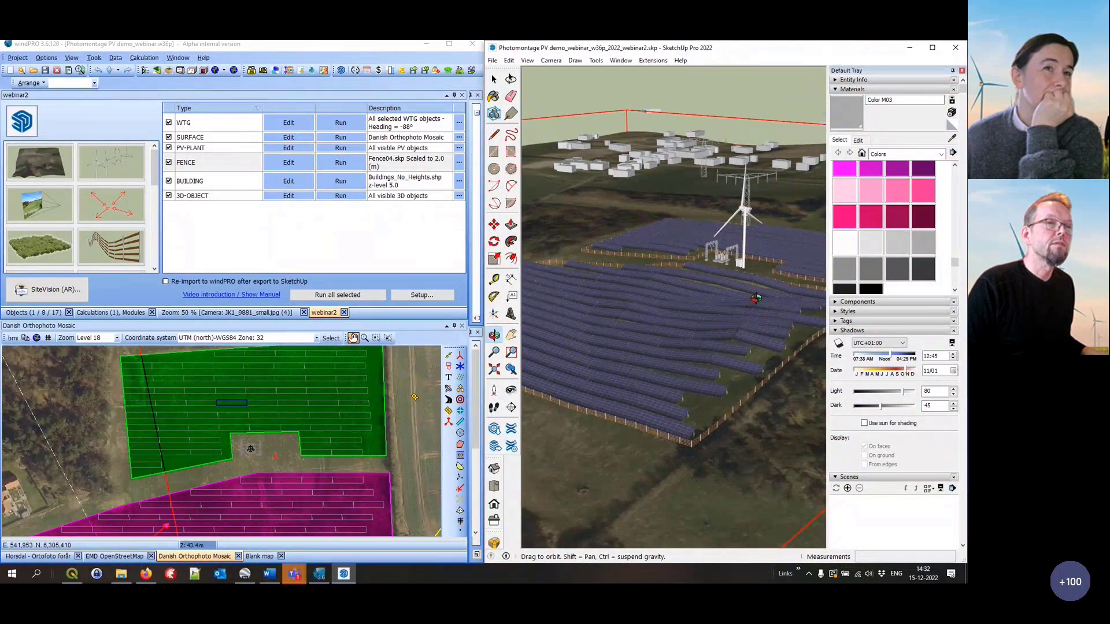
pyautogui.scroll(3, 750, 309)
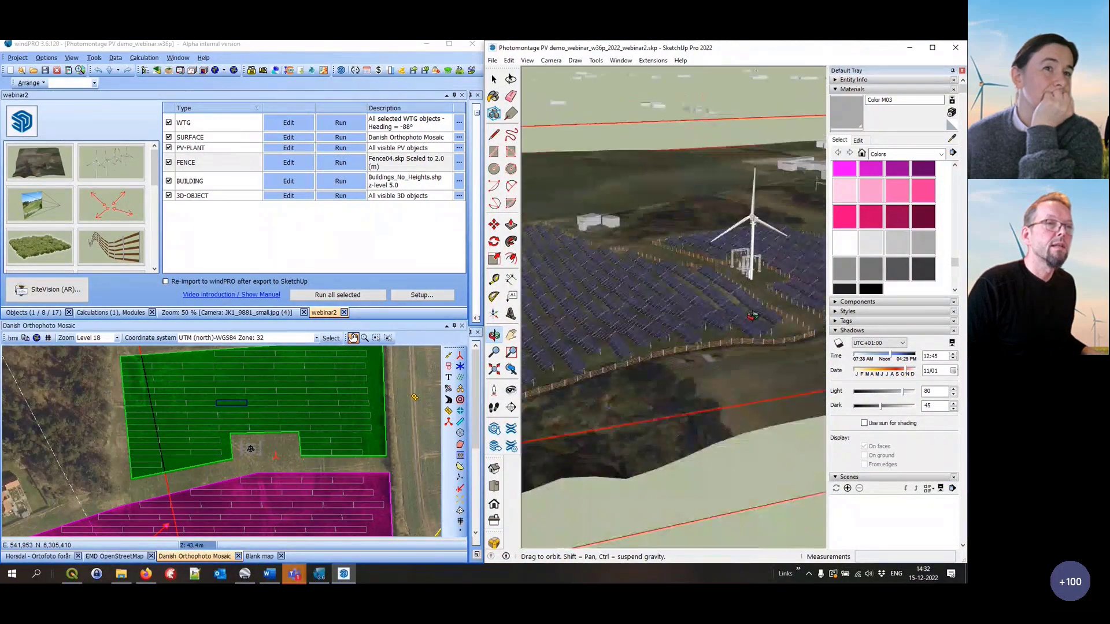
pyautogui.scroll(2, 751, 316)
pyautogui.scroll(3, 688, 326)
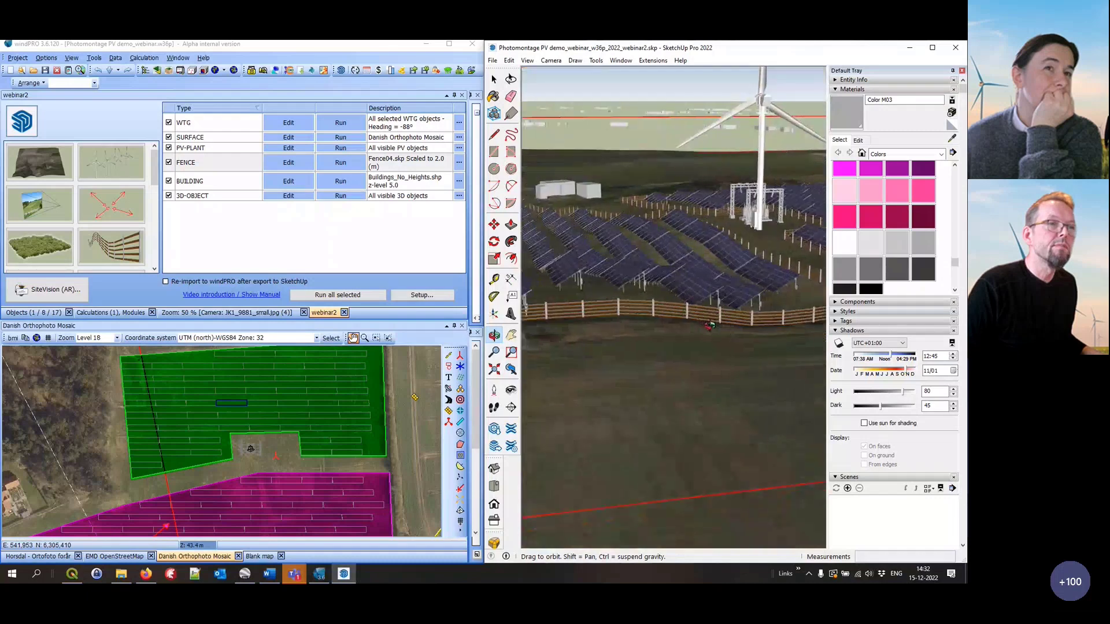
pyautogui.moveTo(755, 315)
pyautogui.mouseDown()
pyautogui.moveTo(775, 320)
pyautogui.moveTo(740, 300)
pyautogui.moveTo(734, 315)
pyautogui.mouseUp()
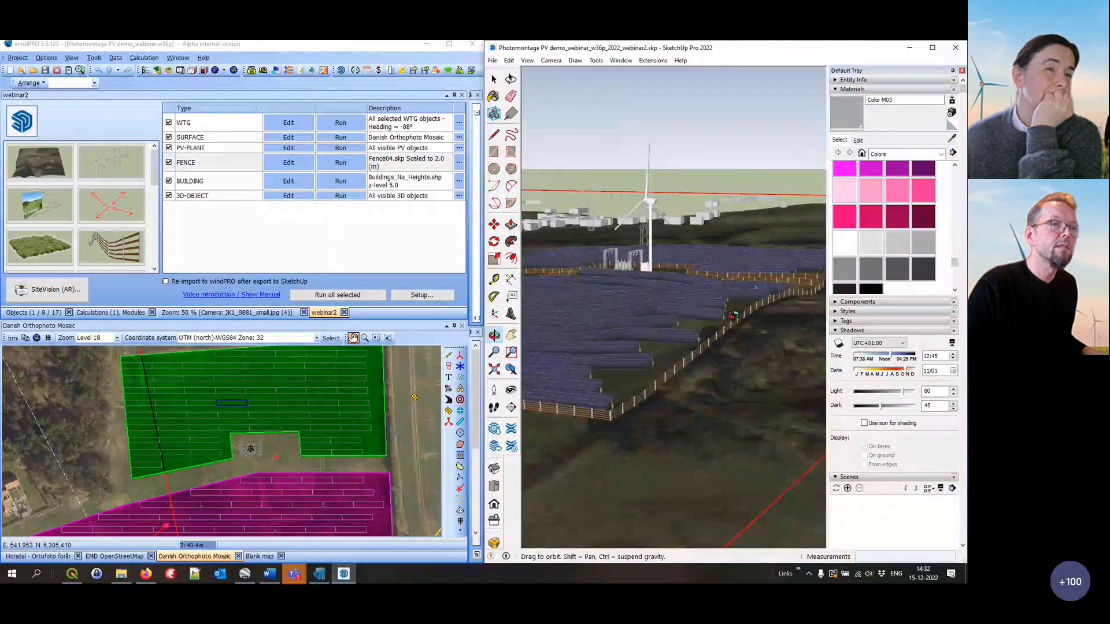
pyautogui.moveTo(627, 360)
pyautogui.mouseDown()
pyautogui.moveTo(665, 370)
pyautogui.moveTo(704, 331)
pyautogui.moveTo(735, 383)
pyautogui.moveTo(788, 384)
pyautogui.moveTo(590, 418)
pyautogui.moveTo(582, 357)
pyautogui.moveTo(656, 349)
pyautogui.moveTo(579, 352)
pyautogui.moveTo(616, 327)
pyautogui.moveTo(587, 329)
pyautogui.moveTo(769, 263)
pyautogui.moveTo(716, 285)
pyautogui.moveTo(673, 343)
pyautogui.mouseUp()
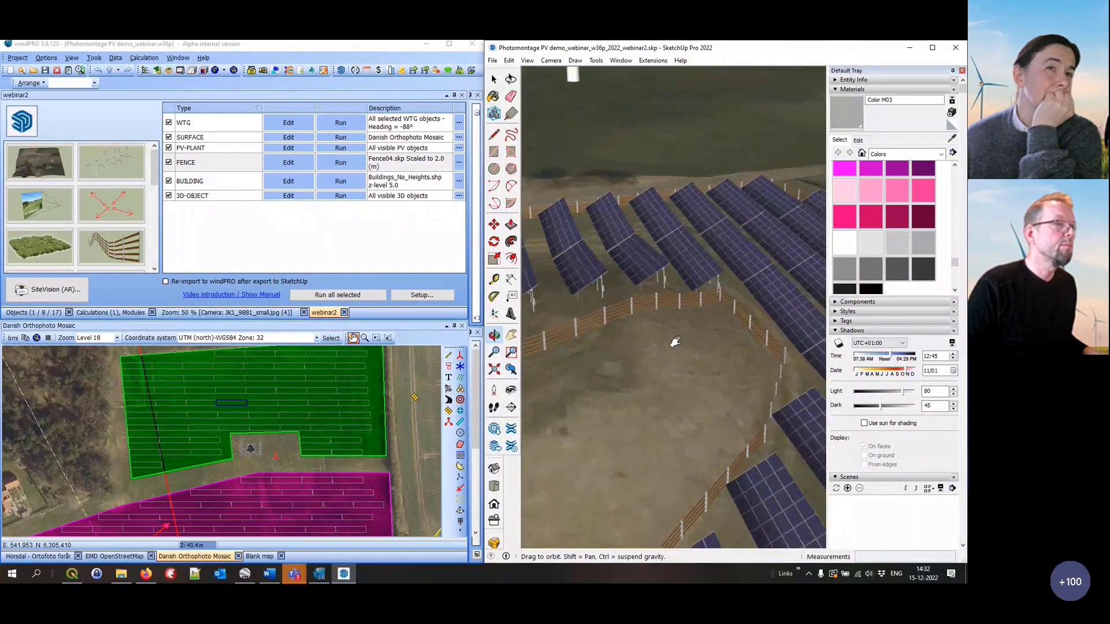
pyautogui.click(261, 313)
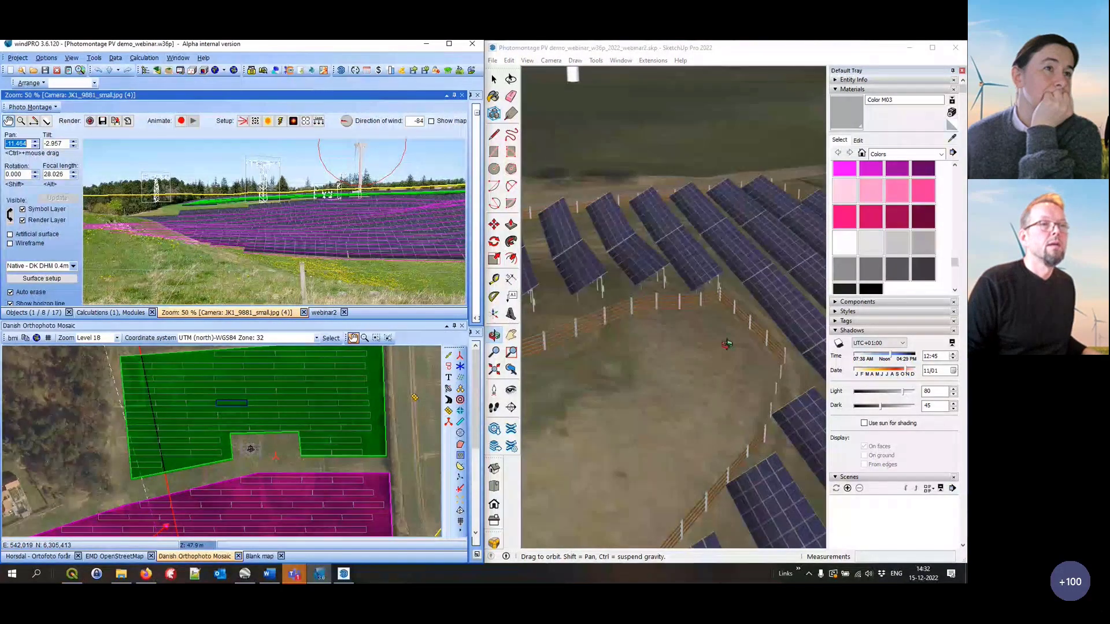
pyautogui.moveTo(727, 344)
pyautogui.mouseDown()
pyautogui.moveTo(681, 233)
pyautogui.moveTo(684, 266)
pyautogui.moveTo(623, 270)
pyautogui.mouseUp()
pyautogui.scroll(10, 624, 270)
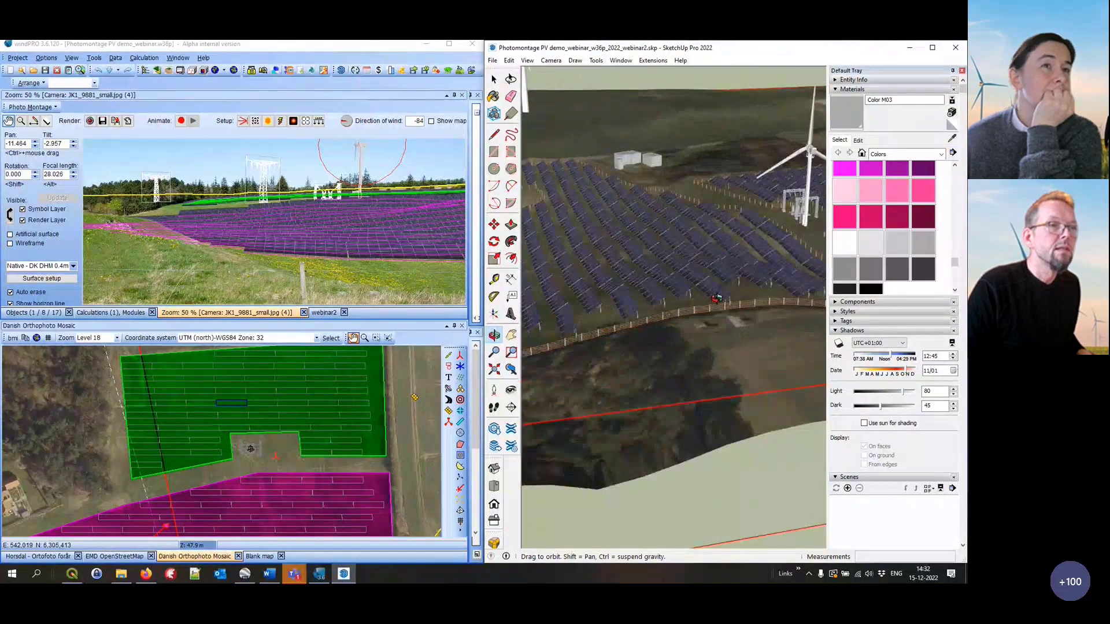
# Select individual fence sections along the solar park's boundary and inspect the fence up close and within the whole park
pyautogui.press('space')
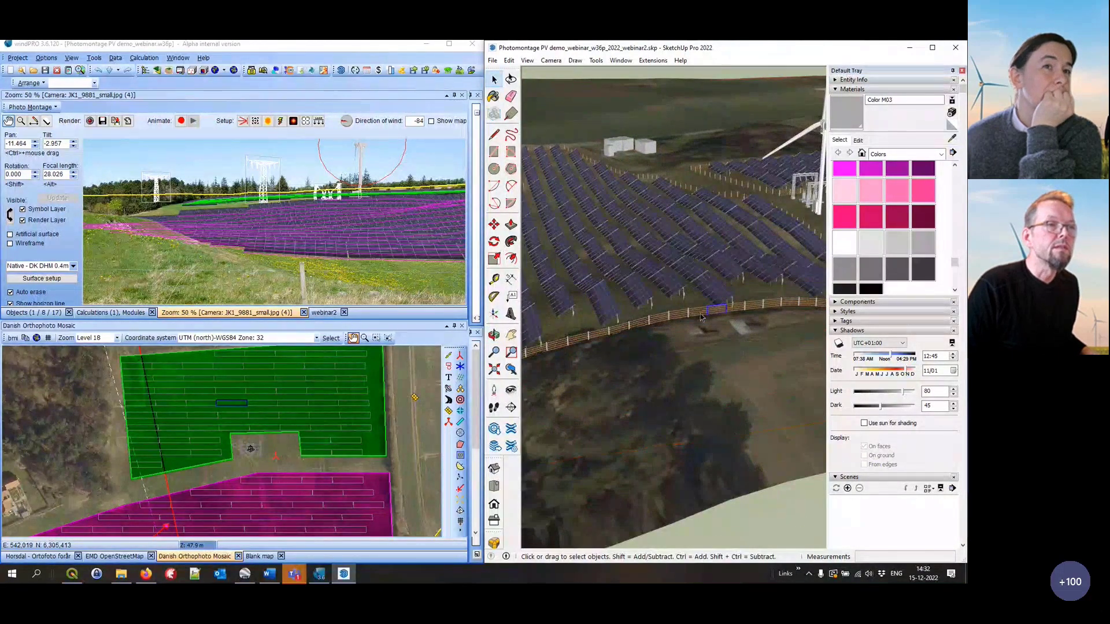
pyautogui.click(661, 319)
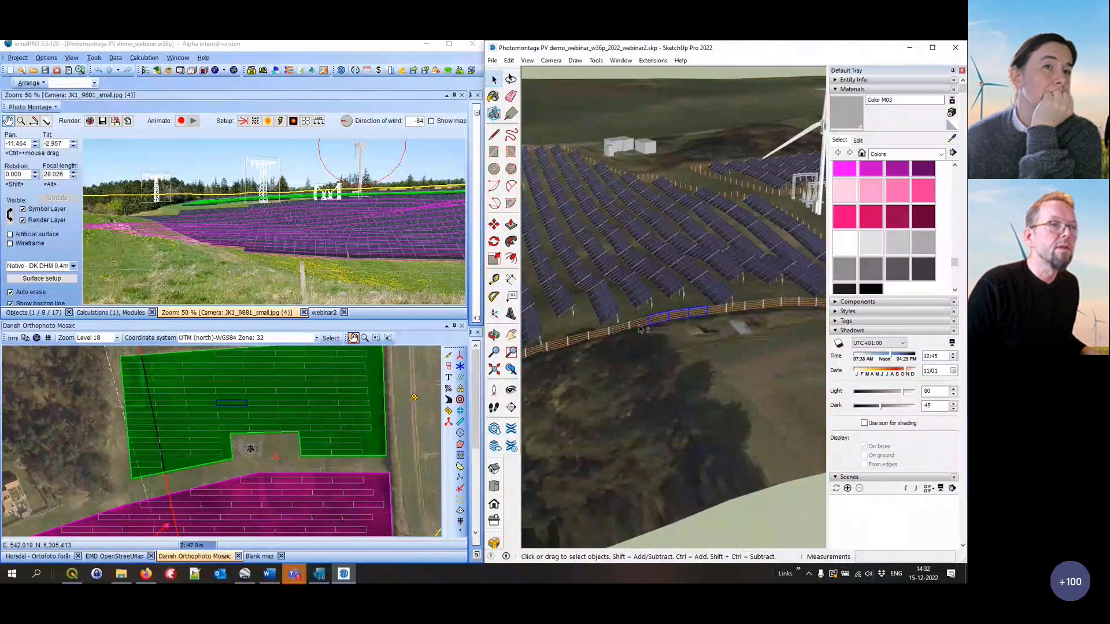
pyautogui.scroll(-5, 755, 251)
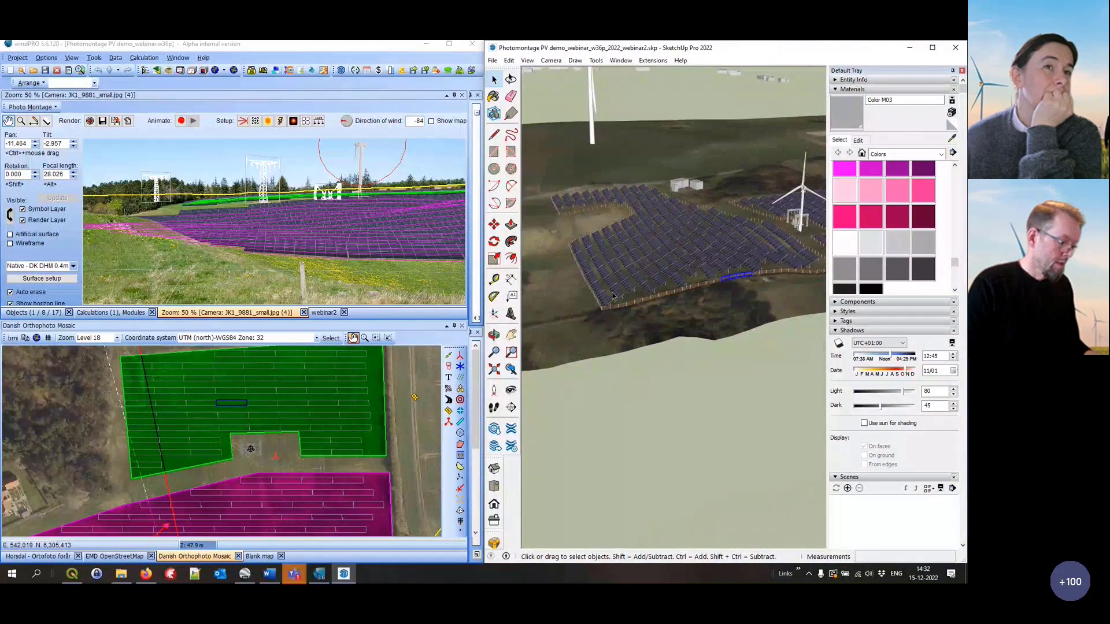
pyautogui.moveTo(613, 296)
pyautogui.mouseDown(button='middle')
pyautogui.moveTo(691, 297)
pyautogui.moveTo(560, 273)
pyautogui.moveTo(565, 249)
pyautogui.mouseUp(button='middle')
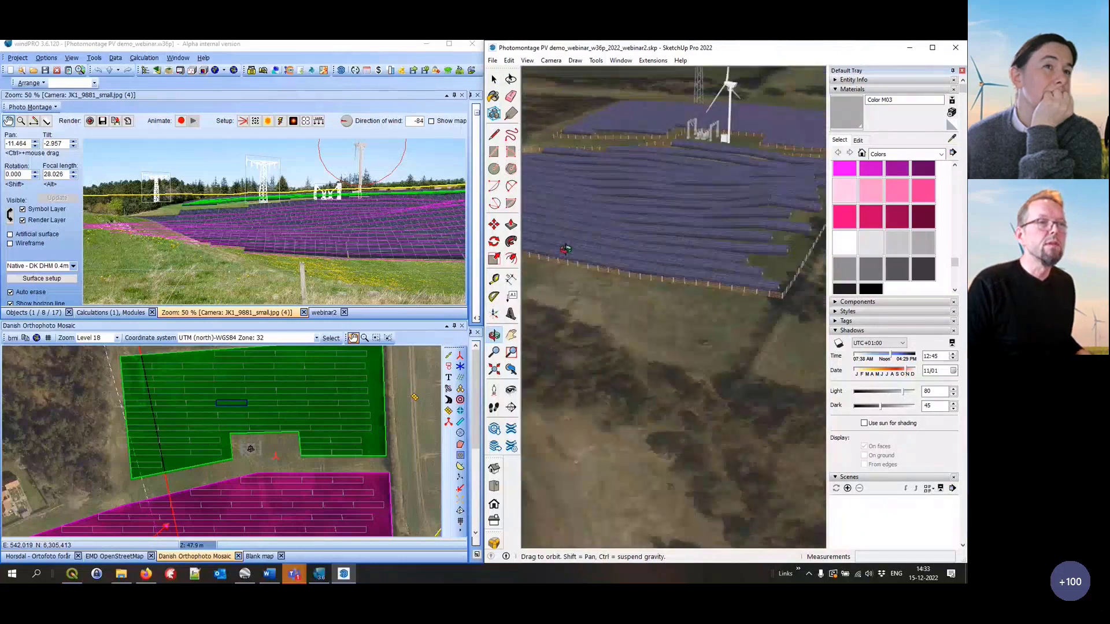
pyautogui.scroll(3, 699, 286)
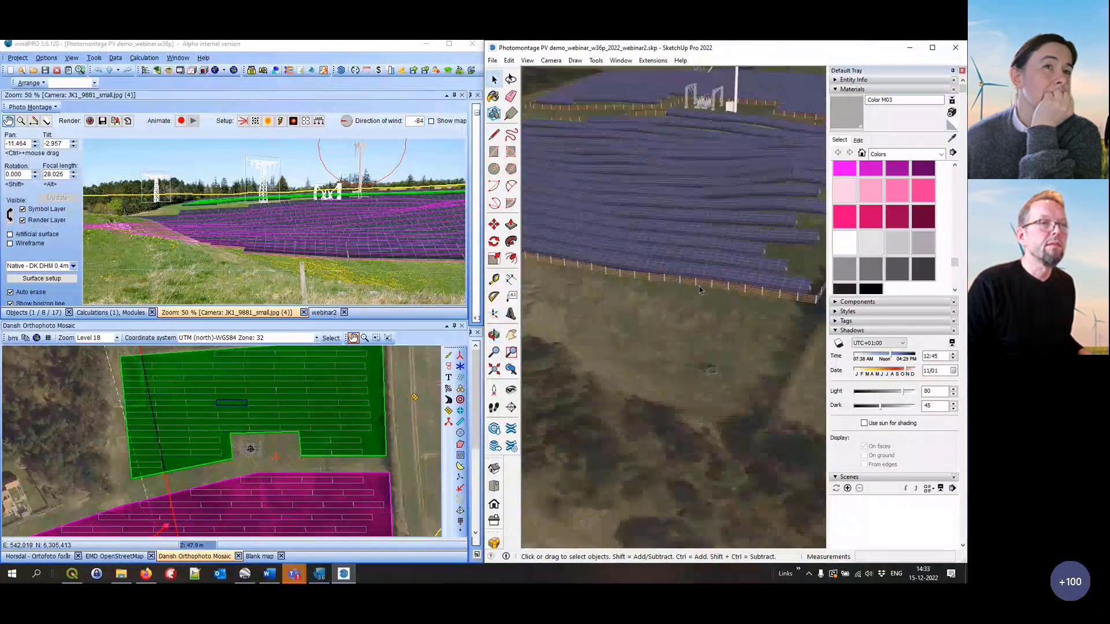
pyautogui.scroll(2, 699, 290)
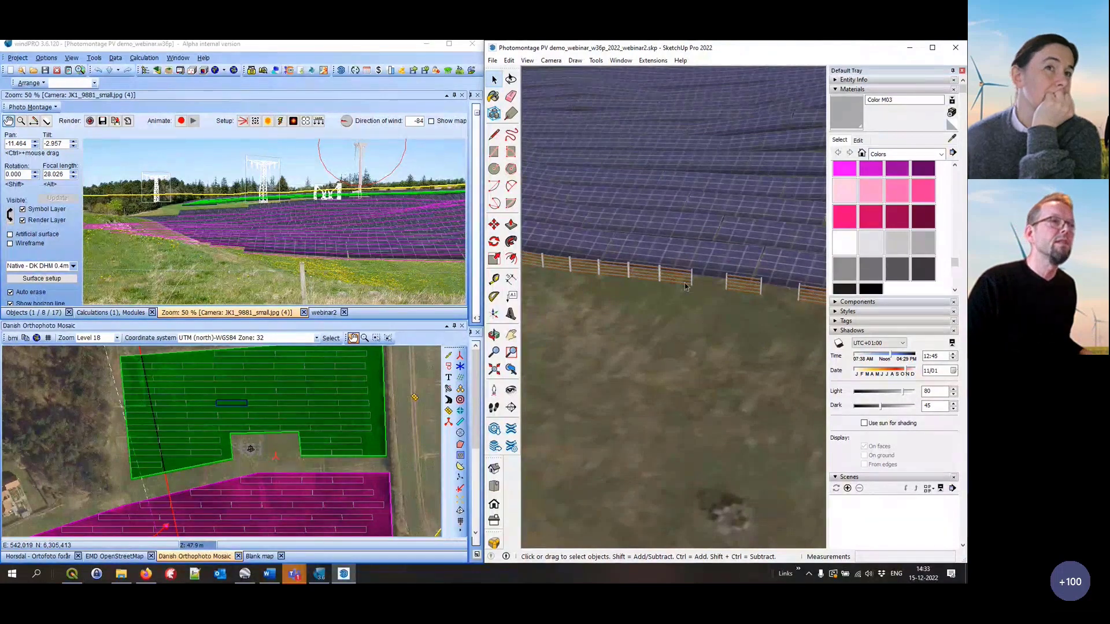
pyautogui.scroll(-3, 699, 289)
pyautogui.scroll(-5, 699, 277)
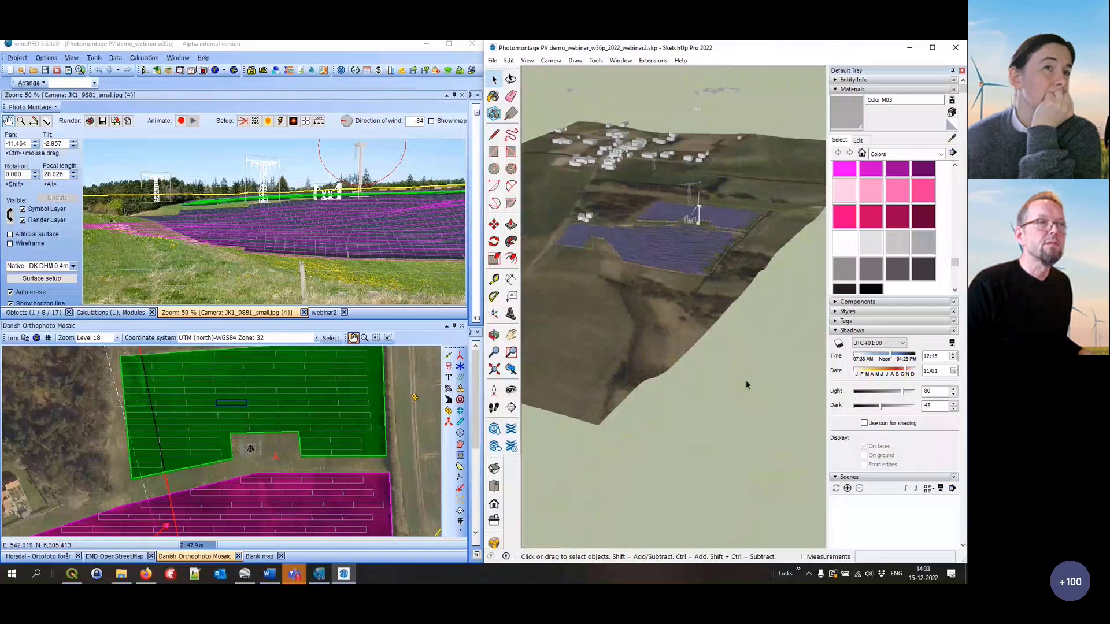
# Show the model's tags in place of the materials and hide all exported tags from the WTG objects through Fence04.skp, except Untagged
pyautogui.scroll(10, 895, 172)
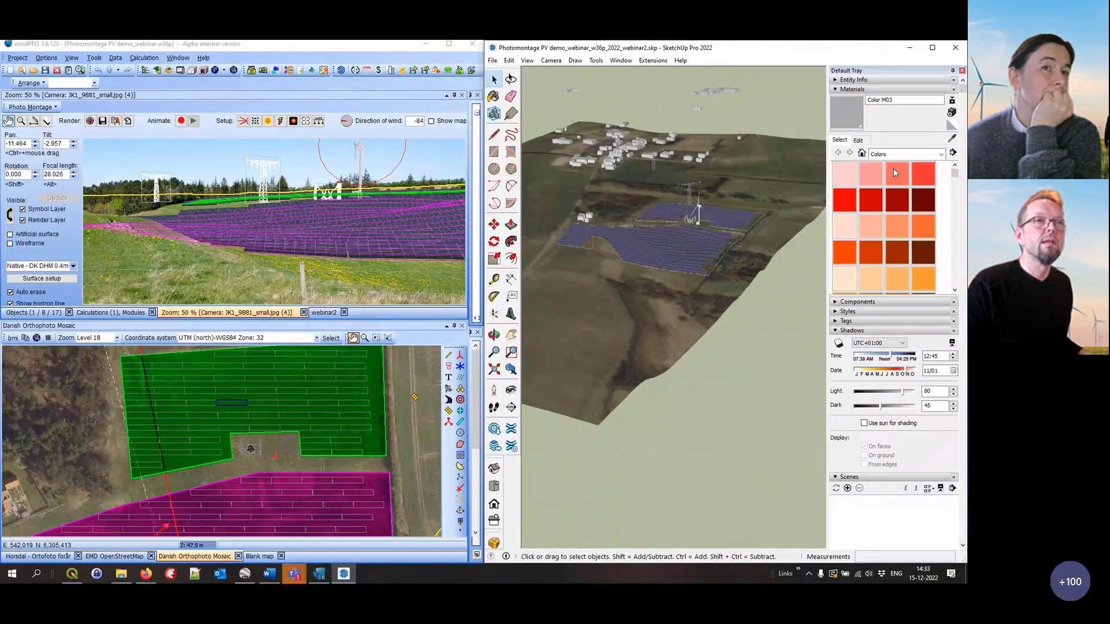
pyautogui.click(836, 90)
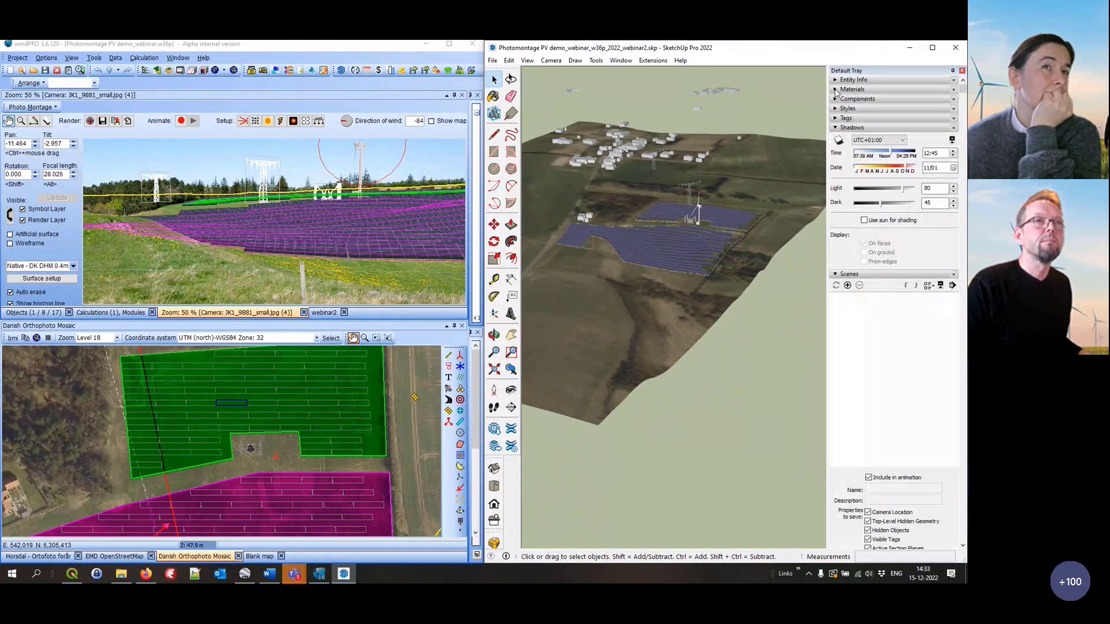
pyautogui.click(839, 119)
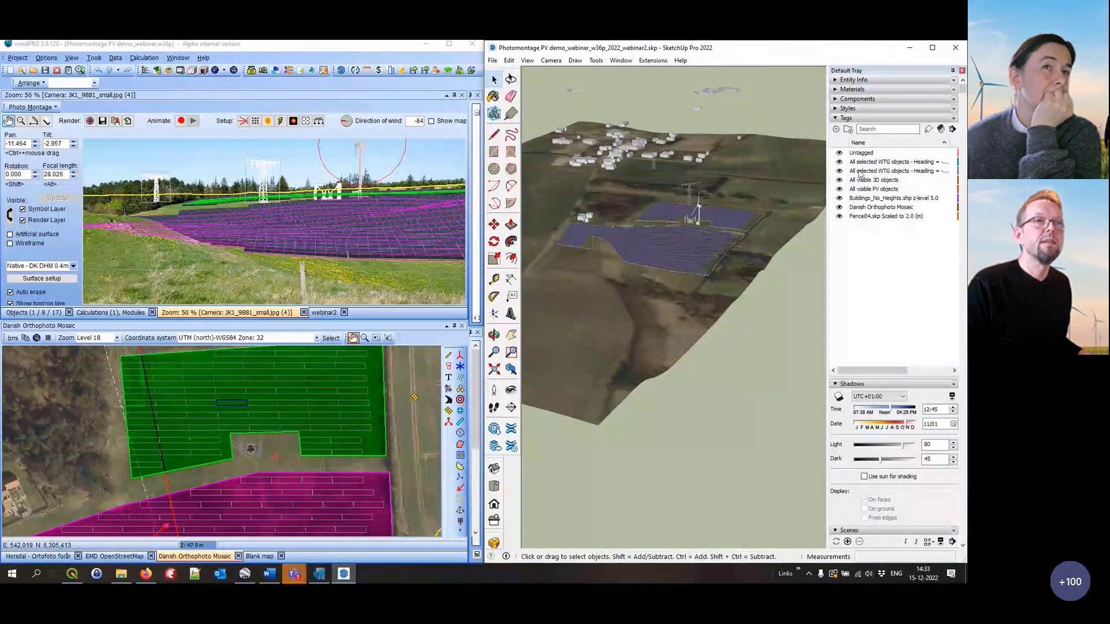
pyautogui.keyDown('shift'); pyautogui.click(858, 217); pyautogui.keyUp('shift')
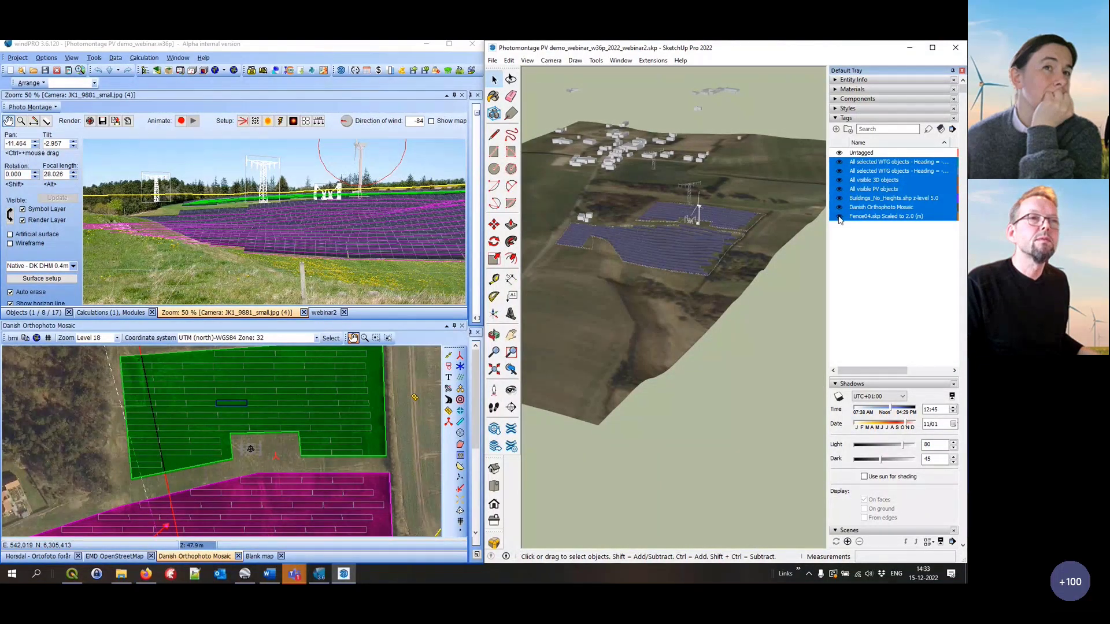
pyautogui.click(839, 209)
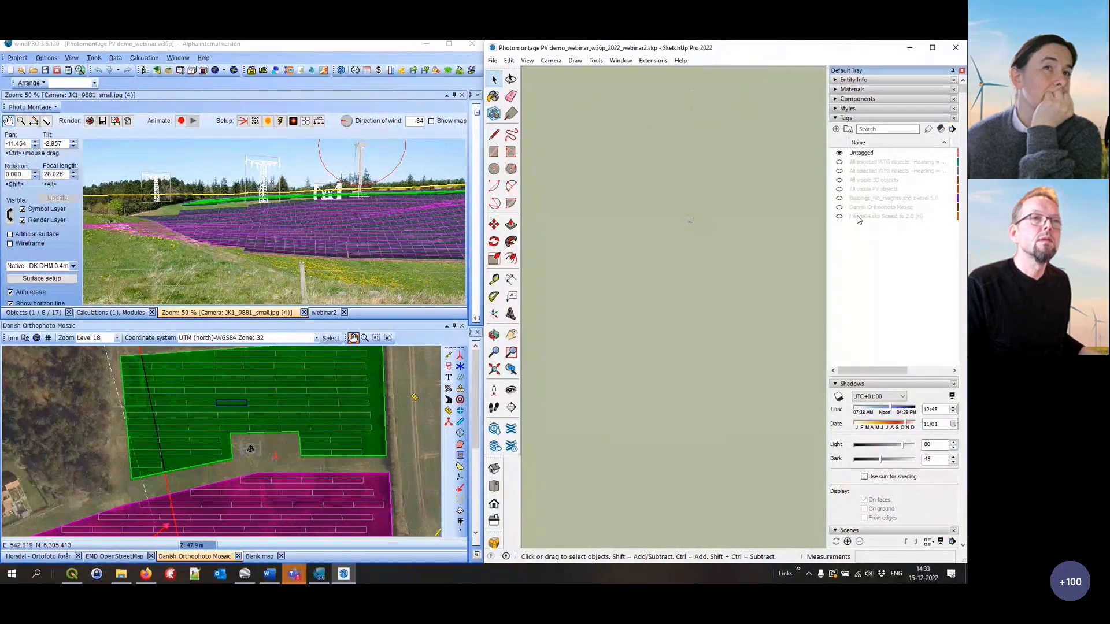
# Show the Fence04.skp tag and select all fence sections, excluding the transformer station from the selection
pyautogui.click(839, 217)
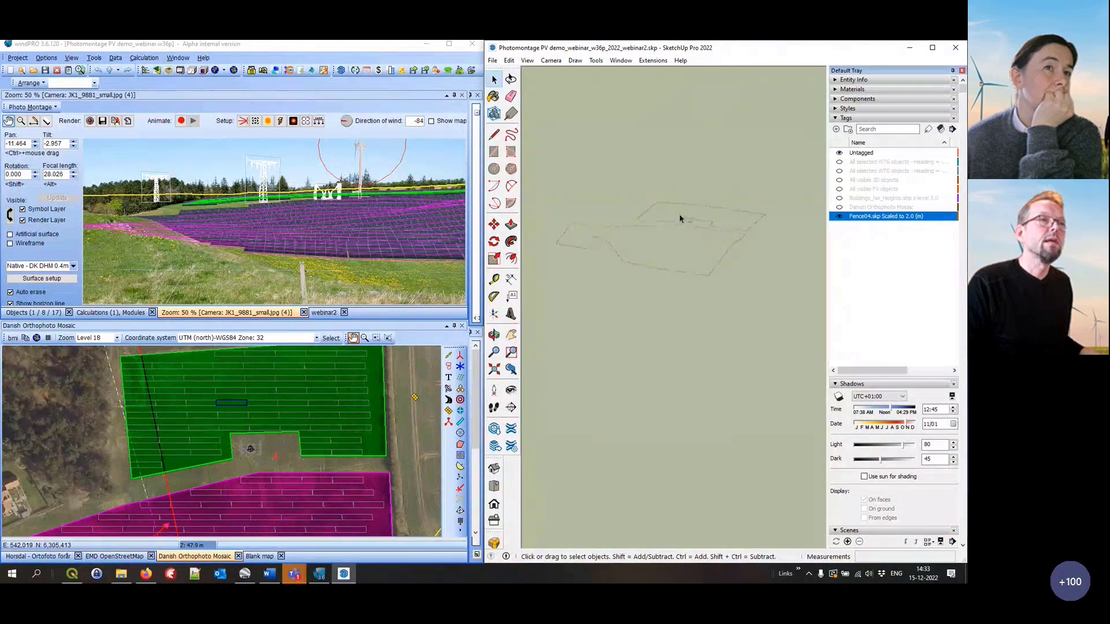
pyautogui.moveTo(543, 141); pyautogui.dragTo(804, 320)
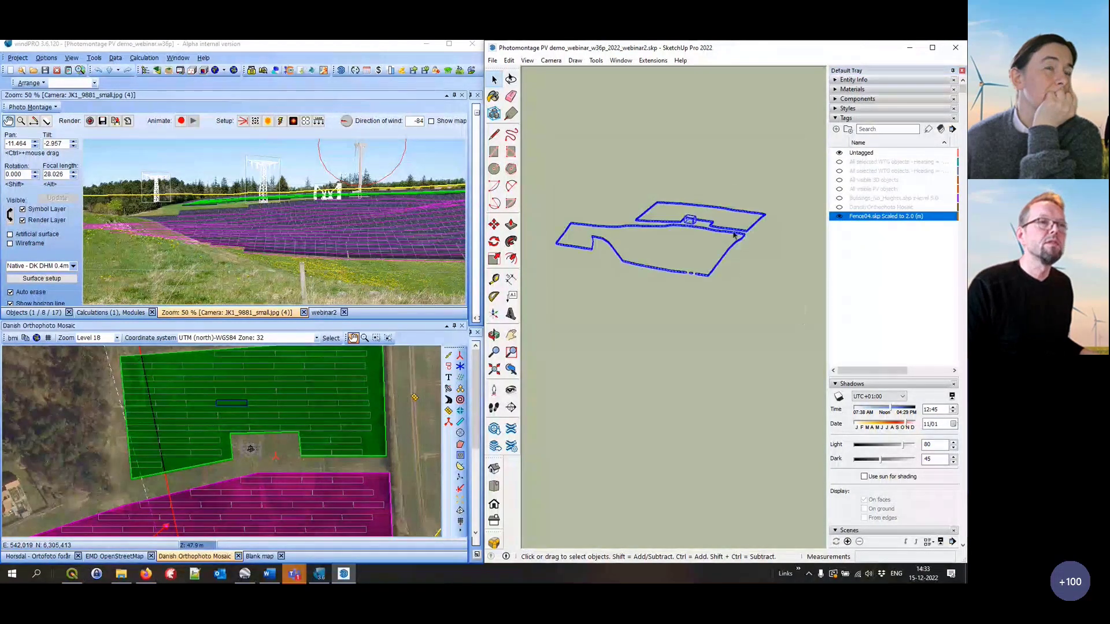
pyautogui.scroll(6, 687, 208)
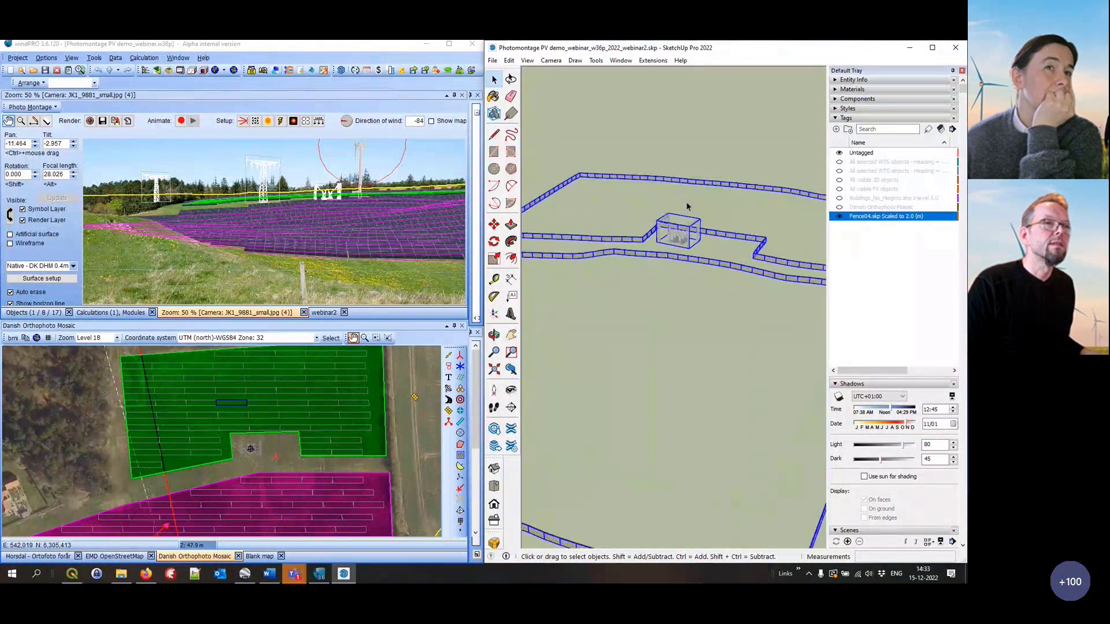
pyautogui.scroll(2, 687, 217)
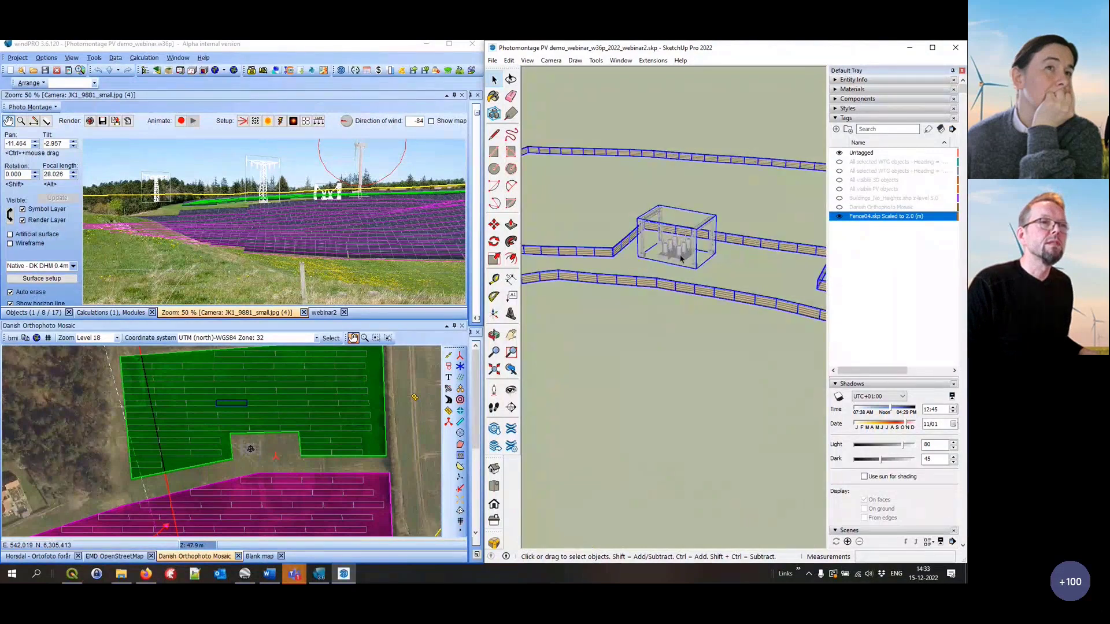
pyautogui.keyDown('shift'); pyautogui.click(682, 263); pyautogui.keyUp('shift')
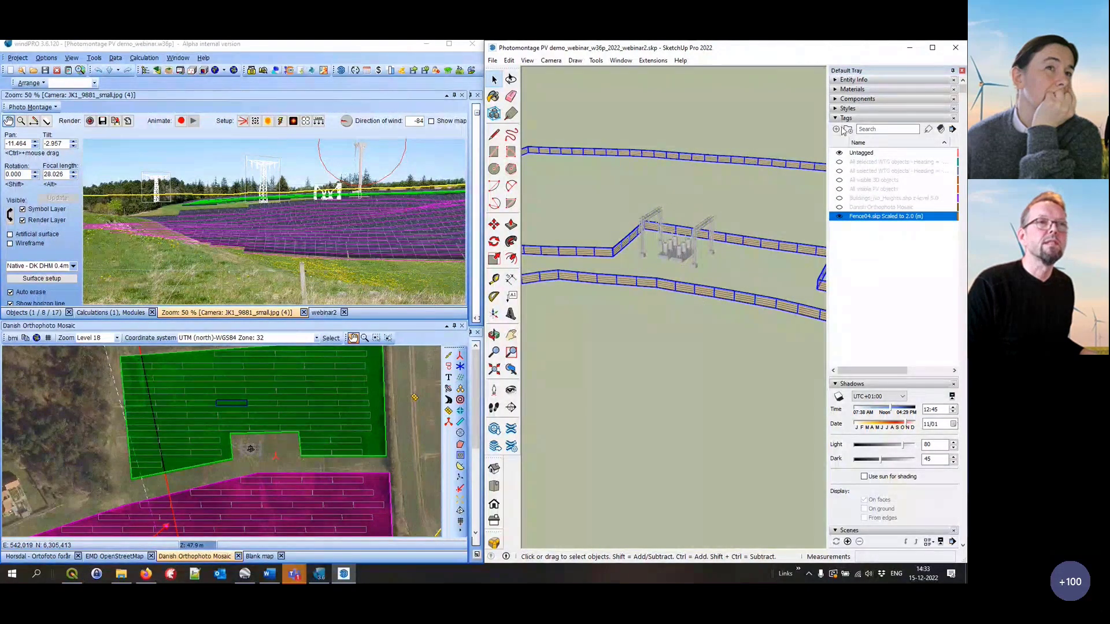
# Export the selected fence sections to windPRO
pyautogui.scroll(-4, 775, 189)
pyautogui.scroll(-3, 647, 204)
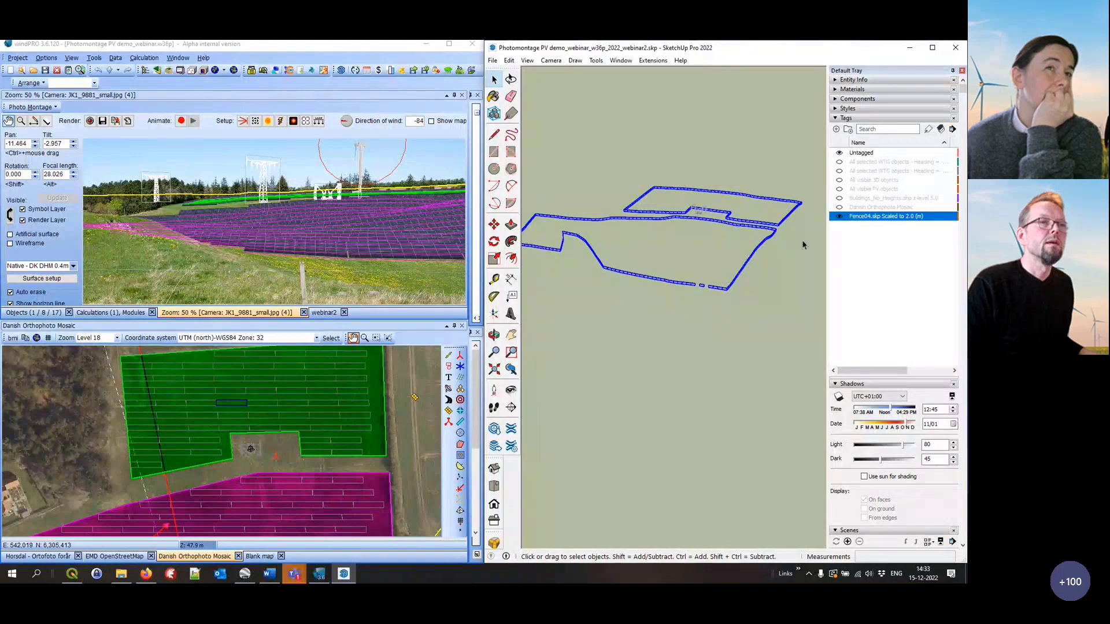
pyautogui.click(595, 60)
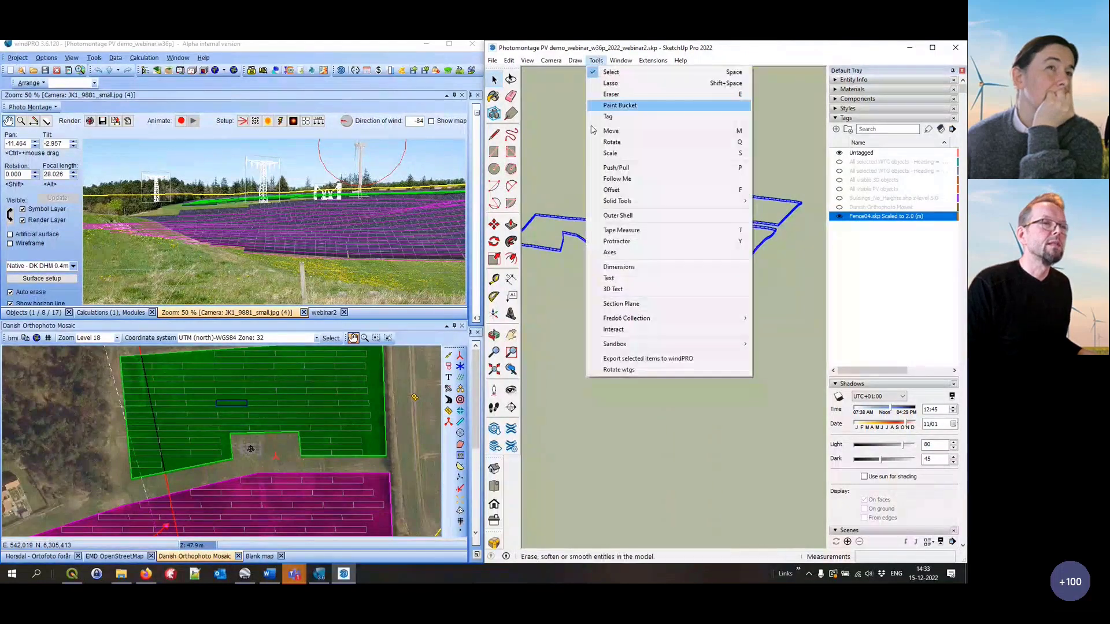
pyautogui.click(635, 359)
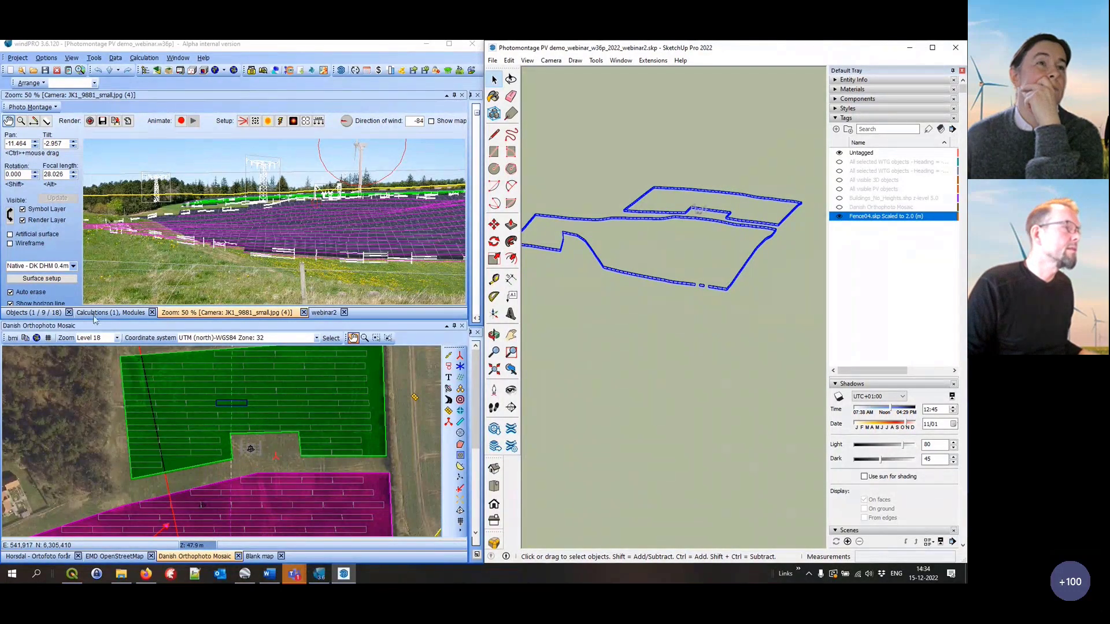
# Switch to windPRO and rename the newly imported 3D object at the end of the object list as Fense
pyautogui.click(33, 315)
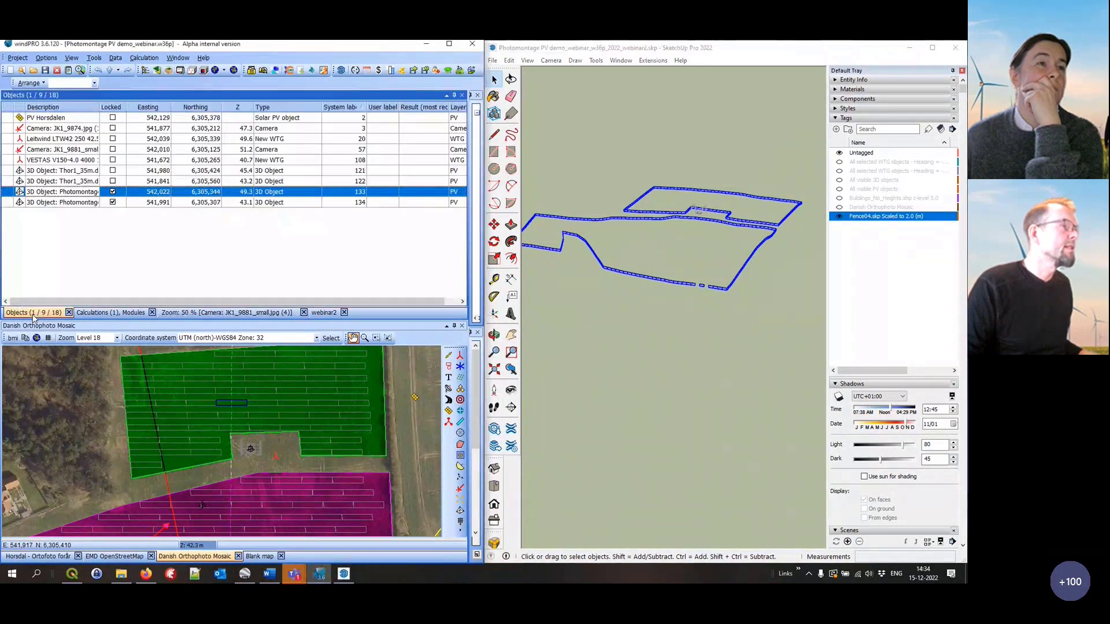
pyautogui.click(81, 203)
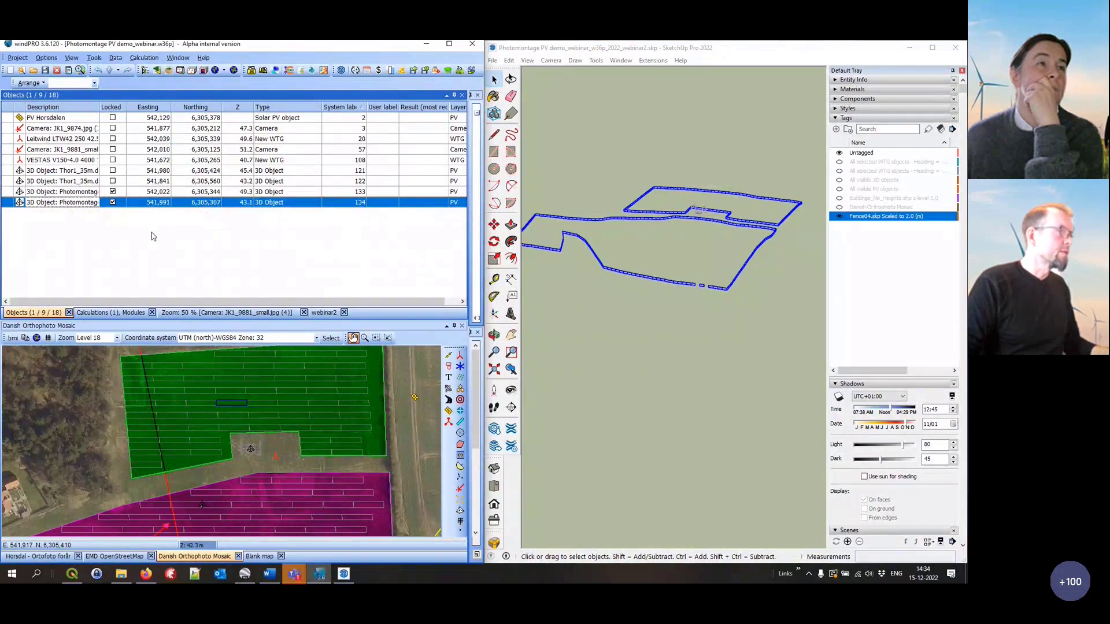
pyautogui.press('F2')
pyautogui.write('Fense')
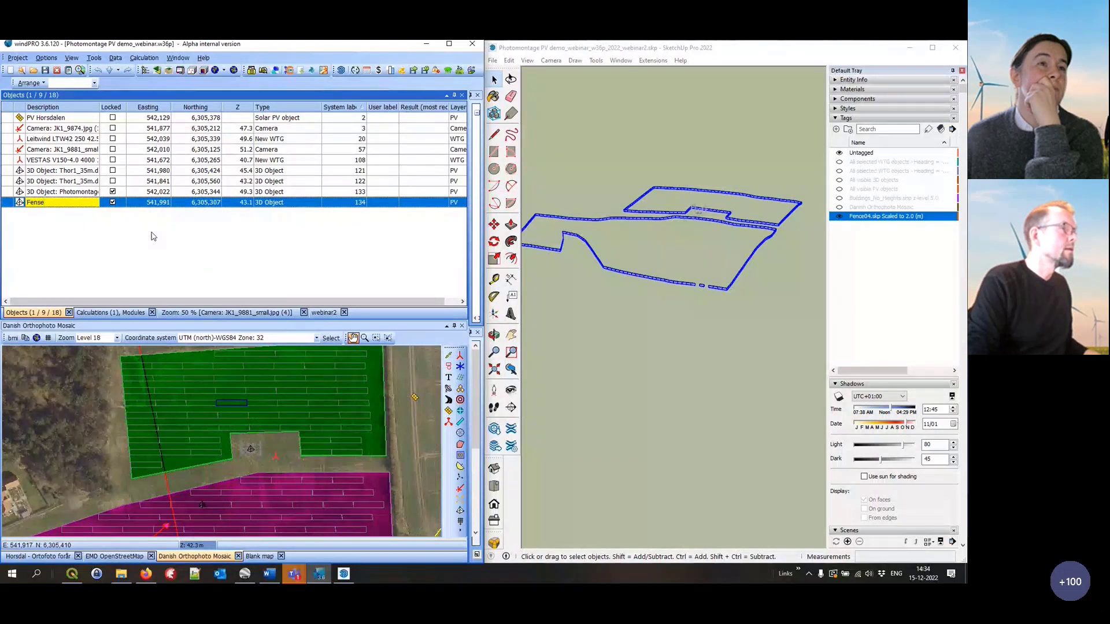
pyautogui.press('Return')
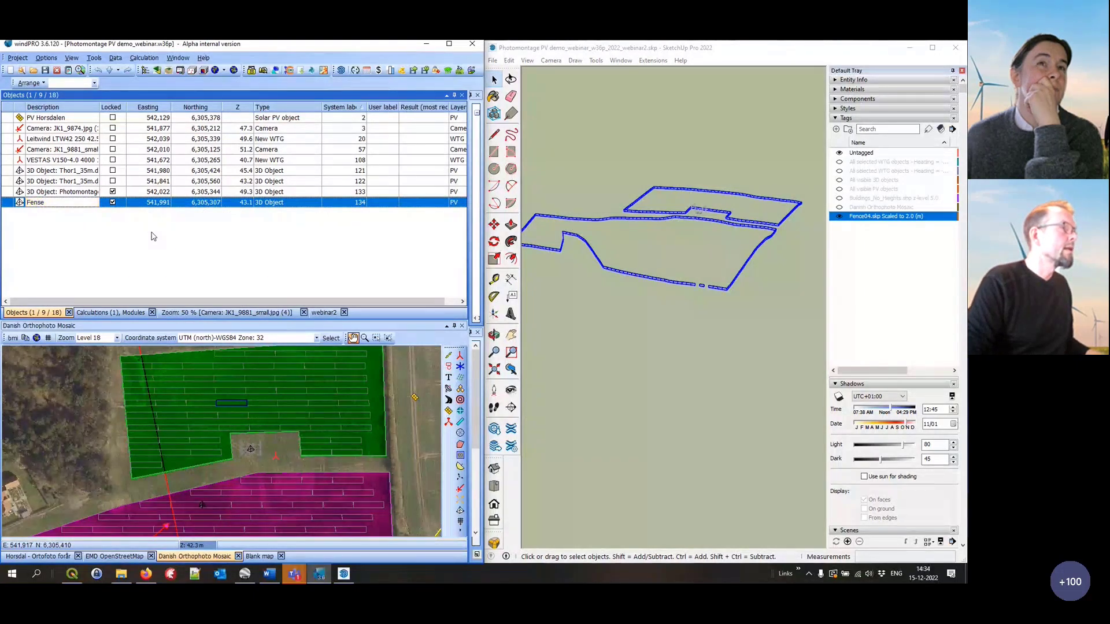
# Rename the 3D object listed just above Fense as Transformer and widen the object list's Layers column
pyautogui.click(80, 193)
pyautogui.click(80, 193)
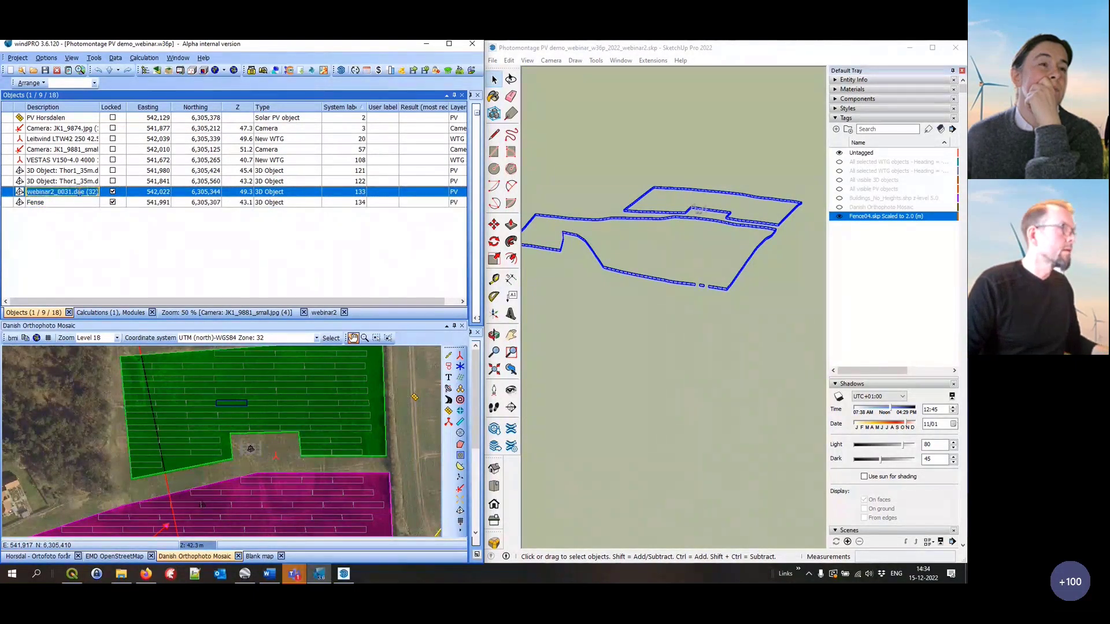
pyautogui.write('Tra')
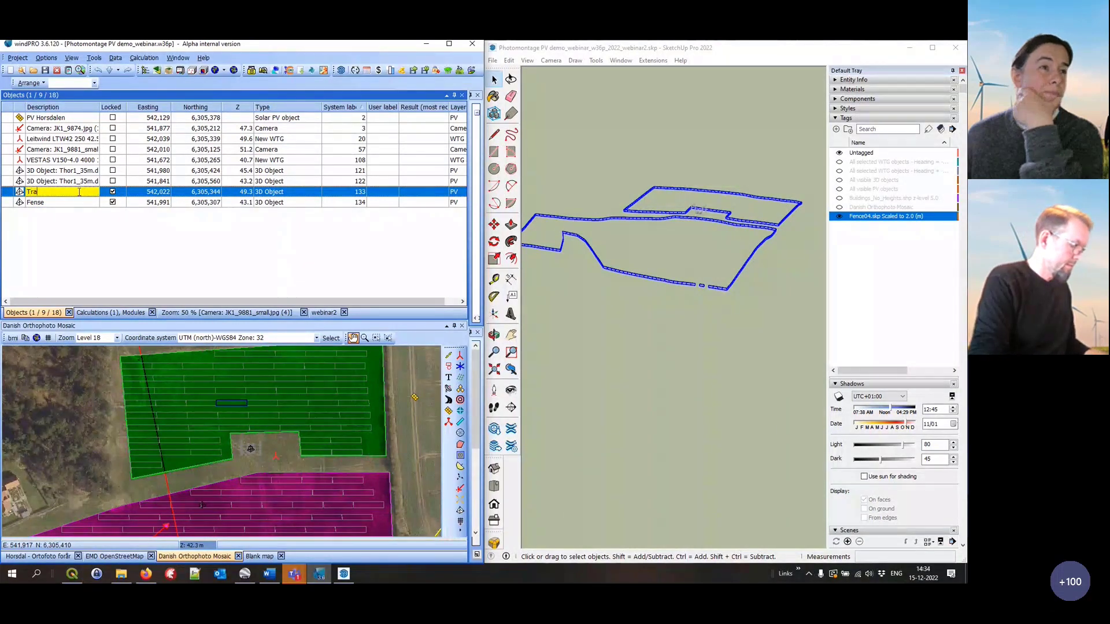
pyautogui.write('ns')
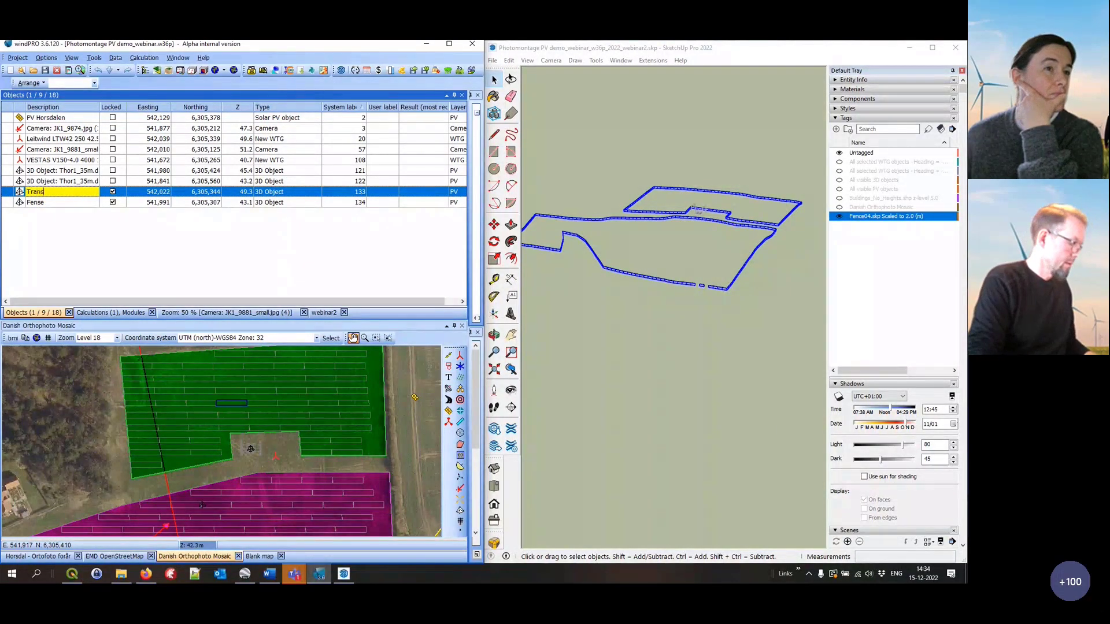
pyautogui.write('former')
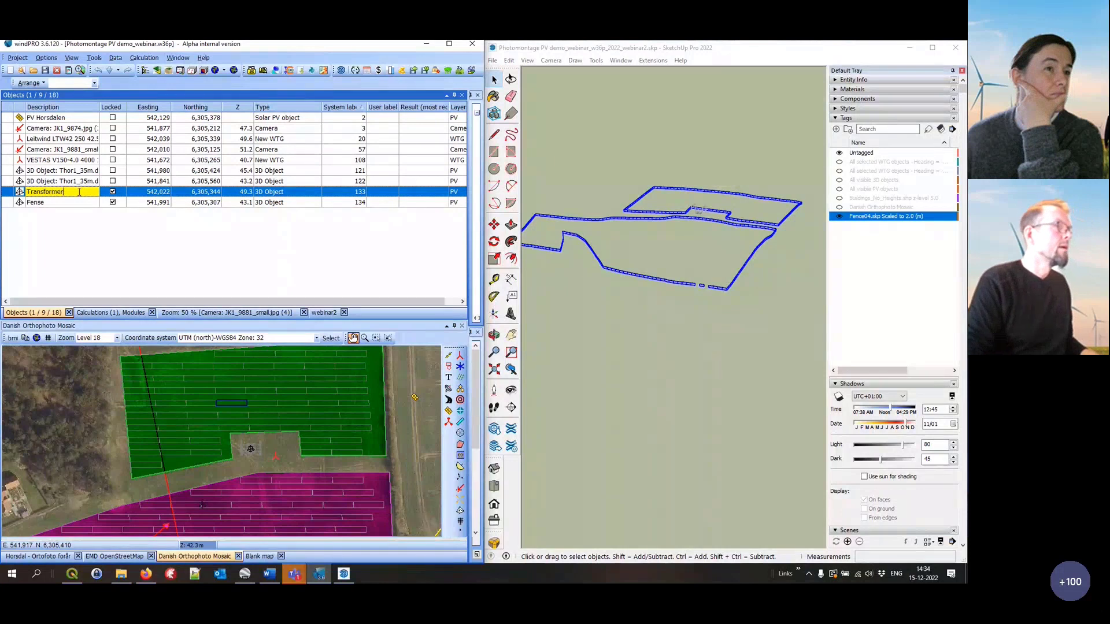
pyautogui.click(126, 210)
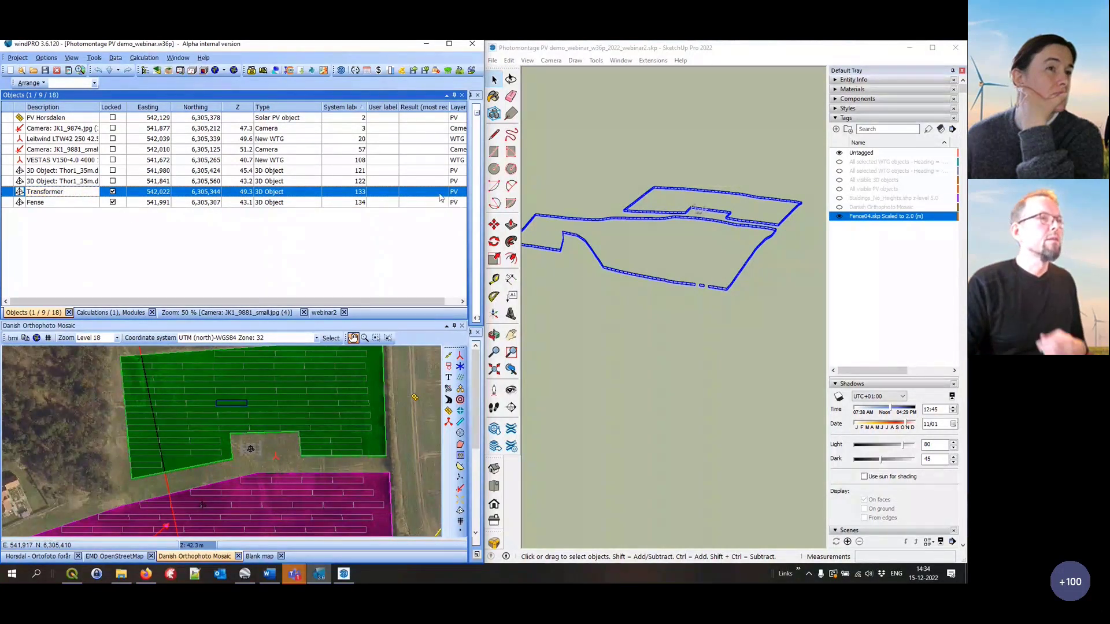
pyautogui.moveTo(449, 109); pyautogui.dragTo(429, 110)
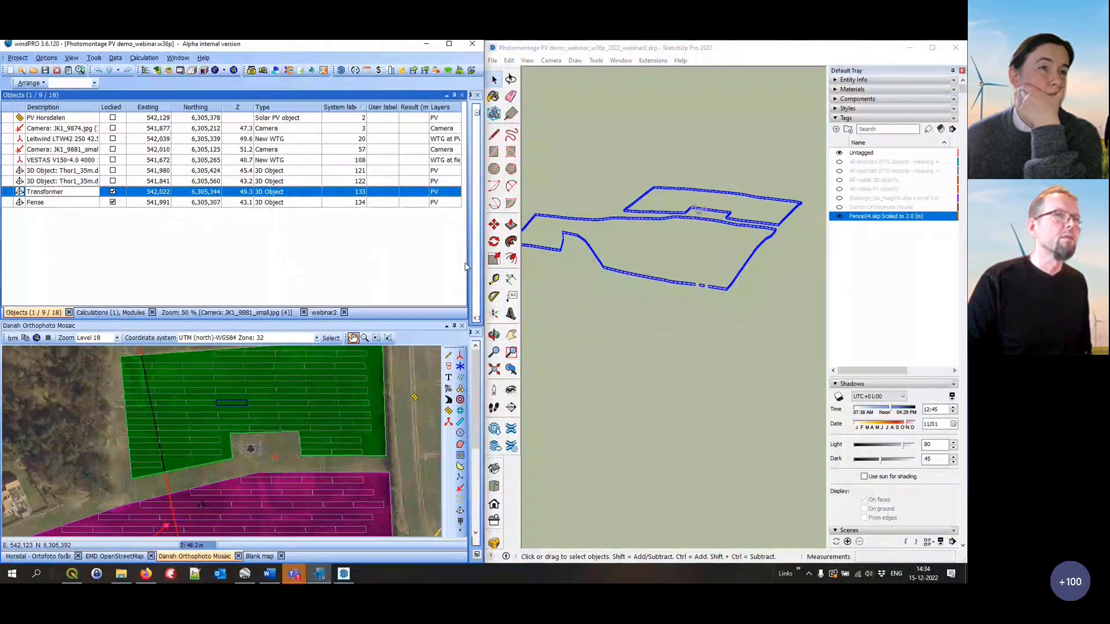
# In SketchUp, show the hidden tags for turbines, 3D objects, PV, buildings and orthophoto, clear the selection and inspect the solar park
pyautogui.moveTo(839, 162); pyautogui.dragTo(840, 209)
pyautogui.click(839, 208)
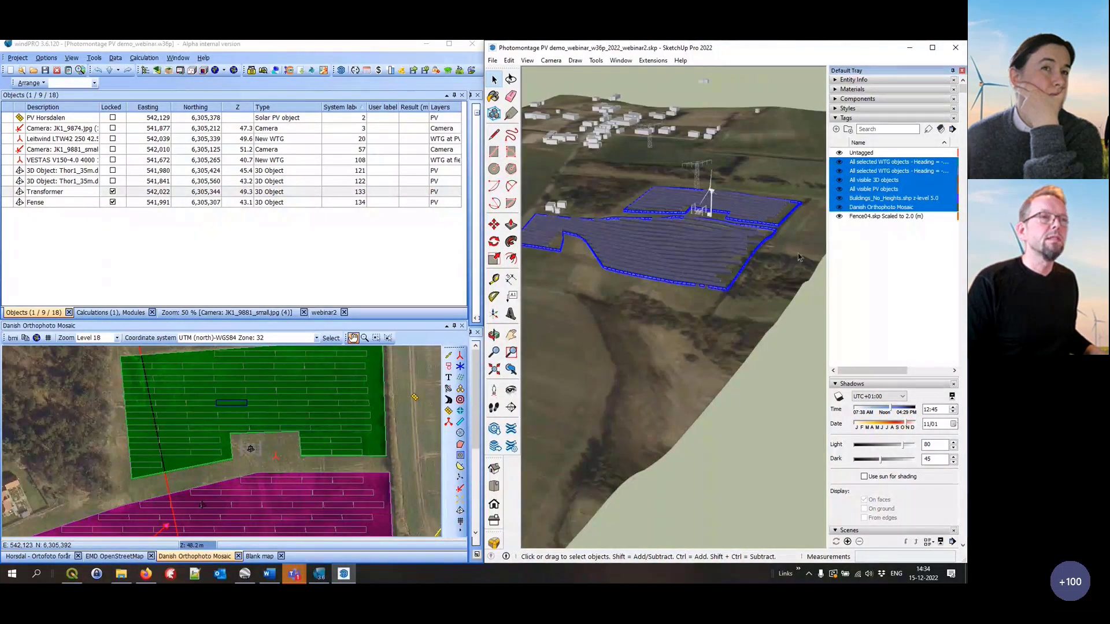
pyautogui.click(785, 199)
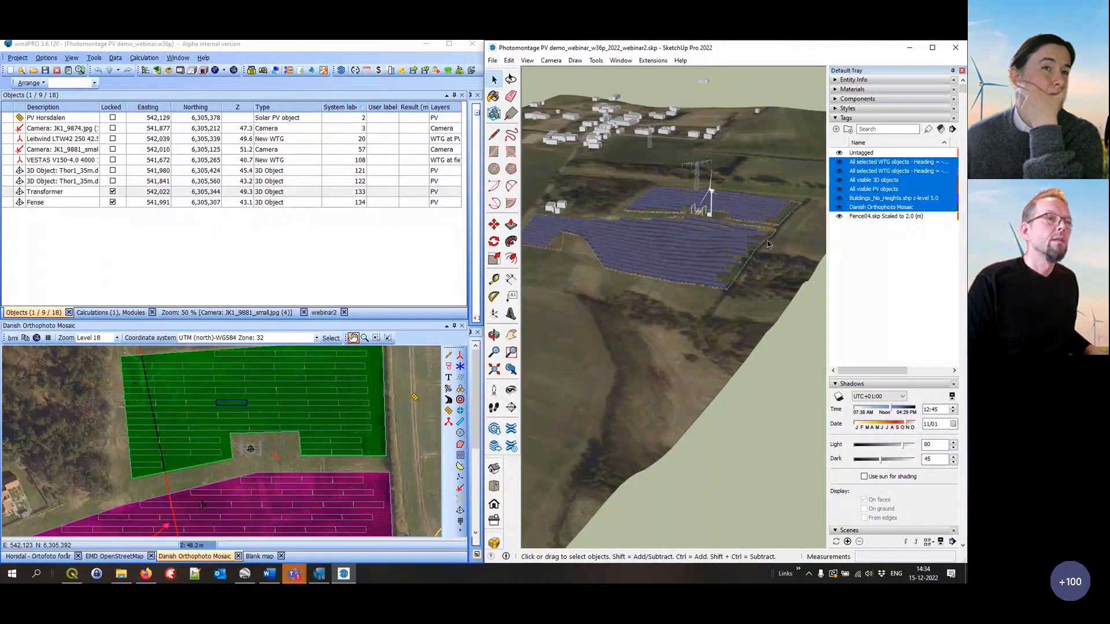
pyautogui.press('o')
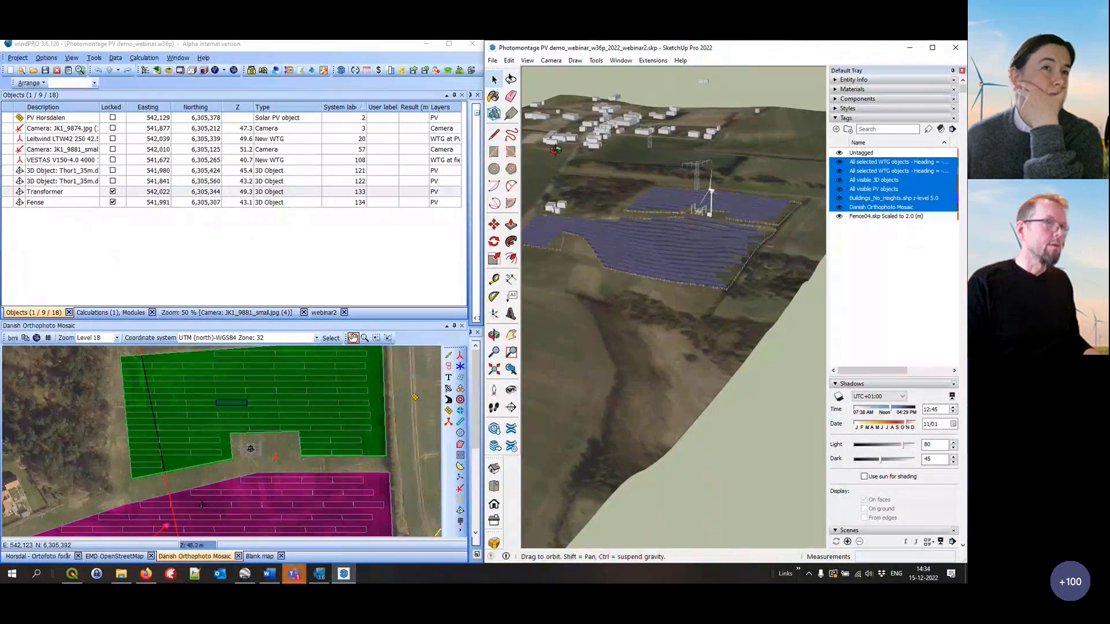
pyautogui.moveTo(555, 150); pyautogui.dragTo(682, 218)
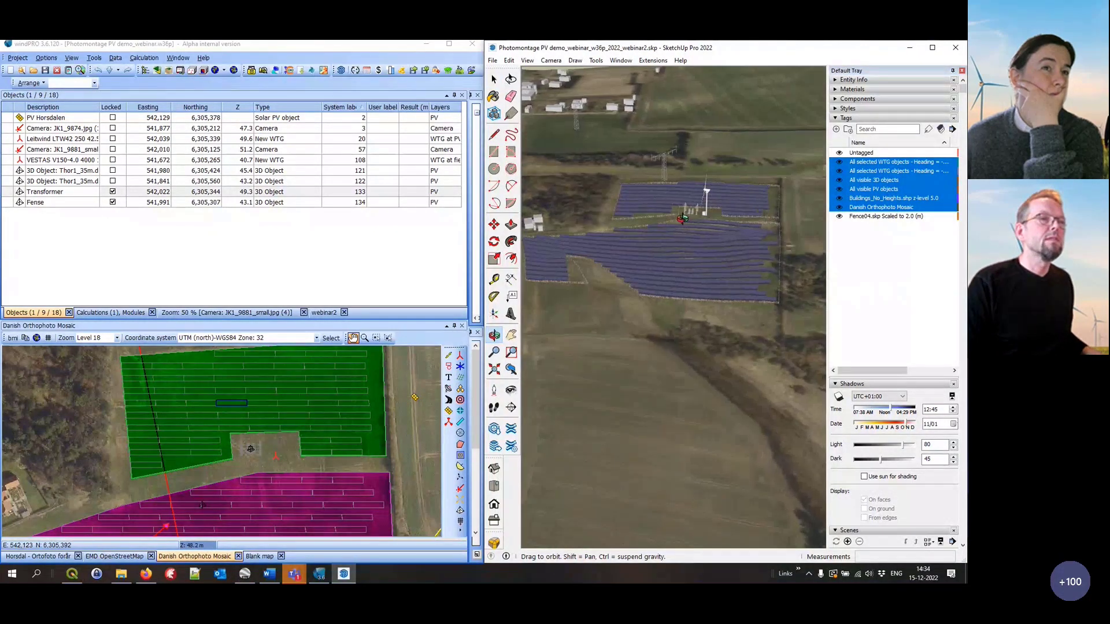
pyautogui.scroll(4, 656, 298)
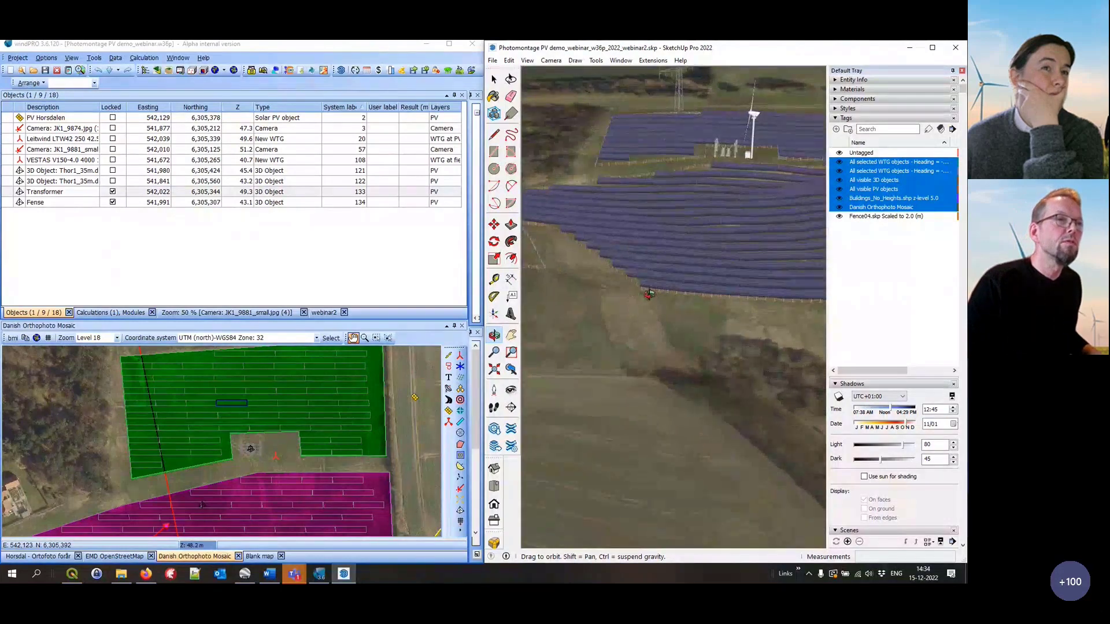
pyautogui.scroll(-4, 647, 291)
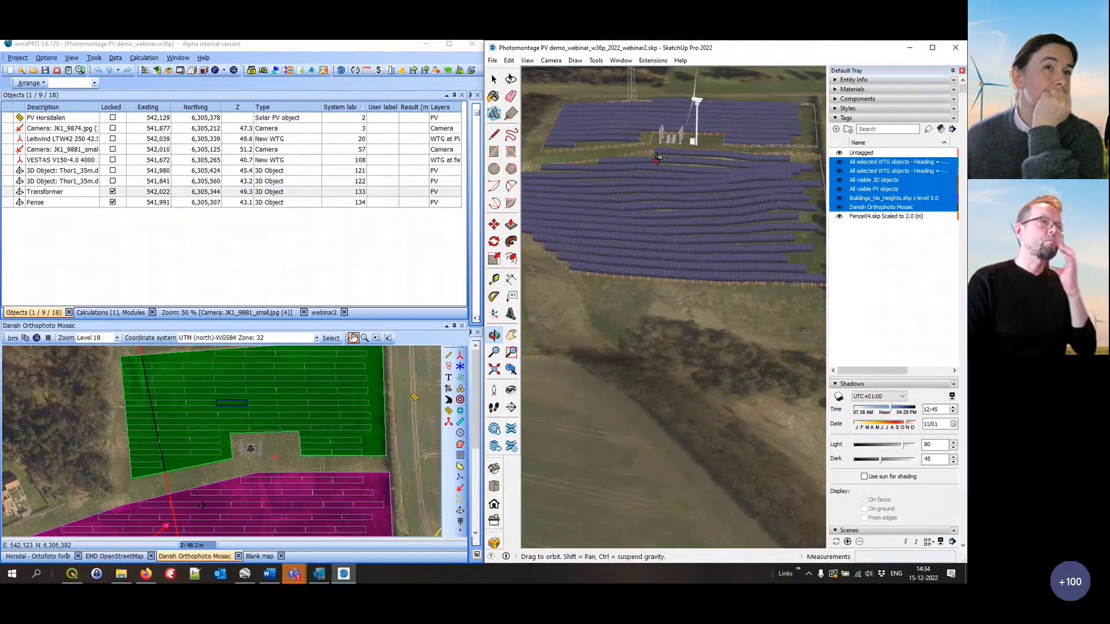
# In windPRO's webinar2 SketchUp export setup, browse the vegetation exporter's templates from Deciduous00_bushes.skp to Pine02.skp, and cancel the exporter
pyautogui.click(324, 313)
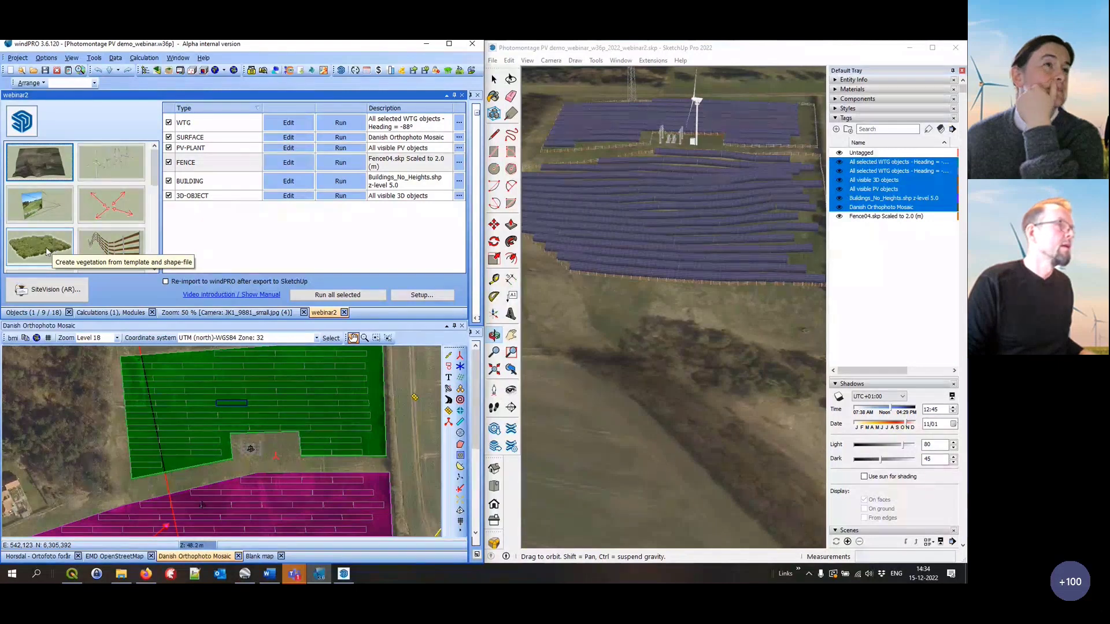
pyautogui.click(46, 250)
pyautogui.doubleClick(46, 250)
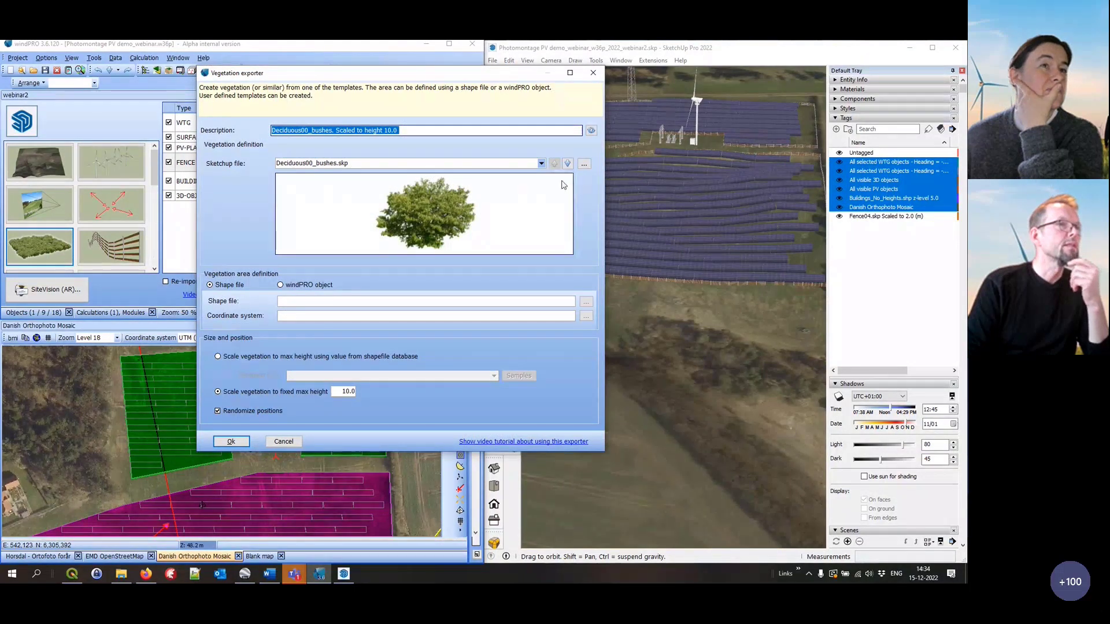
pyautogui.click(568, 164)
pyautogui.click(568, 164)
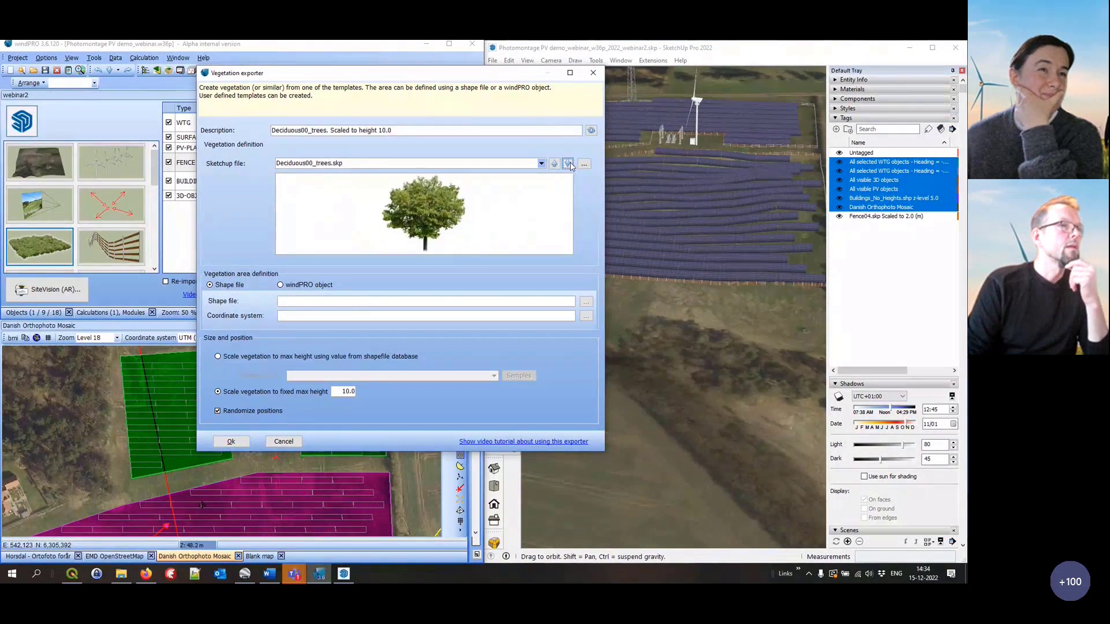
pyautogui.click(569, 164)
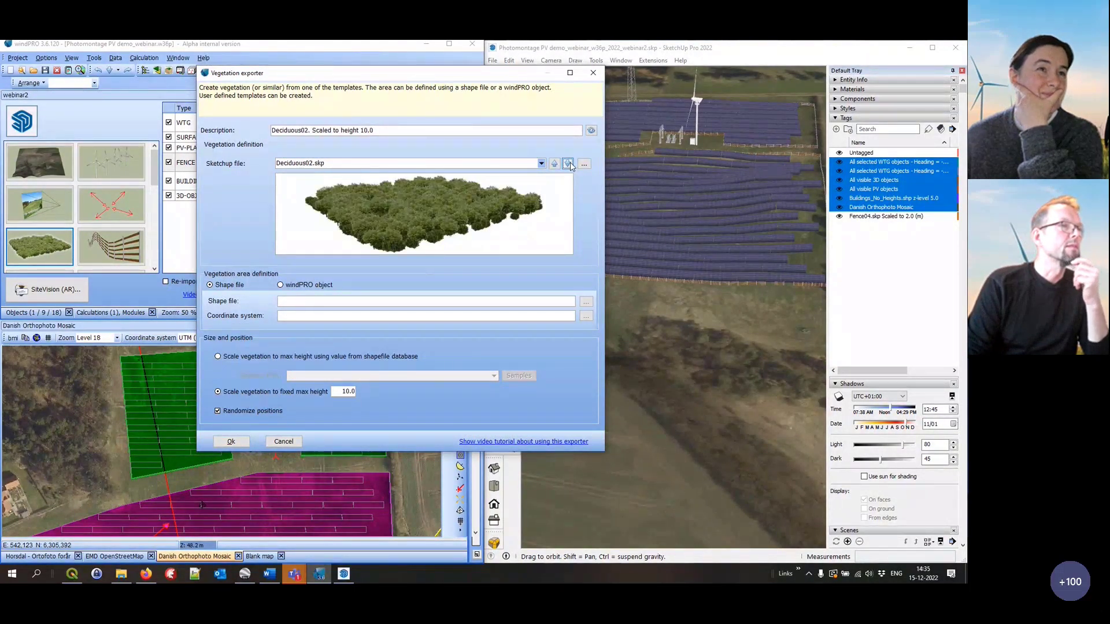
pyautogui.click(568, 165)
pyautogui.click(568, 164)
pyautogui.click(568, 164)
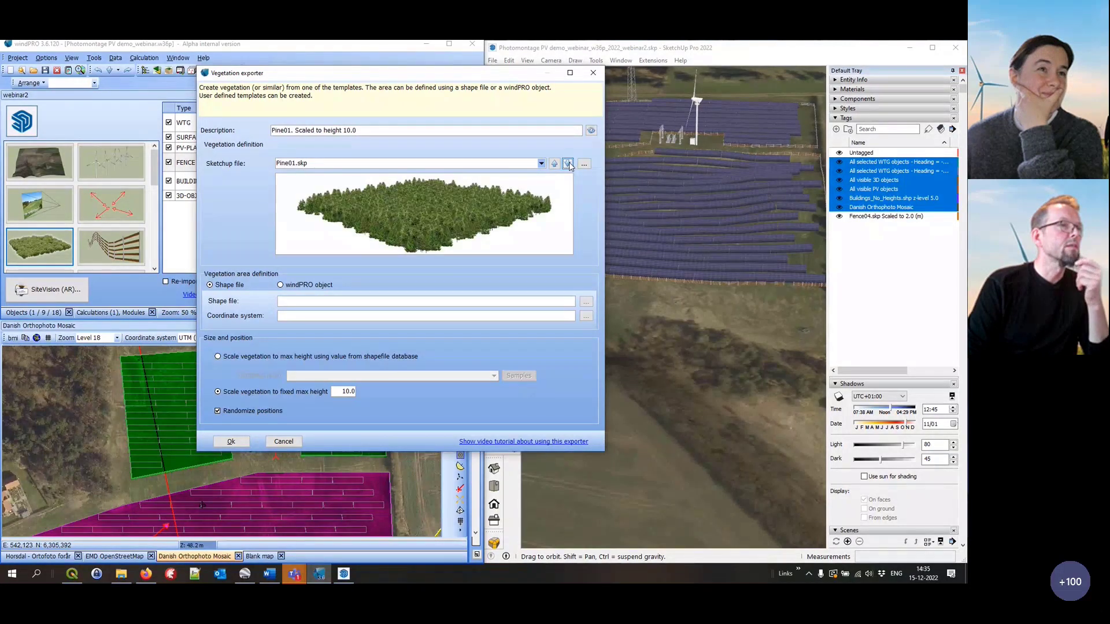
pyautogui.click(568, 164)
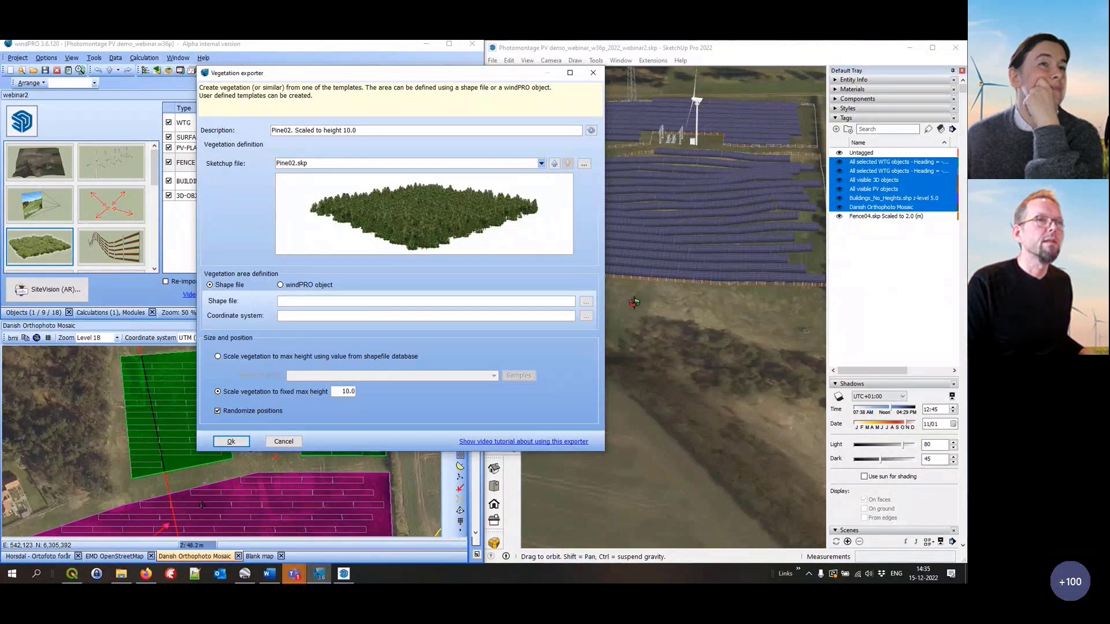
pyautogui.click(283, 442)
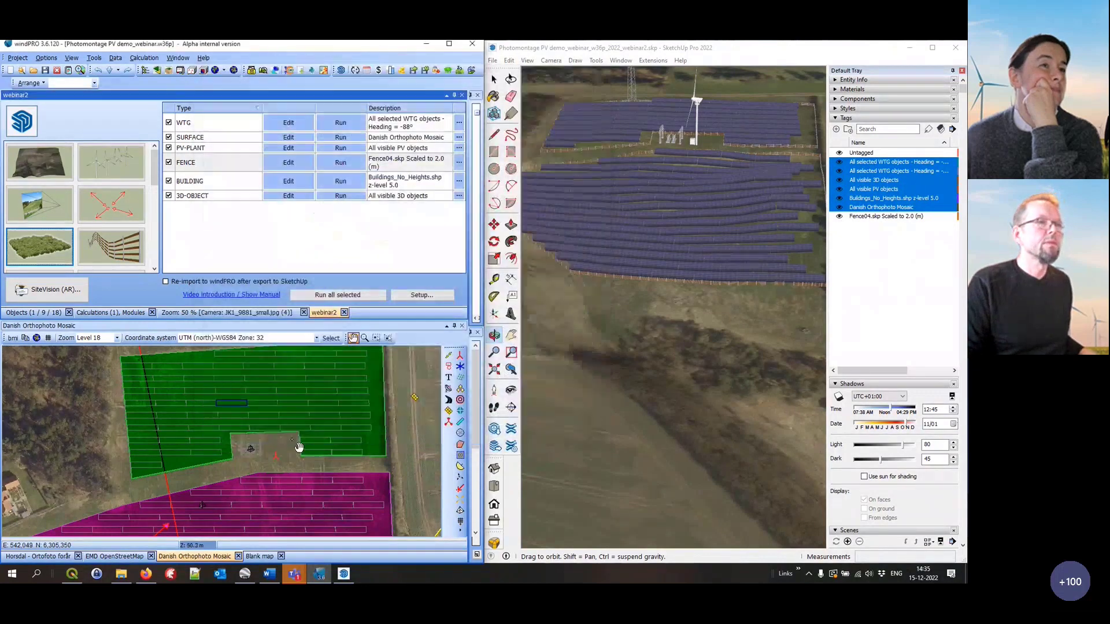
# On windPRO's orthophoto map, draw two ruler lines about 53 m and 79 m long in the strip between the green and magenta PV areas
pyautogui.moveTo(738, 307); pyautogui.dragTo(575, 271)
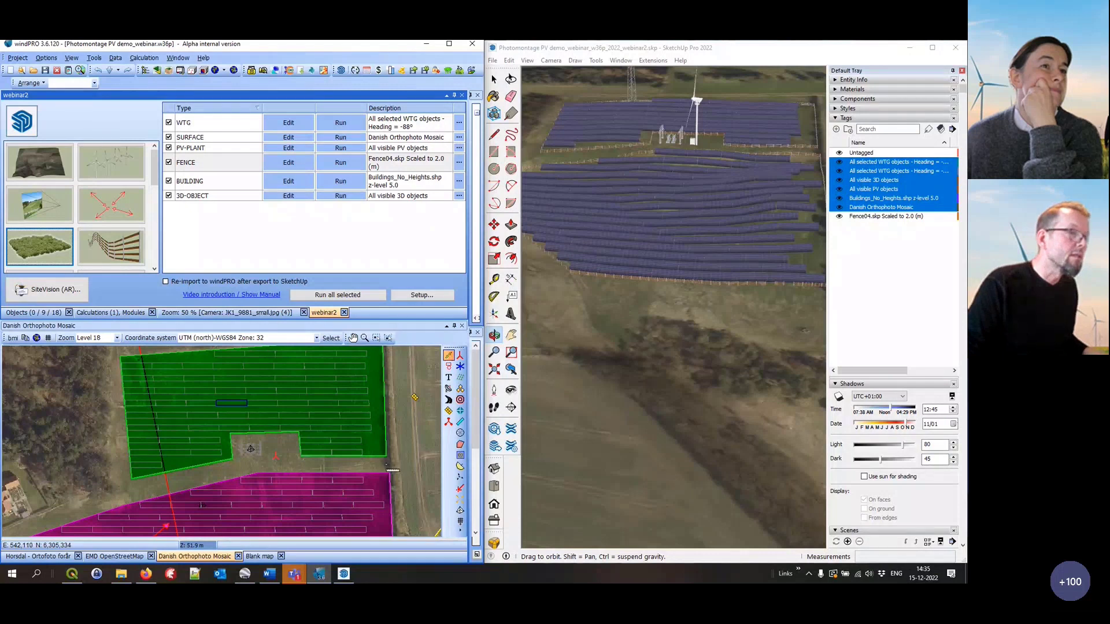
pyautogui.click(386, 465)
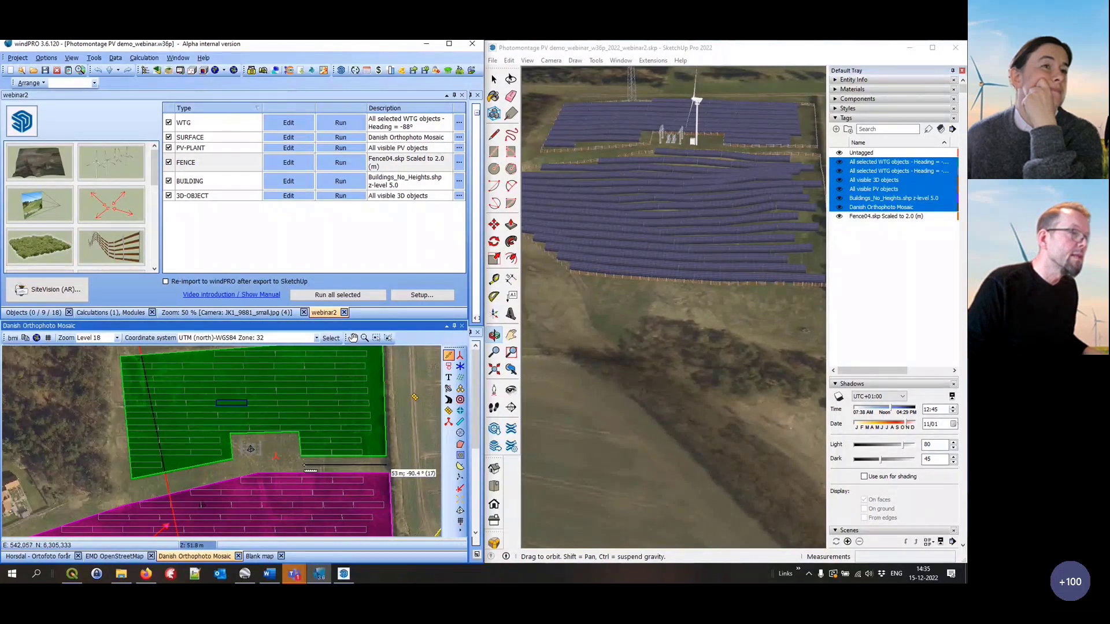
pyautogui.click(304, 465)
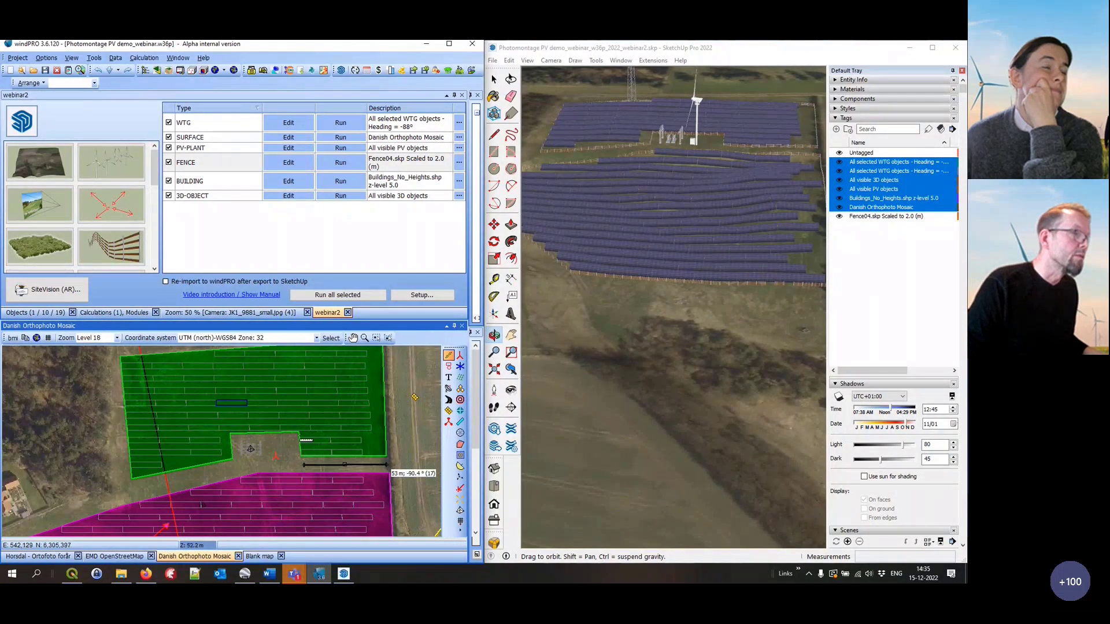
pyautogui.click(235, 466)
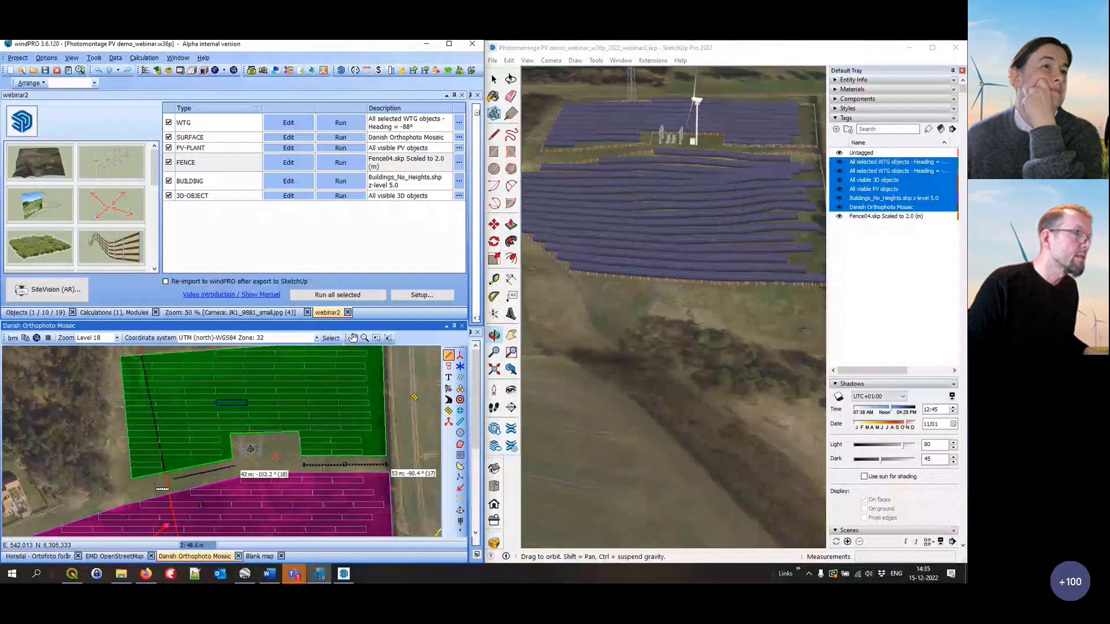
pyautogui.click(117, 492)
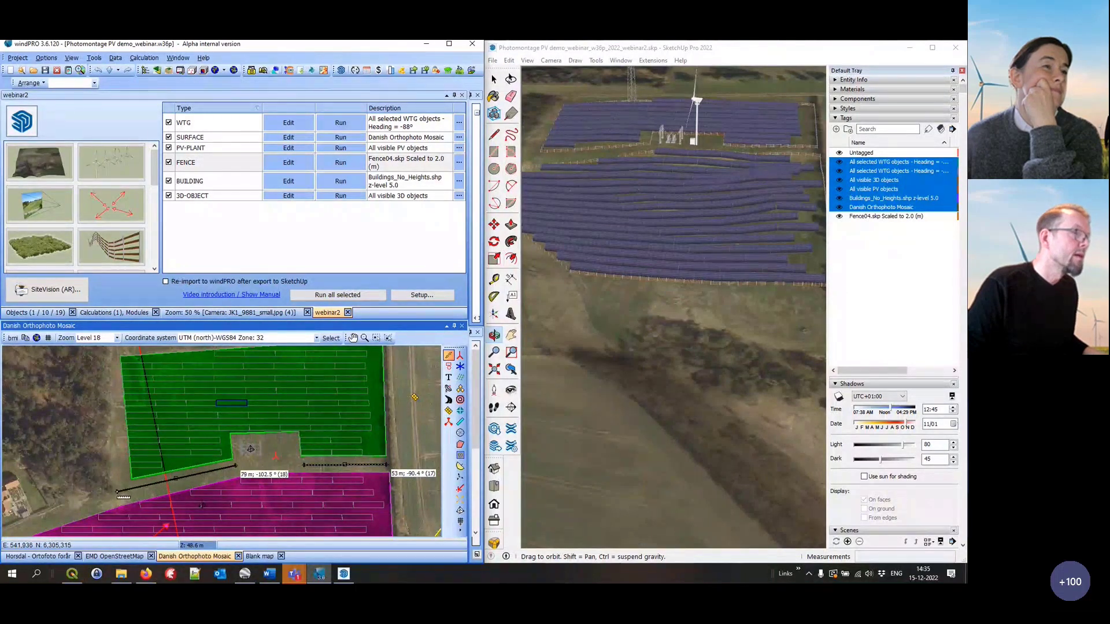
# Add a ruler line about 78 m long along the magenta PV area's northwestern edge, ending at the 79 m line's west end
pyautogui.scroll(-1, 137, 490)
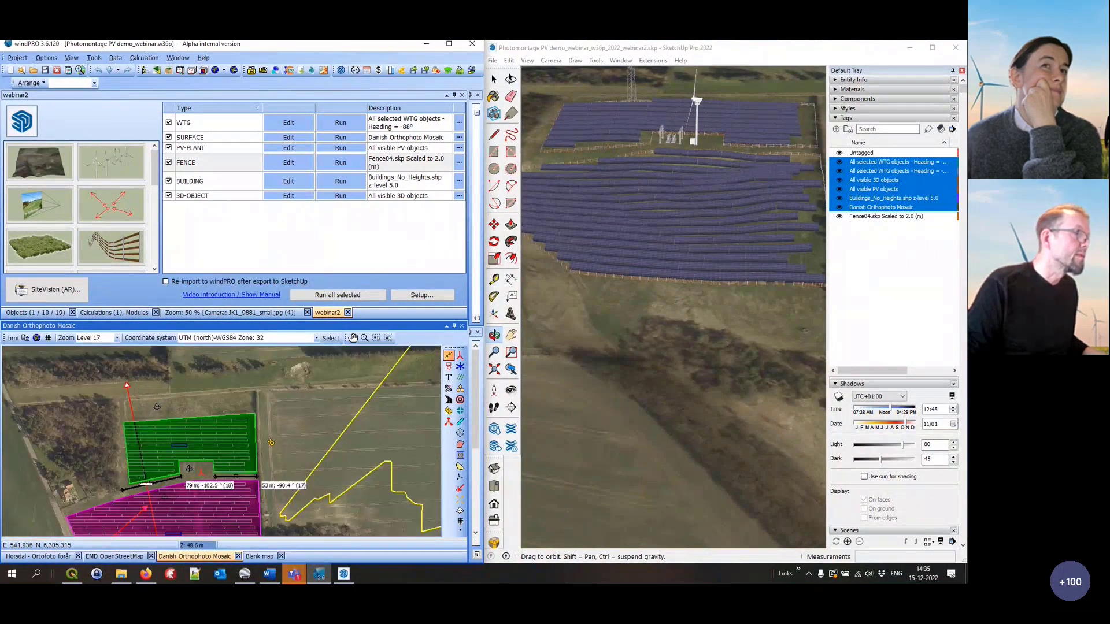
pyautogui.click(65, 513)
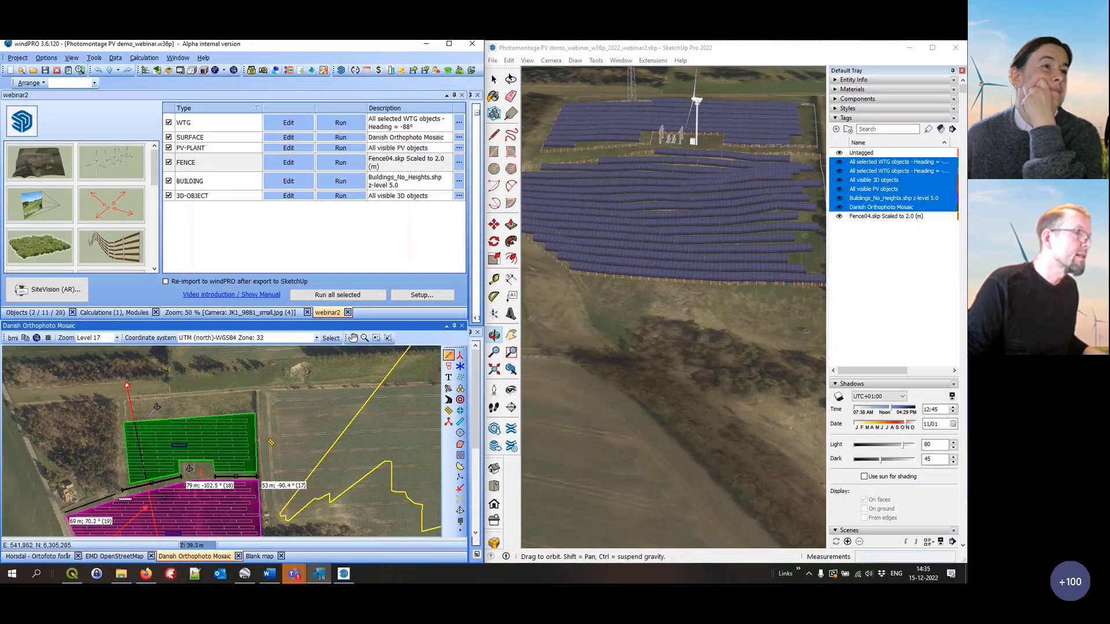
pyautogui.click(122, 491)
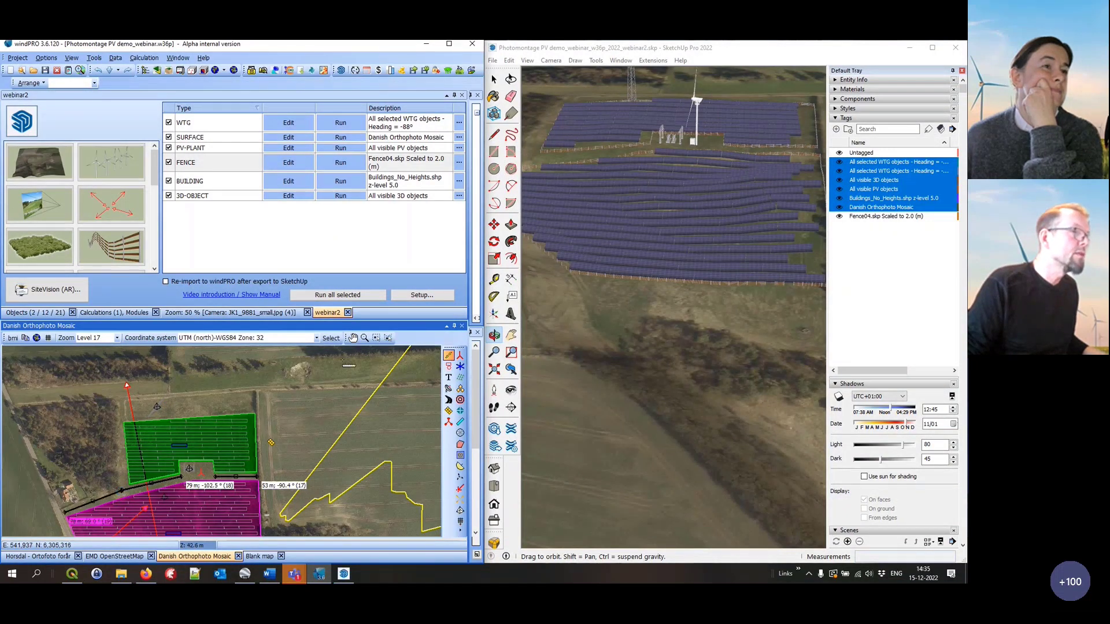
# Draw a ruler line about 106 m long just south of the magenta PV area's lower edge, starting at its southeast corner
pyautogui.scroll(-1, 272, 354)
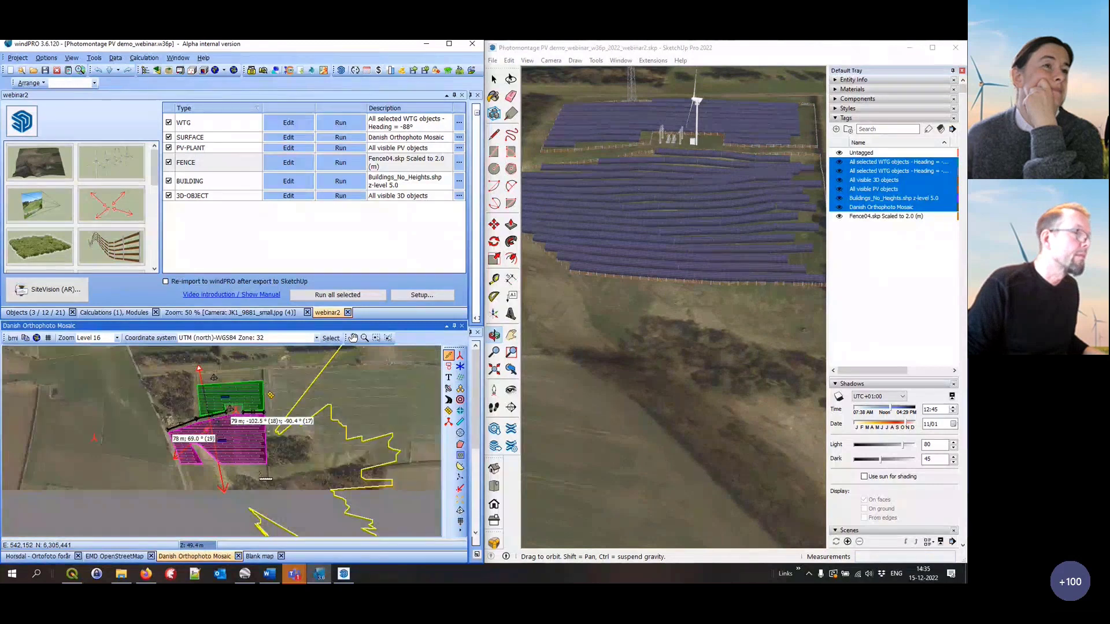
pyautogui.scroll(1, 251, 478)
pyautogui.scroll(1, 250, 478)
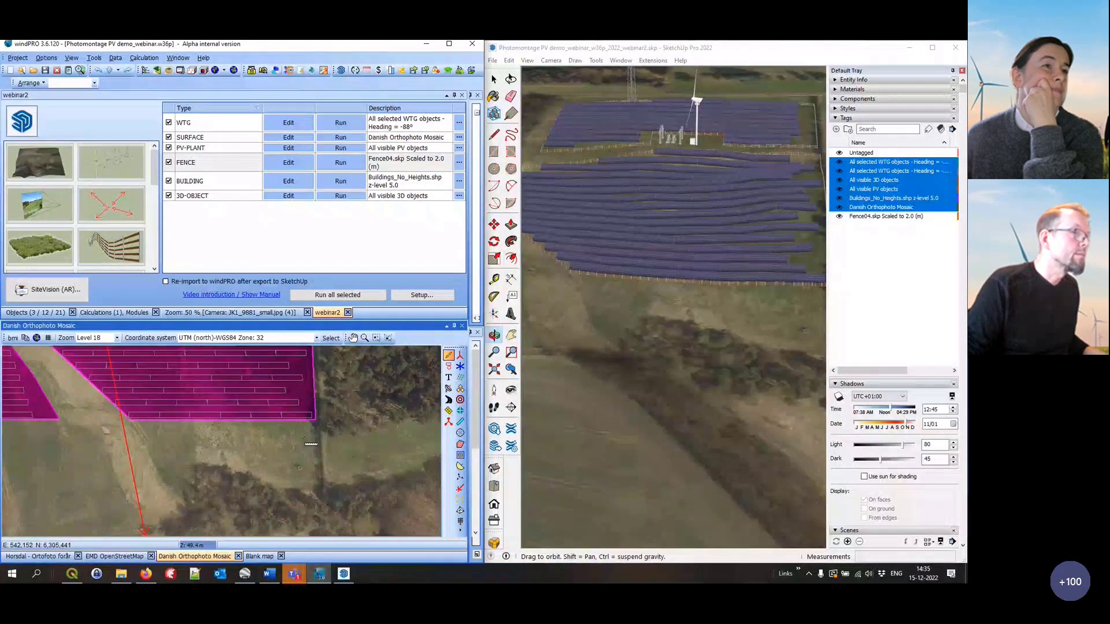
pyautogui.click(313, 428)
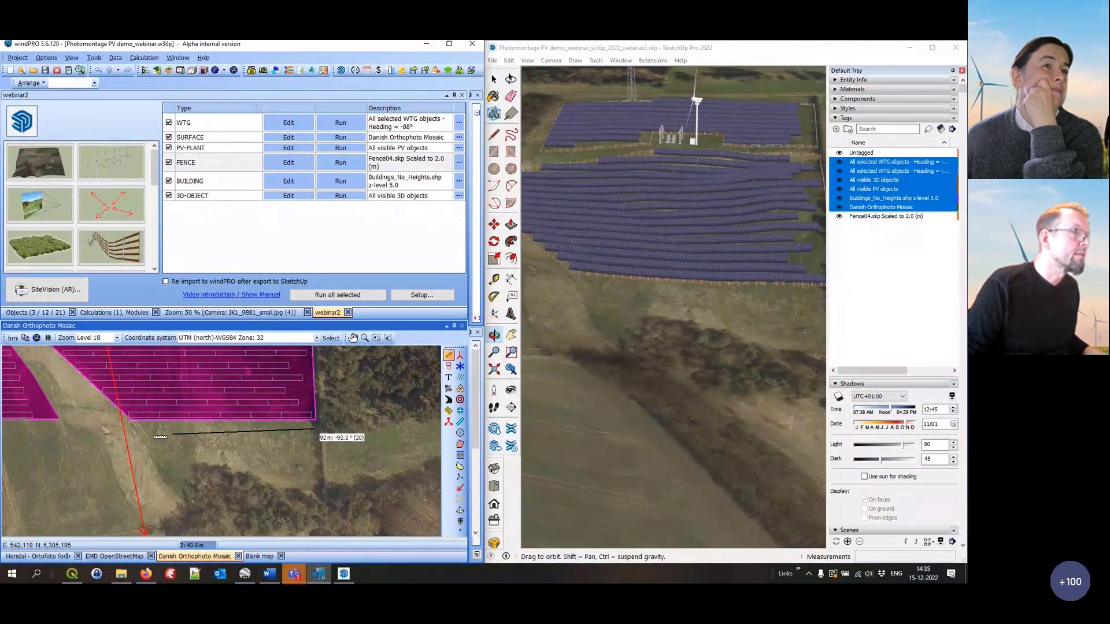
pyautogui.click(151, 430)
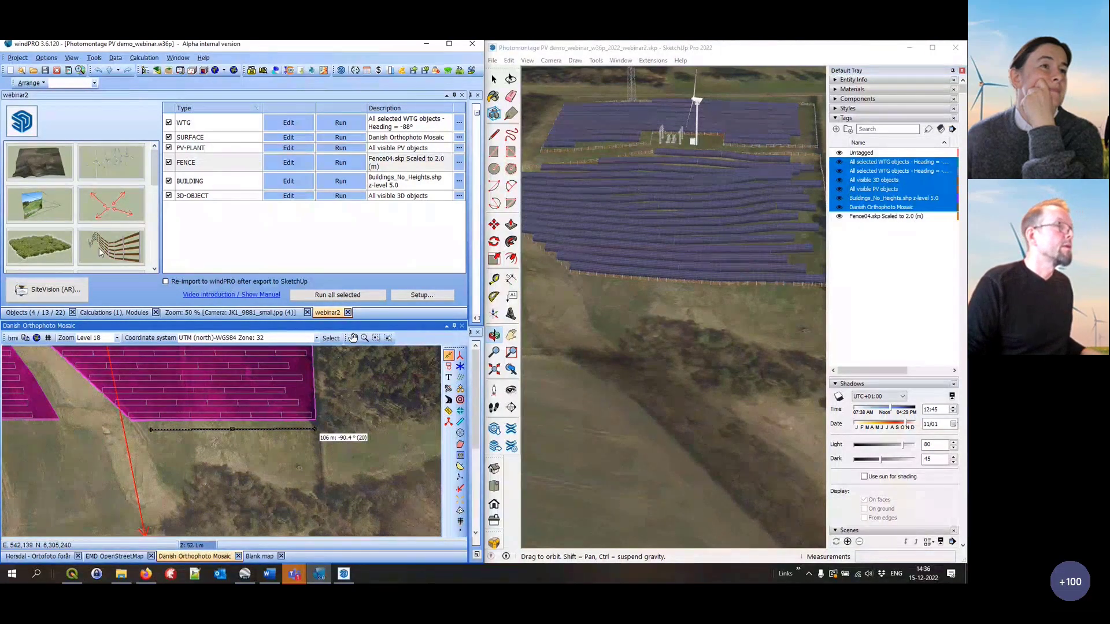
# Add a vegetation exporter to the webinar2 setup using the Pine02.skp template, with its area defined by a windPRO object
pyautogui.doubleClick(50, 248)
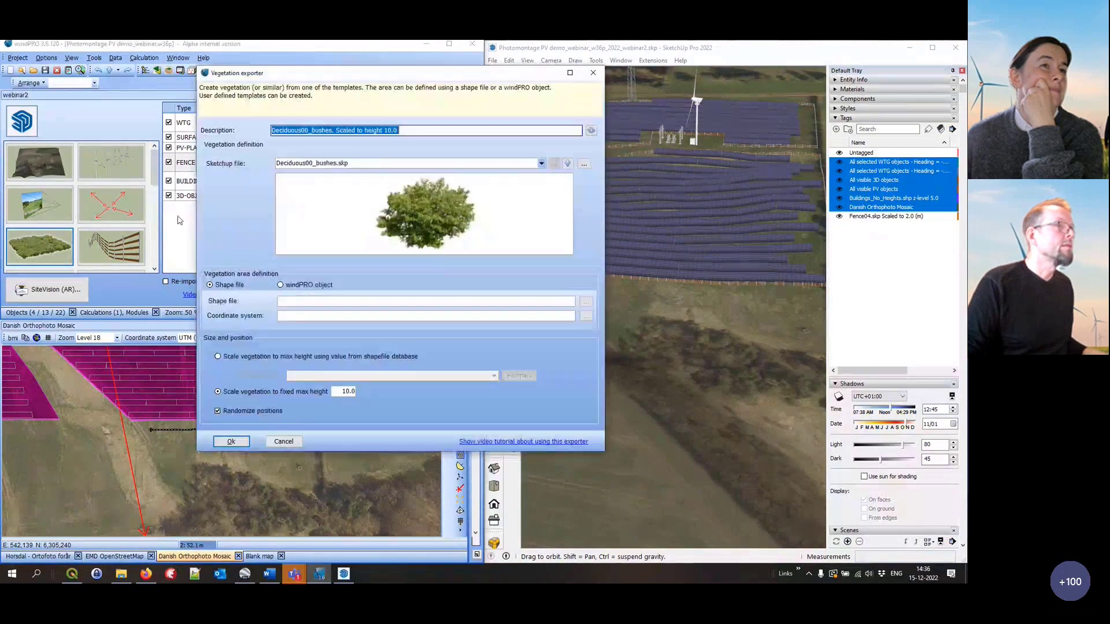
pyautogui.click(568, 164)
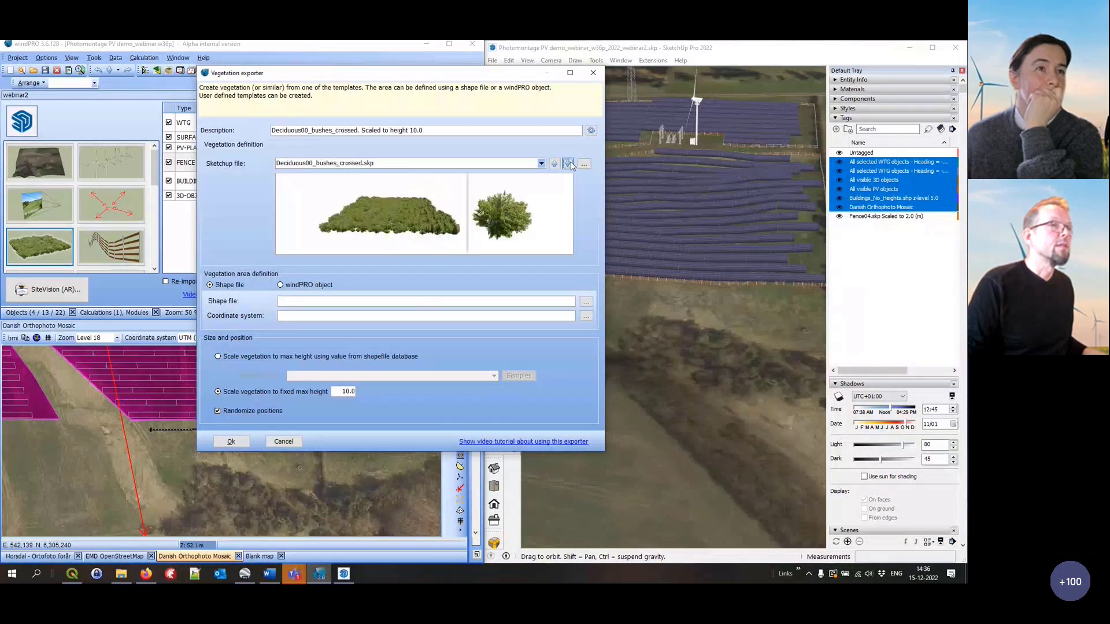
pyautogui.click(568, 163)
pyautogui.click(568, 164)
pyautogui.click(568, 163)
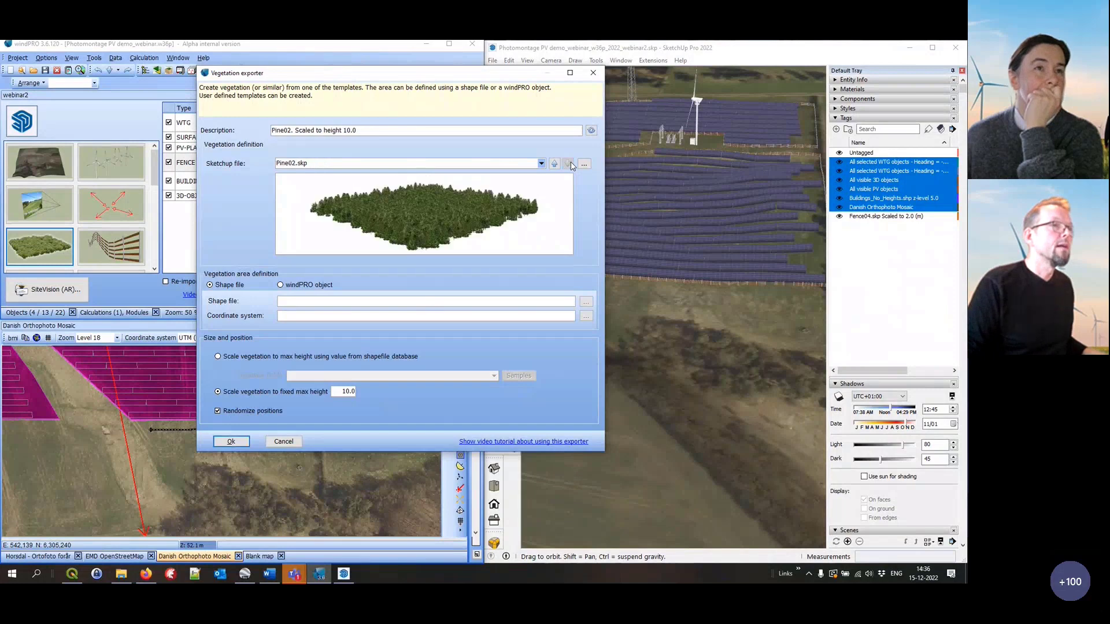
pyautogui.click(308, 287)
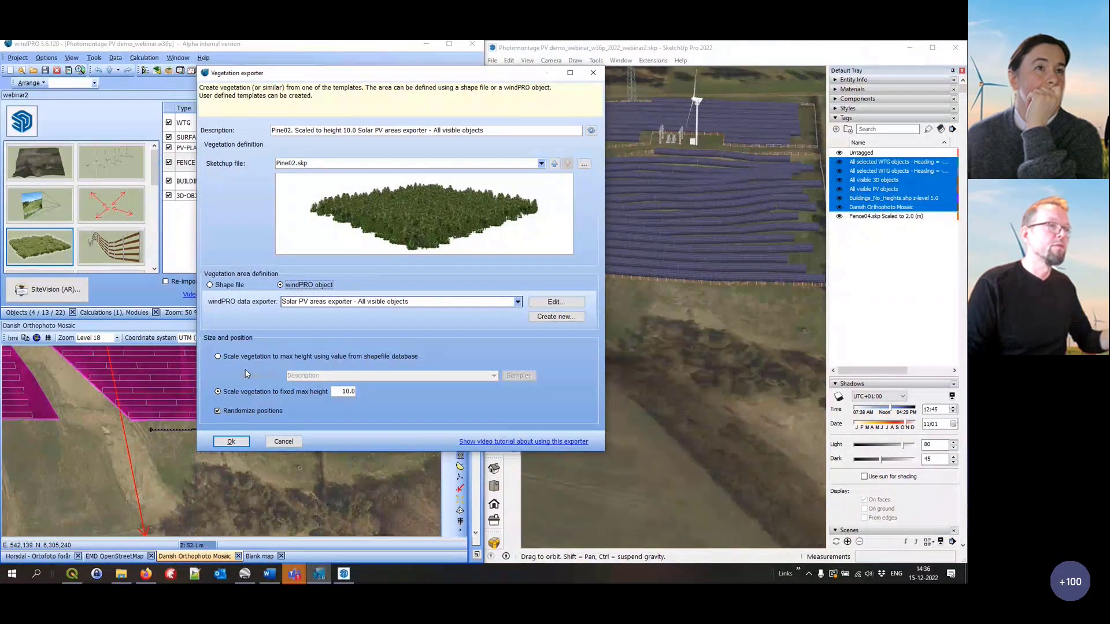
# Create a new Ruler object exporter with a 2 m buffer for all visible objects as the vegetation area's data source
pyautogui.click(555, 318)
pyautogui.click(457, 212)
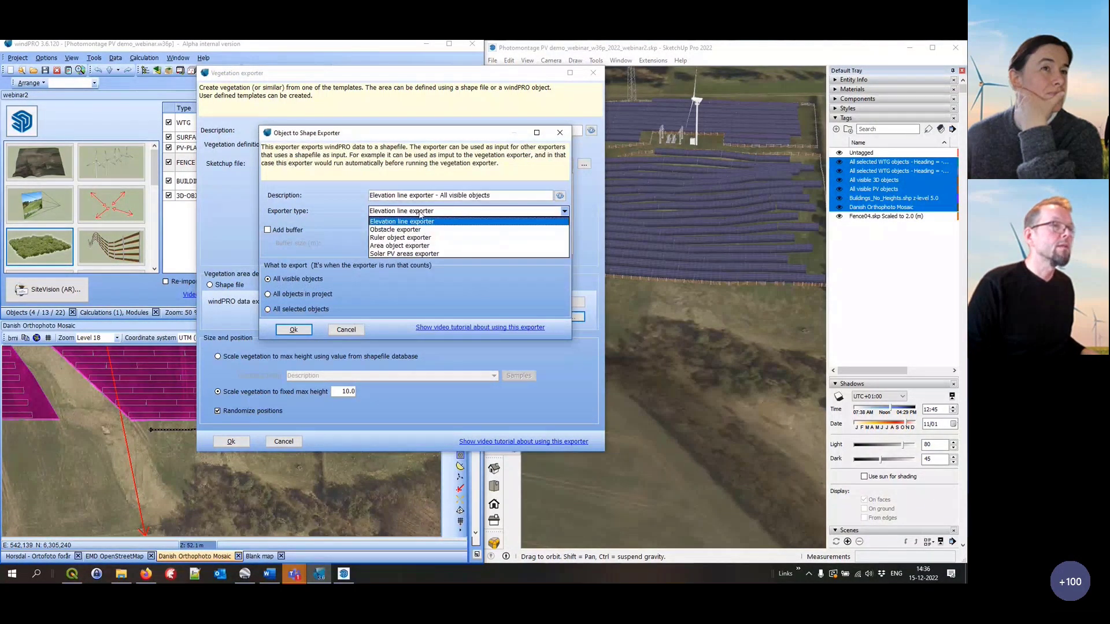
pyautogui.click(405, 239)
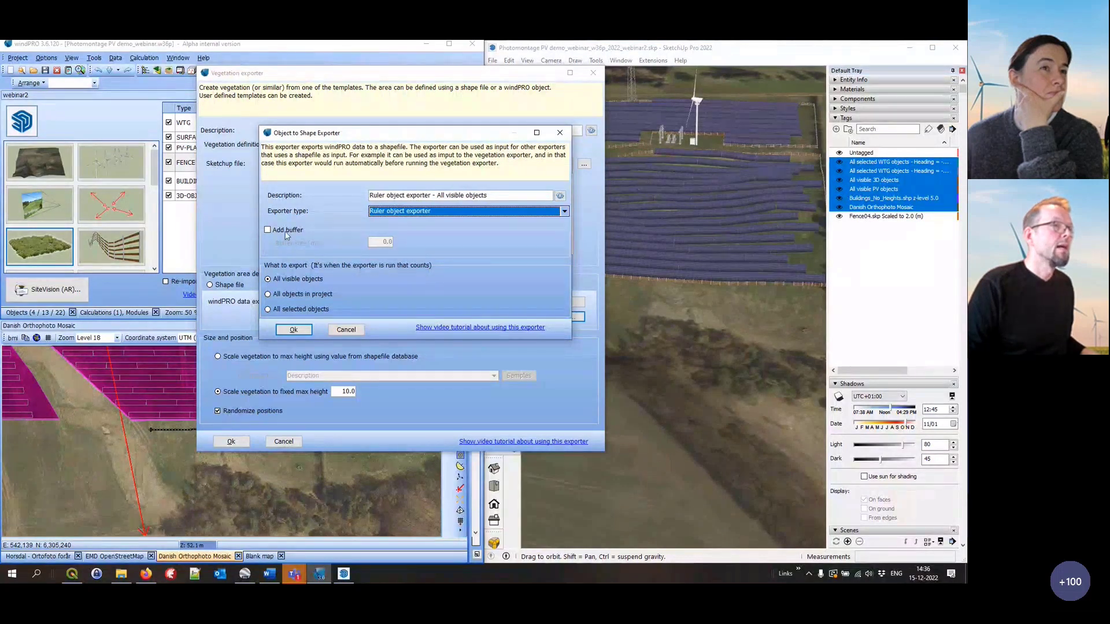
pyautogui.click(267, 230)
pyautogui.click(378, 243)
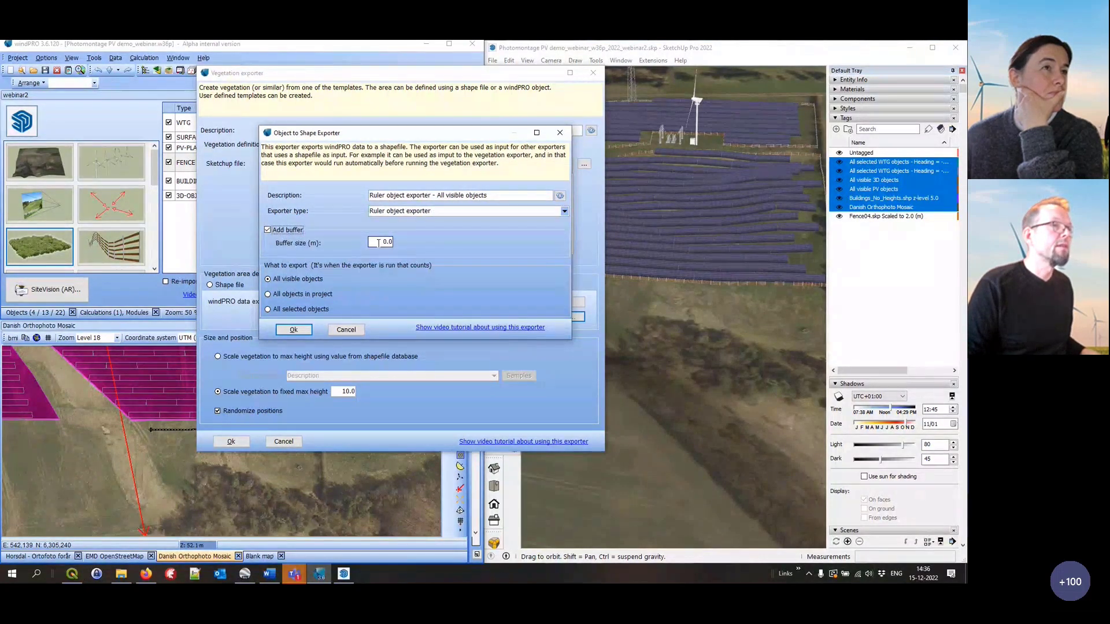
pyautogui.moveTo(379, 243); pyautogui.dragTo(438, 247)
pyautogui.write('2')
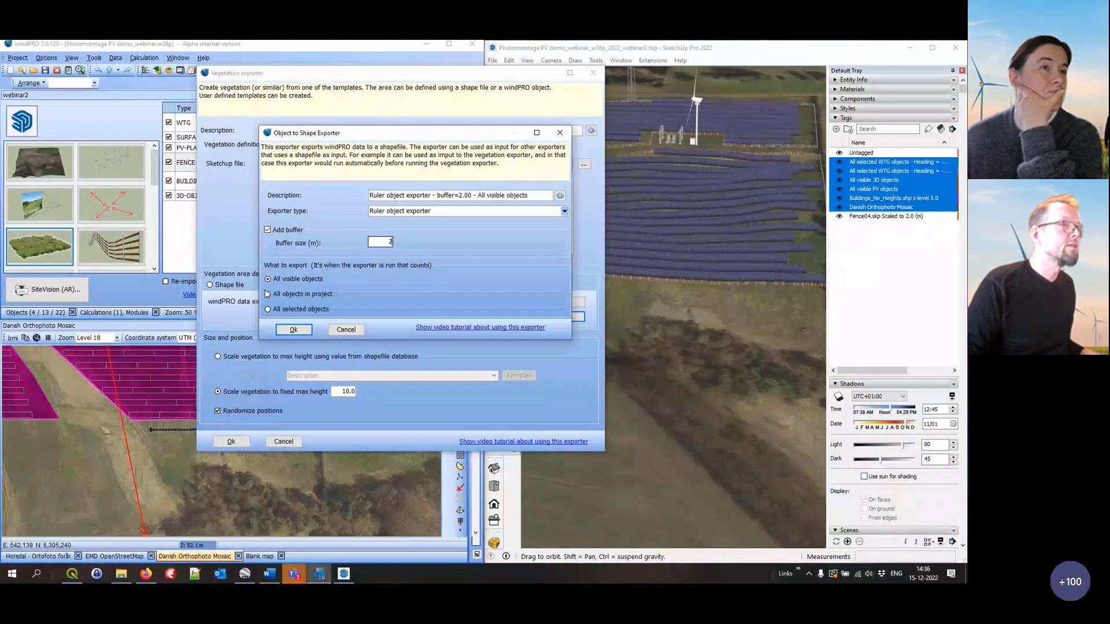
pyautogui.click(294, 331)
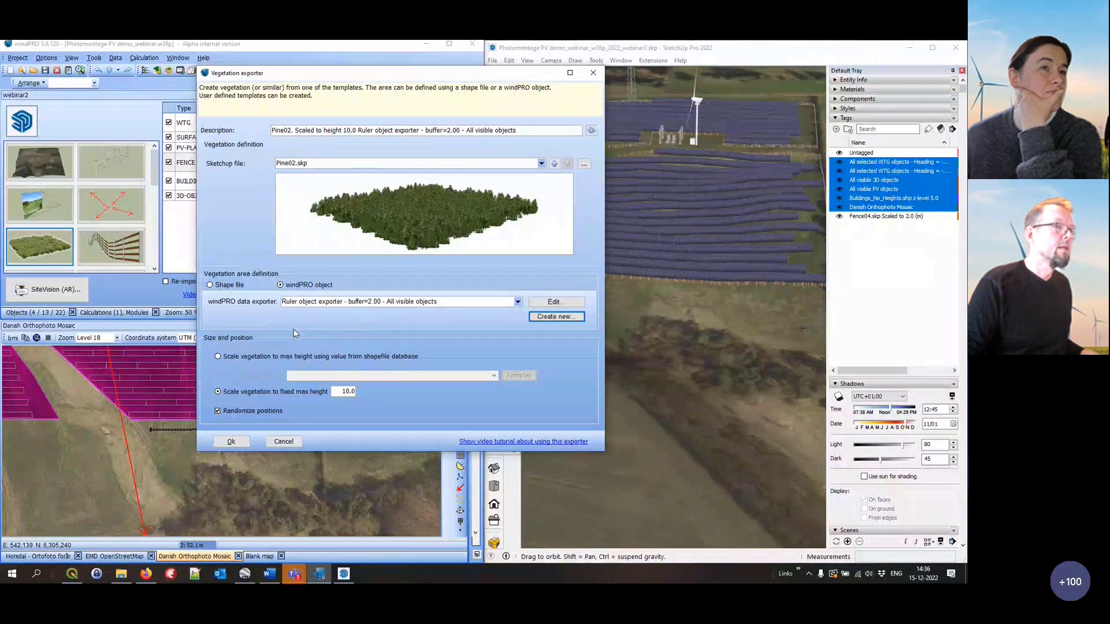
# Scale the vegetation to a fixed max height of 6 and save the exporter
pyautogui.doubleClick(346, 391)
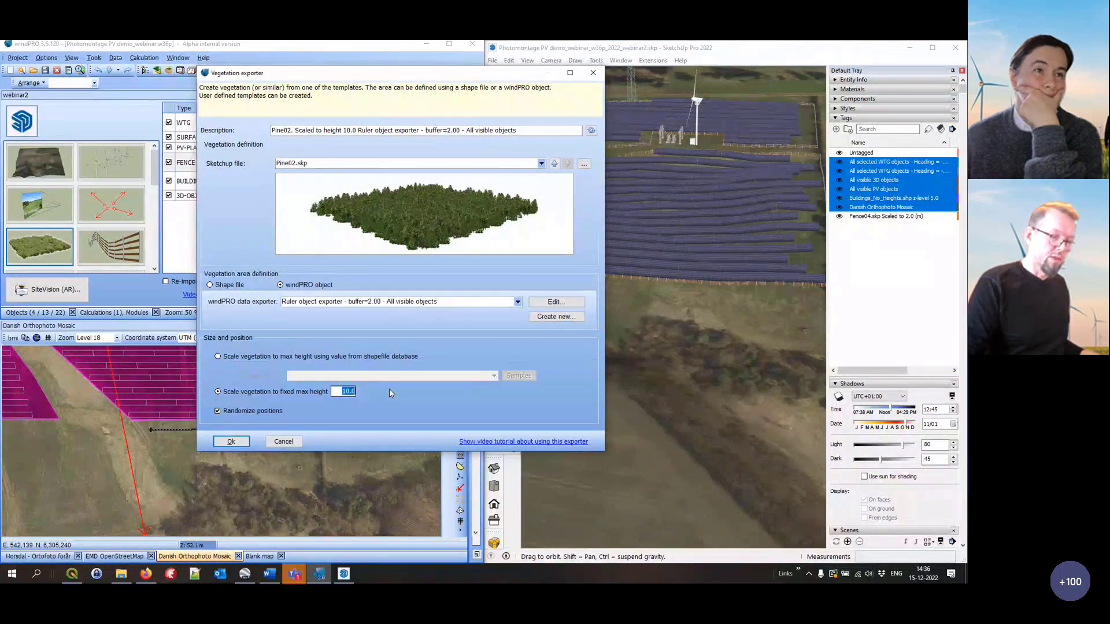
pyautogui.write('6')
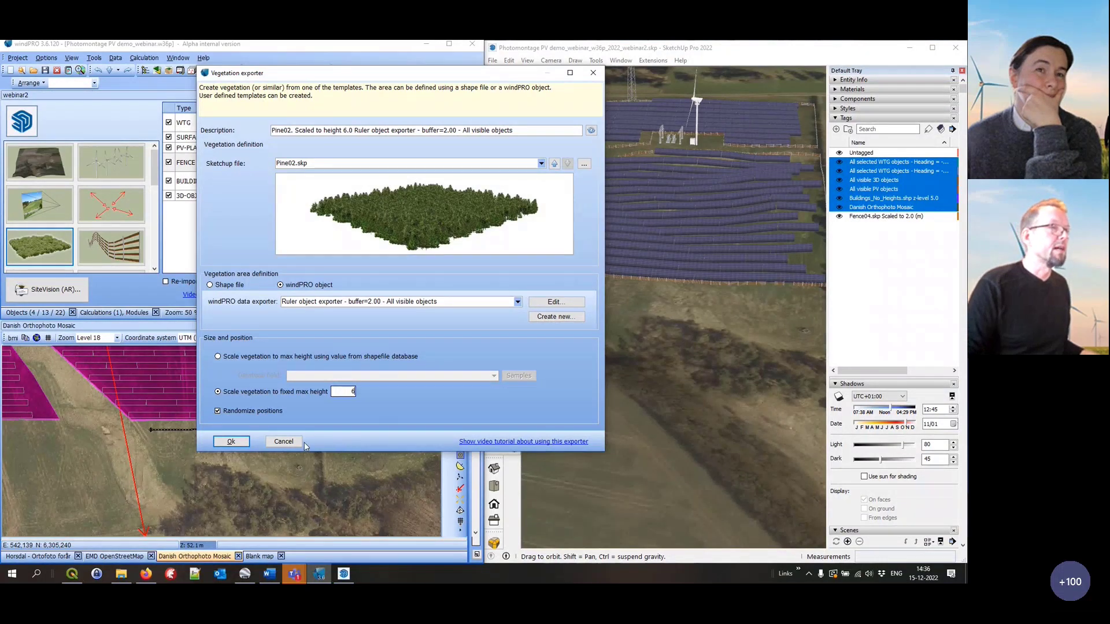
pyautogui.click(237, 443)
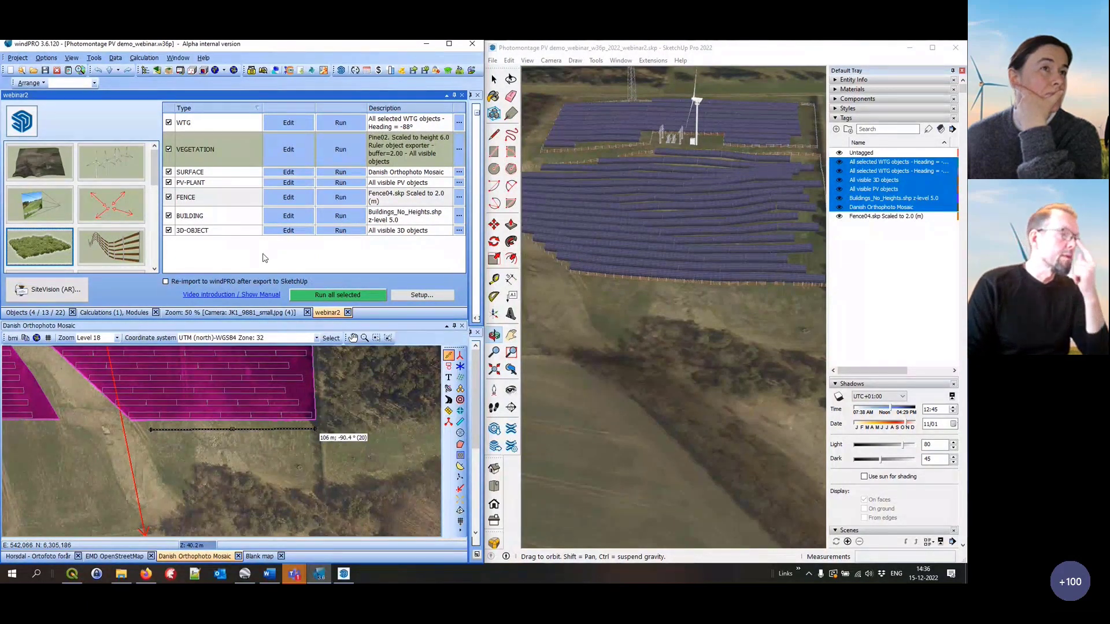
# Turn on re-import to windPRO after export and run the Pine02 vegetation export to SketchUp
pyautogui.click(166, 282)
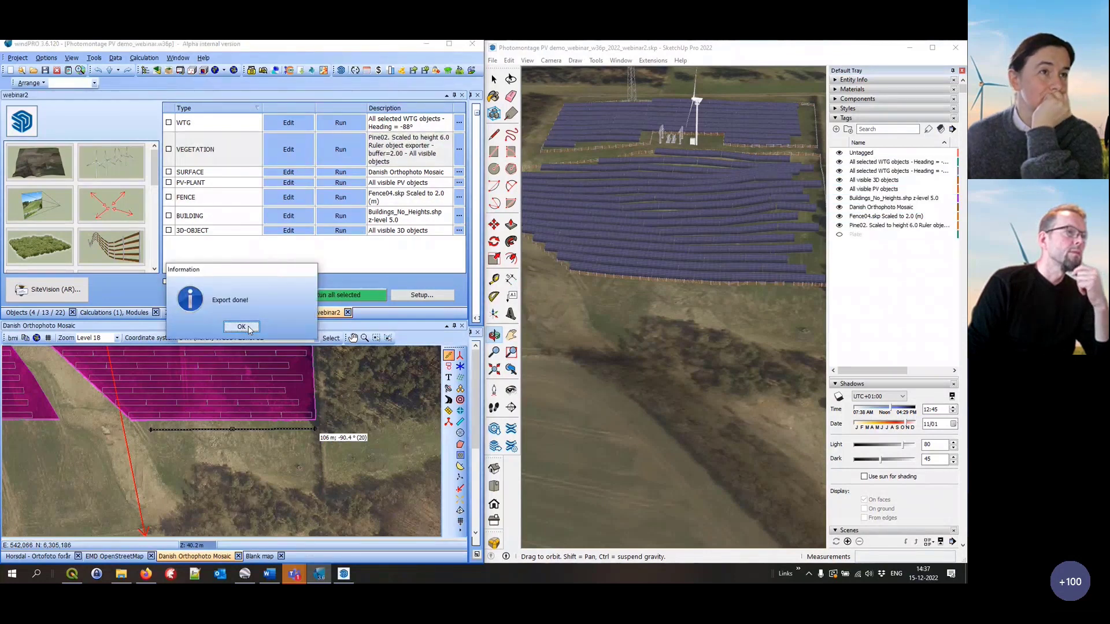
pyautogui.click(244, 326)
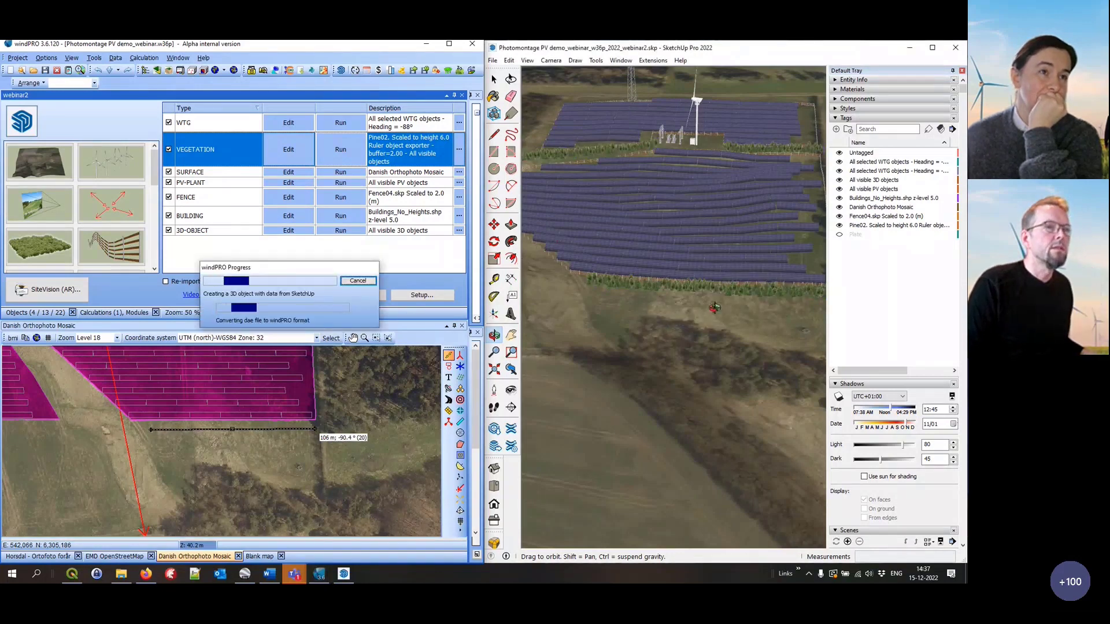
# In SketchUp, examine the exported pine rows along the solar park's fences from close up, from above and from a distance
pyautogui.moveTo(715, 318); pyautogui.dragTo(726, 248)
pyautogui.scroll(4, 725, 247)
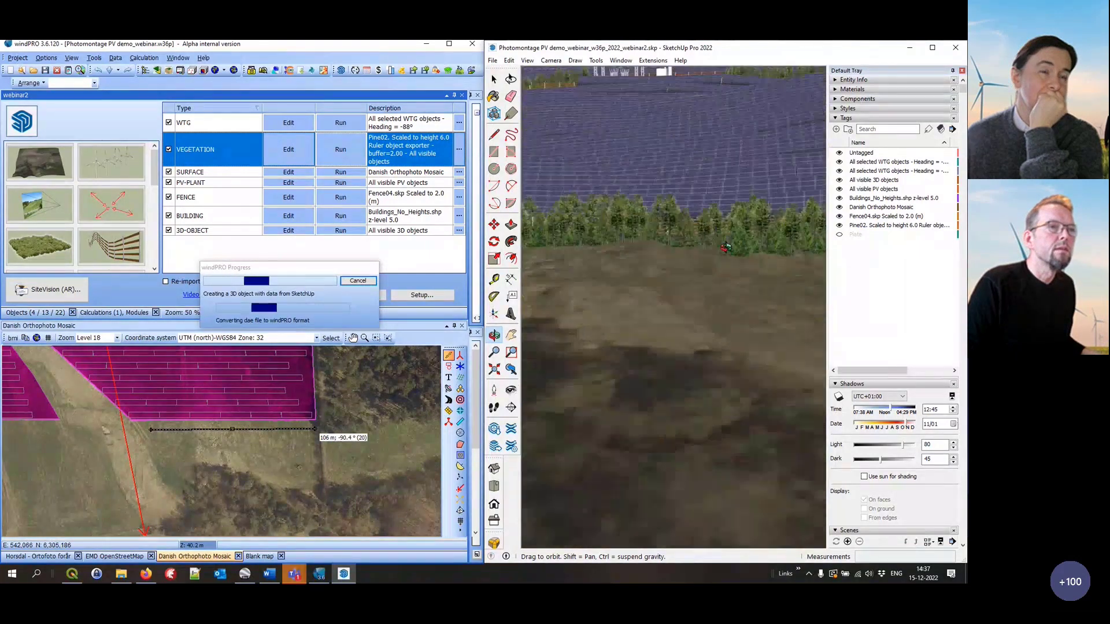
pyautogui.moveTo(726, 248); pyautogui.dragTo(720, 361, button='middle')
pyautogui.moveTo(659, 274)
pyautogui.keyDown('shift'); pyautogui.mouseDown(button='middle')
pyautogui.moveTo(696, 250)
pyautogui.moveTo(669, 288)
pyautogui.moveTo(587, 312)
pyautogui.moveTo(709, 297)
pyautogui.moveTo(607, 294)
pyautogui.mouseUp(button='middle'); pyautogui.keyUp('shift')
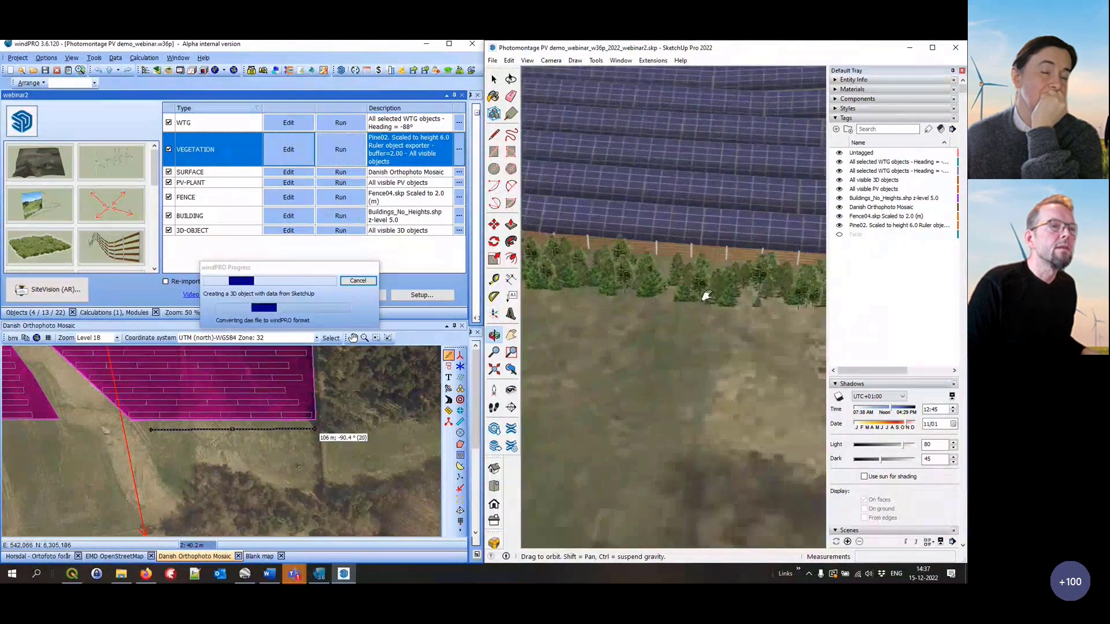
pyautogui.keyDown('shift'); pyautogui.moveTo(736, 300); pyautogui.dragTo(599, 285, button='middle'); pyautogui.keyUp('shift')
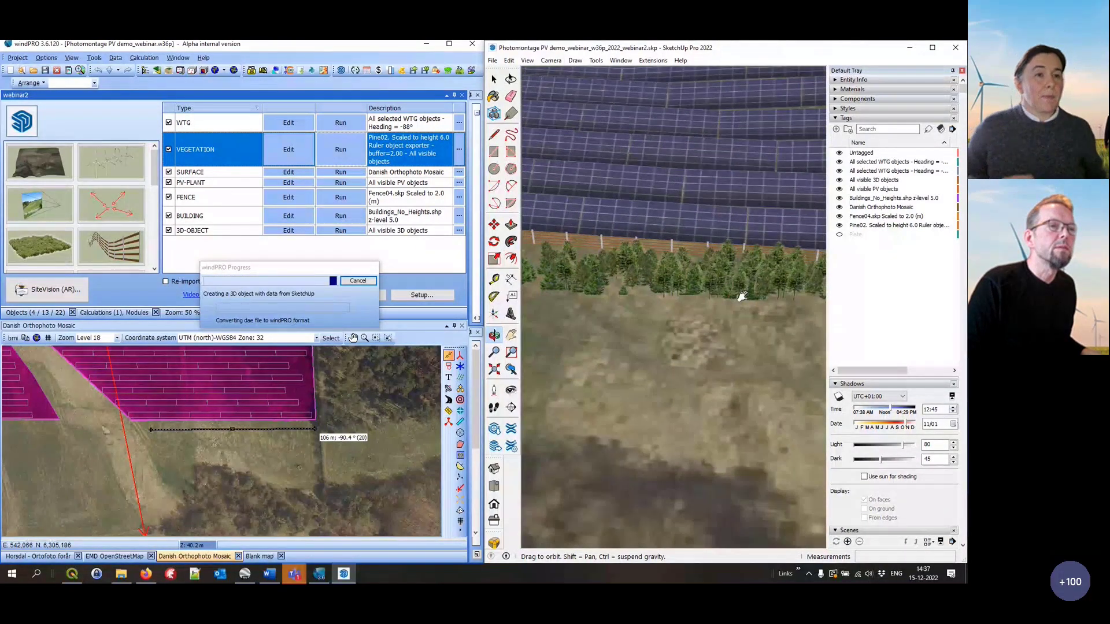
pyautogui.moveTo(738, 293)
pyautogui.keyDown('shift'); pyautogui.mouseDown(button='middle')
pyautogui.moveTo(626, 292)
pyautogui.moveTo(673, 276)
pyautogui.moveTo(706, 289)
pyautogui.moveTo(629, 302)
pyautogui.moveTo(634, 312)
pyautogui.moveTo(820, 292)
pyautogui.moveTo(726, 309)
pyautogui.moveTo(666, 261)
pyautogui.moveTo(646, 334)
pyautogui.moveTo(775, 308)
pyautogui.mouseUp(button='middle'); pyautogui.keyUp('shift')
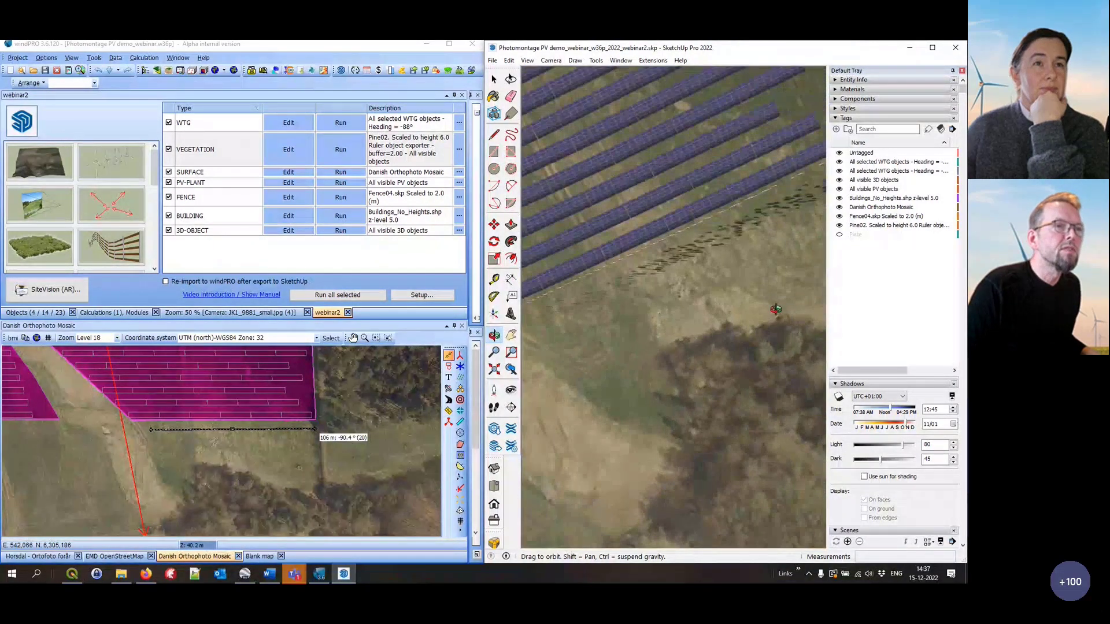
pyautogui.moveTo(732, 250); pyautogui.dragTo(740, 189, button='middle')
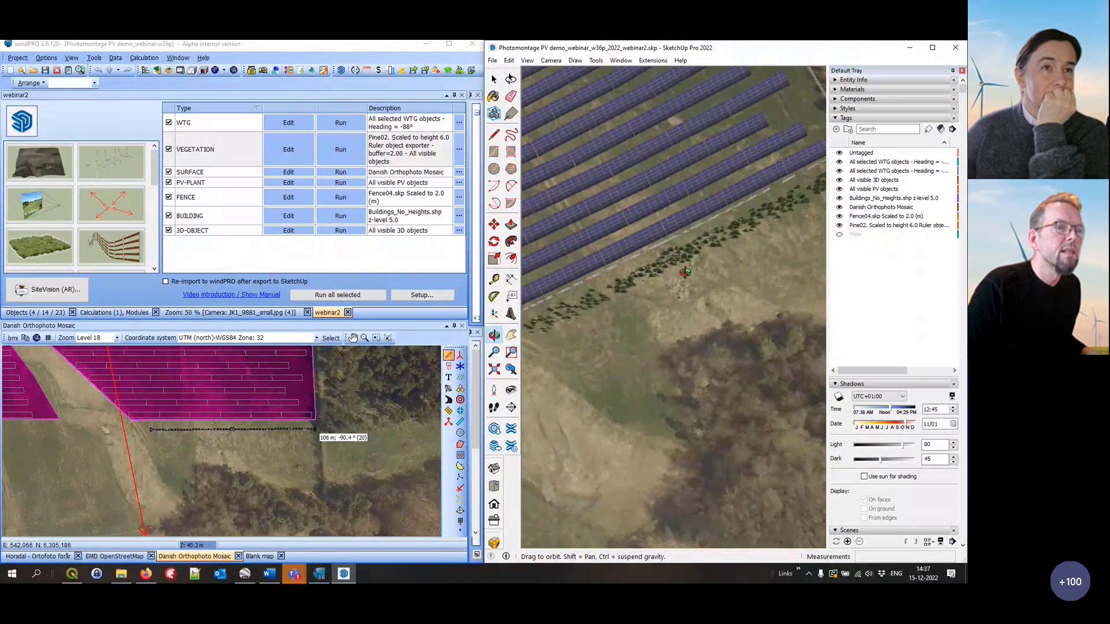
pyautogui.moveTo(685, 273)
pyautogui.mouseDown(button='middle')
pyautogui.moveTo(648, 331)
pyautogui.moveTo(748, 324)
pyautogui.moveTo(572, 314)
pyautogui.moveTo(721, 315)
pyautogui.moveTo(664, 323)
pyautogui.mouseUp(button='middle')
pyautogui.scroll(-3, 717, 210)
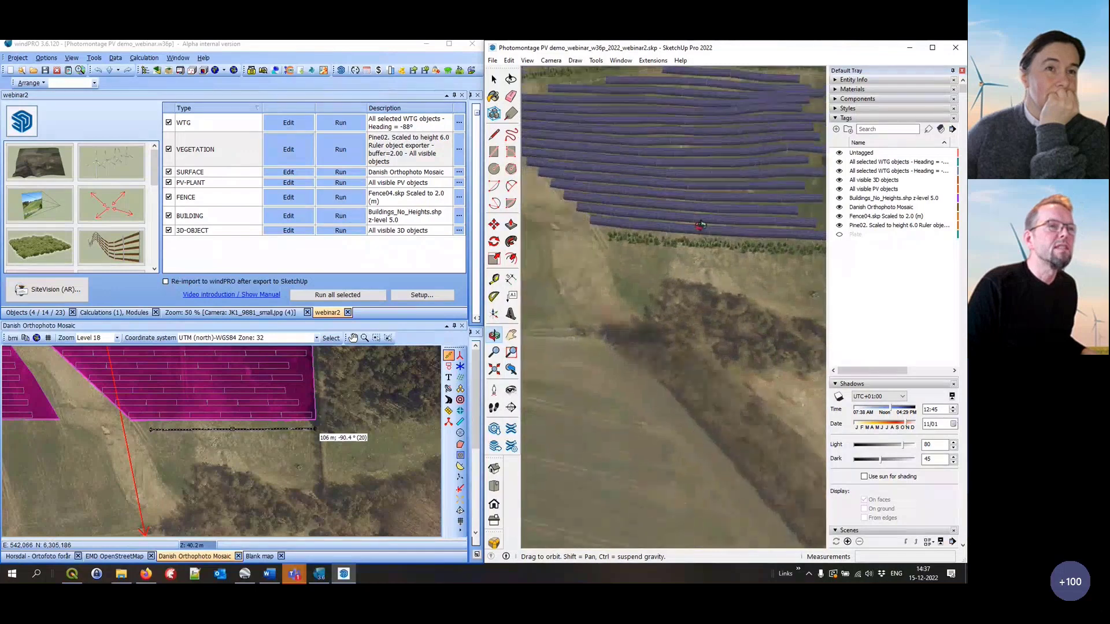
pyautogui.scroll(-5, 700, 226)
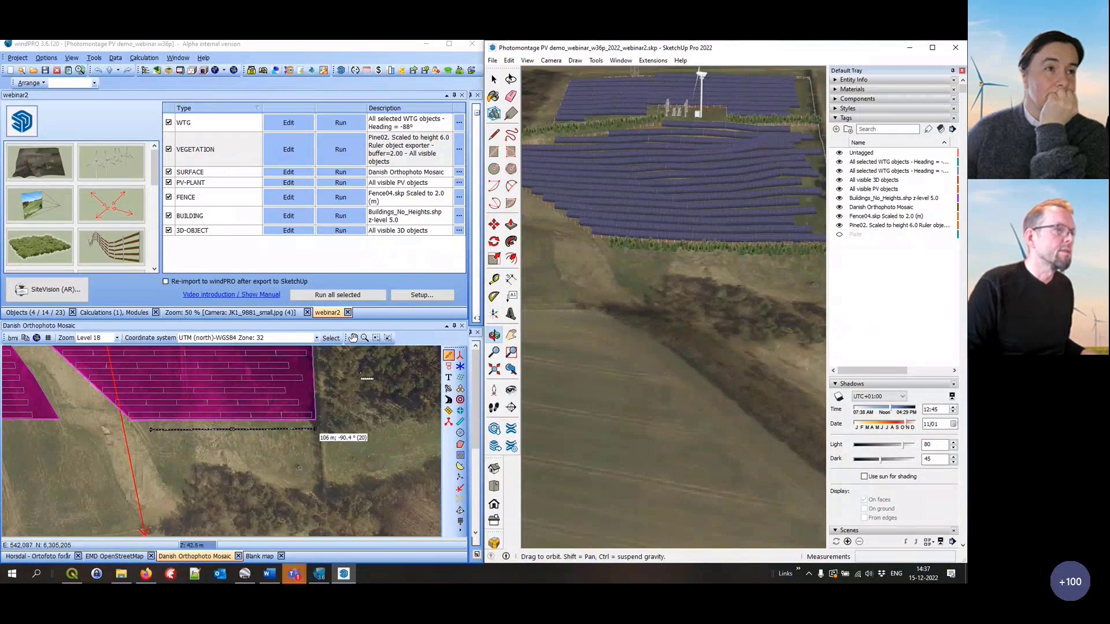
# Check the camera position on the orthophoto map, then view the solar park in the JK1_9881_small.jpg photomontage
pyautogui.click(352, 338)
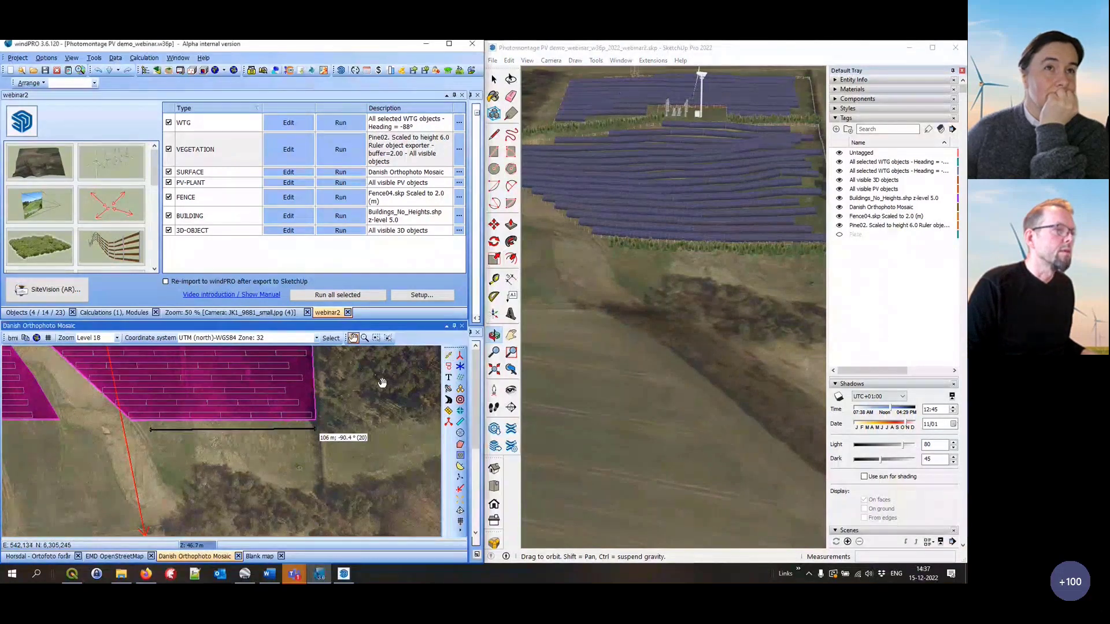
pyautogui.moveTo(171, 509); pyautogui.dragTo(180, 459)
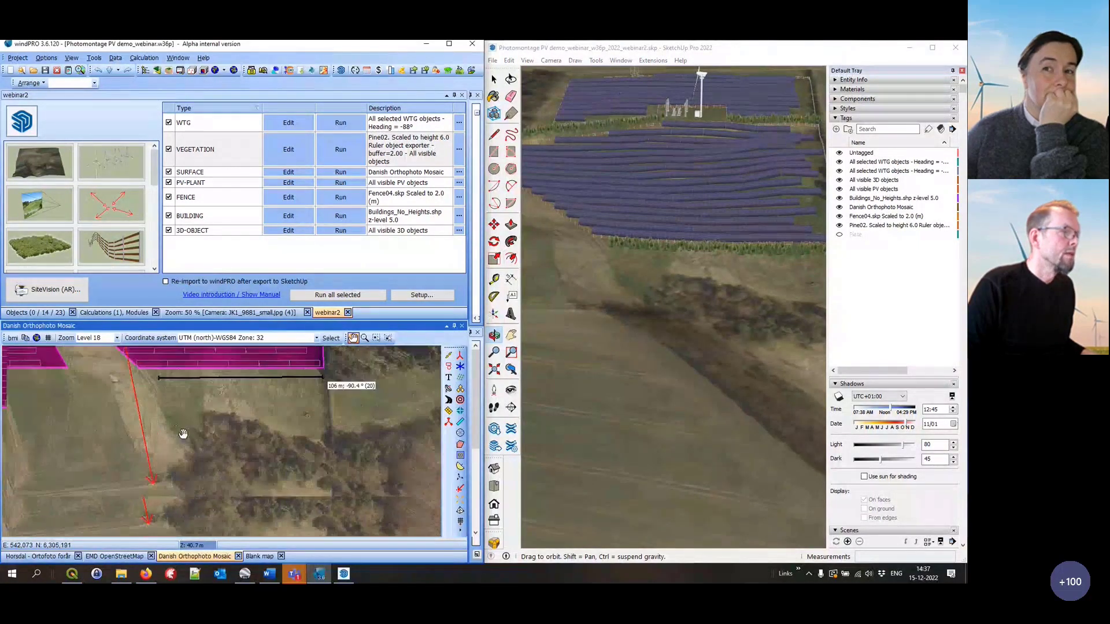
pyautogui.click(218, 313)
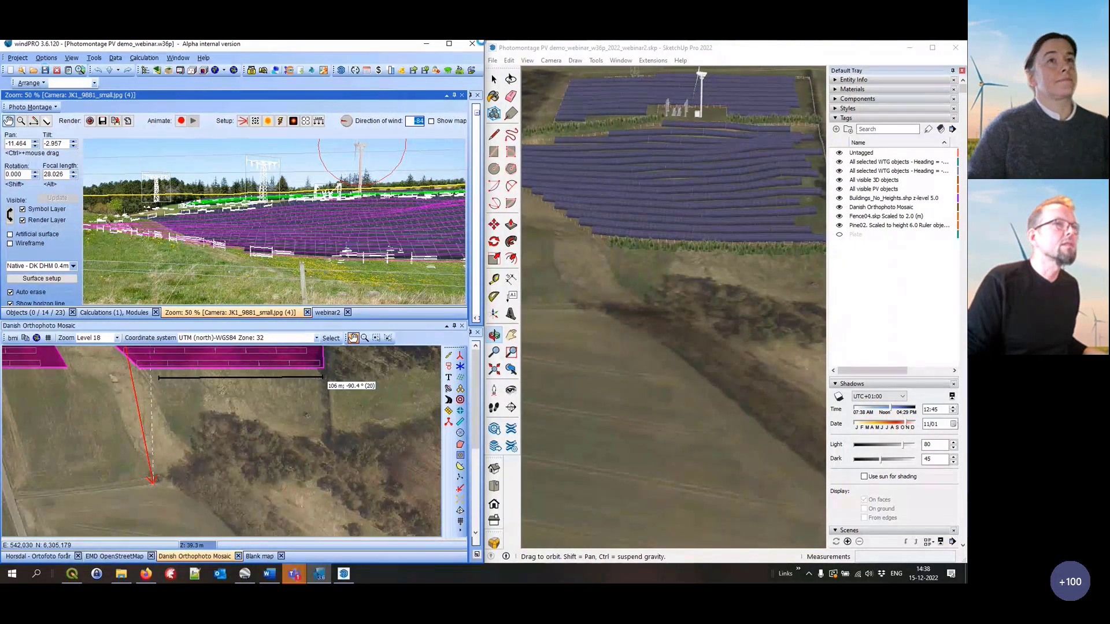
# Switch to SketchUp and save the photomontage model
pyautogui.click(500, 57)
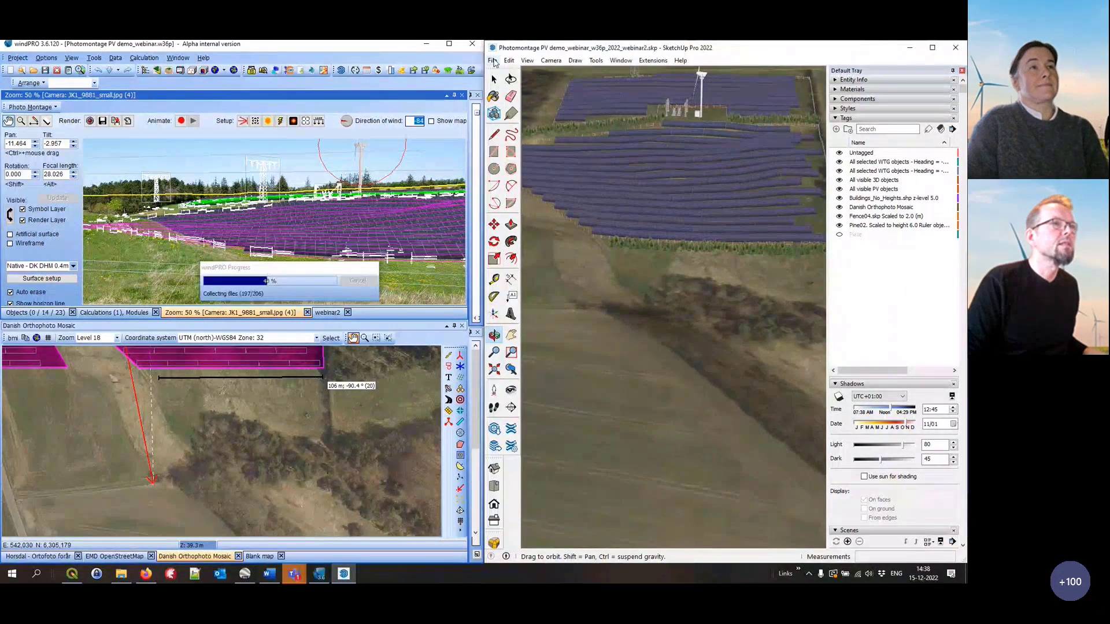
pyautogui.click(495, 60)
pyautogui.click(516, 108)
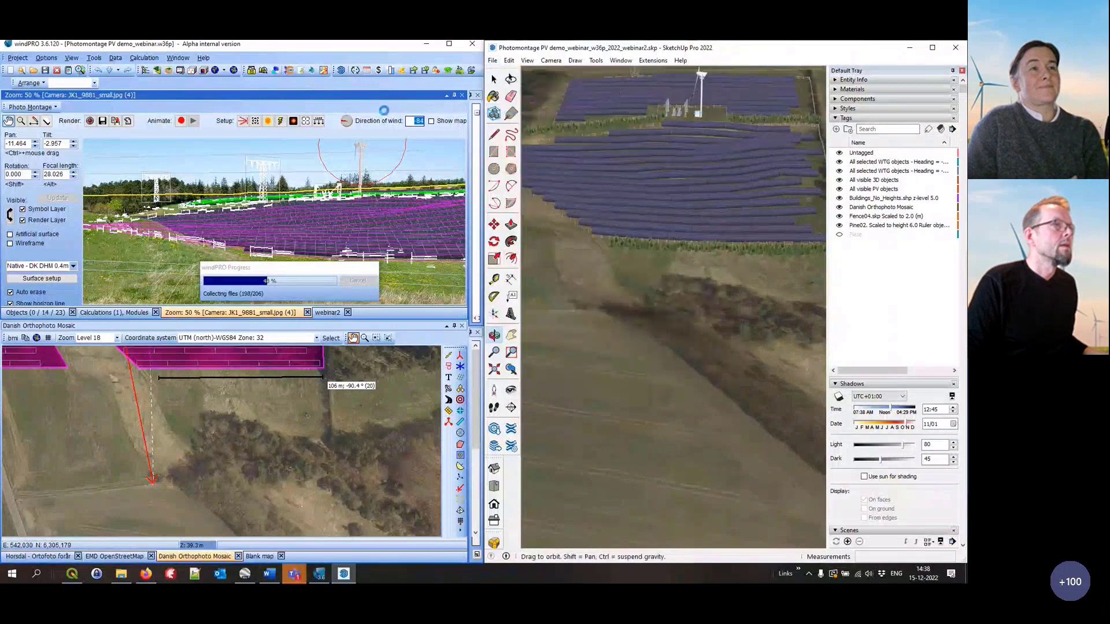
# Return to the webinar2 export list in windPRO and exclude all existing exporters from the combined run
pyautogui.click(330, 313)
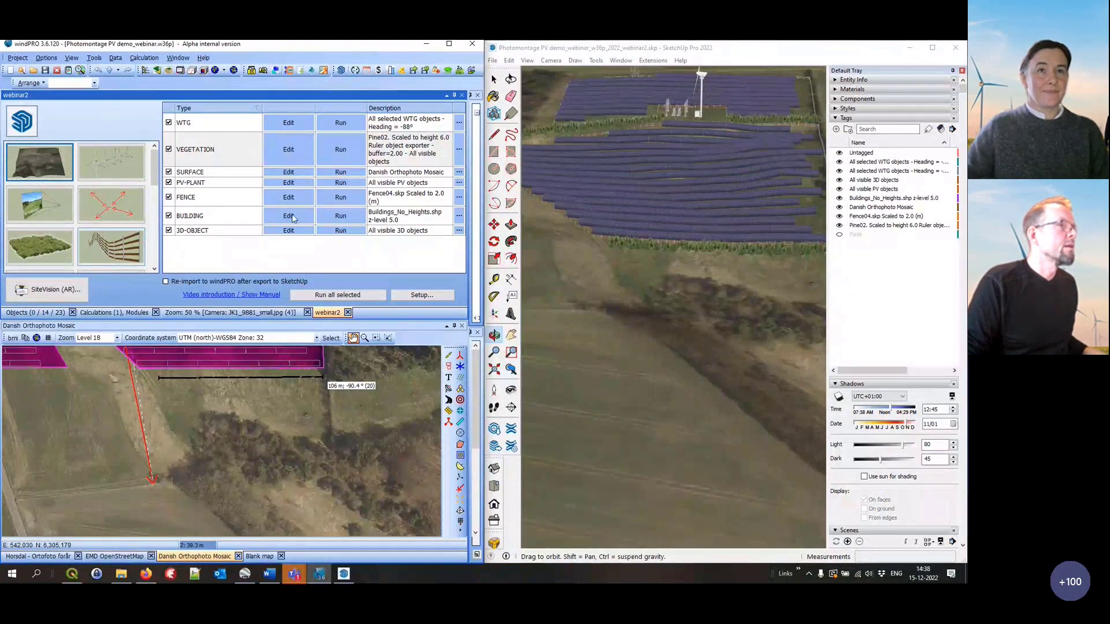
pyautogui.click(171, 127)
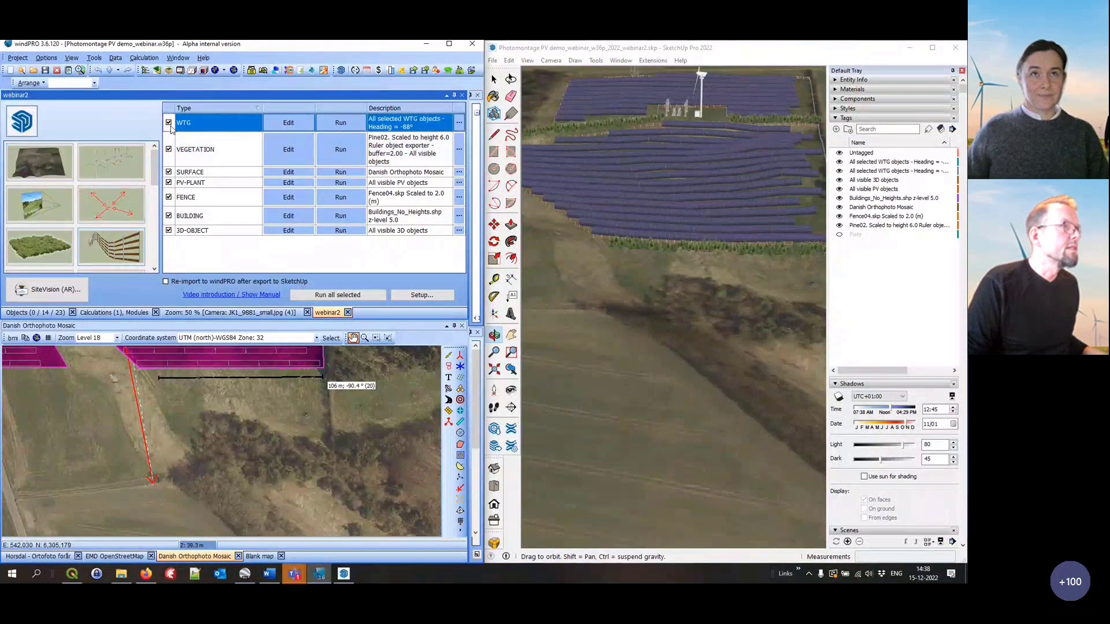
pyautogui.click(169, 164)
pyautogui.click(169, 172)
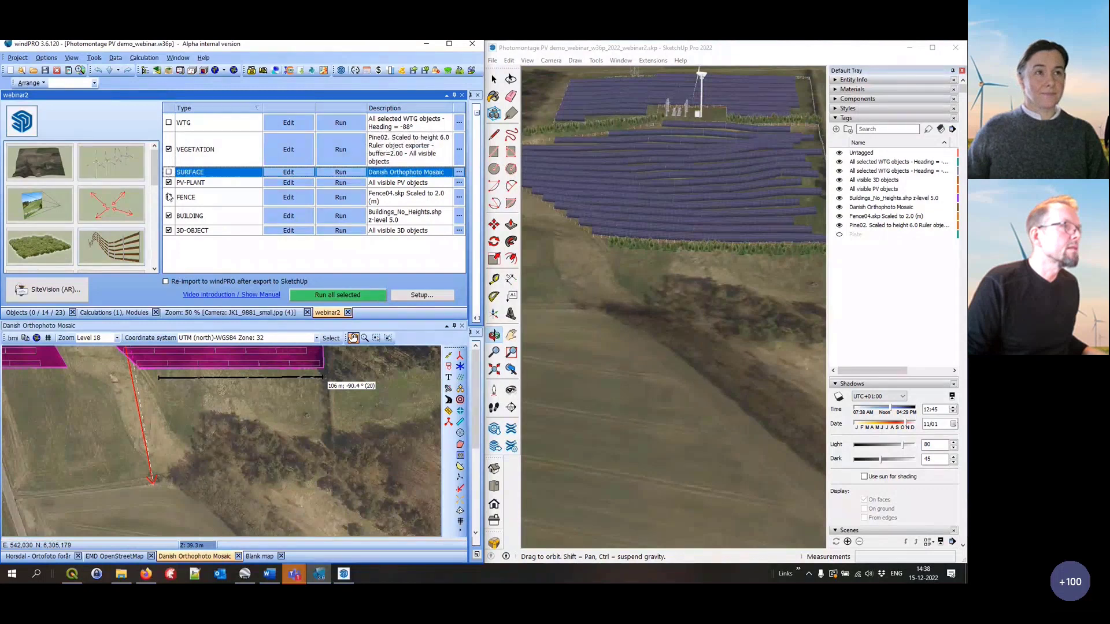
pyautogui.click(168, 183)
pyautogui.click(169, 198)
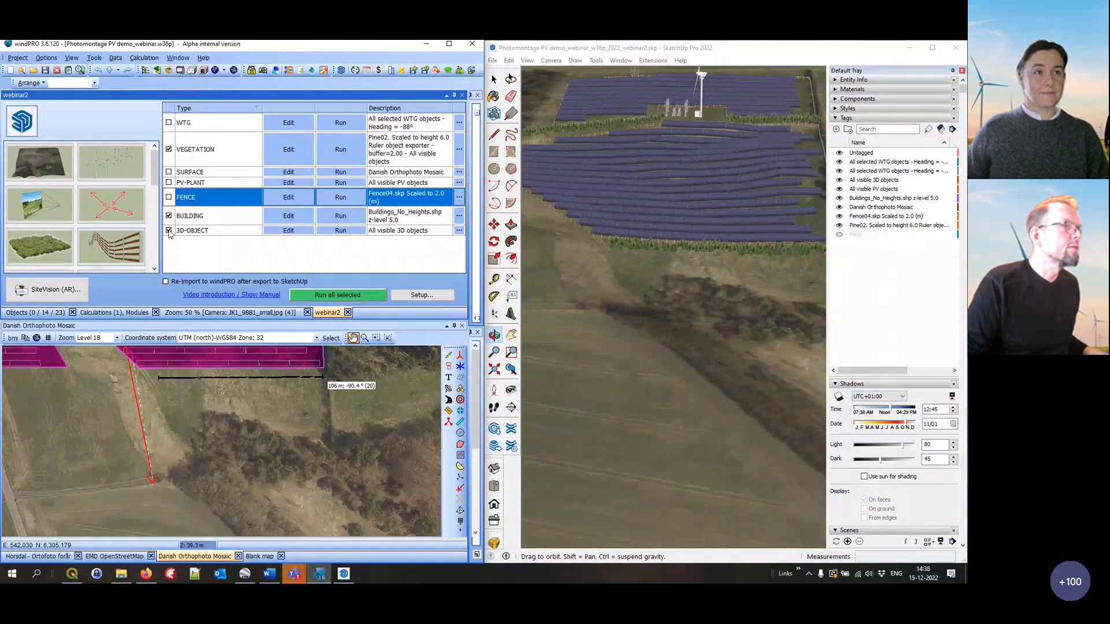
pyautogui.click(169, 216)
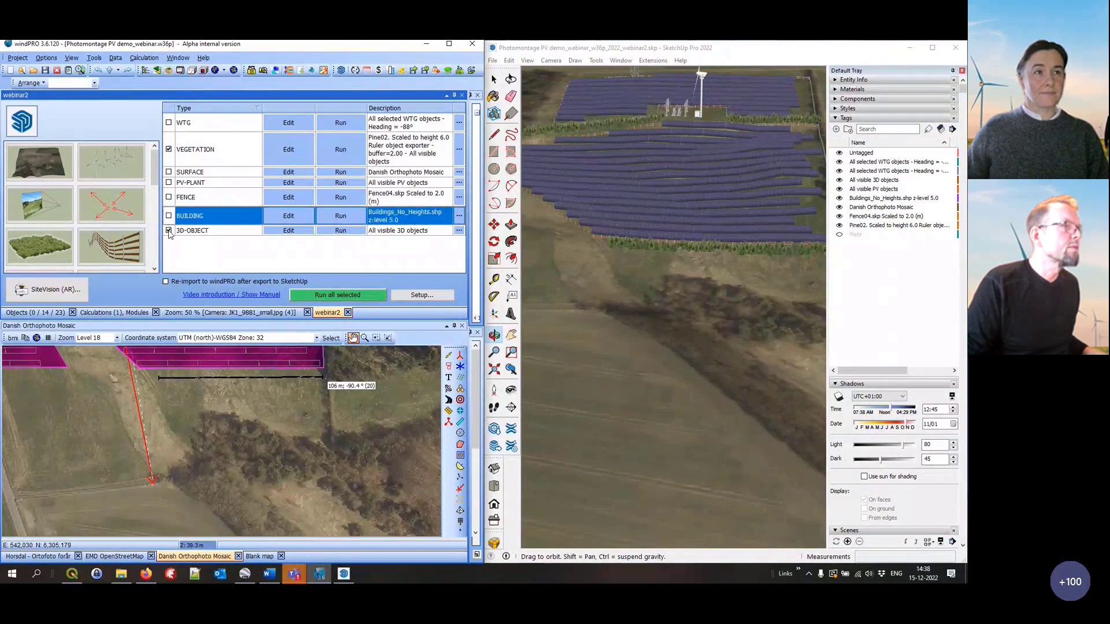
pyautogui.click(169, 150)
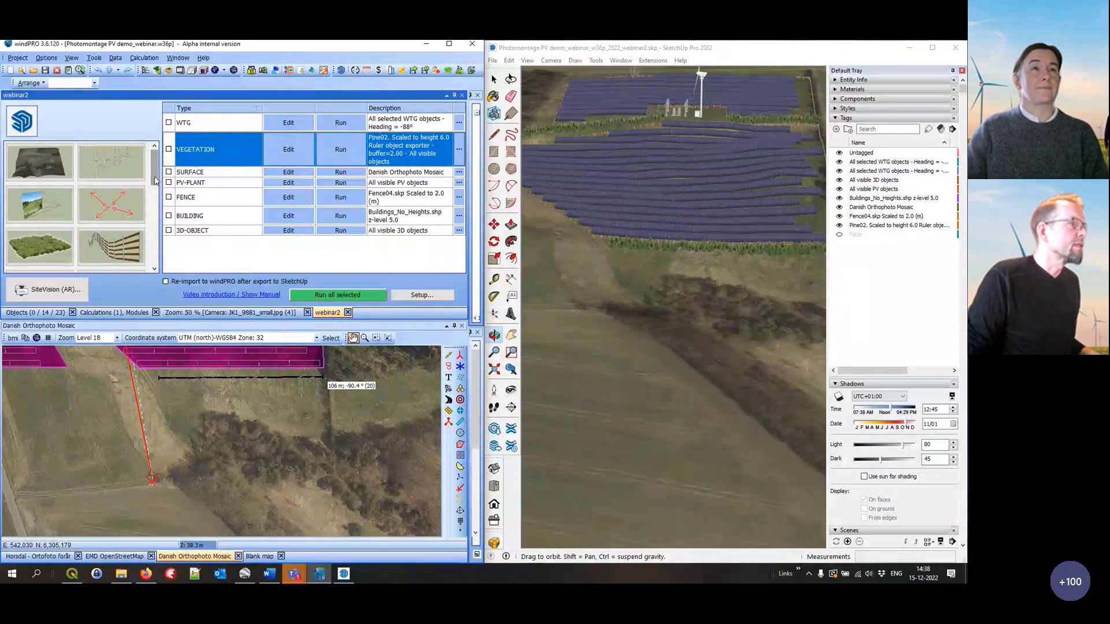
pyautogui.click(155, 200)
pyautogui.scroll(-1, 54, 185)
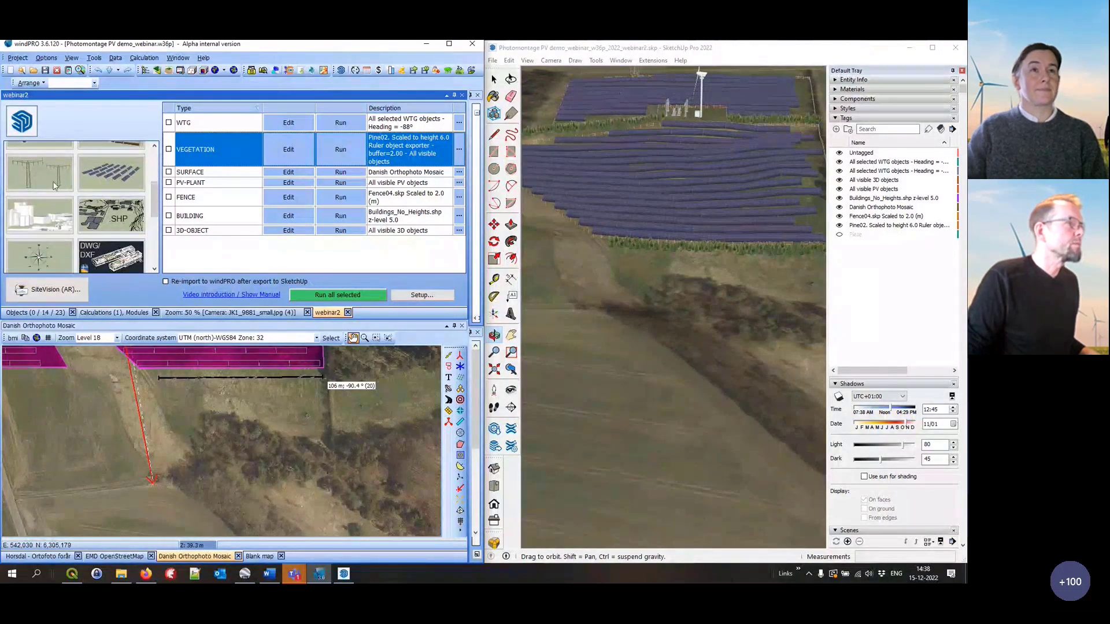
pyautogui.doubleClick(44, 174)
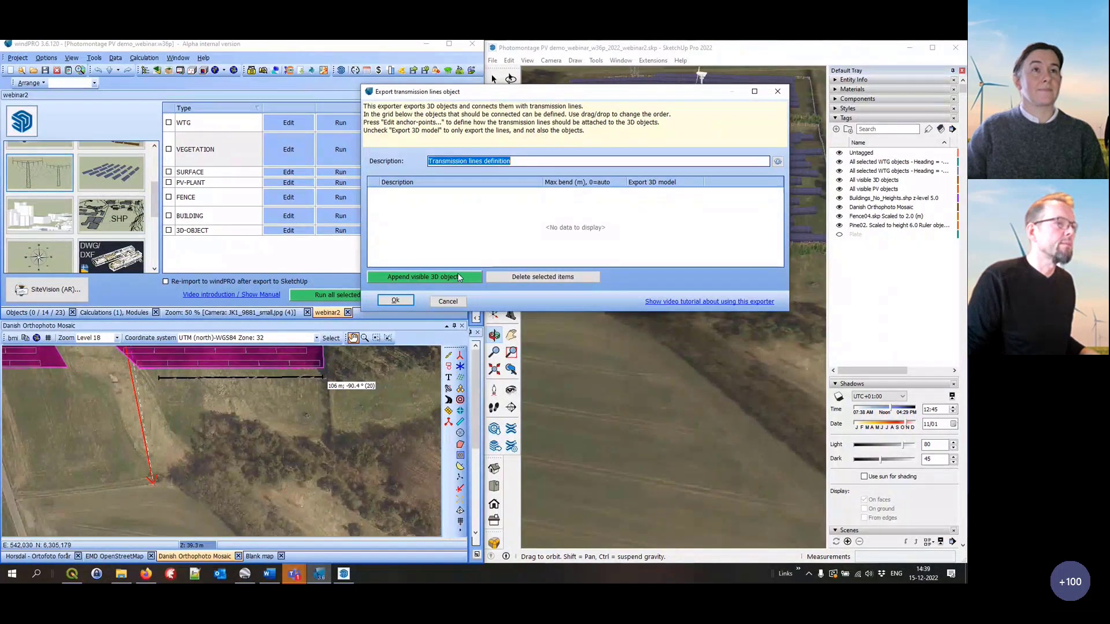
pyautogui.click(395, 300)
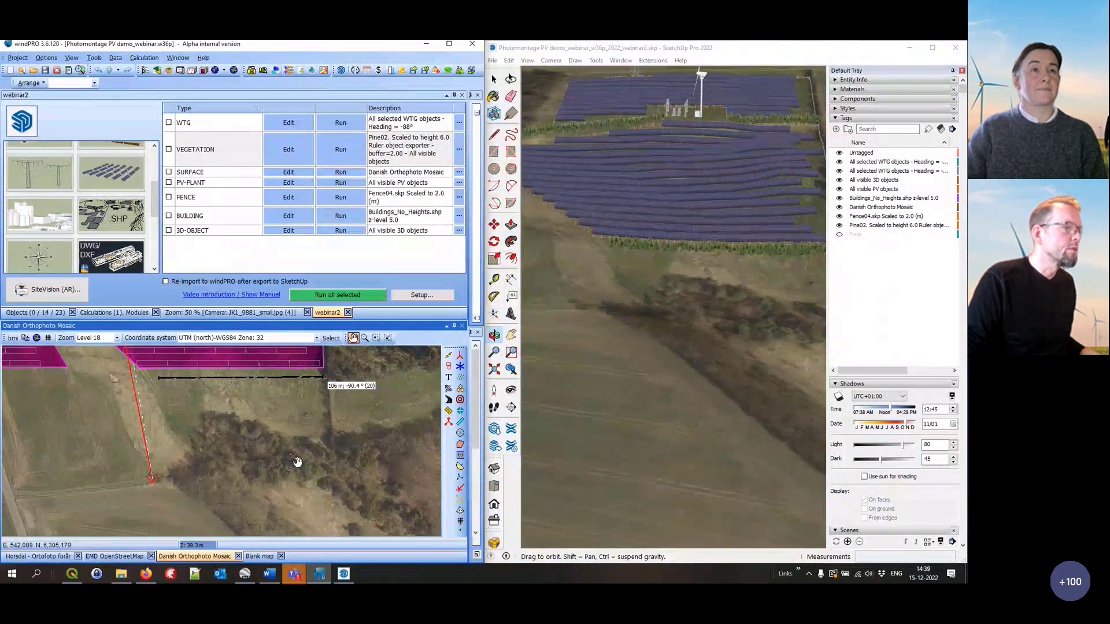
# Bring the pylons into view on the blank map and start a transmission lines exporter with all visible 3D objects appended
pyautogui.moveTo(286, 379); pyautogui.dragTo(301, 432)
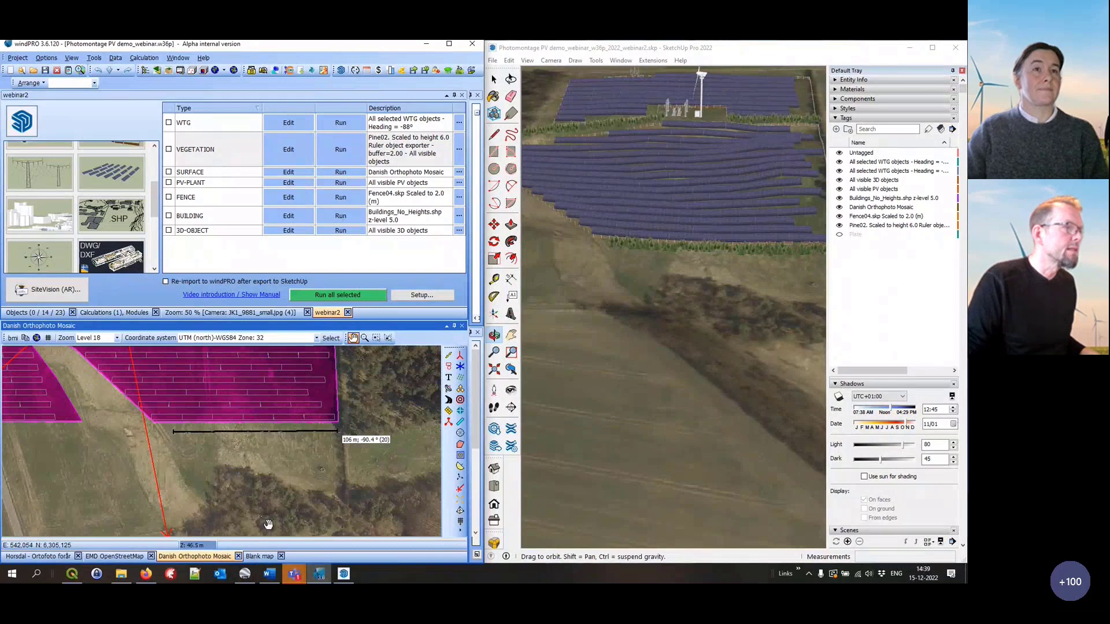
pyautogui.click(260, 556)
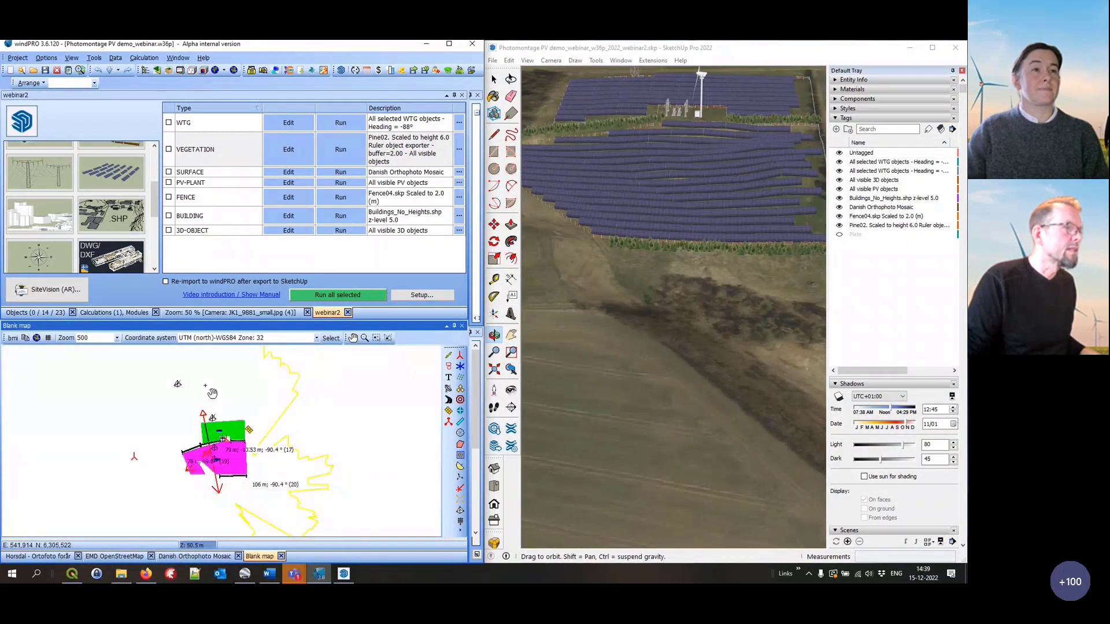
pyautogui.moveTo(212, 393); pyautogui.dragTo(218, 385)
pyautogui.scroll(-1, 220, 386)
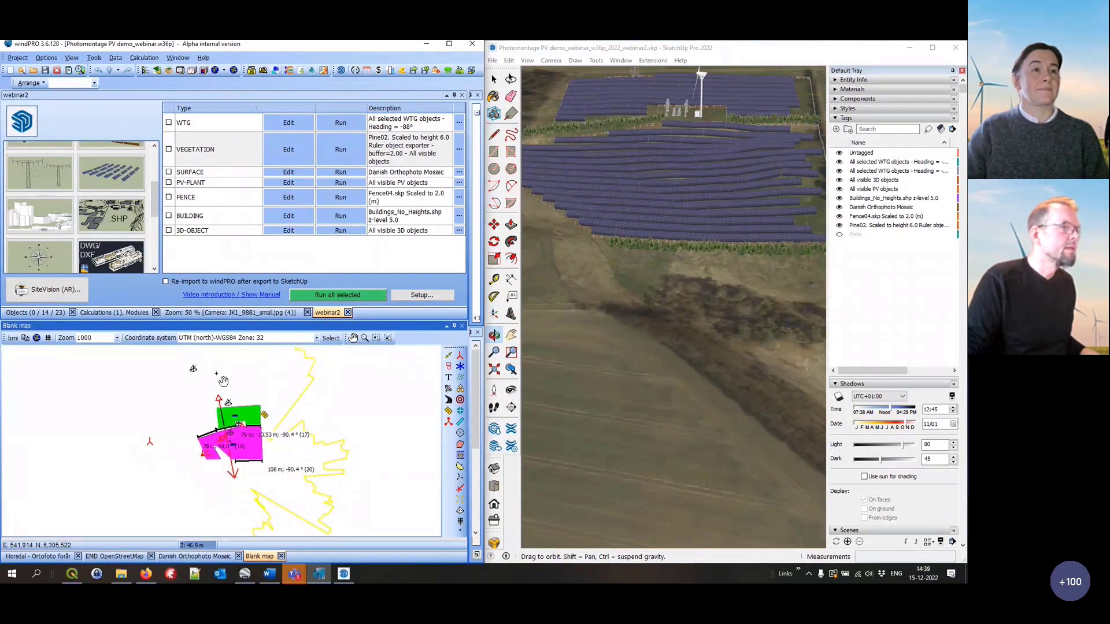
pyautogui.moveTo(222, 387); pyautogui.dragTo(219, 390)
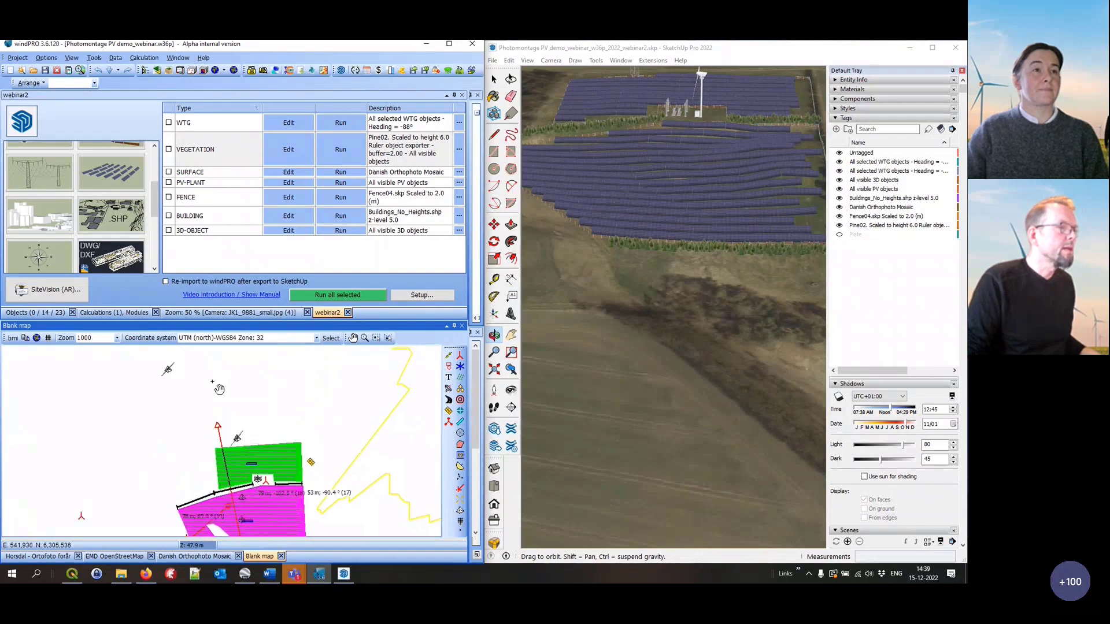
pyautogui.click(54, 178)
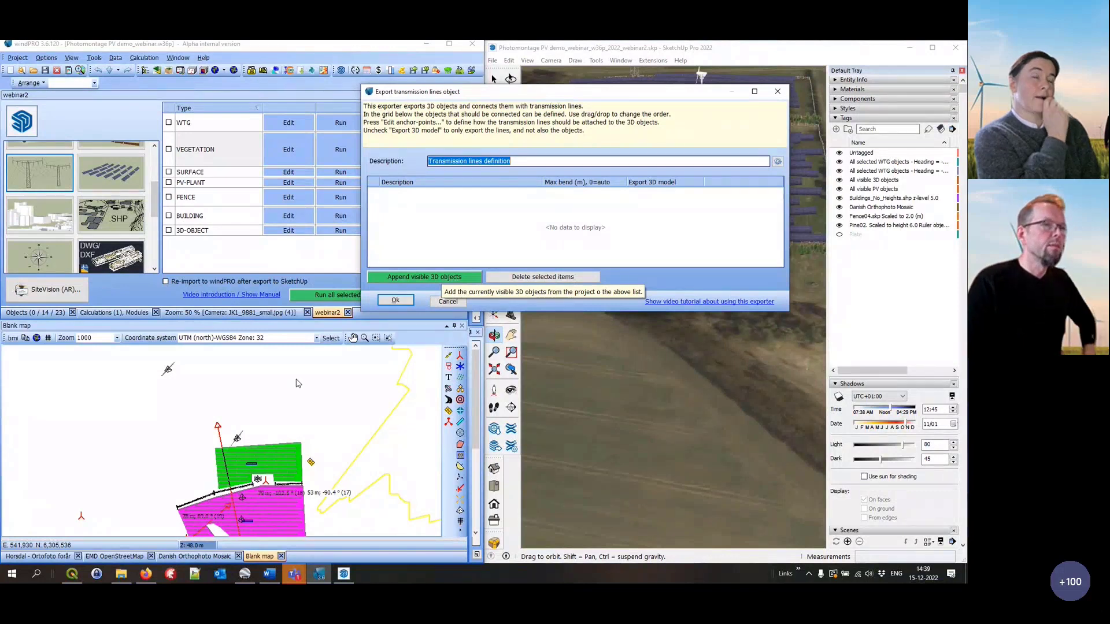
pyautogui.click(407, 277)
pyautogui.click(572, 225)
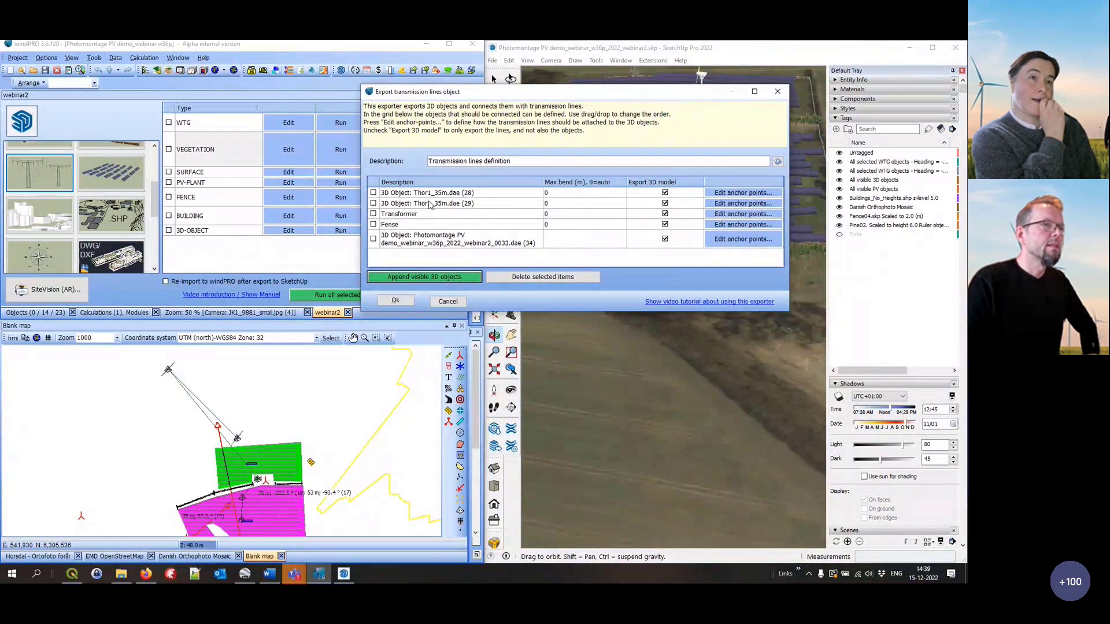
# Remove the Fense and Photomontage PV demo_webinar_w36p_2022_webinar2_0033.dae objects from the transmission lines definition
pyautogui.click(379, 226)
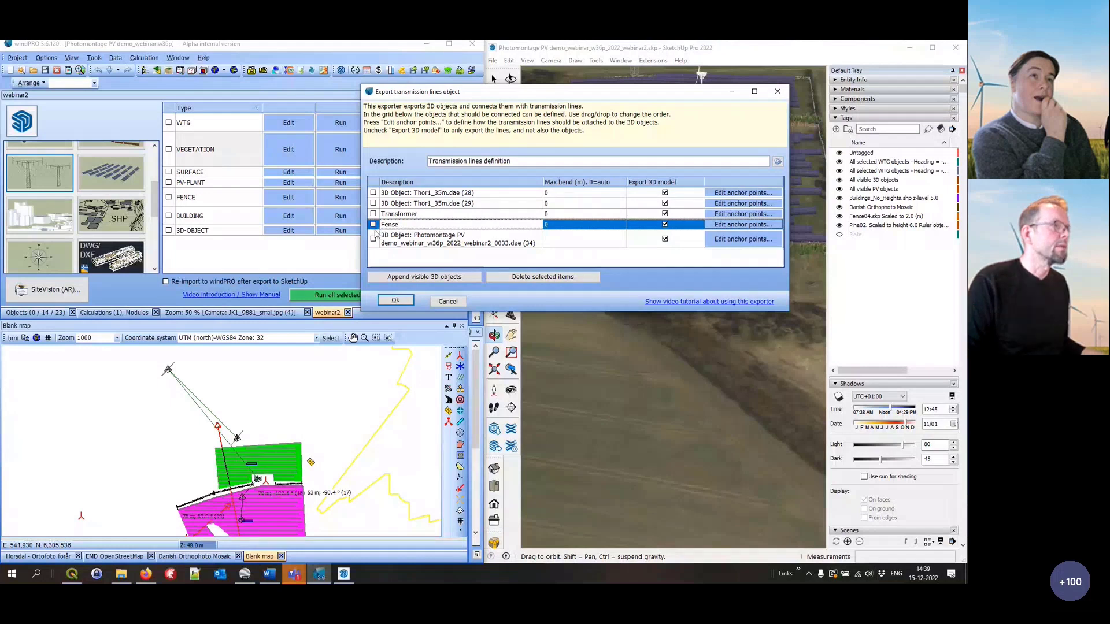
pyautogui.click(373, 225)
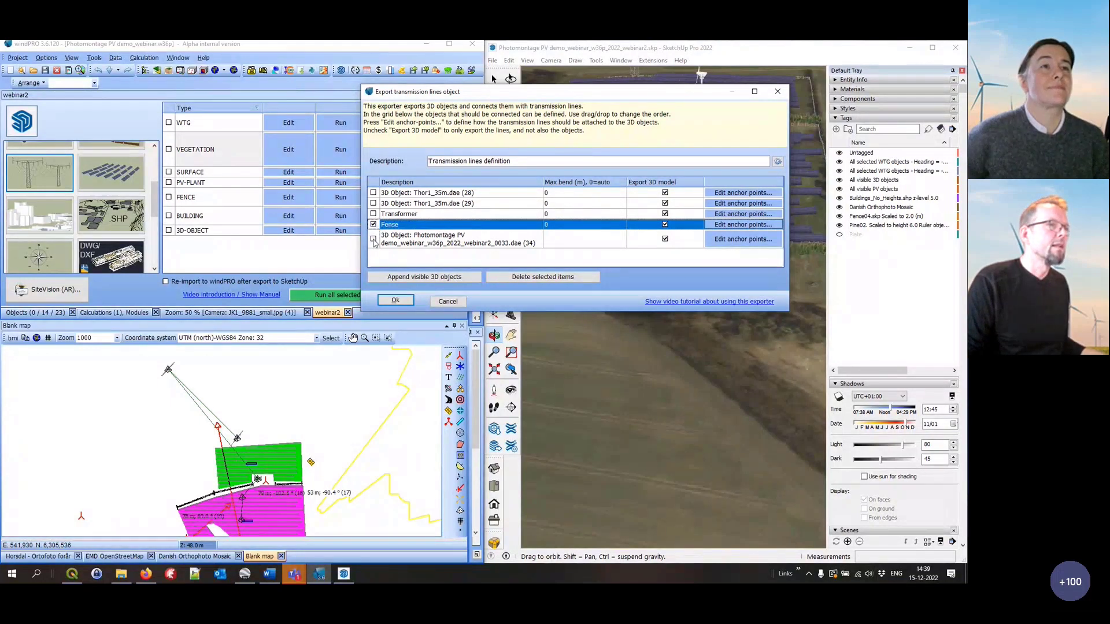
pyautogui.click(374, 239)
pyautogui.click(403, 242)
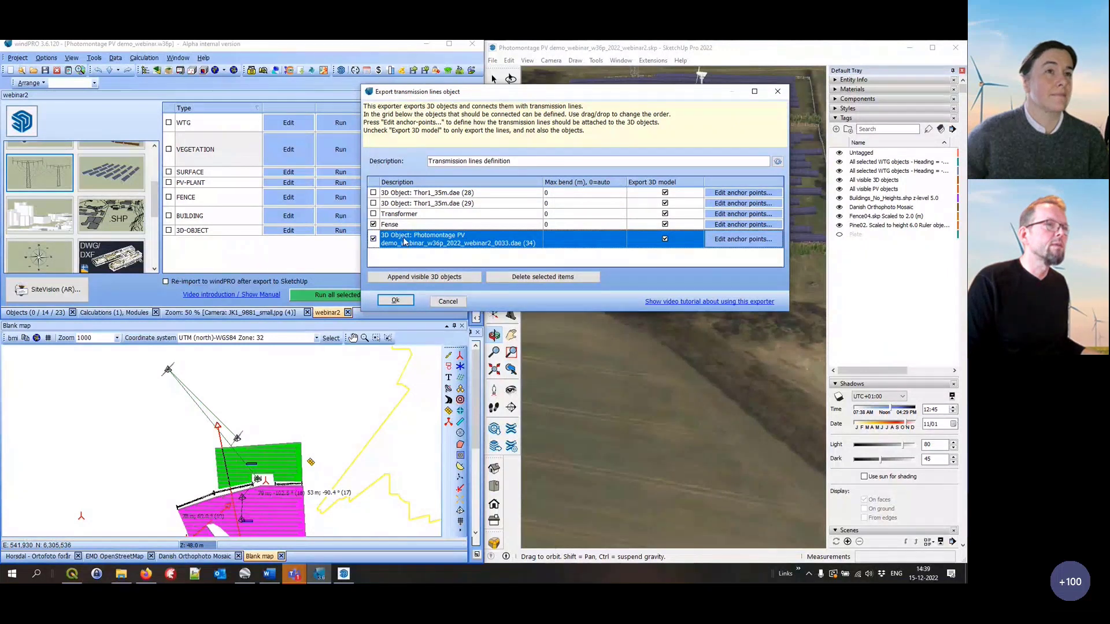
pyautogui.click(543, 278)
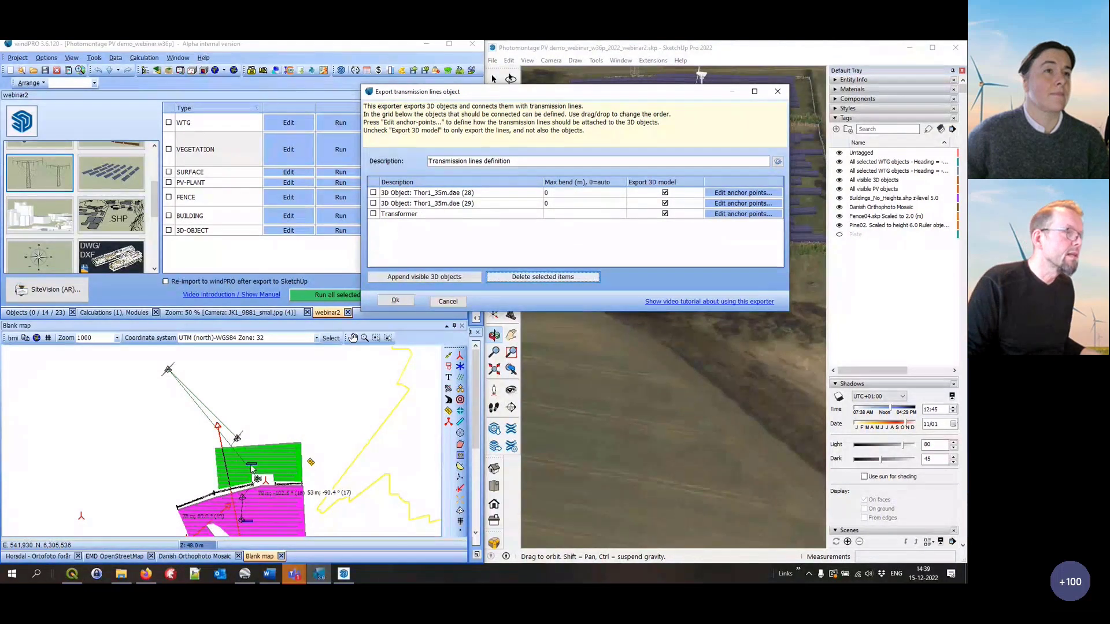
# Reorder the transmission line objects so that pylon Thor1_35m.dae (29) comes before Thor1_35m.dae (28)
pyautogui.moveTo(405, 204); pyautogui.dragTo(405, 194)
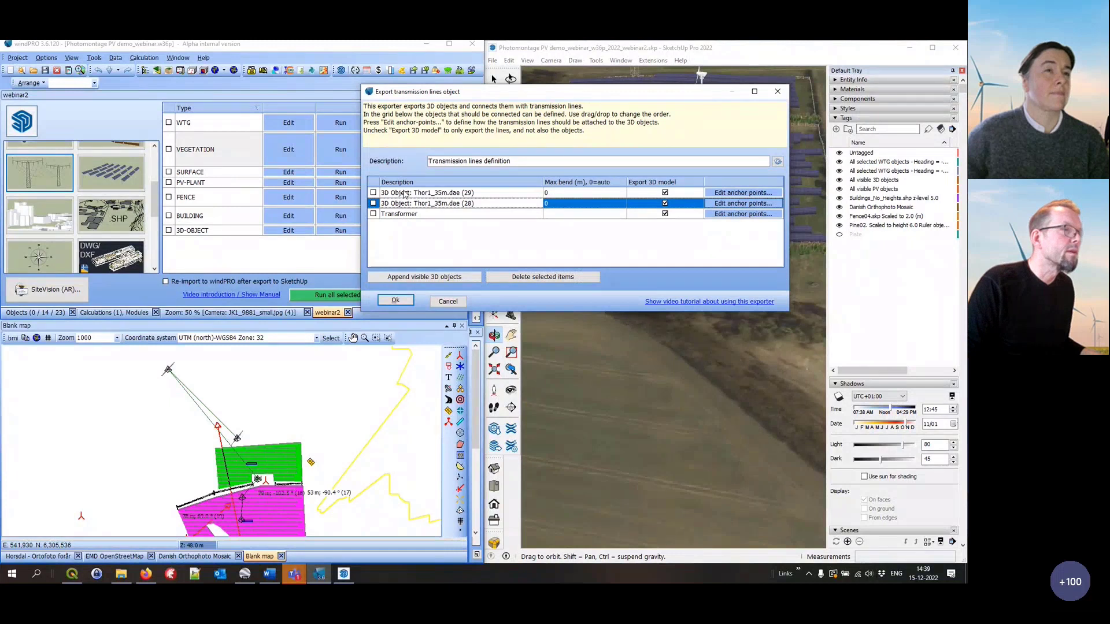
pyautogui.keyDown('shift'); pyautogui.click(403, 204); pyautogui.keyUp('shift')
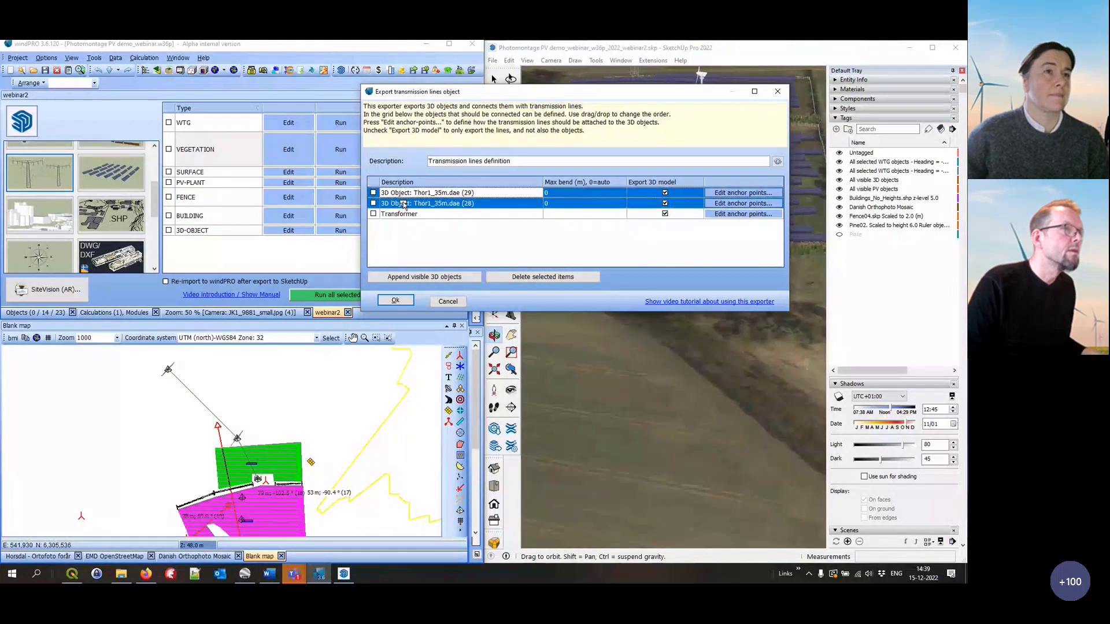
pyautogui.moveTo(403, 204); pyautogui.dragTo(403, 194)
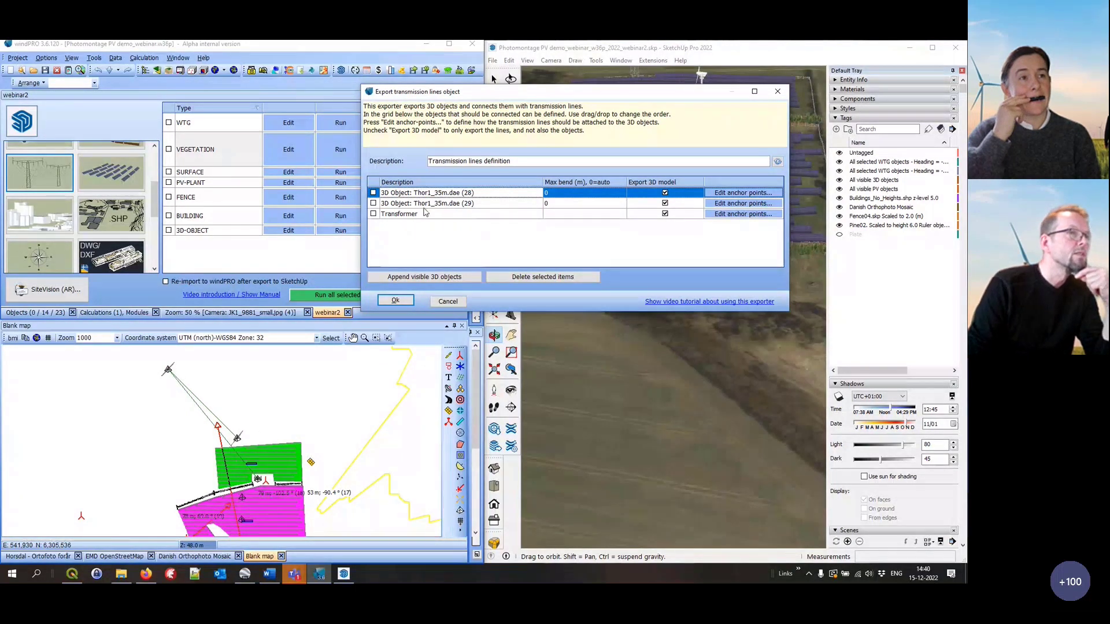
pyautogui.moveTo(426, 204); pyautogui.dragTo(426, 193)
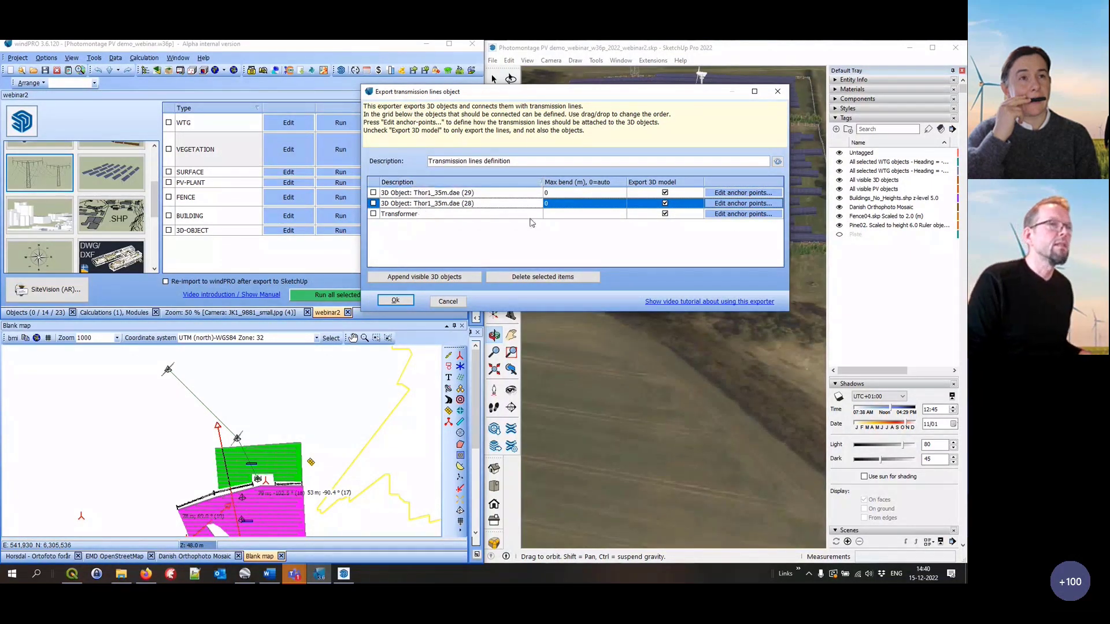
# Nudge the Thor1_35m pylon's anchor point 8 to about X 17.9 m, Z 35.1 m, check the top projection and accept
pyautogui.click(743, 203)
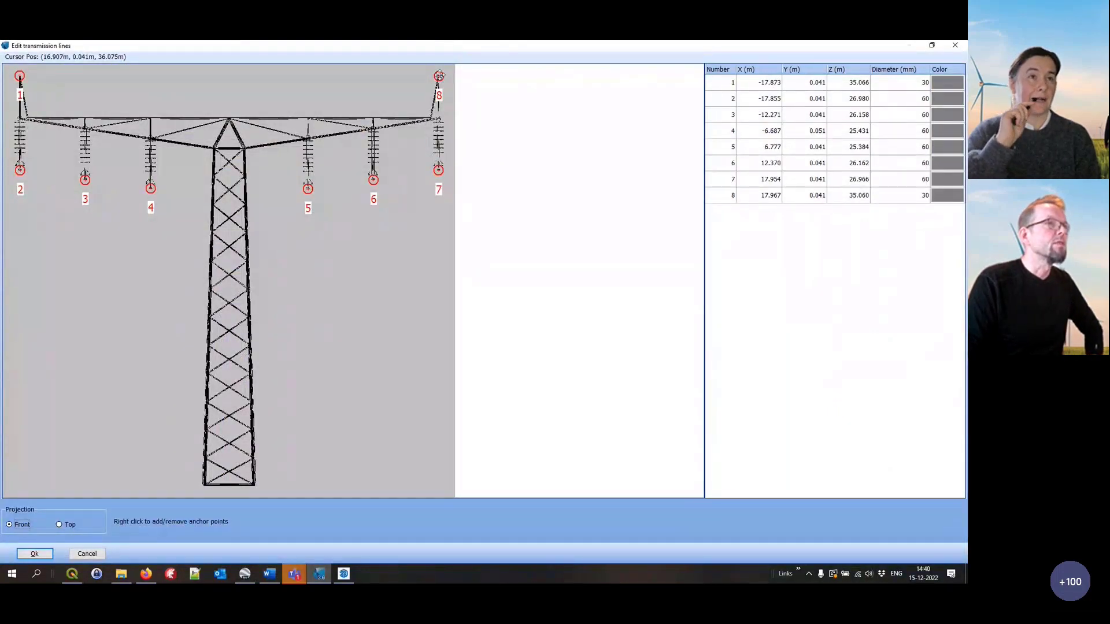
pyautogui.moveTo(439, 76); pyautogui.dragTo(437, 75)
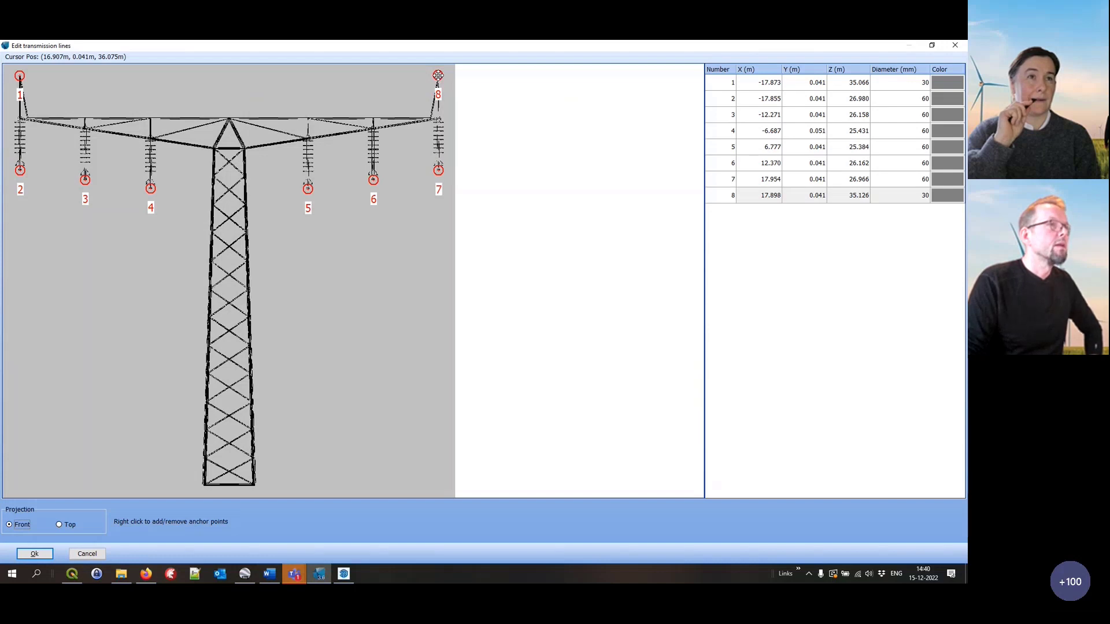
pyautogui.click(69, 526)
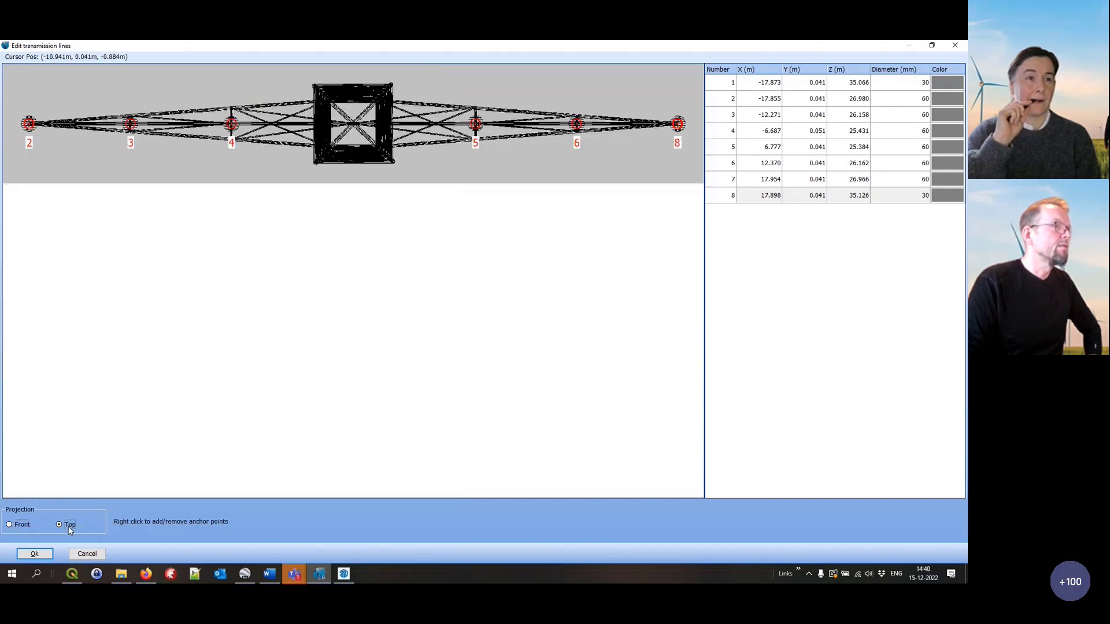
pyautogui.click(35, 553)
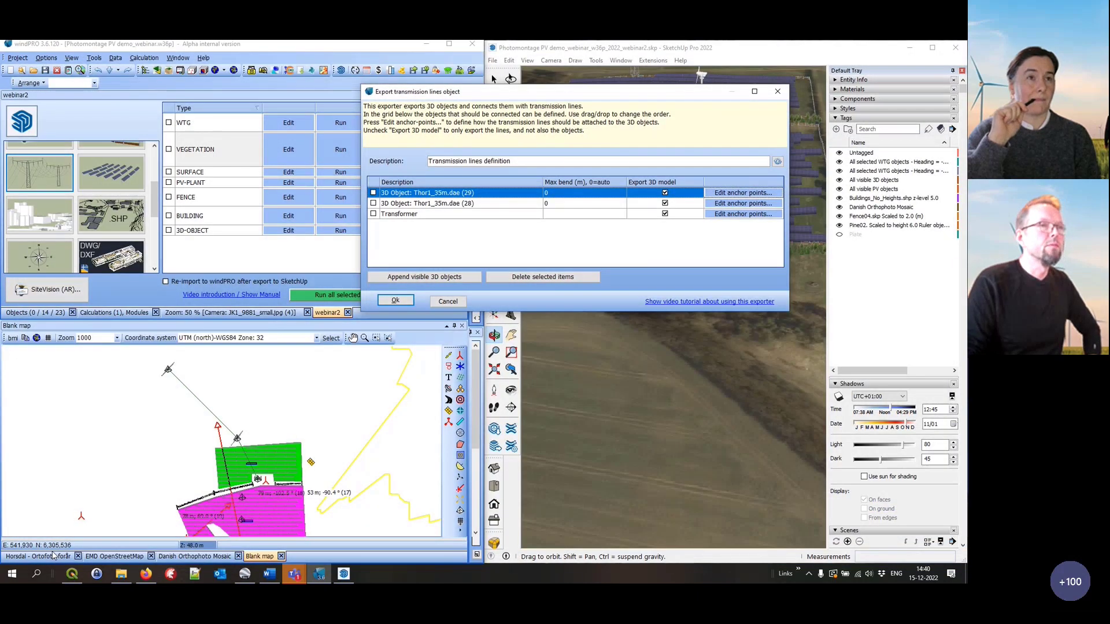
# In the Transformer's top projection, add three anchor points on the left gantry's outer insulators at about X -1.8 m, Y 14.0, 11.7 and 9.7 m
pyautogui.click(723, 213)
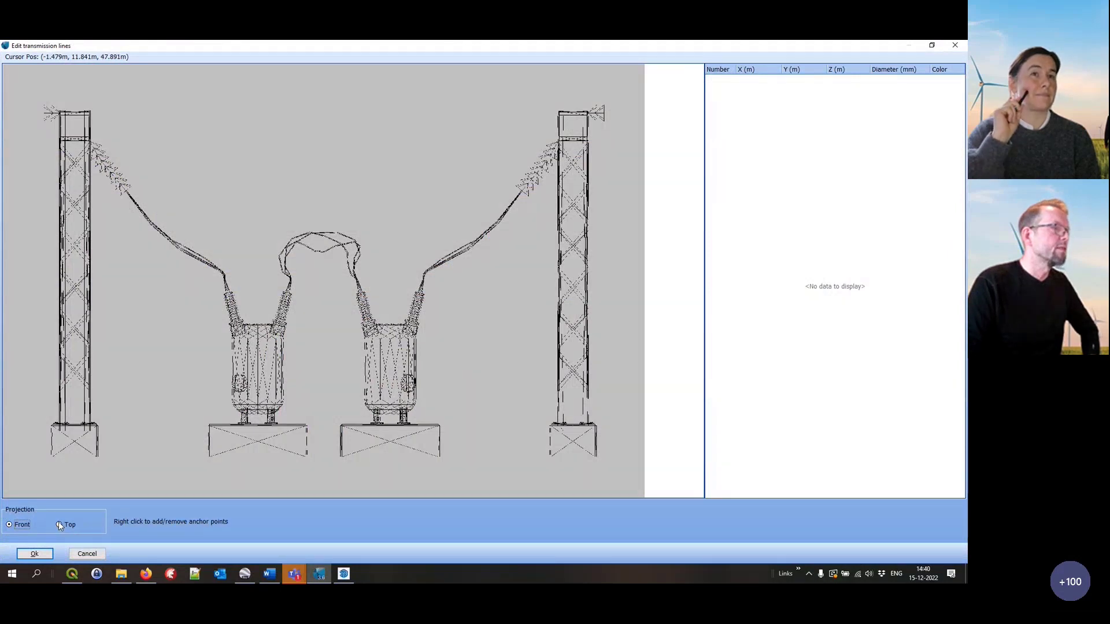
pyautogui.click(60, 524)
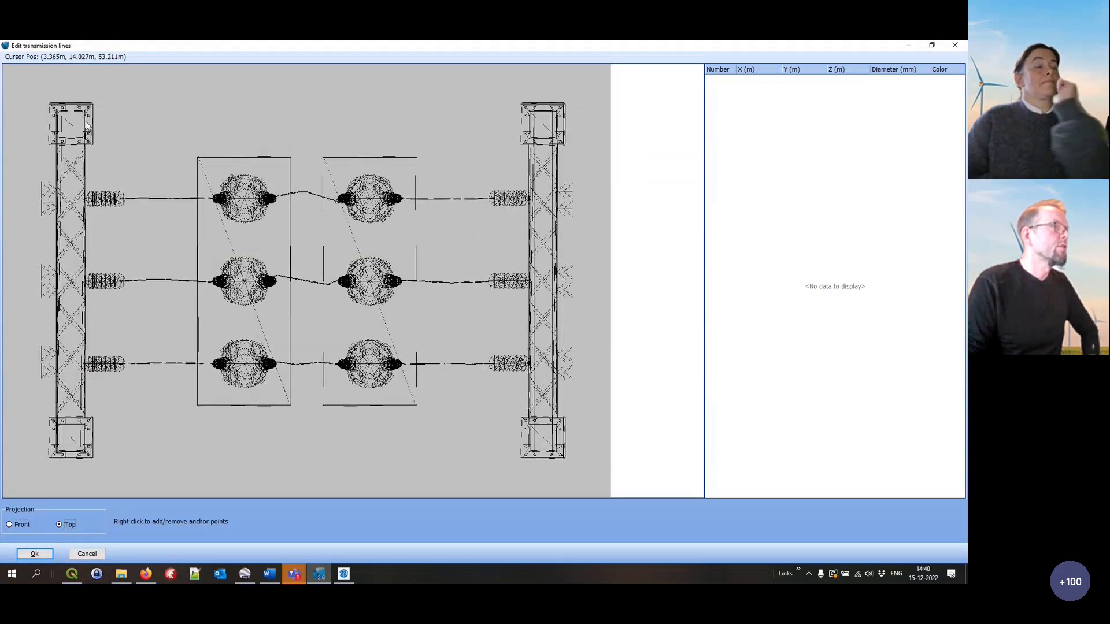
pyautogui.rightClick(45, 201)
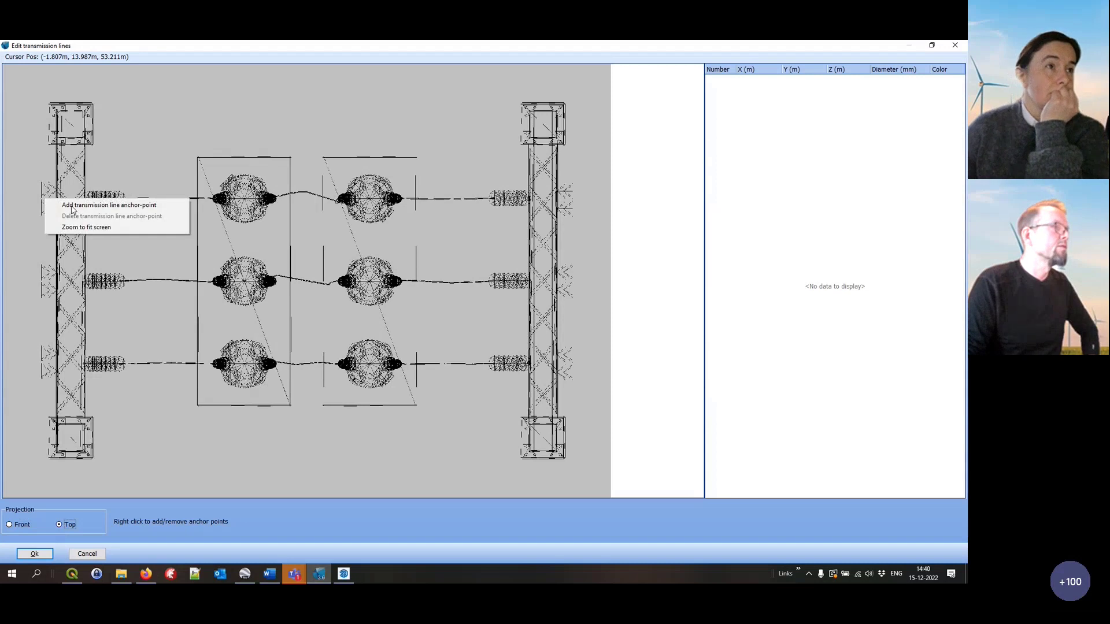
pyautogui.click(58, 204)
pyautogui.rightClick(44, 286)
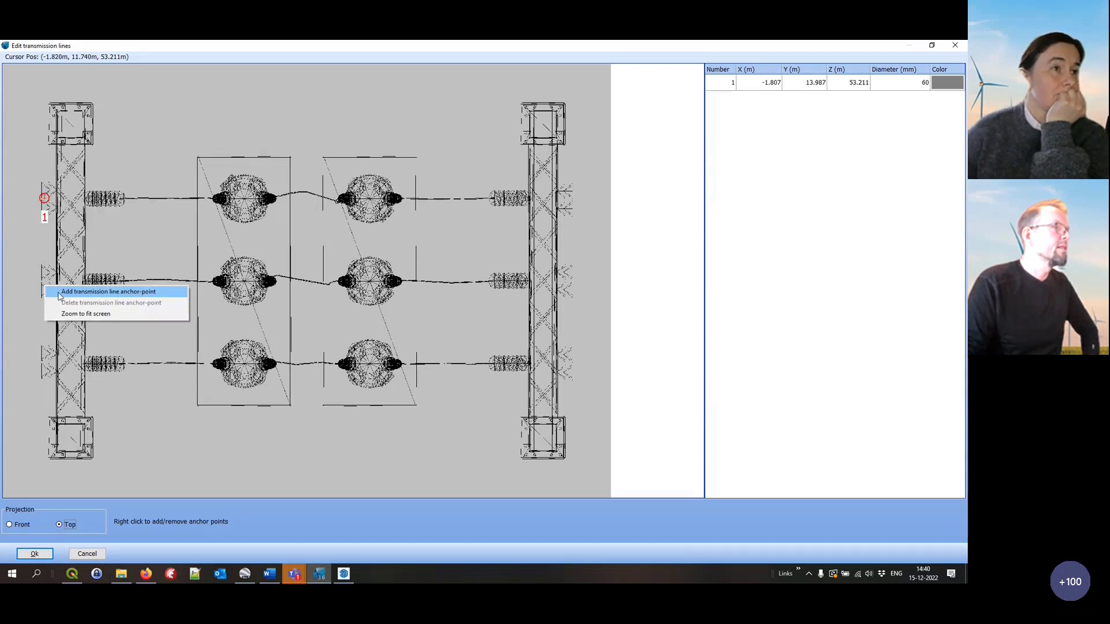
pyautogui.click(53, 292)
pyautogui.rightClick(42, 362)
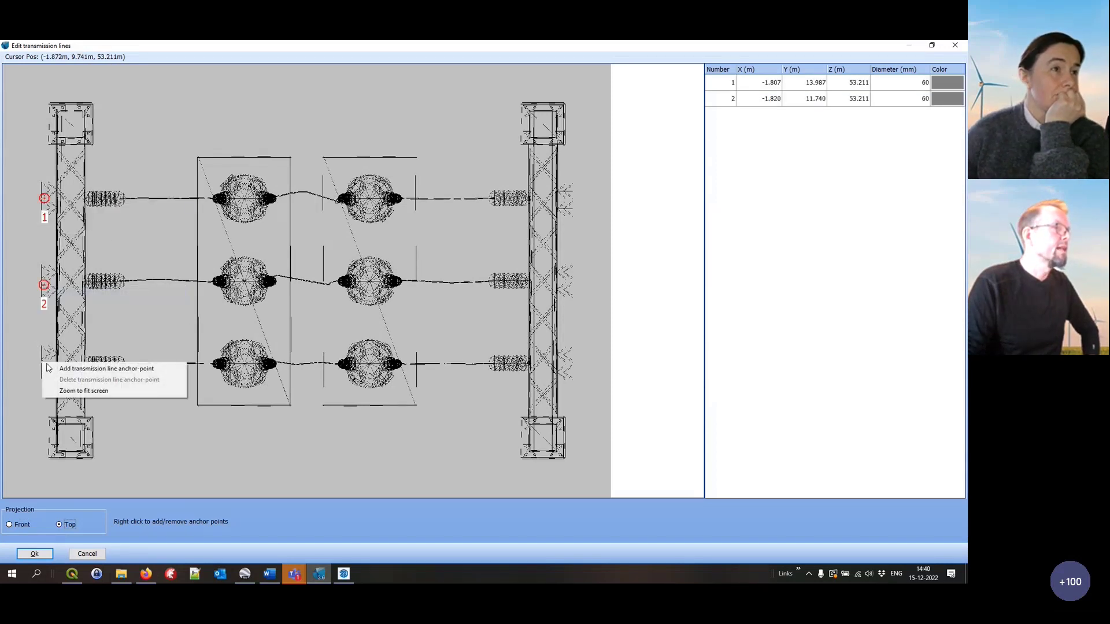
pyautogui.click(64, 368)
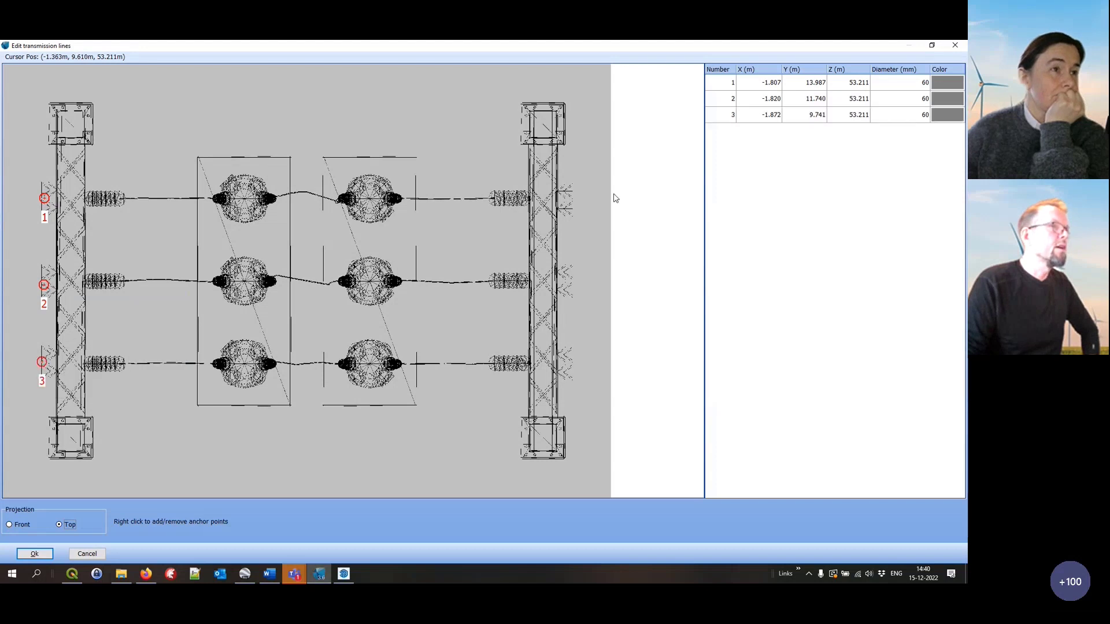
# Add three anchor points on the right gantry's outer insulators at about X 11.9 m, Y 13.9, 11.9 and 9.7 m
pyautogui.rightClick(573, 204)
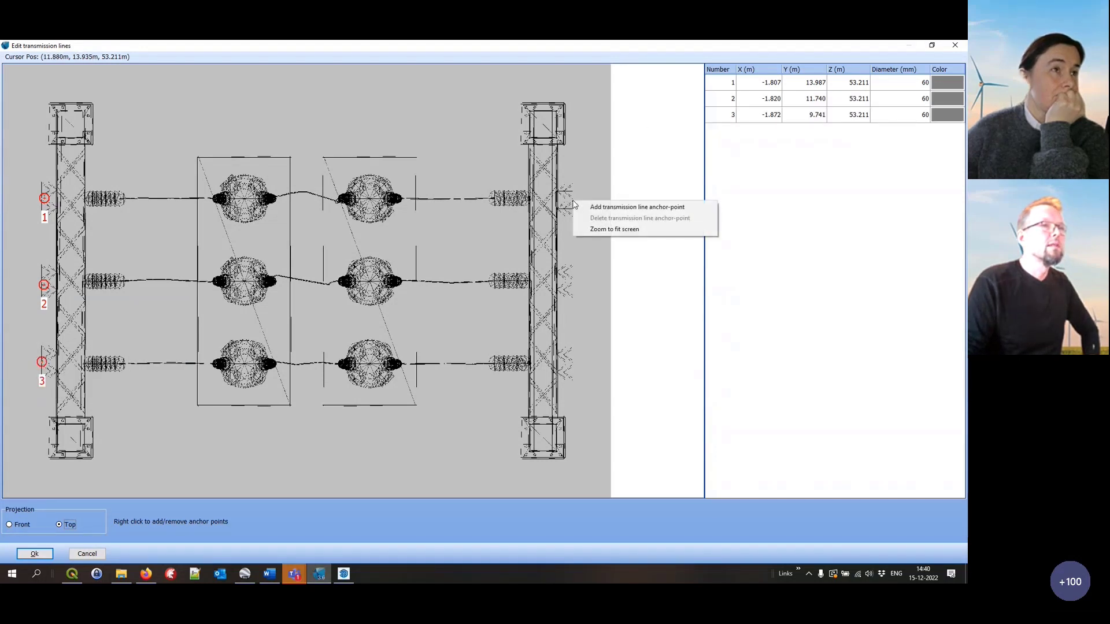
pyautogui.click(581, 207)
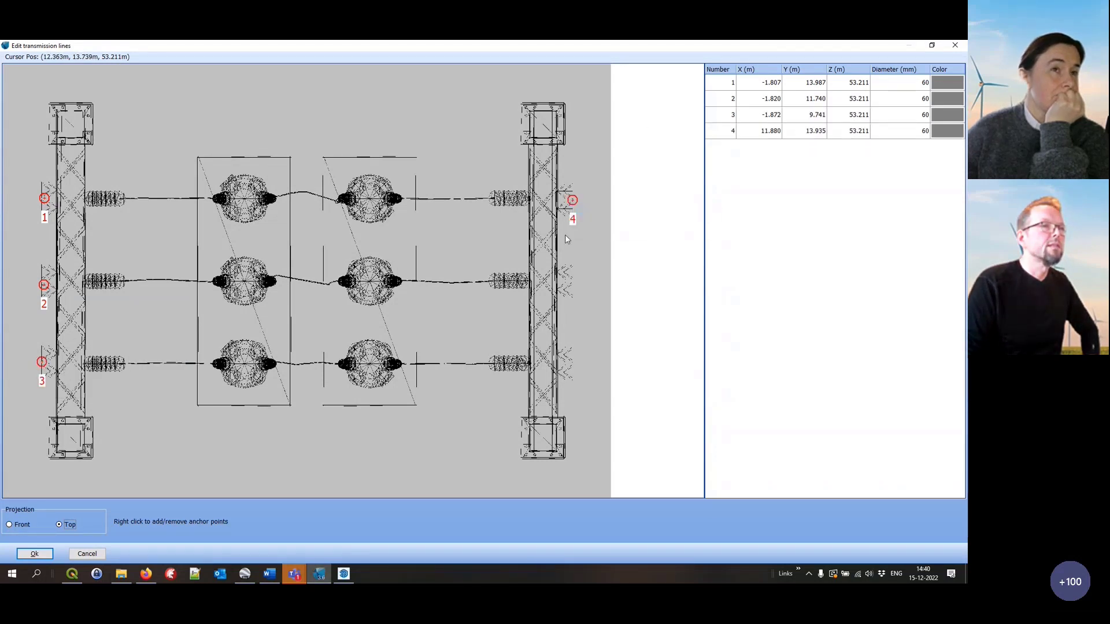
pyautogui.rightClick(570, 283)
pyautogui.click(583, 287)
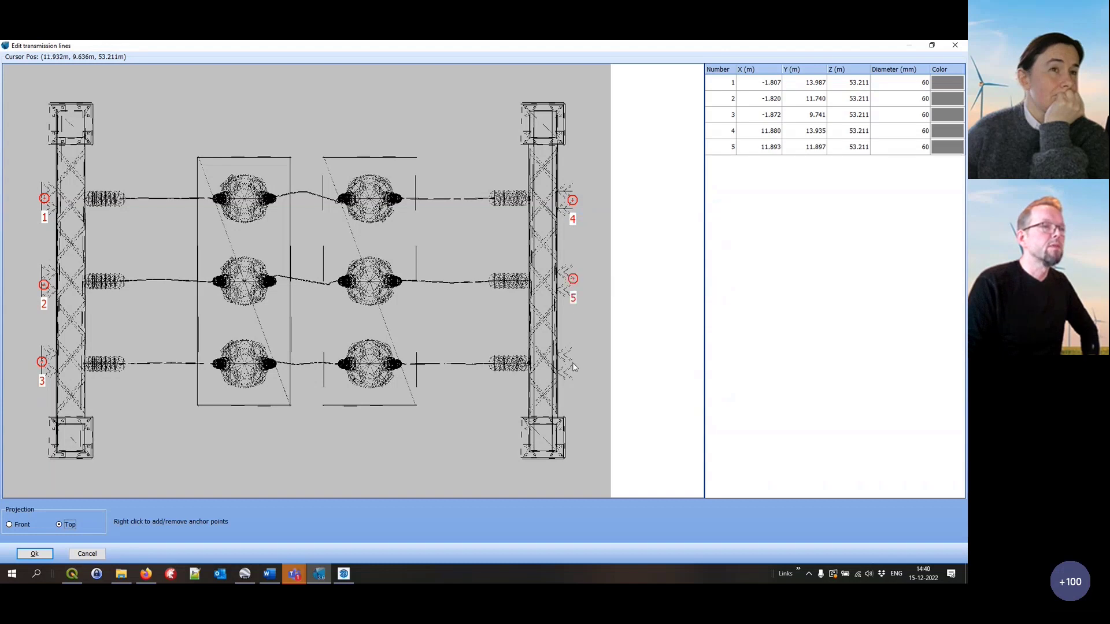
pyautogui.rightClick(572, 362)
pyautogui.click(604, 368)
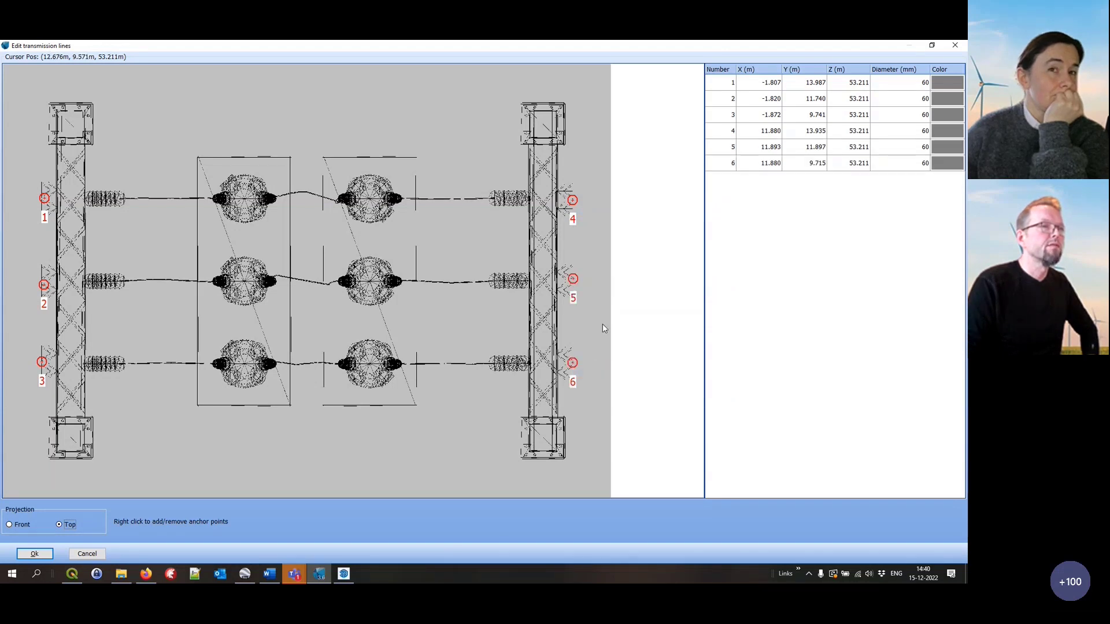
# Add a fourth anchor point to each gantry beside its uppermost insulator, right at about Y 14.2 m and left at about Y 14.3 m
pyautogui.rightClick(572, 190)
pyautogui.click(604, 197)
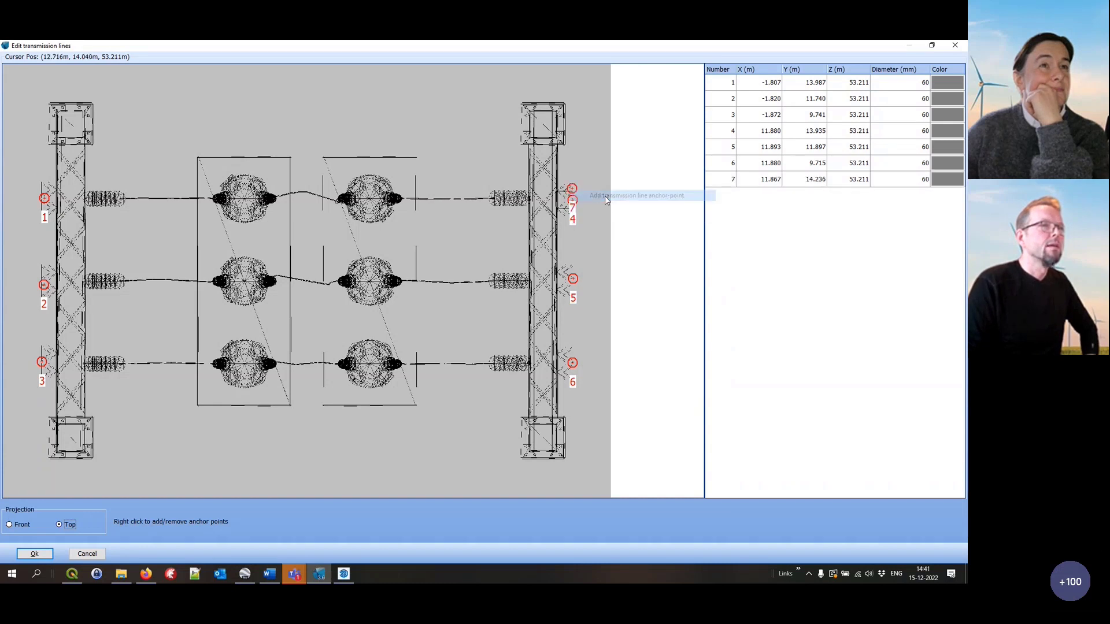
pyautogui.rightClick(46, 189)
pyautogui.click(174, 192)
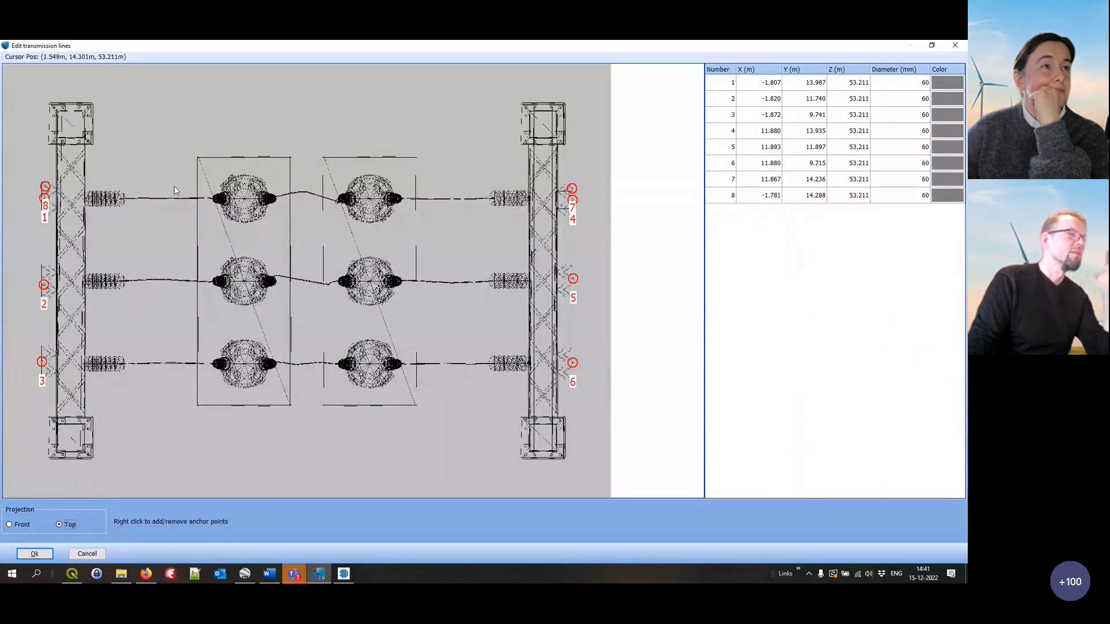
# In the front projection, raise anchor points 1, 2, 3 and 8 to the left gantry's top insulator at about Z 57.3 to 57.4 m
pyautogui.click(20, 527)
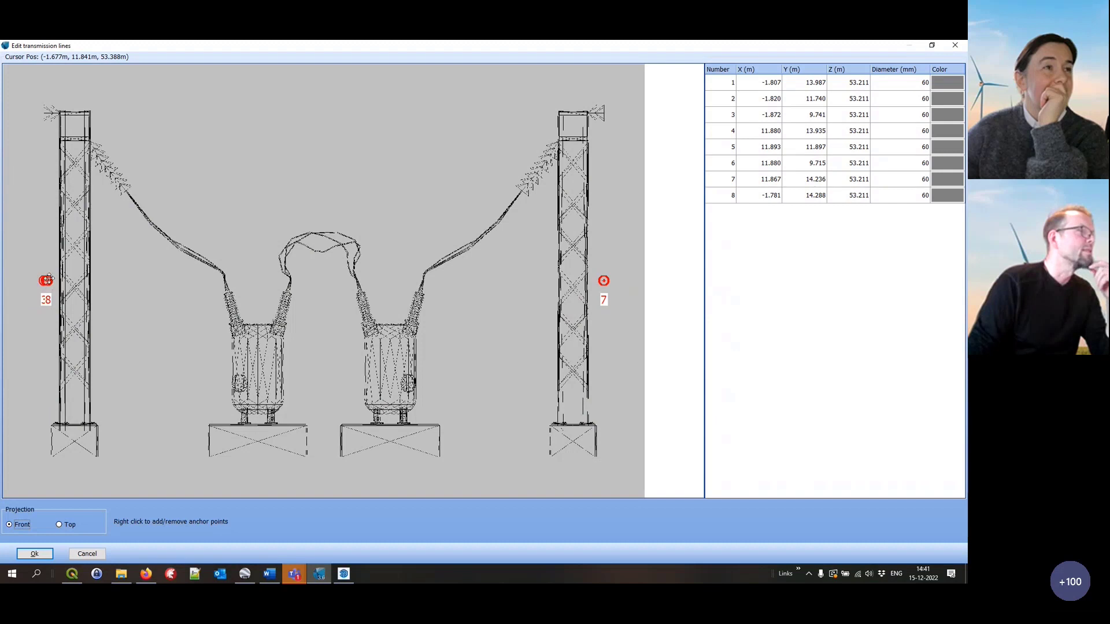
pyautogui.moveTo(46, 281)
pyautogui.mouseDown()
pyautogui.moveTo(65, 108)
pyautogui.moveTo(65, 271)
pyautogui.moveTo(62, 283)
pyautogui.moveTo(62, 115)
pyautogui.mouseUp()
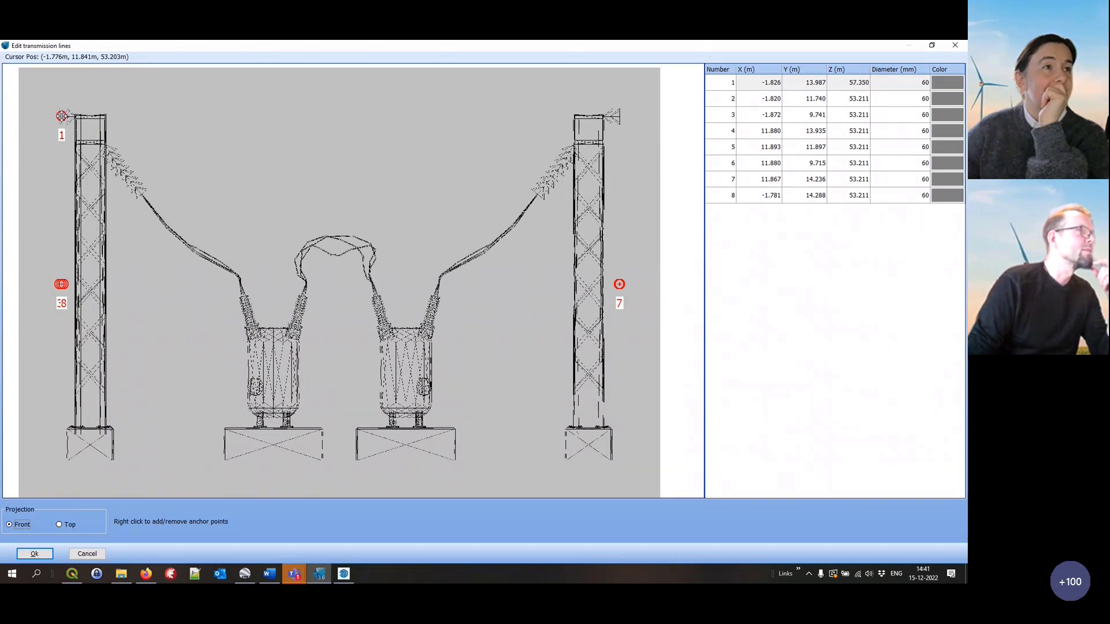
pyautogui.moveTo(62, 284)
pyautogui.mouseDown(button='middle')
pyautogui.moveTo(63, 164)
pyautogui.moveTo(66, 300)
pyautogui.mouseUp(button='middle')
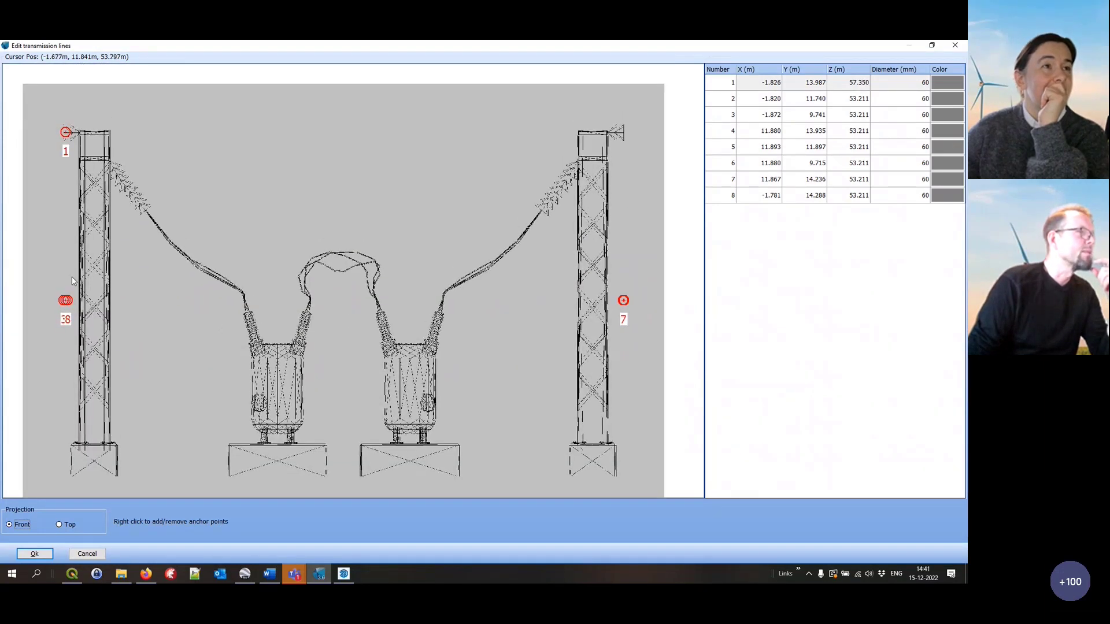
pyautogui.click(66, 300)
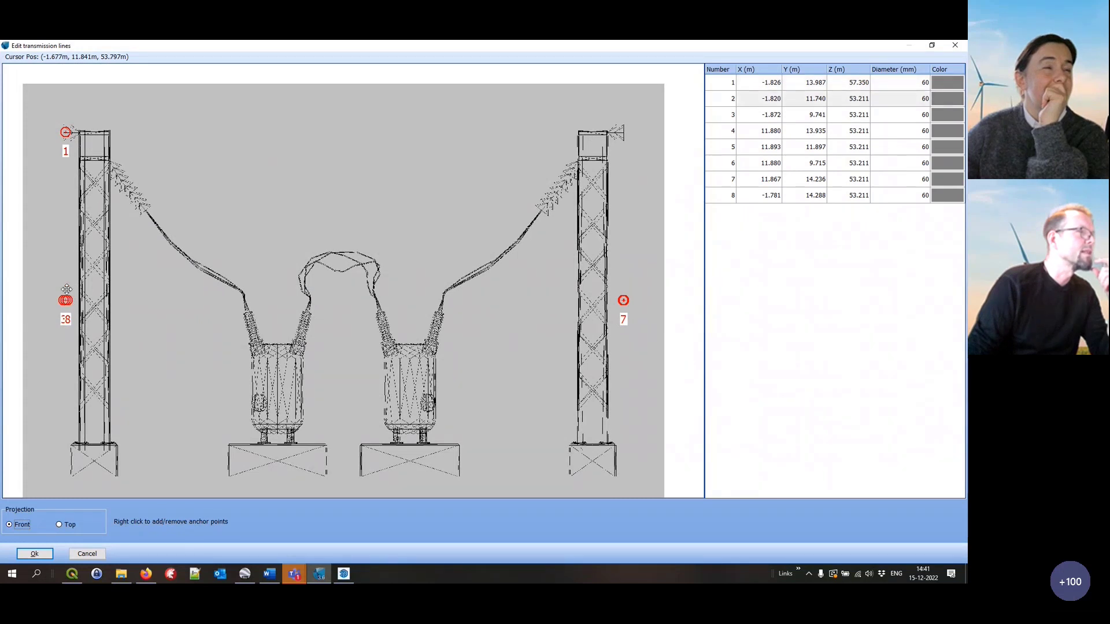
pyautogui.moveTo(67, 289); pyautogui.dragTo(65, 133)
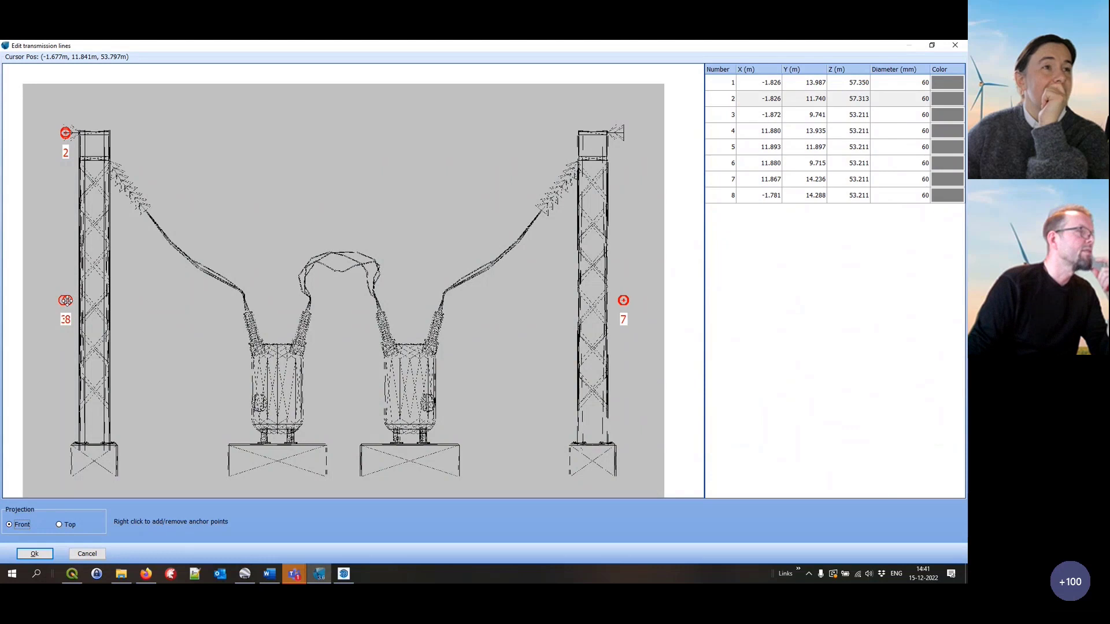
pyautogui.moveTo(66, 301); pyautogui.dragTo(66, 131)
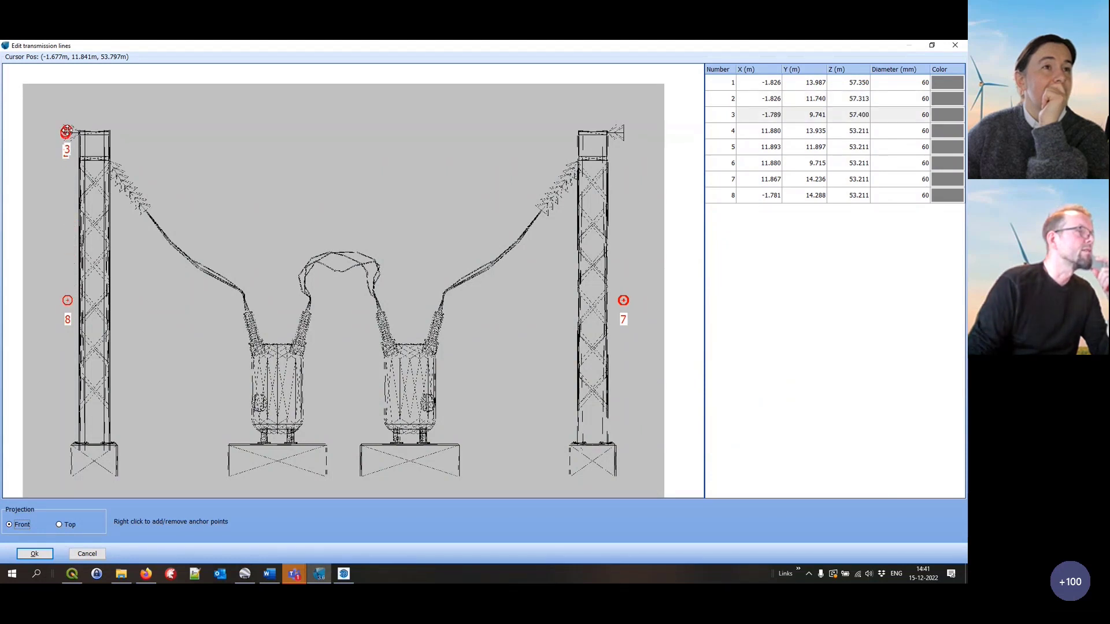
pyautogui.click(67, 300)
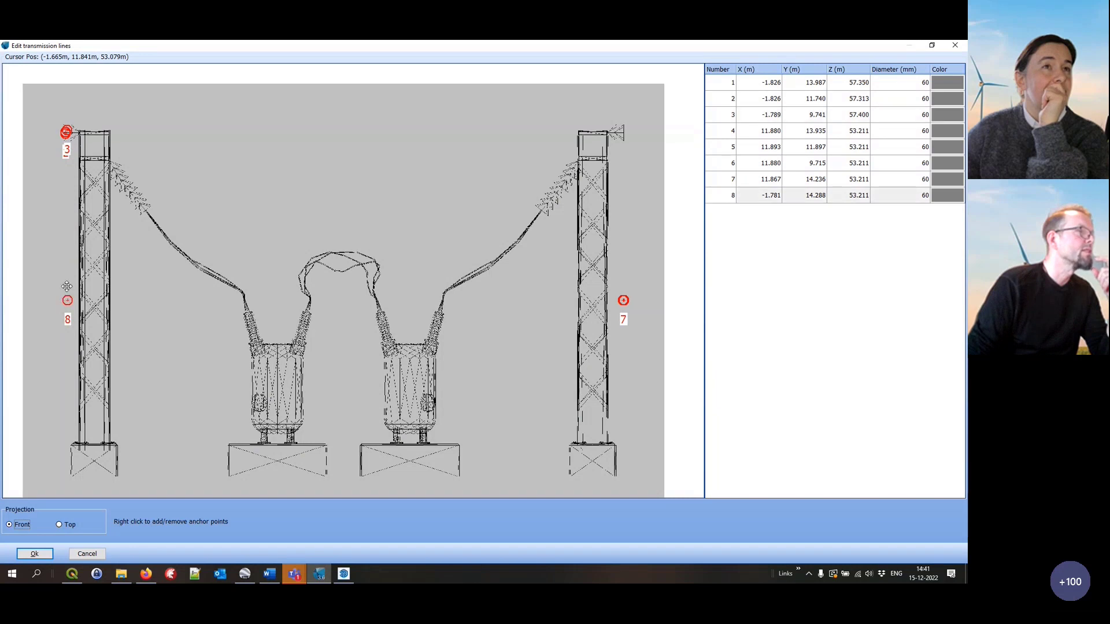
pyautogui.moveTo(68, 286); pyautogui.dragTo(71, 139)
pyautogui.moveTo(71, 133); pyautogui.dragTo(70, 132)
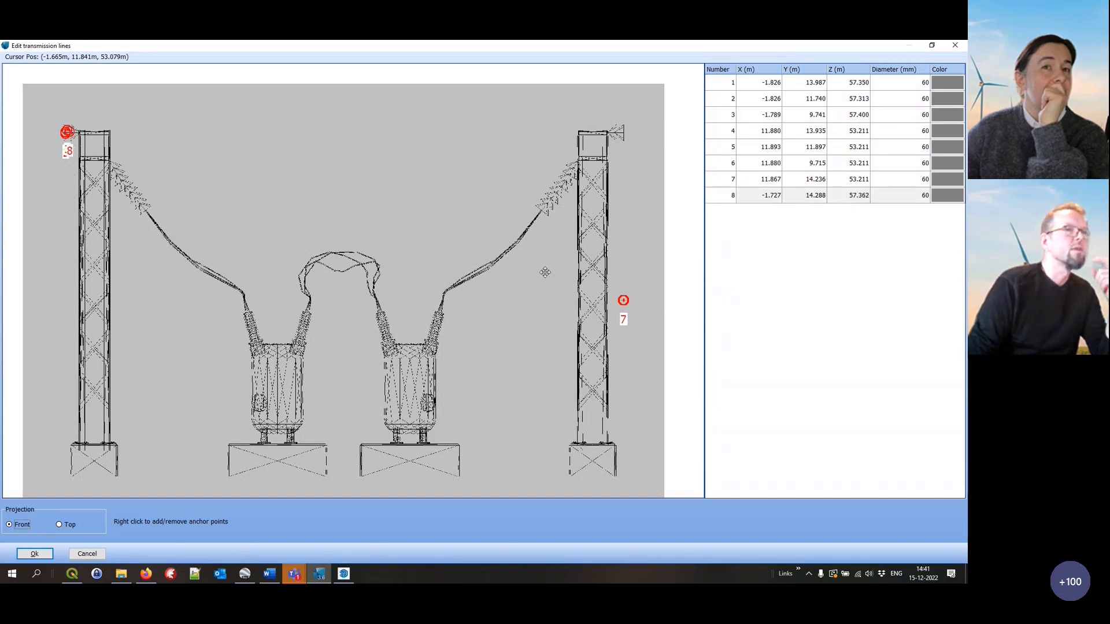
# Raise anchor points 4, 5, 6 and 7 to the right gantry's top insulator at about X 11.8 m, Z 57.4 m and accept the anchor points
pyautogui.moveTo(623, 300); pyautogui.dragTo(618, 132)
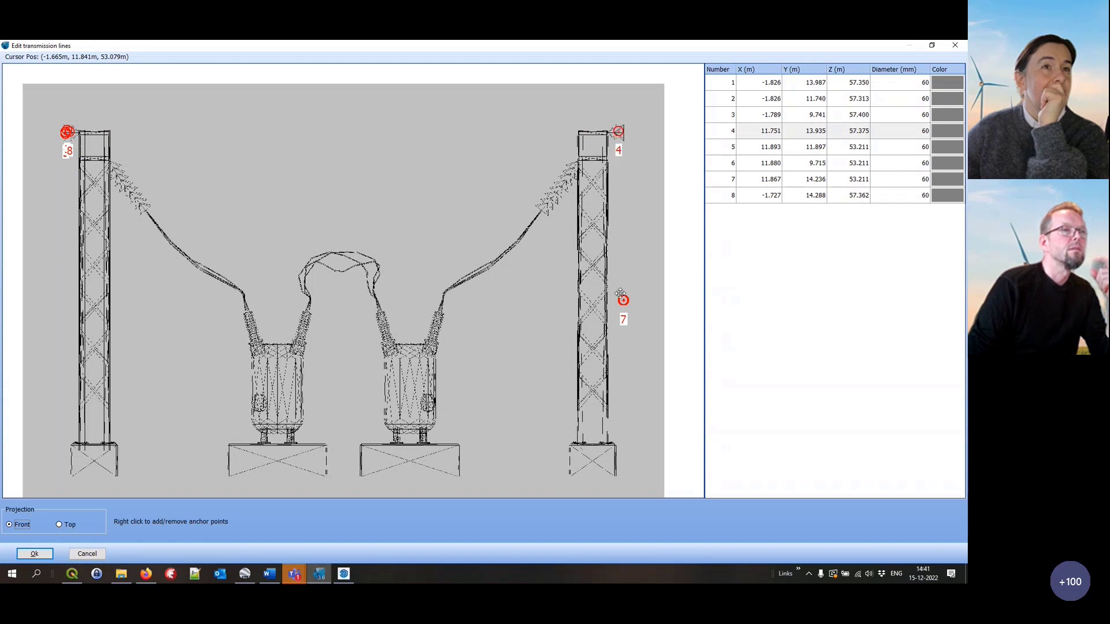
pyautogui.moveTo(623, 300); pyautogui.dragTo(620, 132)
pyautogui.moveTo(623, 299); pyautogui.dragTo(627, 189)
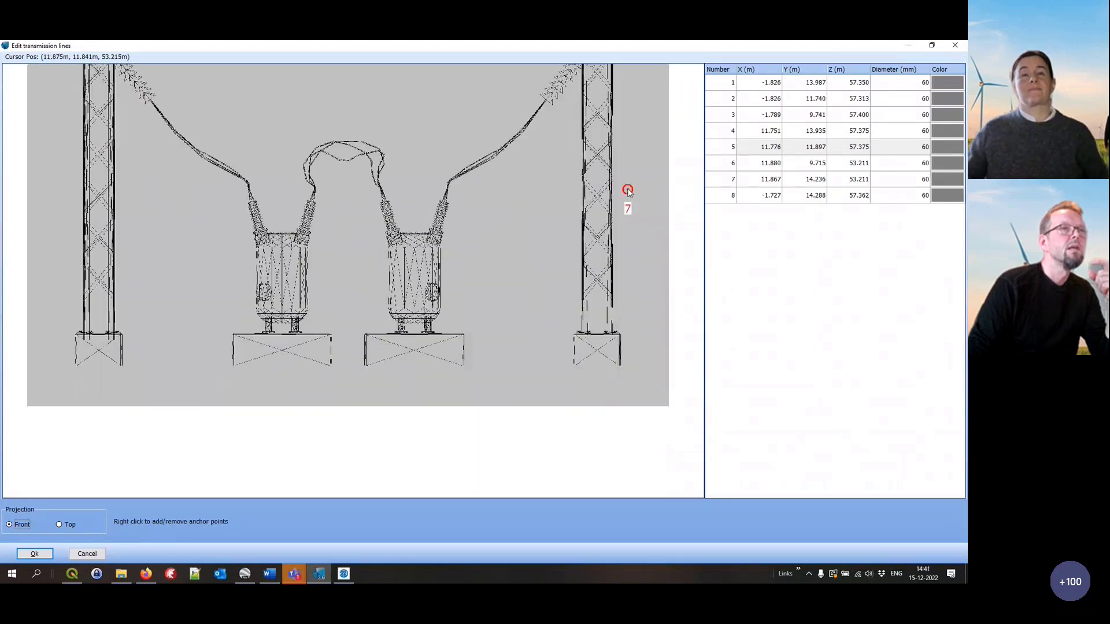
pyautogui.moveTo(628, 246); pyautogui.dragTo(616, 127)
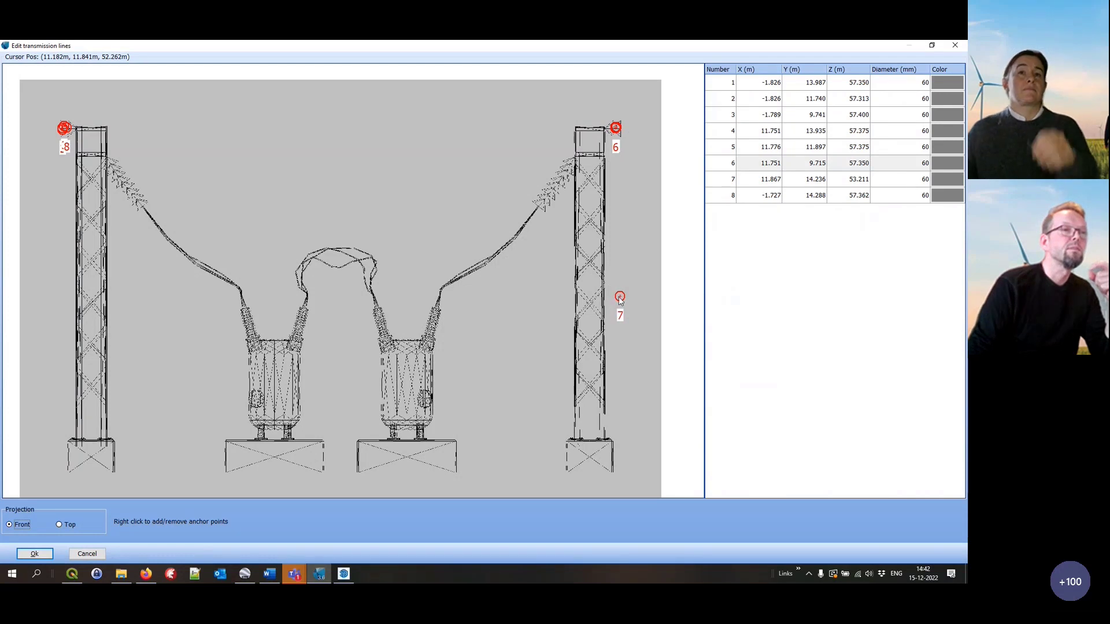
pyautogui.moveTo(620, 288)
pyautogui.mouseDown()
pyautogui.moveTo(611, 109)
pyautogui.moveTo(617, 123)
pyautogui.mouseUp()
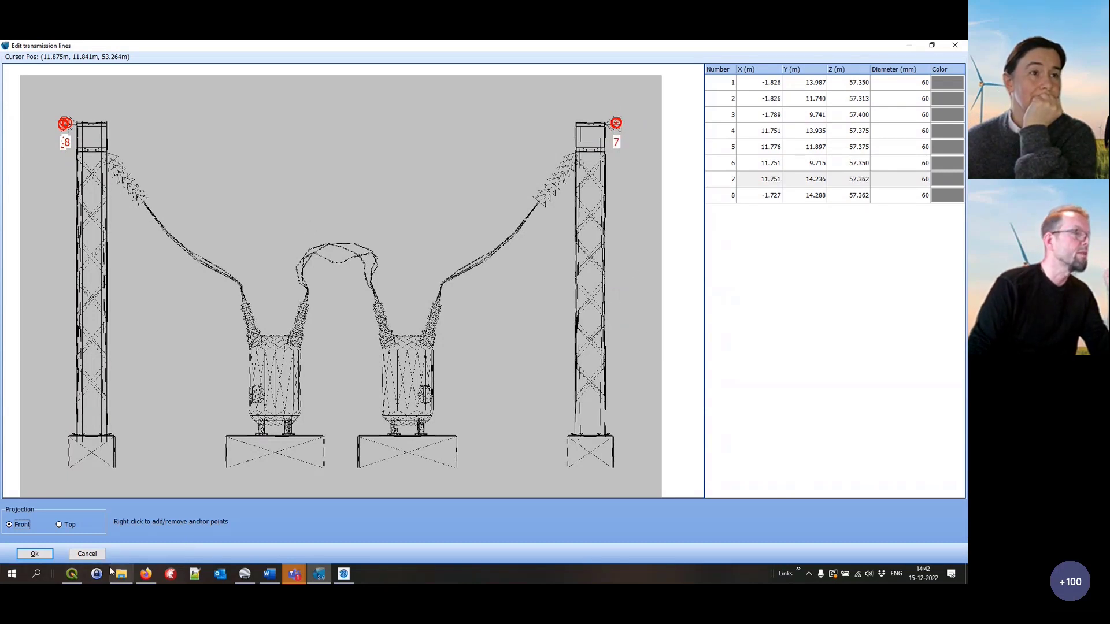
pyautogui.click(35, 553)
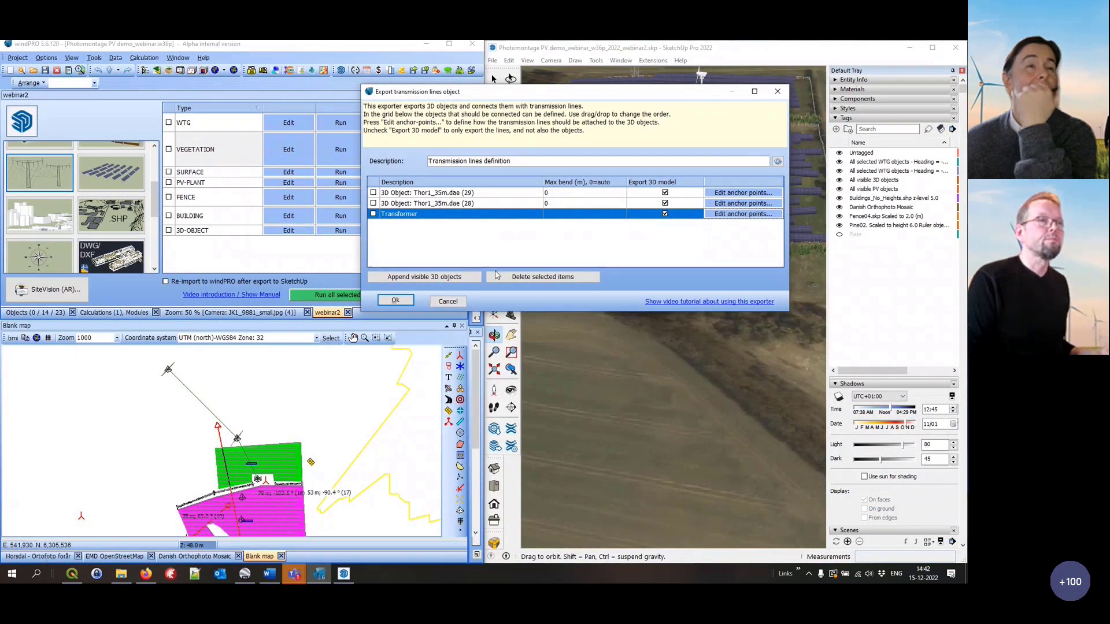
# Turn off 3D model export for both Thor1_35m pylons and the Transformer, keep max bend at 0 and accept the transmission lines definition
pyautogui.click(665, 193)
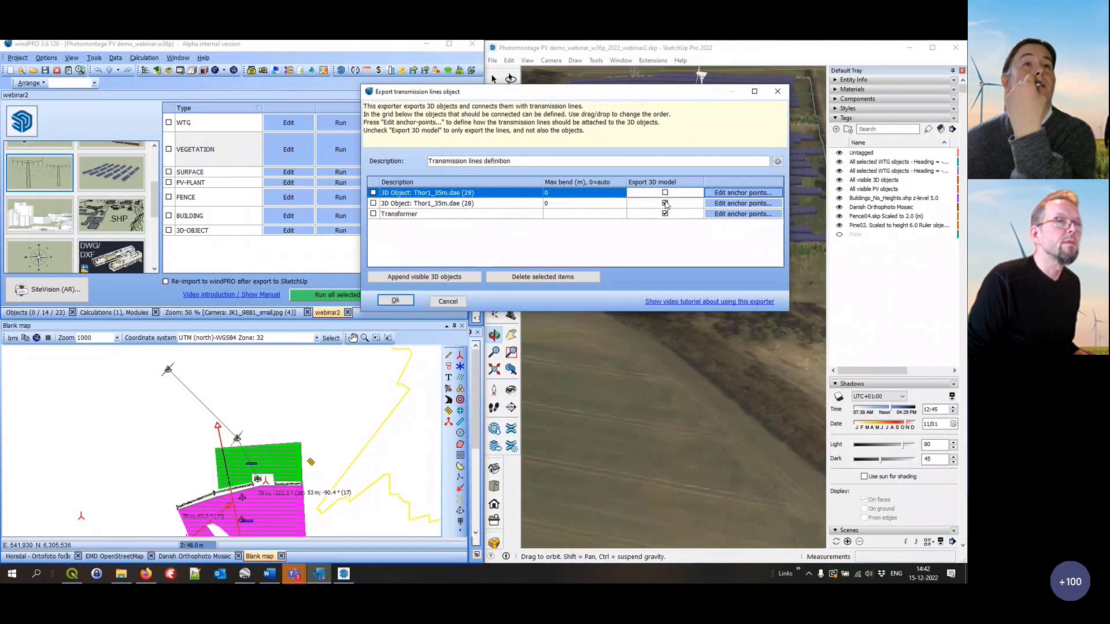
pyautogui.click(665, 203)
pyautogui.click(665, 213)
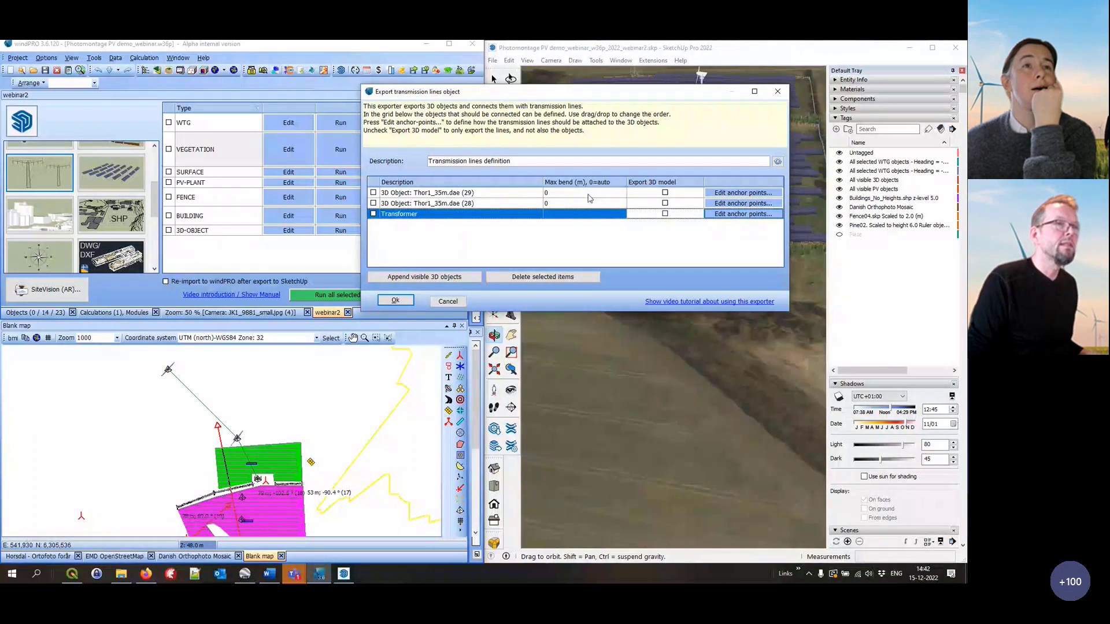
pyautogui.click(563, 195)
pyautogui.click(561, 204)
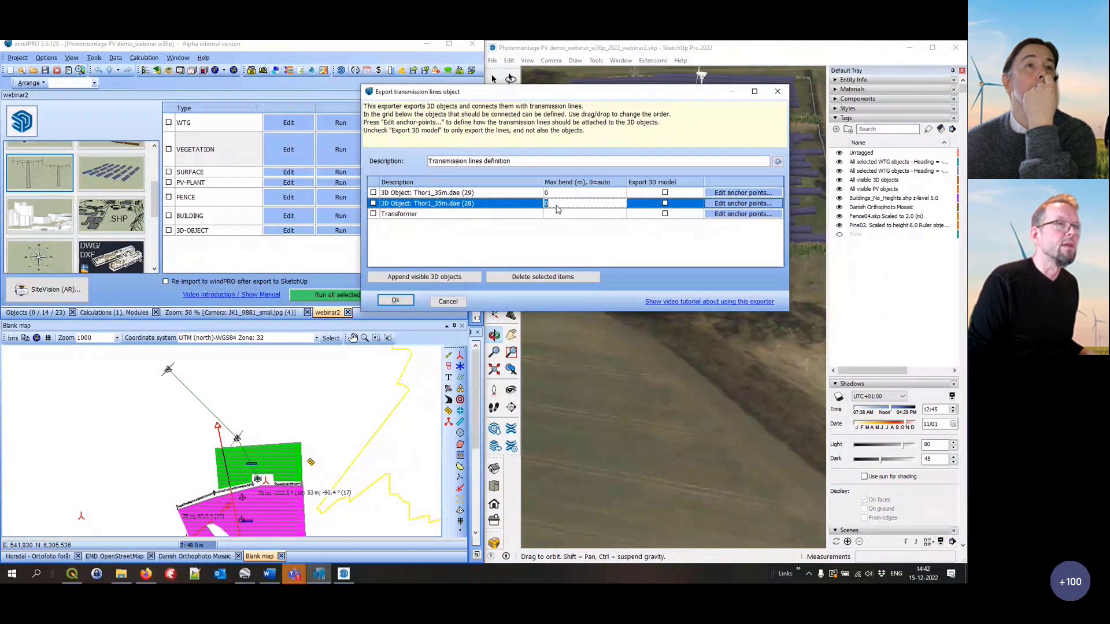
pyautogui.click(551, 195)
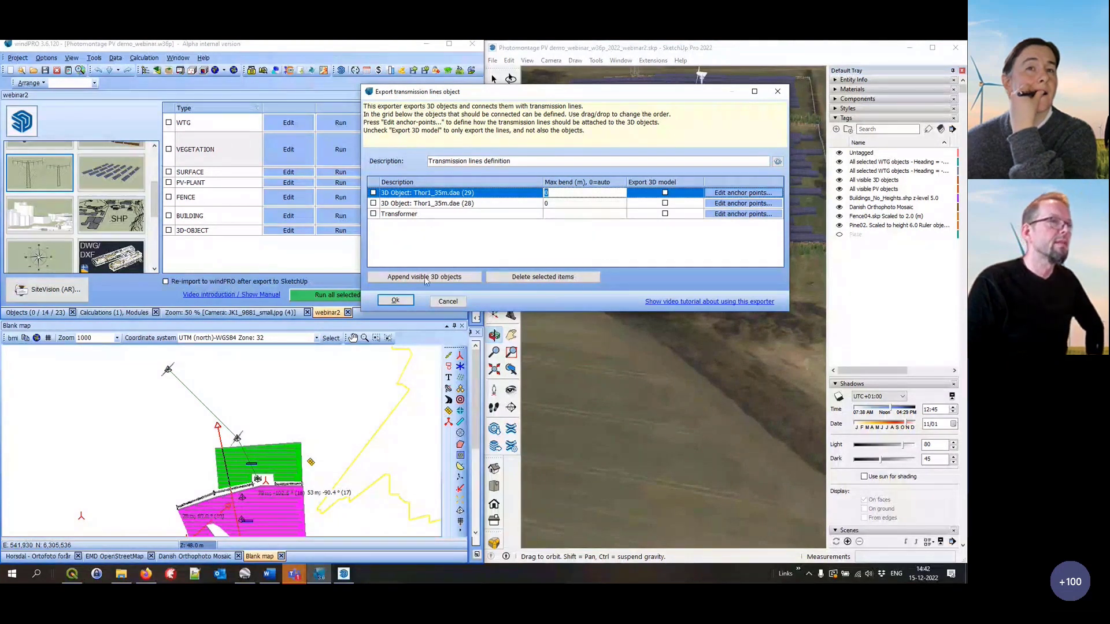
pyautogui.click(550, 205)
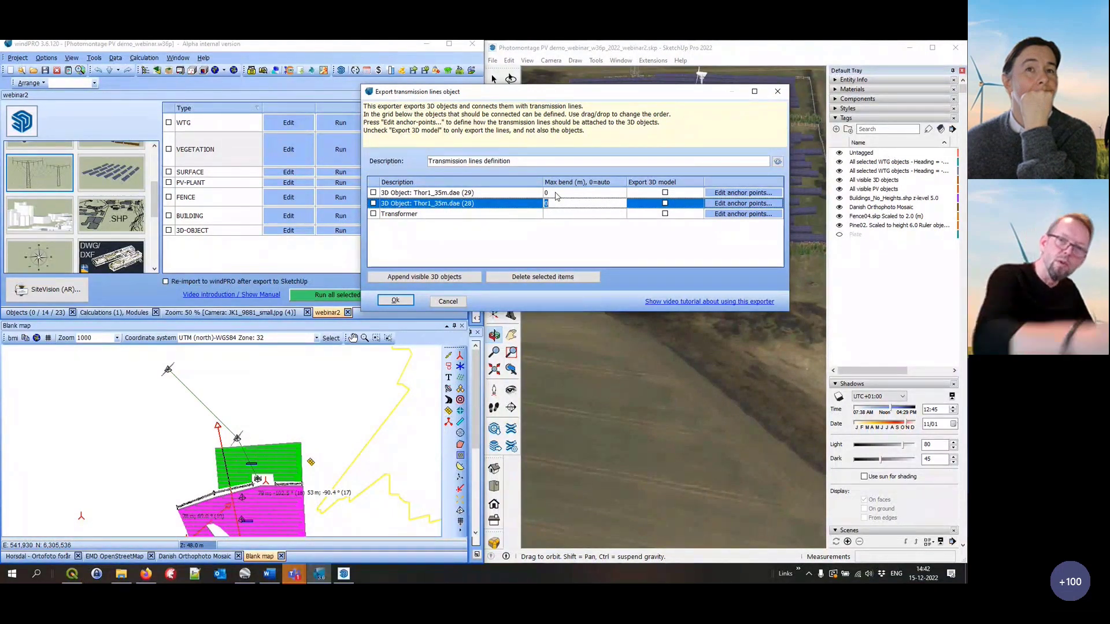
pyautogui.click(395, 301)
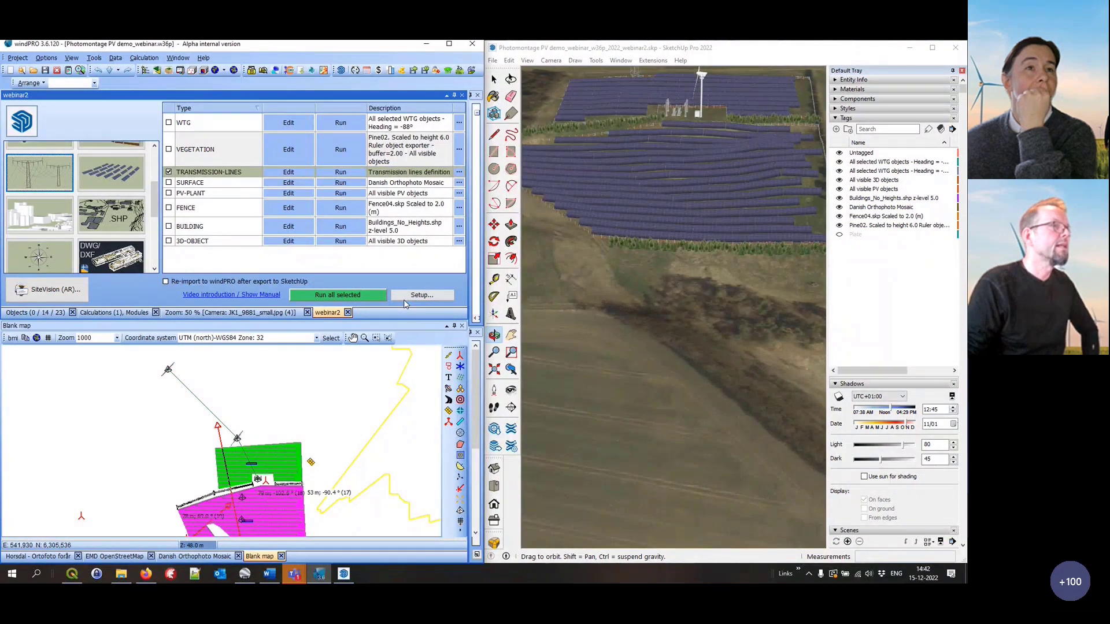
# Enable re-import after export, run the transmission lines exporter and check the imported lines on the blank map
pyautogui.click(166, 283)
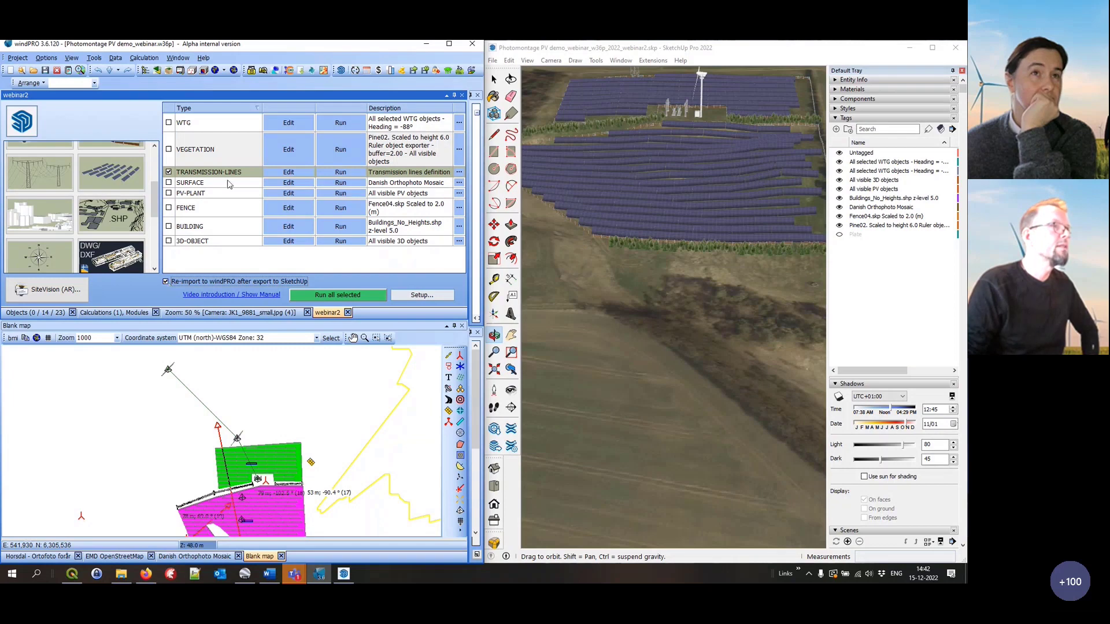
pyautogui.click(352, 173)
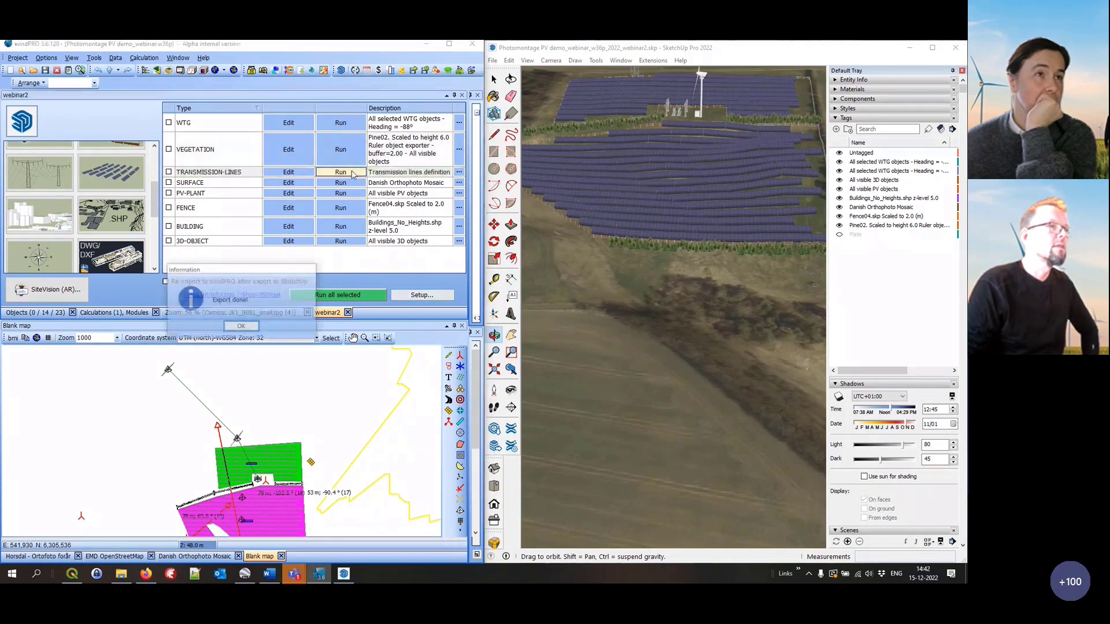
pyautogui.click(241, 327)
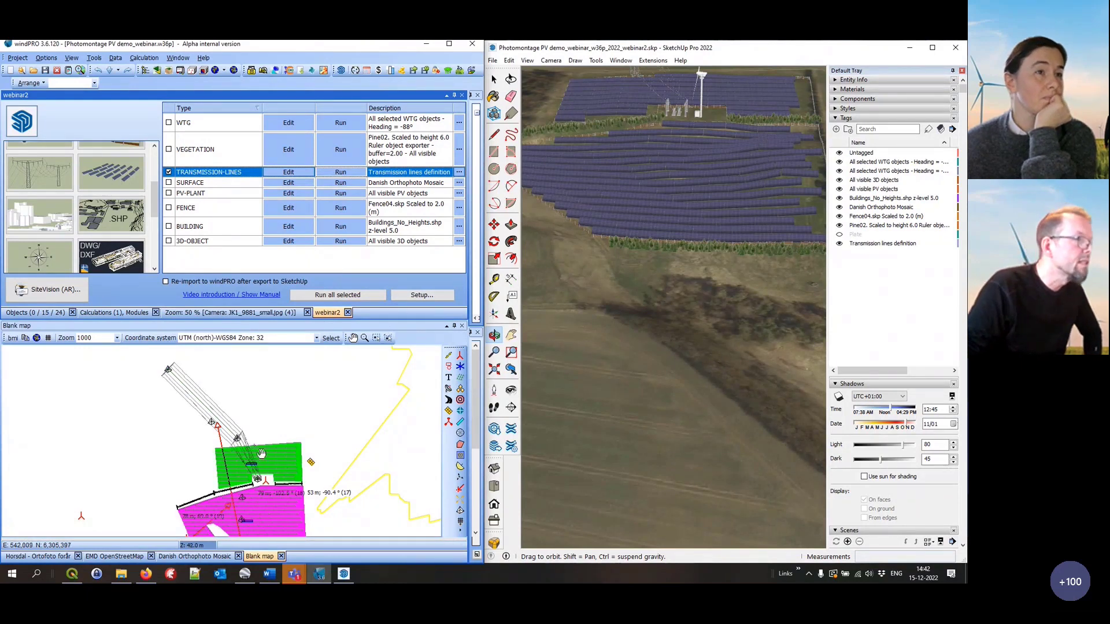
pyautogui.moveTo(250, 459); pyautogui.dragTo(253, 444)
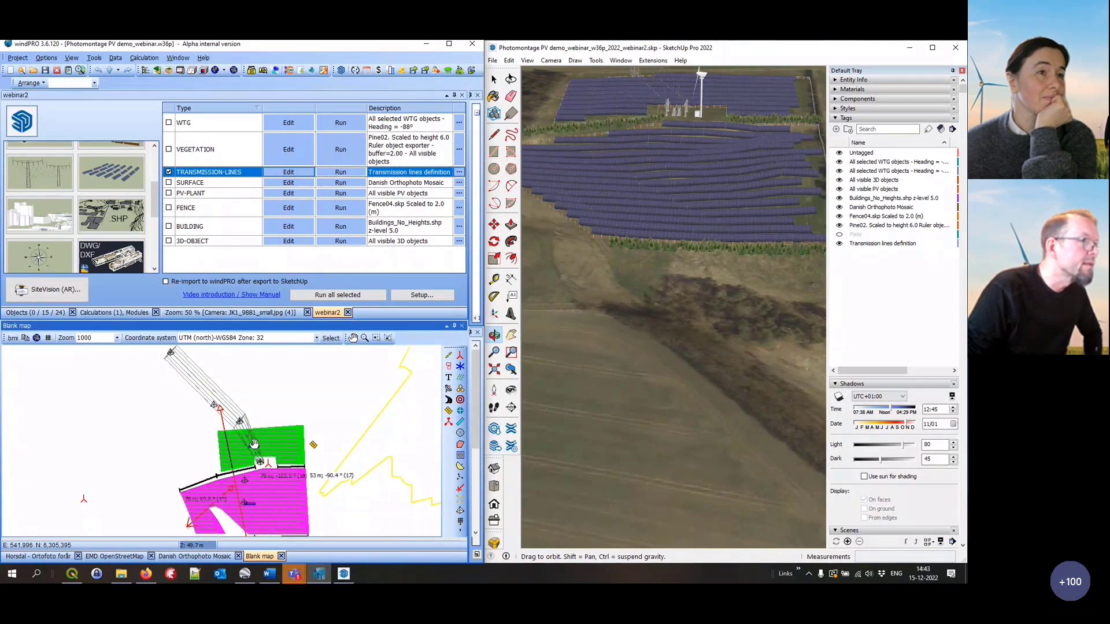
# Examine the imported transmission lines on windPRO's blank map and around the pylons and transformer gantries in the SketchUp model
pyautogui.scroll(3, 254, 444)
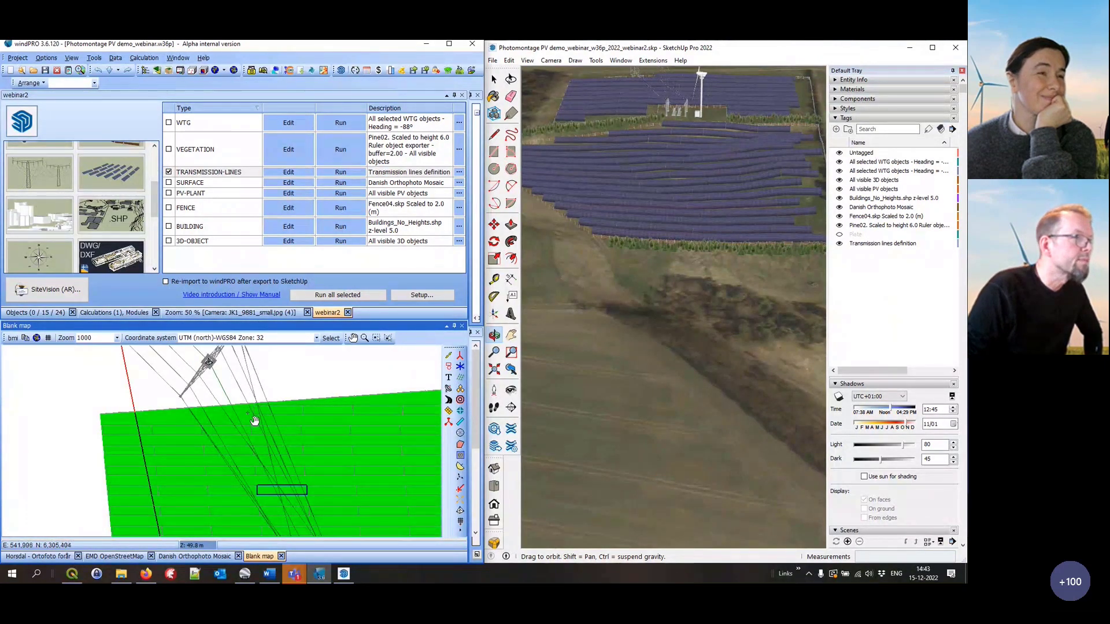
pyautogui.scroll(-3, 254, 420)
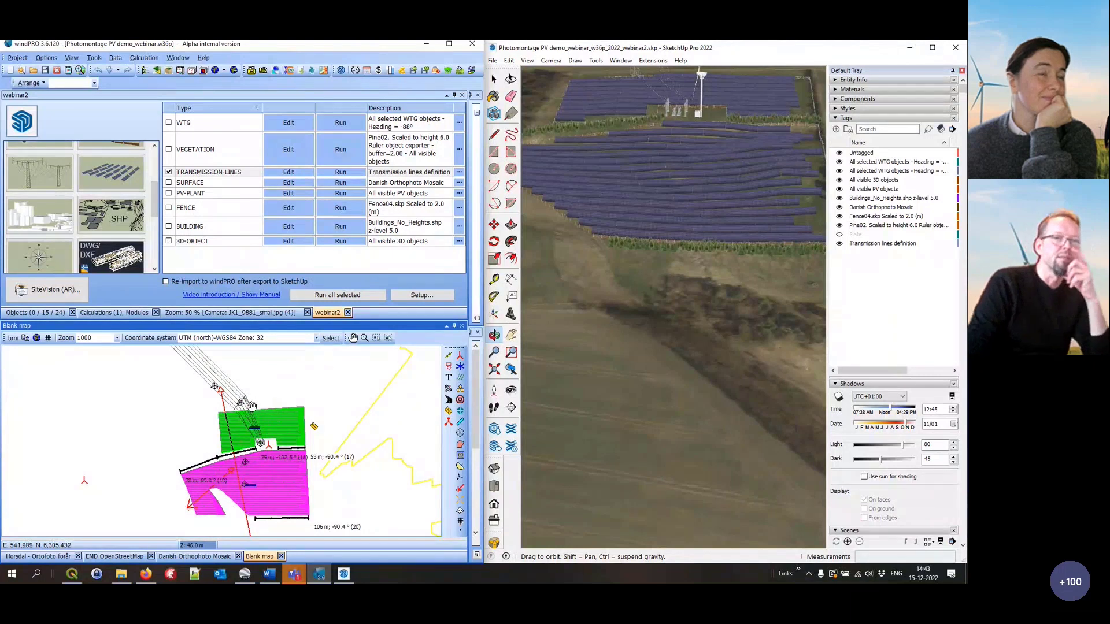
pyautogui.moveTo(268, 399); pyautogui.dragTo(230, 429)
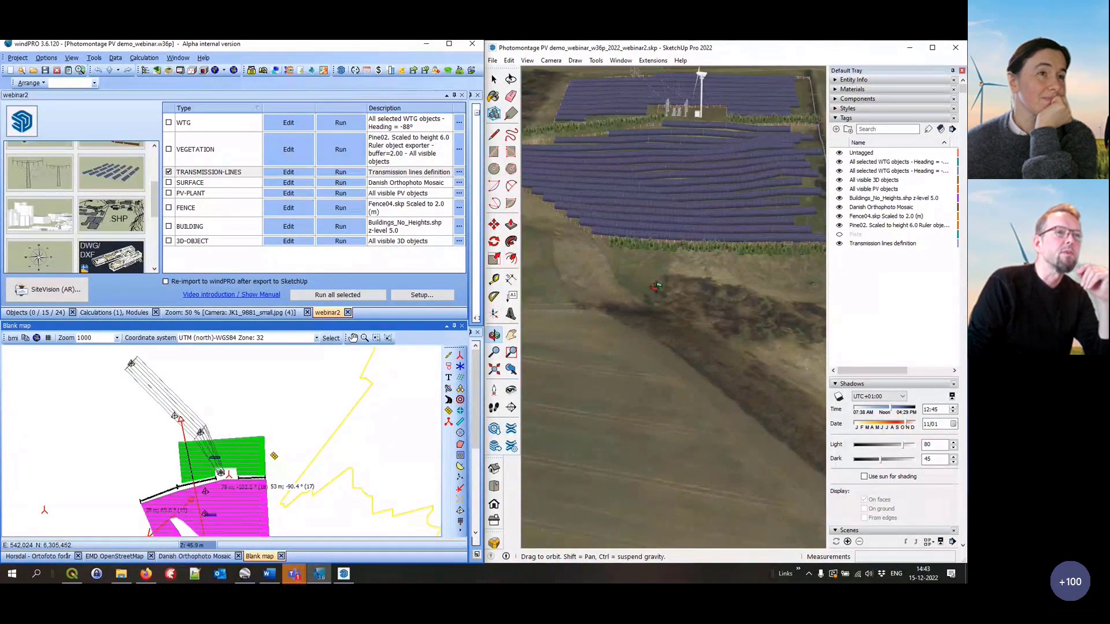
pyautogui.click(663, 257)
pyautogui.keyDown('shift'); pyautogui.moveTo(665, 255); pyautogui.dragTo(640, 357); pyautogui.keyUp('shift')
pyautogui.scroll(8, 655, 175)
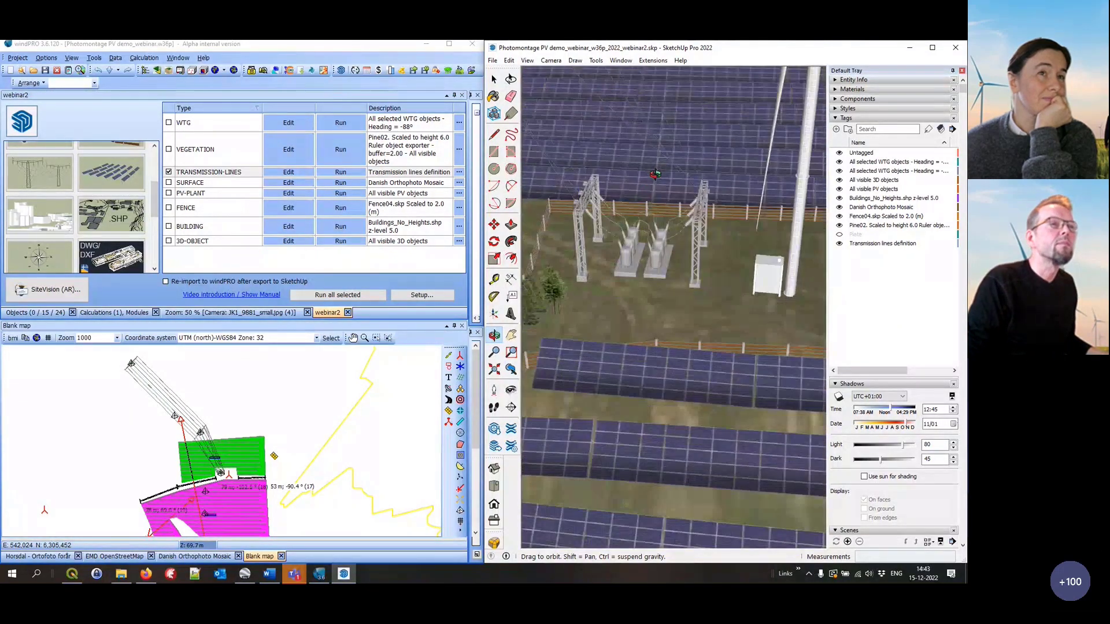
pyautogui.scroll(-10, 655, 174)
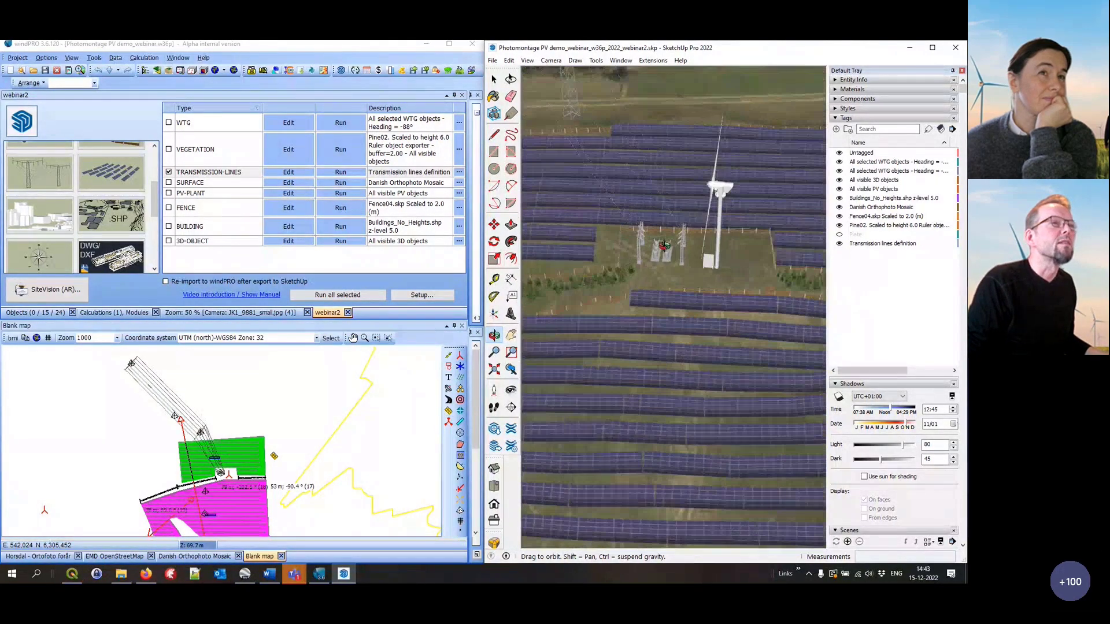
pyautogui.moveTo(665, 245)
pyautogui.mouseDown()
pyautogui.moveTo(595, 75)
pyautogui.moveTo(653, 149)
pyautogui.mouseUp()
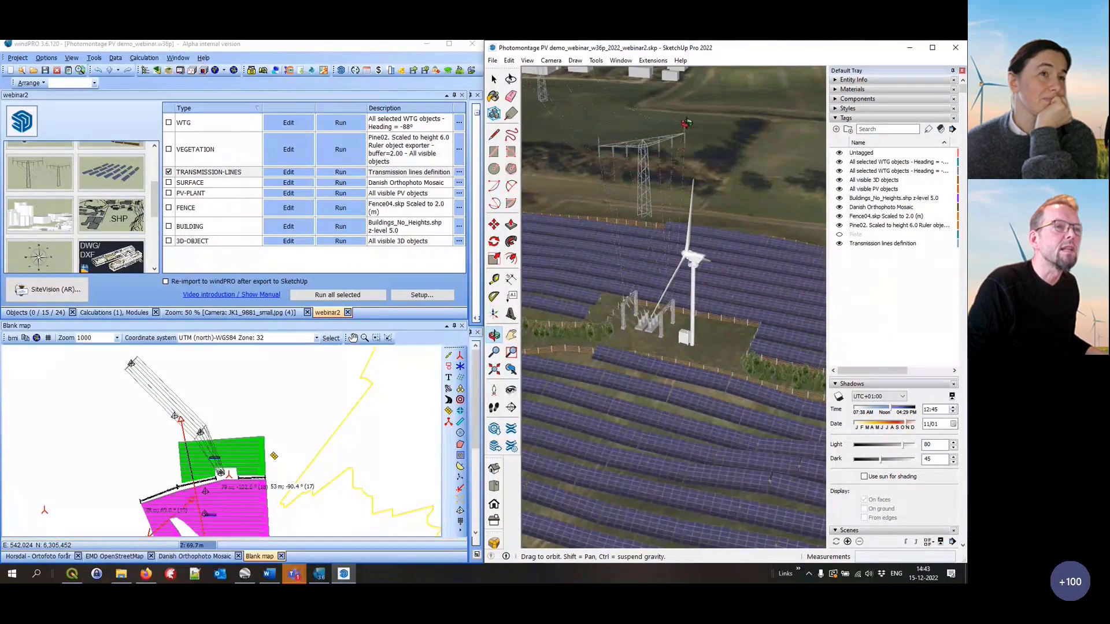
pyautogui.scroll(5, 630, 305)
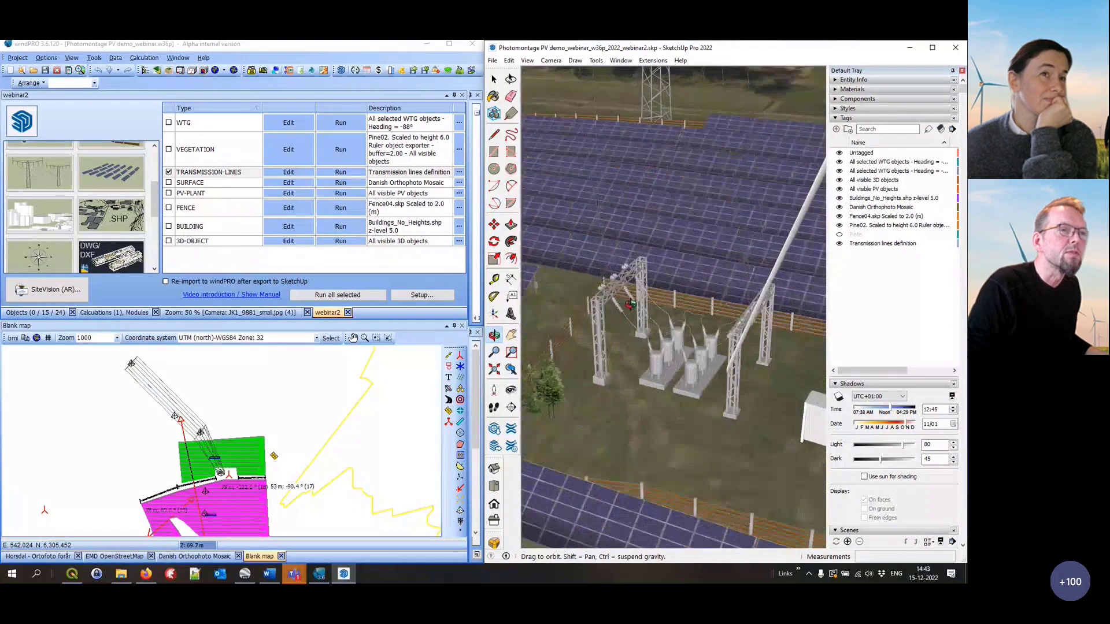
pyautogui.moveTo(630, 305)
pyautogui.mouseDown()
pyautogui.moveTo(794, 315)
pyautogui.moveTo(806, 298)
pyautogui.moveTo(678, 281)
pyautogui.moveTo(770, 227)
pyautogui.mouseUp()
pyautogui.scroll(-8, 684, 203)
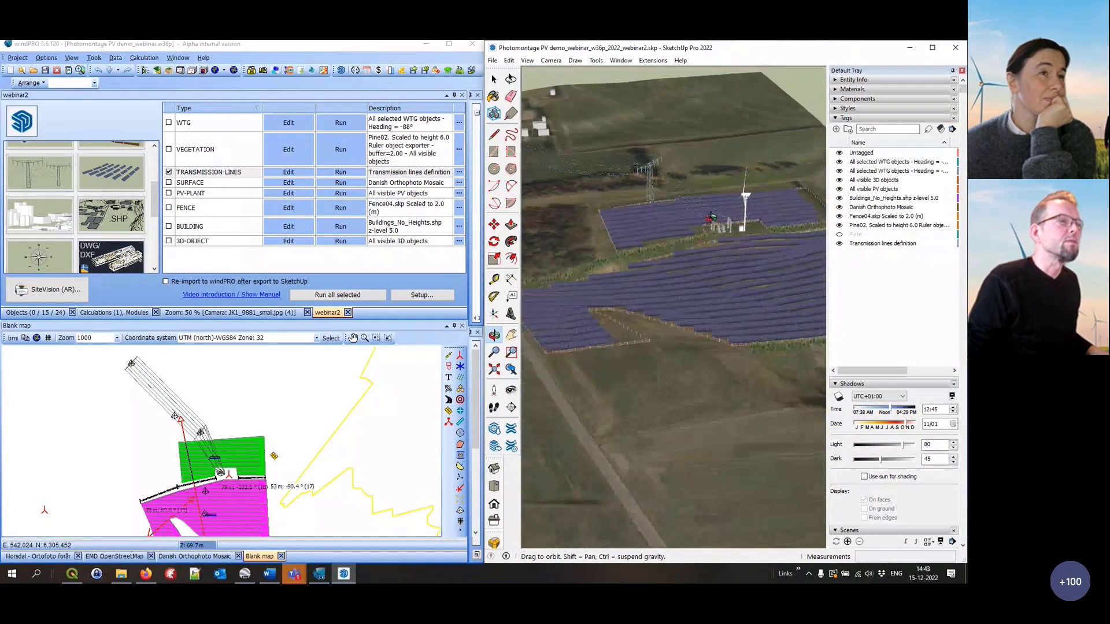
pyautogui.moveTo(711, 218); pyautogui.dragTo(719, 200)
# Switch to windPRO, render the photomontage for camera JK1_9881_small.jpg (4) and enlarge it to fill the maximized window
pyautogui.click(232, 312)
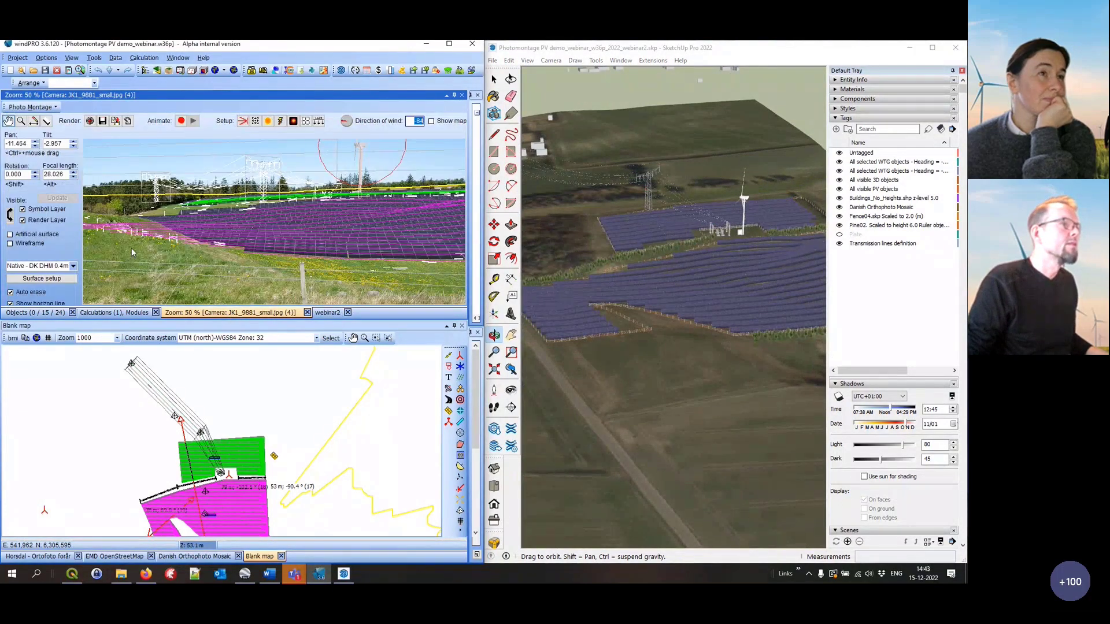
pyautogui.click(91, 121)
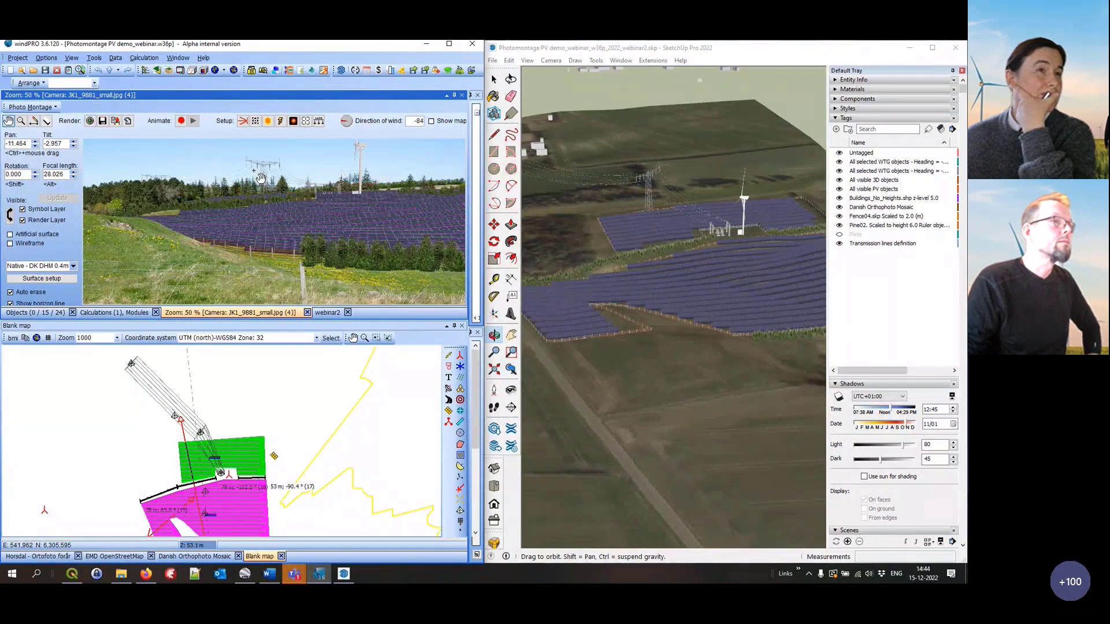
pyautogui.click(447, 95)
pyautogui.click(452, 45)
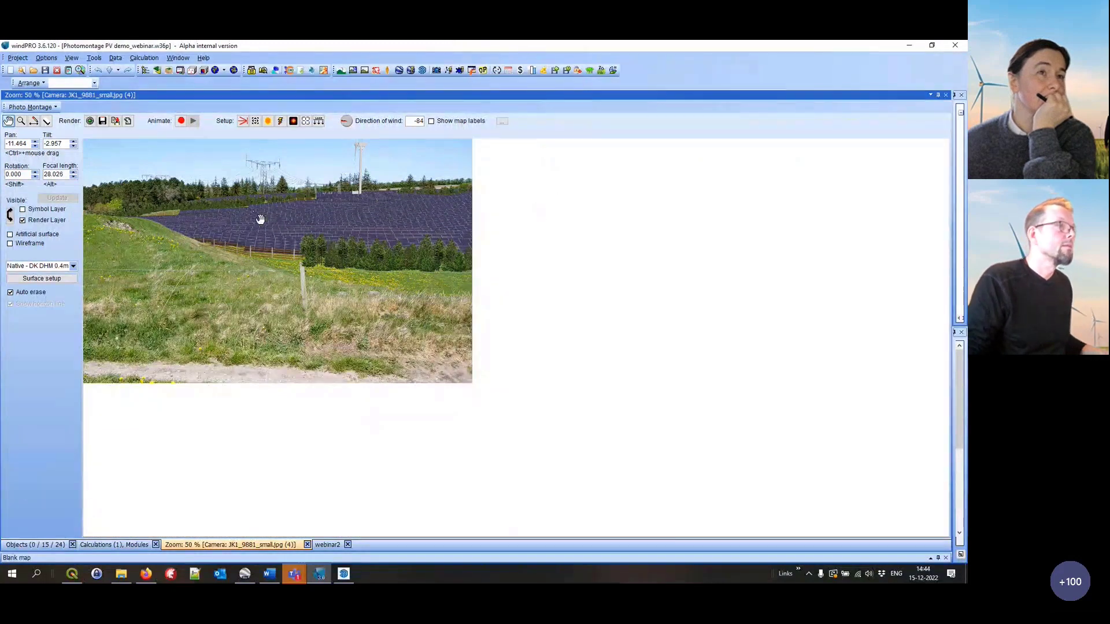
# Examine the power lines, pylons, transformer, fence and vegetation in the rendered photomontage, and restore the split layout with the map
pyautogui.scroll(3, 523, 344)
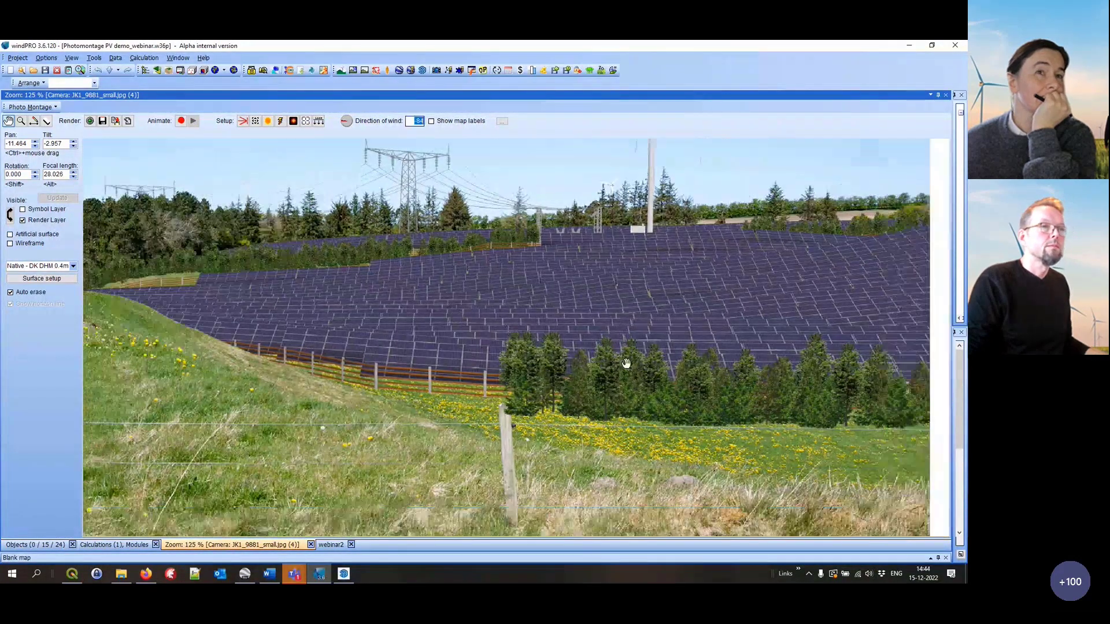
pyautogui.moveTo(589, 367); pyautogui.dragTo(577, 368)
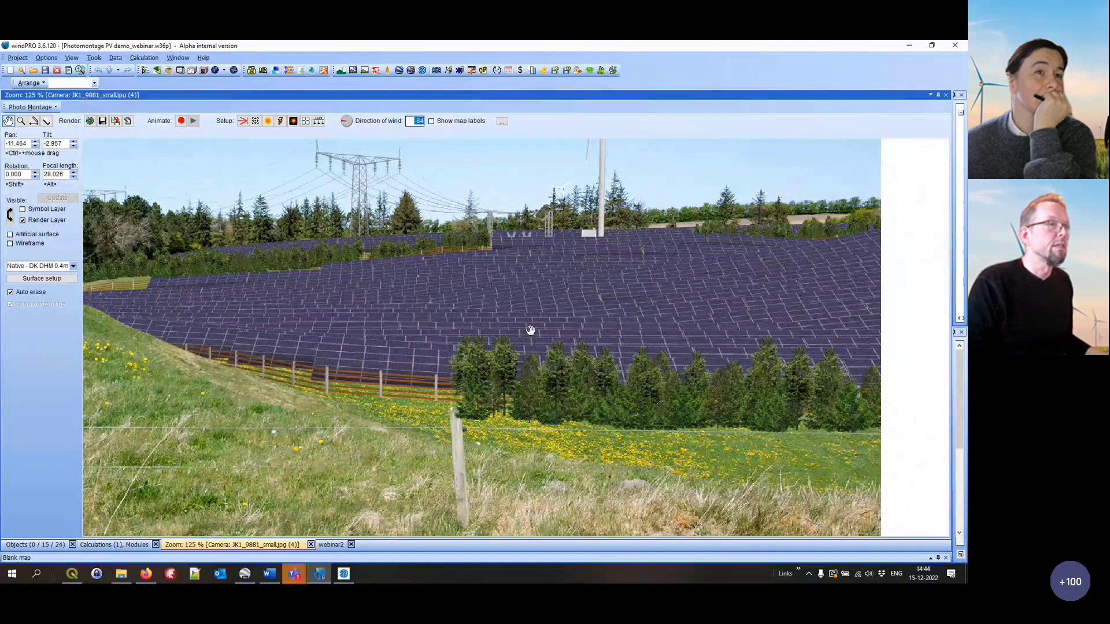
pyautogui.moveTo(531, 330); pyautogui.dragTo(561, 347)
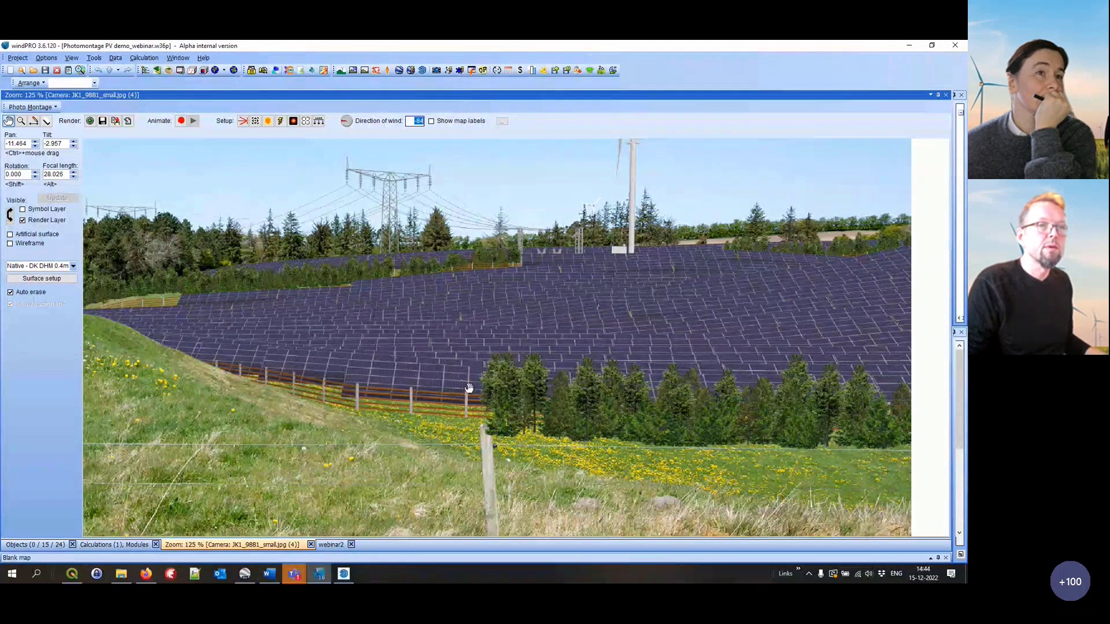
pyautogui.scroll(-1, 468, 388)
pyautogui.moveTo(651, 401); pyautogui.dragTo(736, 388)
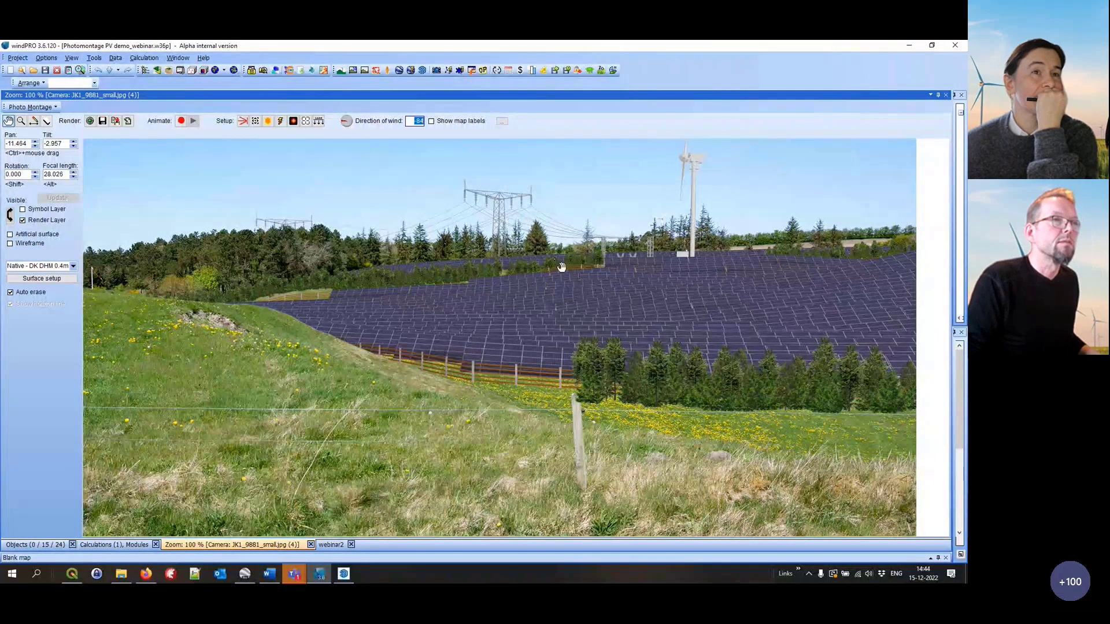
pyautogui.scroll(-1, 568, 253)
pyautogui.moveTo(567, 253); pyautogui.dragTo(526, 244)
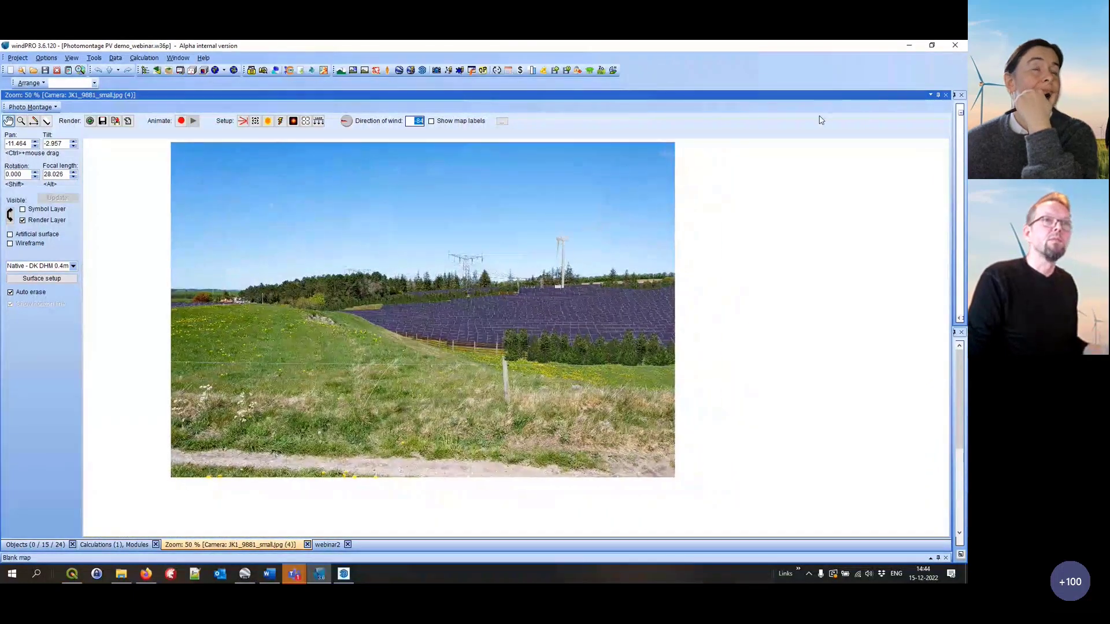
pyautogui.click(930, 95)
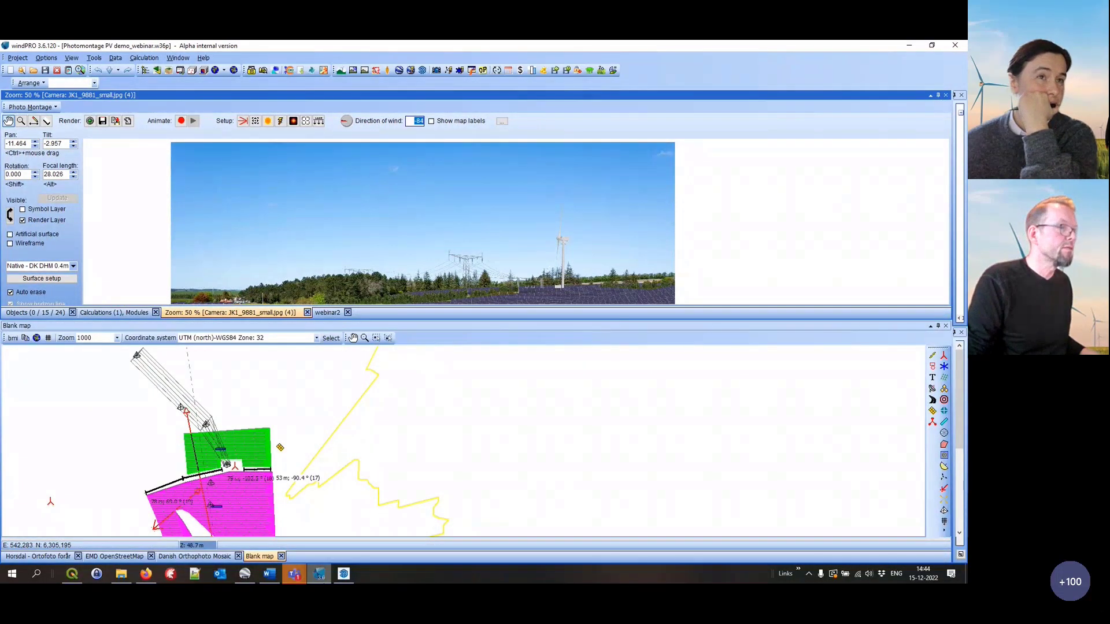
pyautogui.click(342, 574)
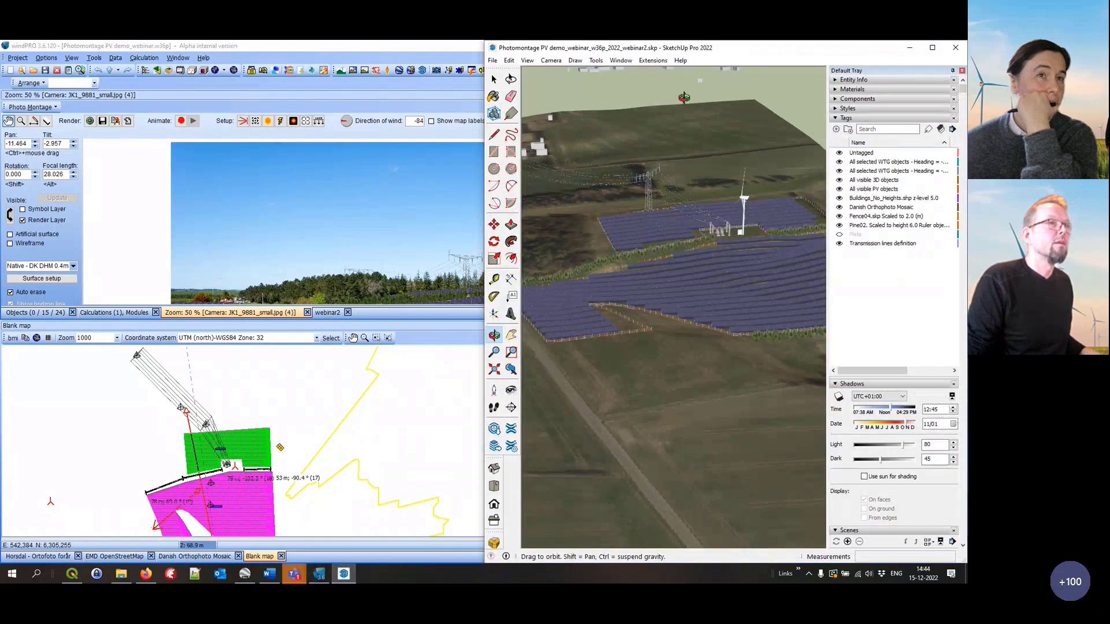
pyautogui.click(408, 396)
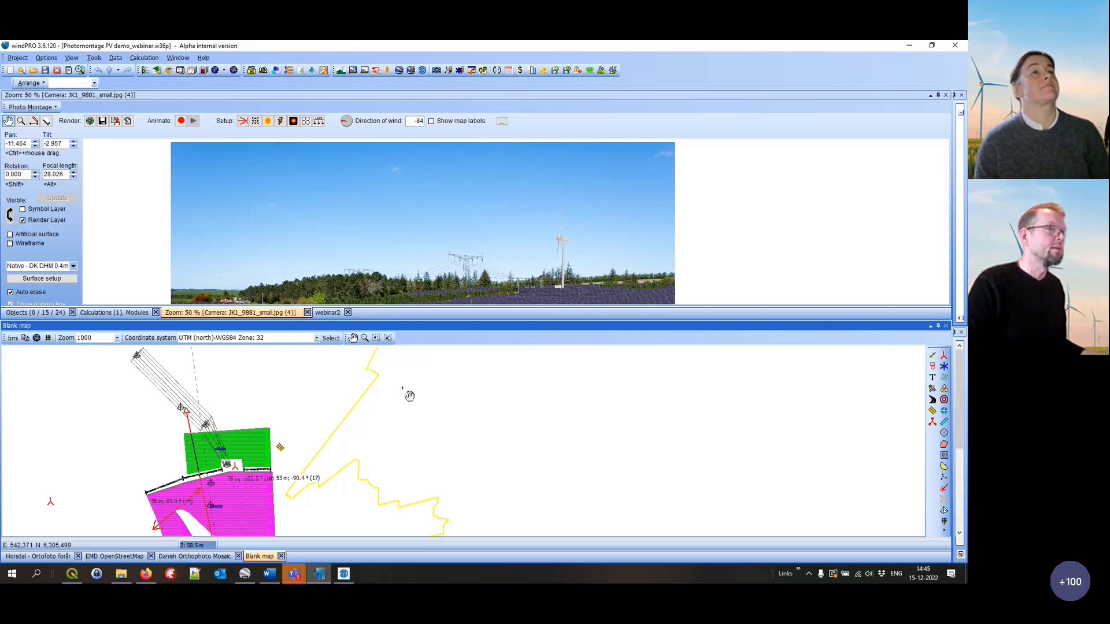
pyautogui.moveTo(439, 274); pyautogui.dragTo(353, 238)
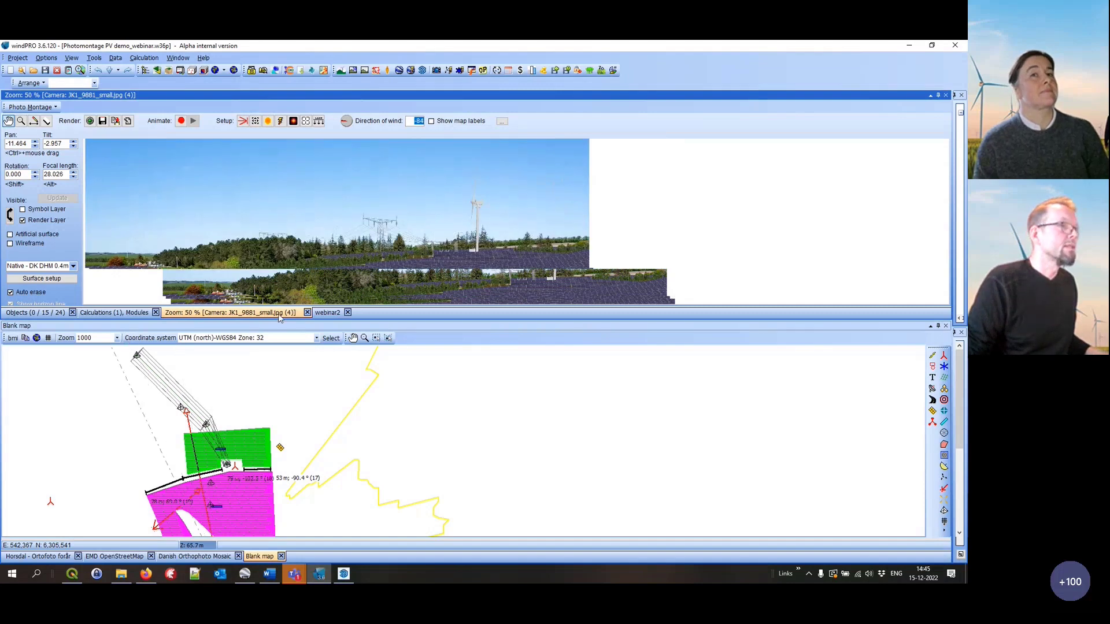
# Add a photomontage exporter for camera JK1_9881_small.jpg (4) with a projection distance of 1,000 m, auto projection size and JPG format
pyautogui.click(327, 312)
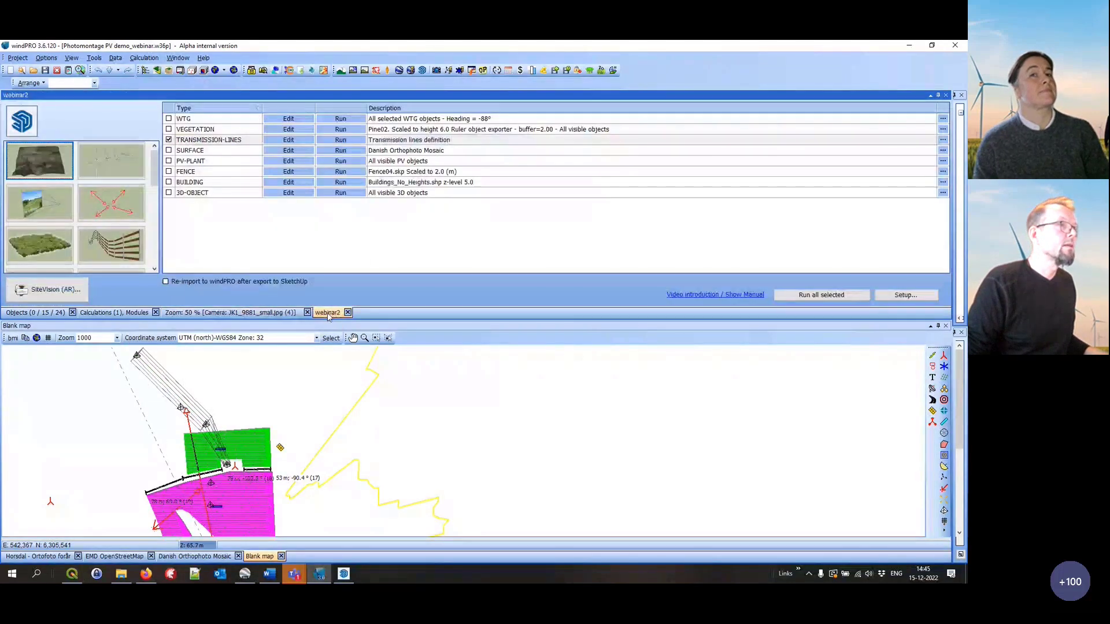
pyautogui.click(33, 205)
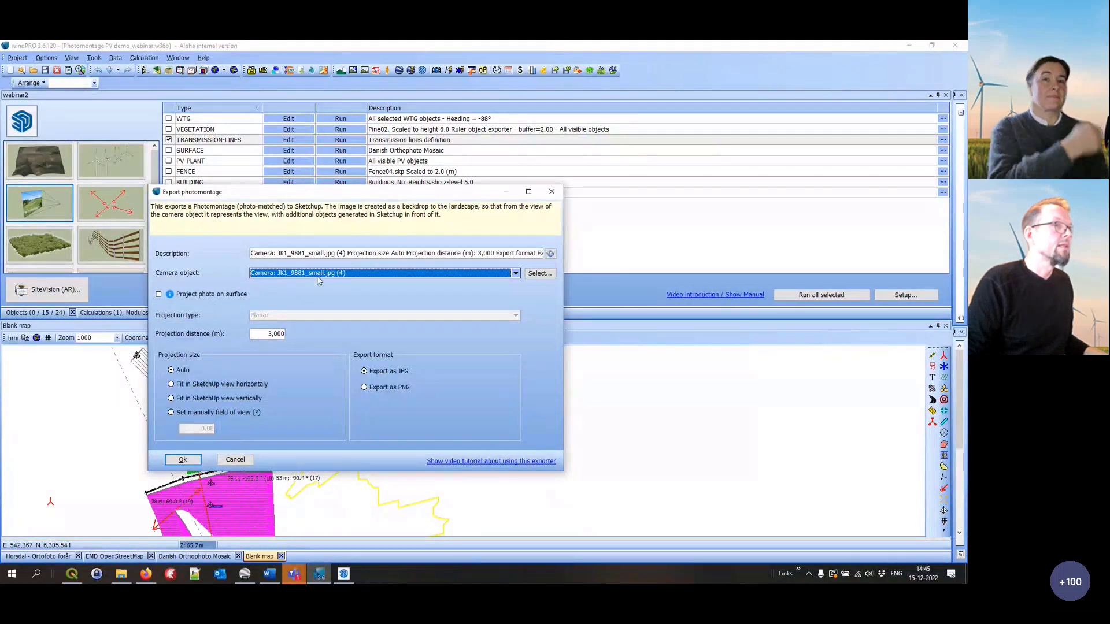
pyautogui.click(276, 334)
pyautogui.hotkey('shift', 'End')
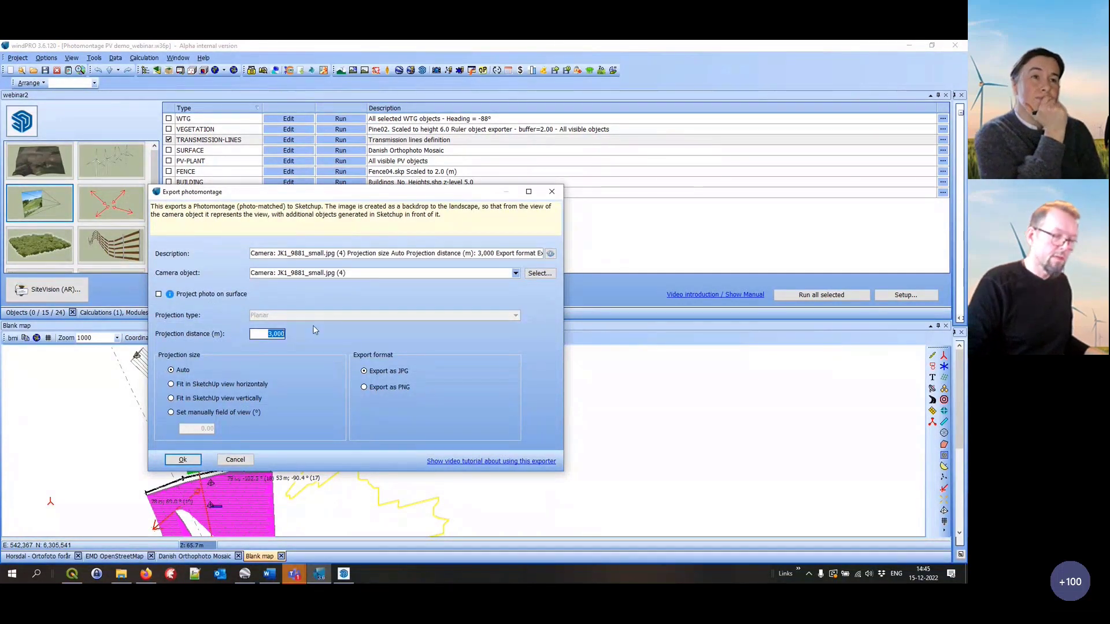
pyautogui.write('1,000')
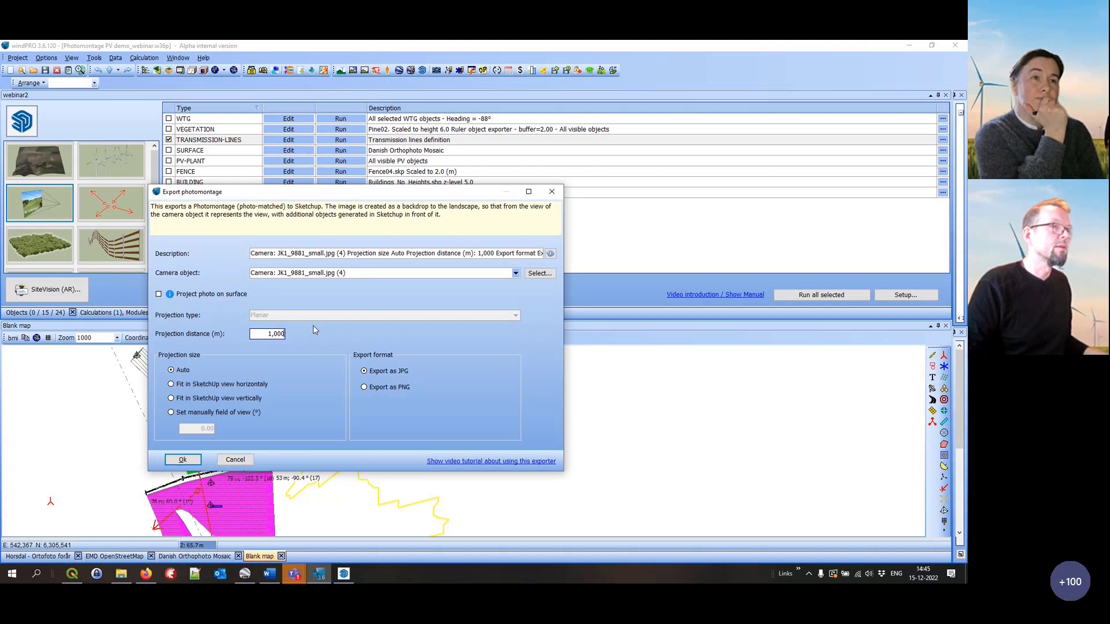
pyautogui.click(184, 460)
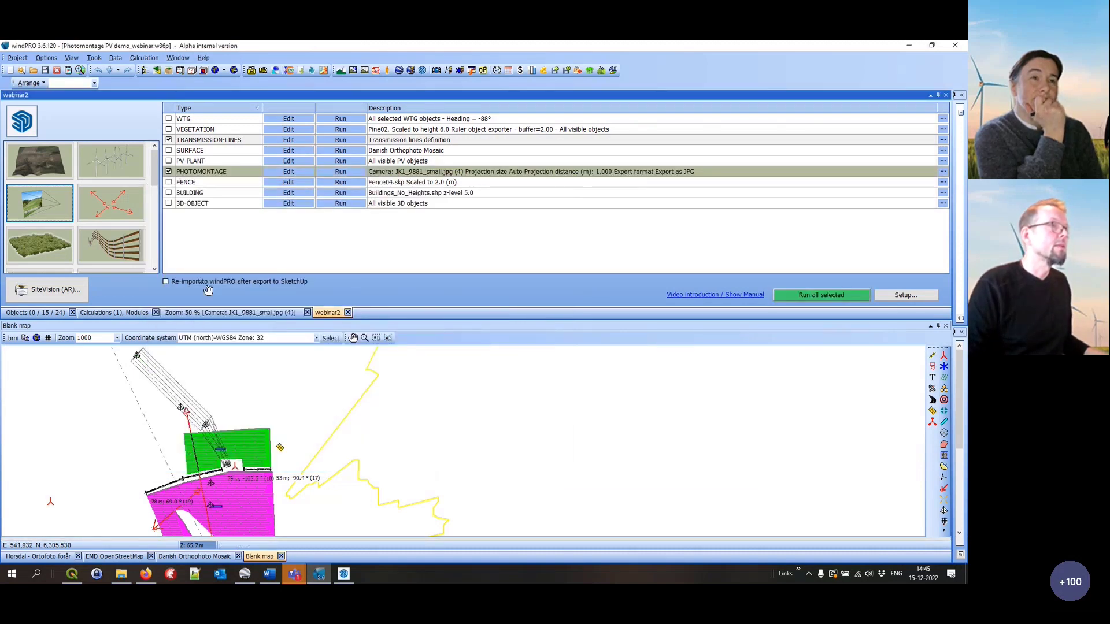
# Run the photomontage exporter and switch to the maximized SketchUp model to view the exported photo backdrop
pyautogui.click(342, 172)
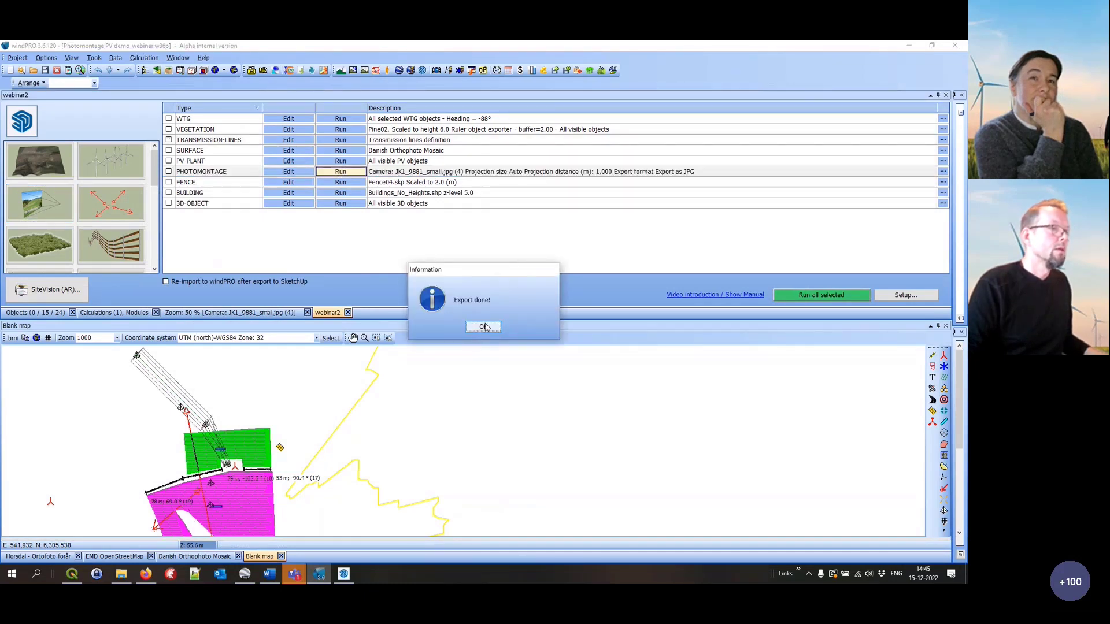
pyautogui.click(484, 327)
pyautogui.click(345, 575)
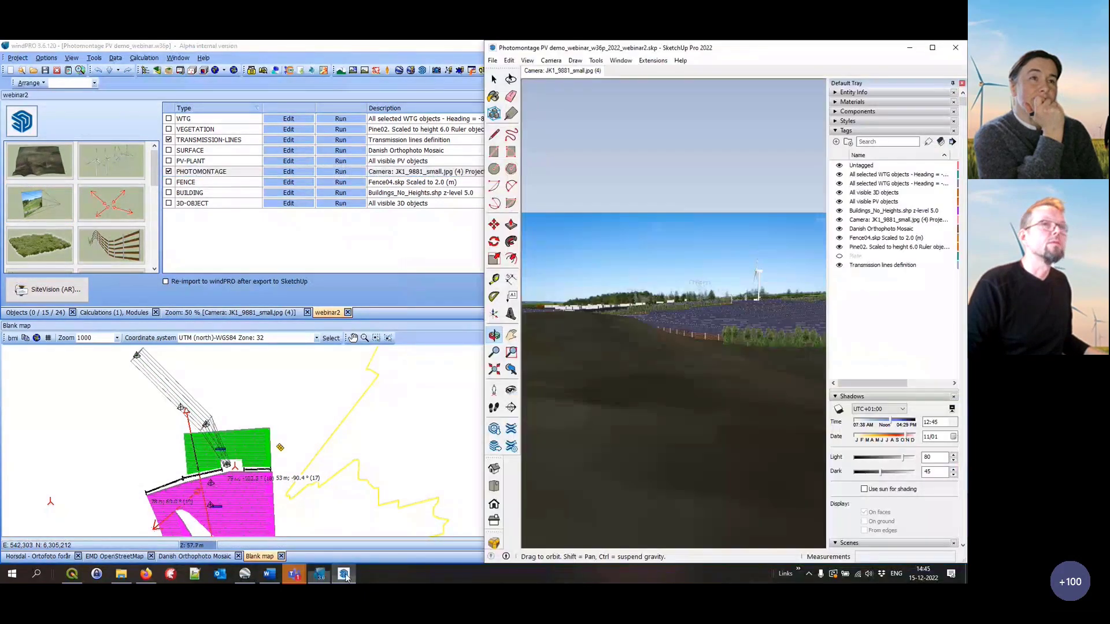
pyautogui.click(932, 49)
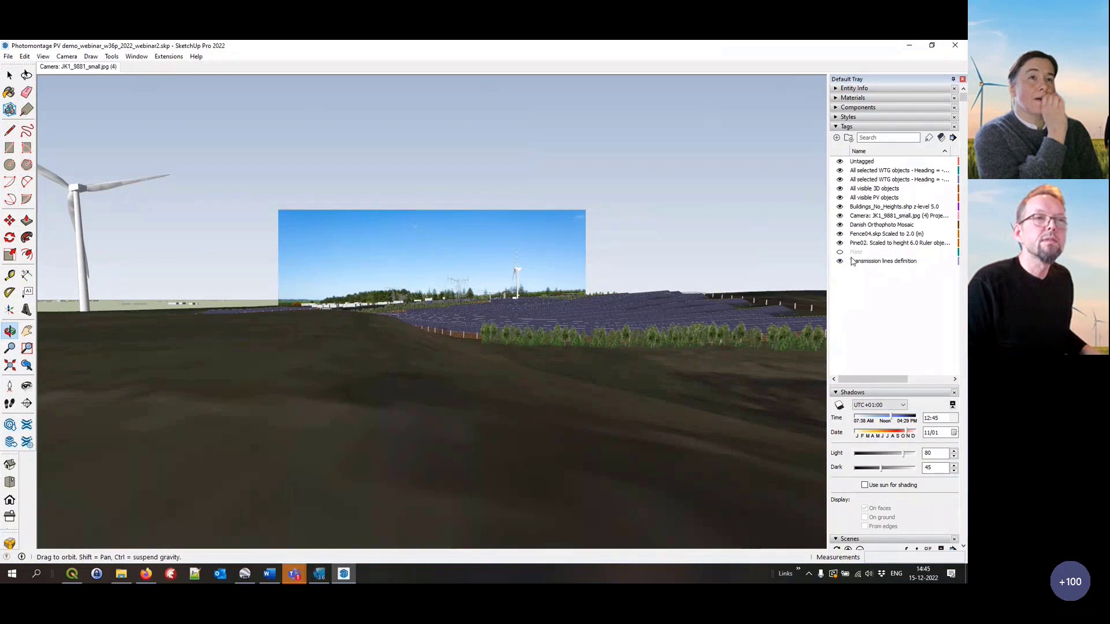
# Delete the photomontage tag Camera: JK1_9881_small.jpg (4) together with its tagged entities
pyautogui.click(859, 217)
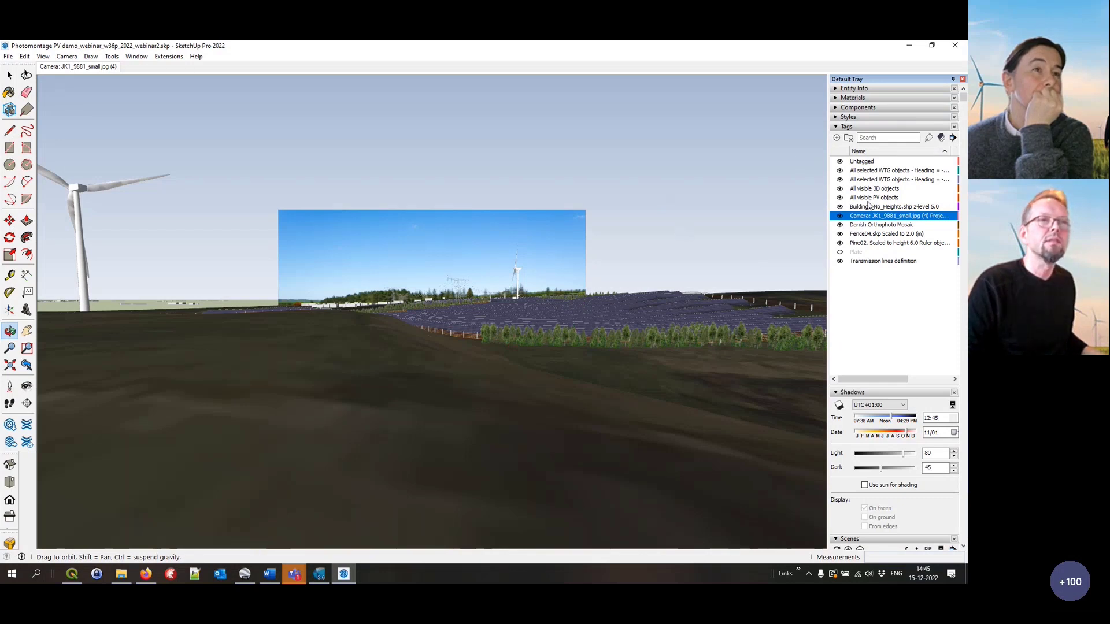
pyautogui.rightClick(873, 219)
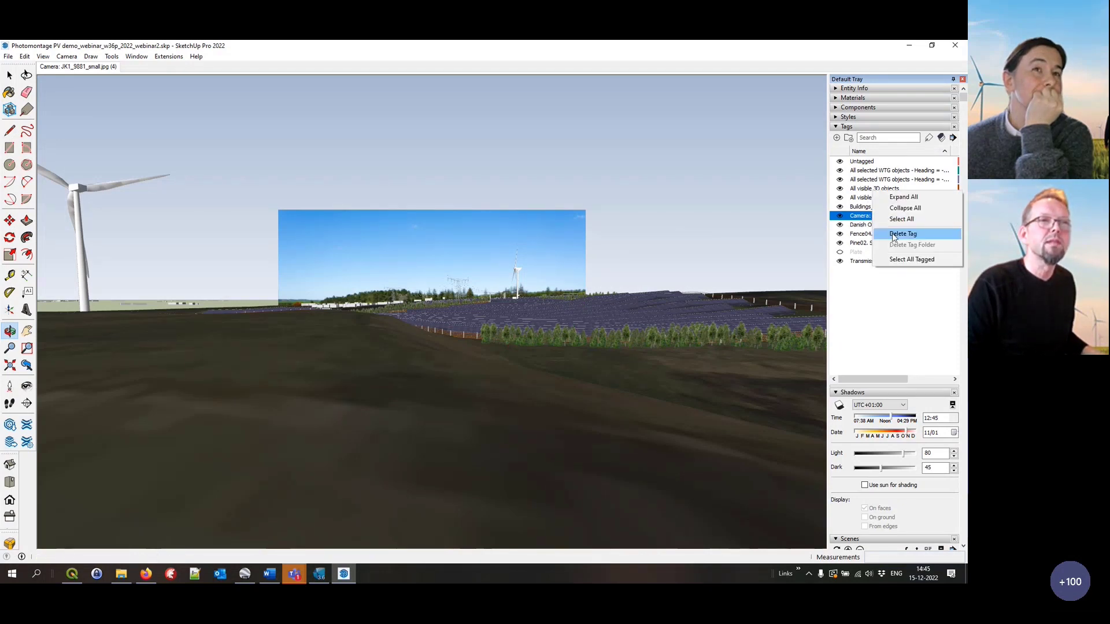
pyautogui.click(895, 234)
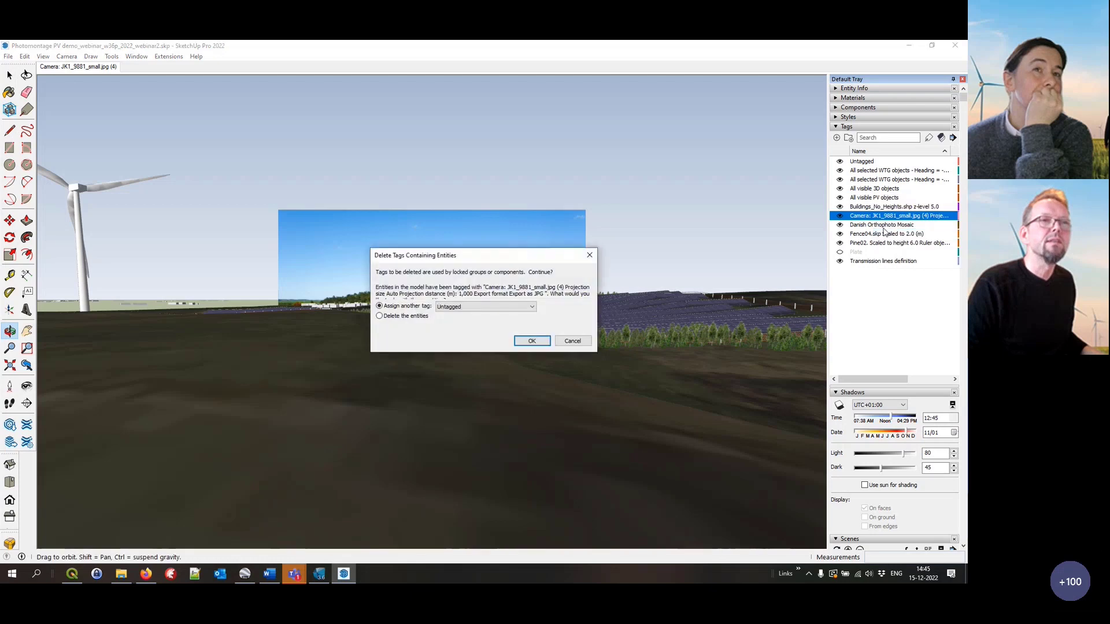
pyautogui.click(405, 315)
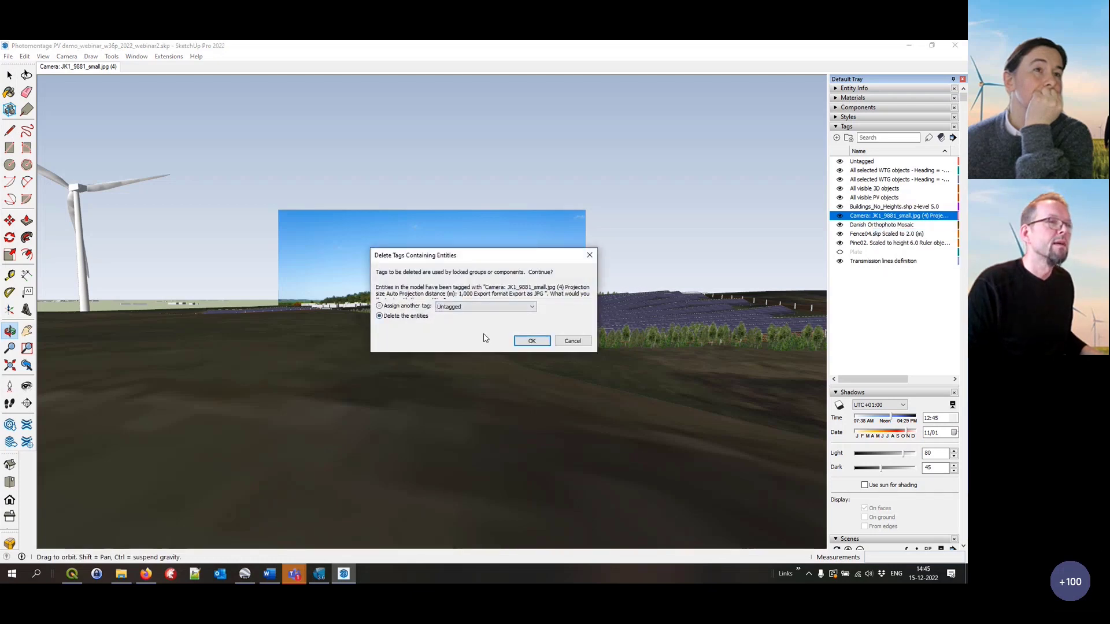
pyautogui.click(531, 341)
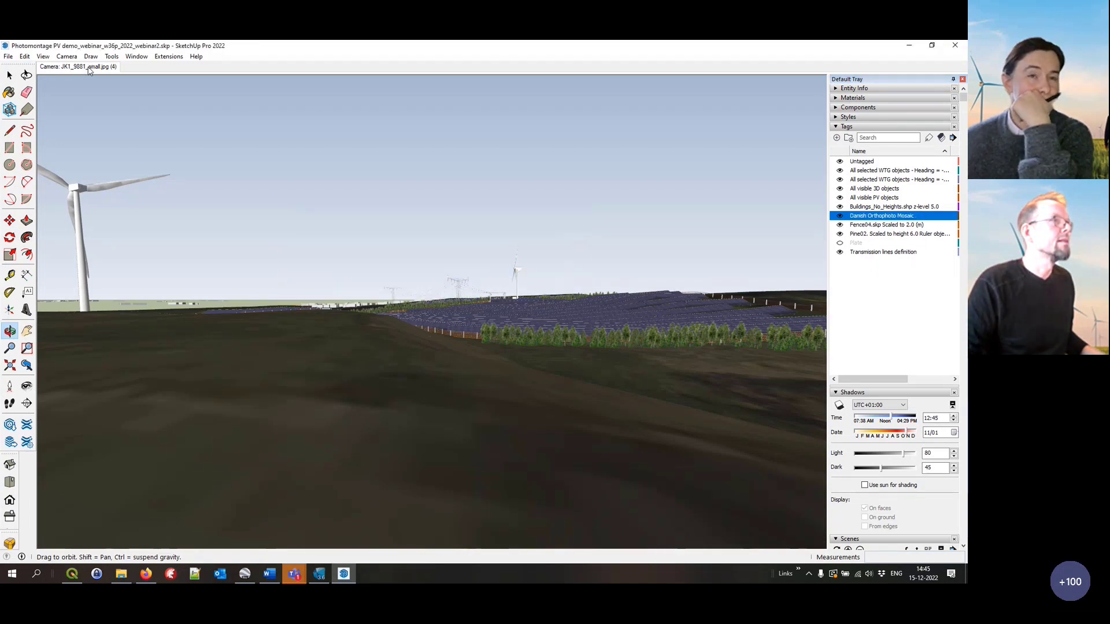
# Delete the scene Camera: JK1_9881_small.jpg (4) and view the solar park from above
pyautogui.rightClick(90, 67)
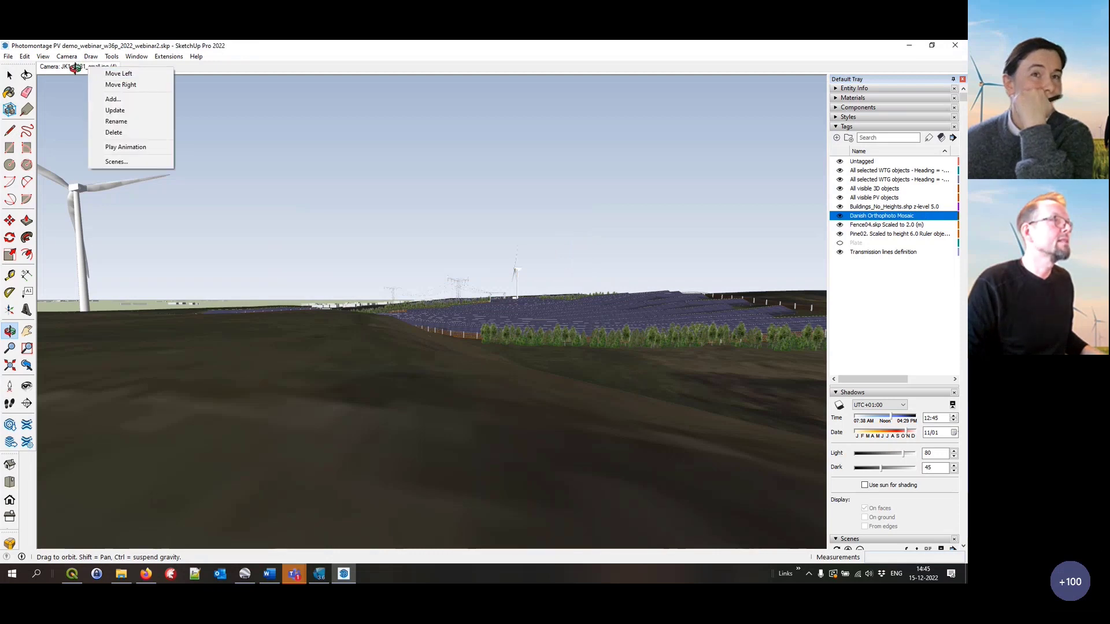
pyautogui.click(121, 132)
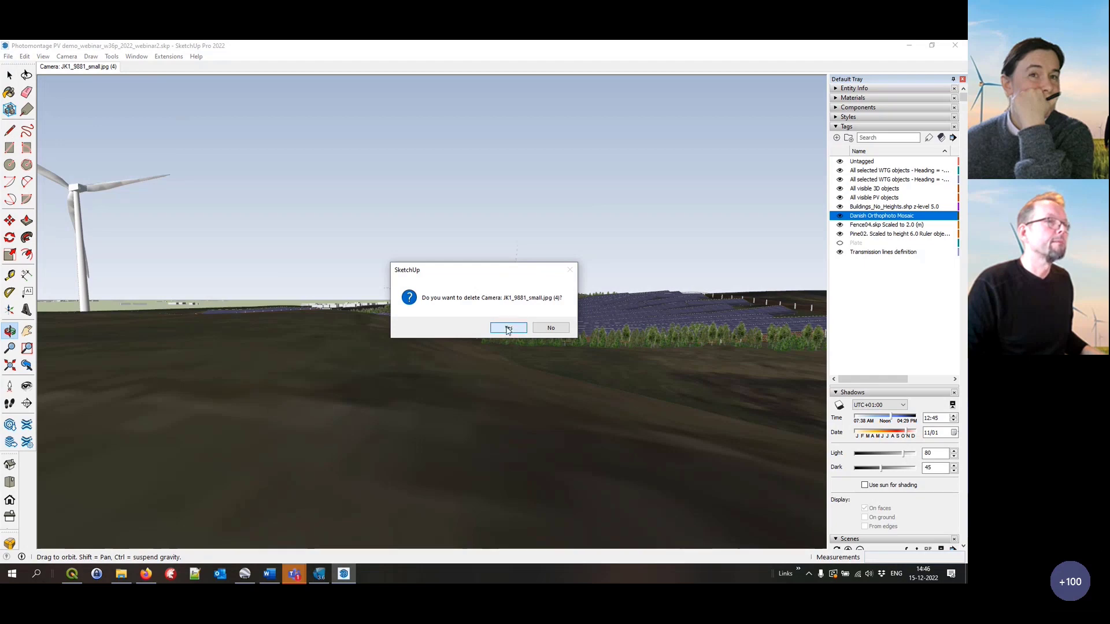
pyautogui.click(508, 327)
pyautogui.moveTo(496, 295); pyautogui.dragTo(485, 325)
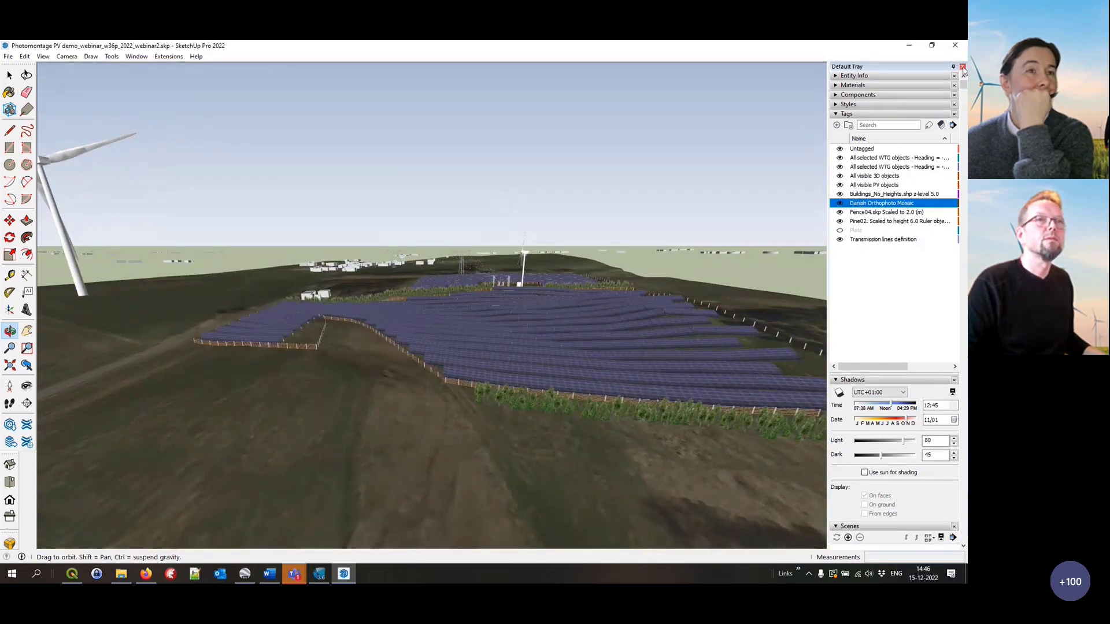
# Rerun windPRO's photomontage exporter for camera JK1_9881_small.jpg (4) and inspect the photo backdrop in SketchUp from its camera scene
pyautogui.hotkey('alt', 'Tab')
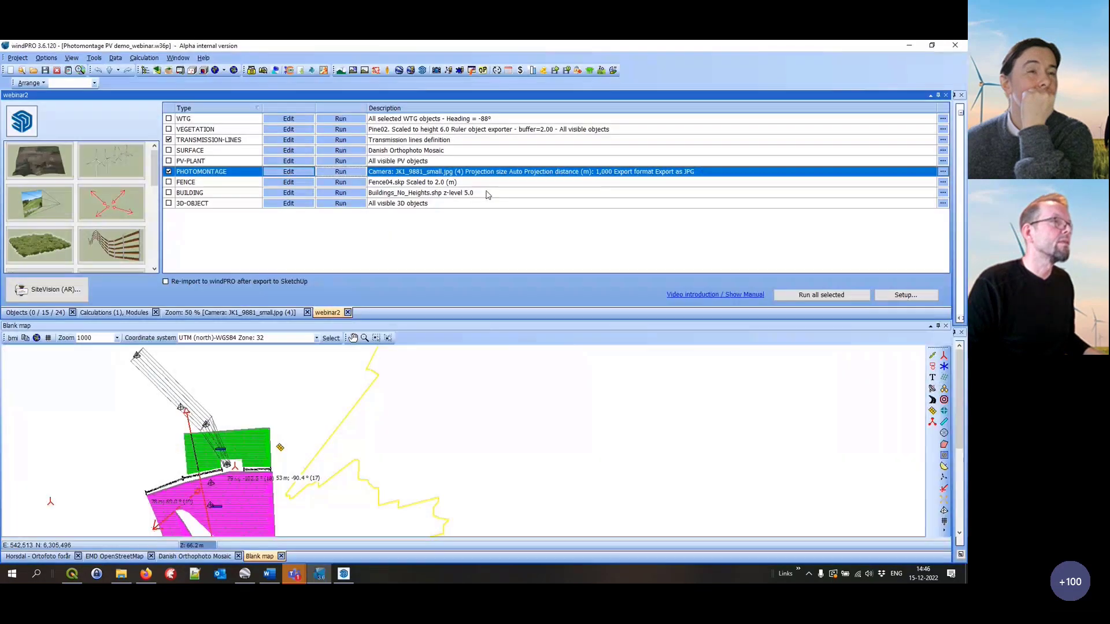
pyautogui.click(345, 174)
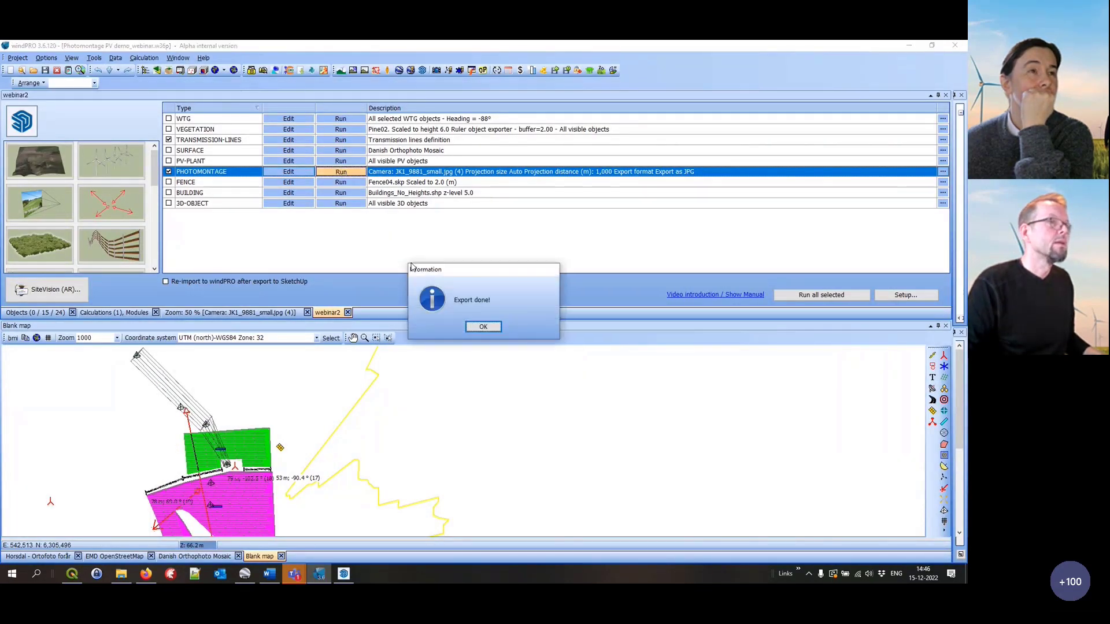
pyautogui.click(483, 325)
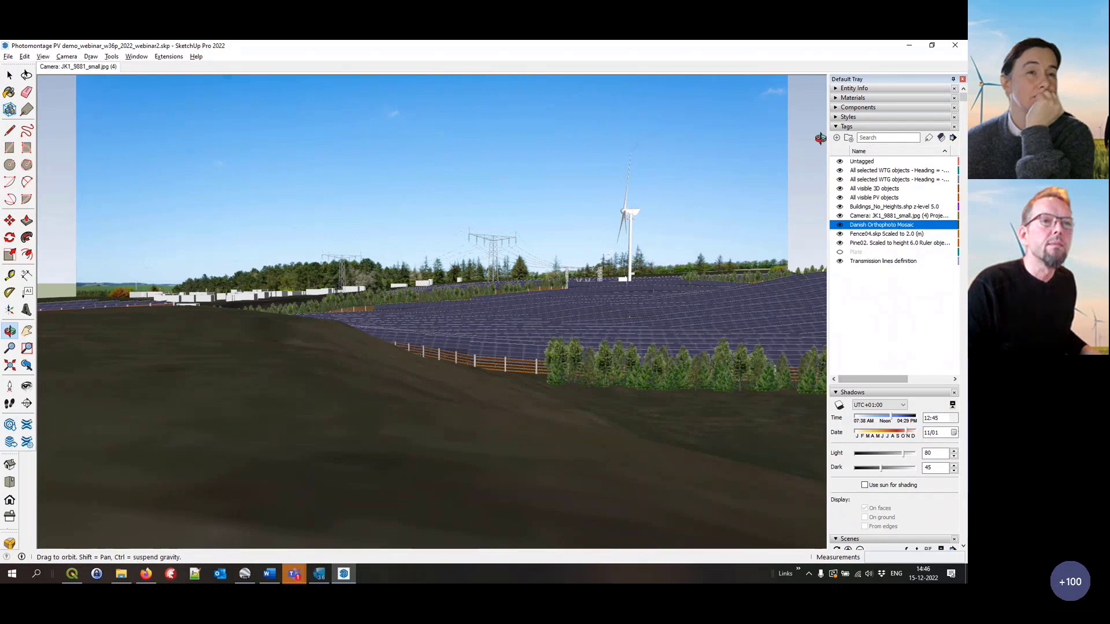
pyautogui.moveTo(519, 225); pyautogui.dragTo(625, 314)
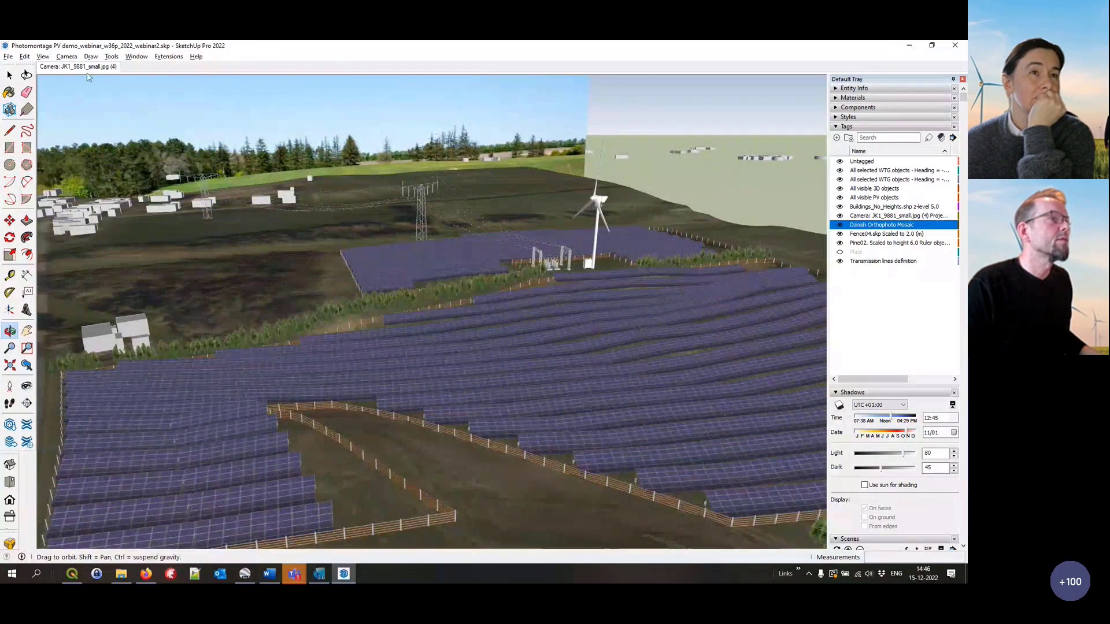
pyautogui.click(70, 67)
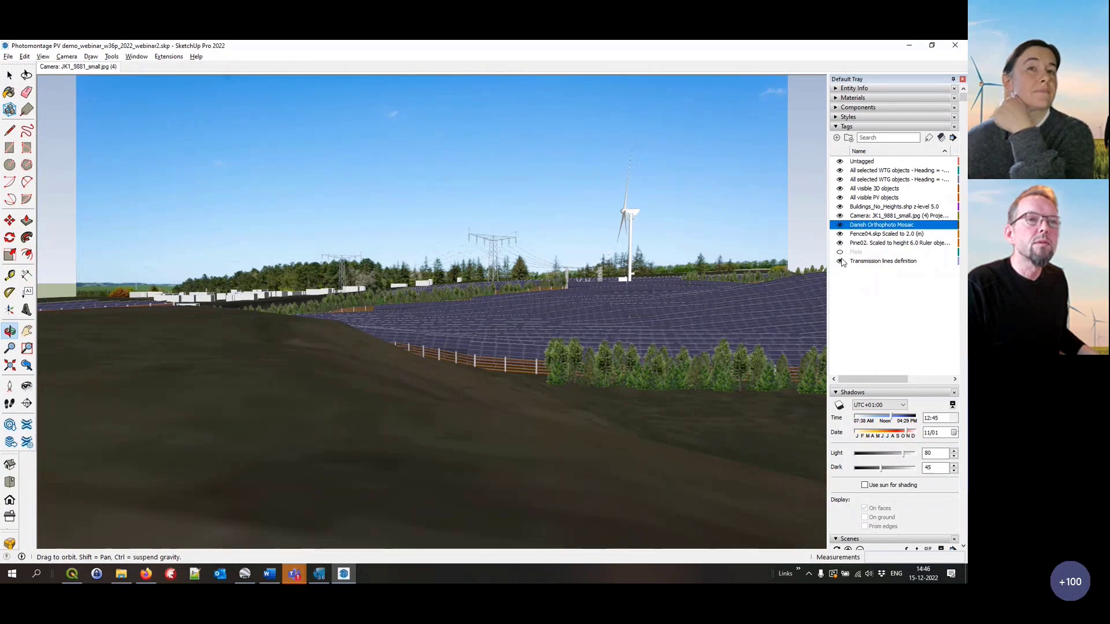
# Hide the Danish Orthophoto Mosaic tag and compare the solar park with and without the terrain surface over the photo backdrop
pyautogui.click(840, 226)
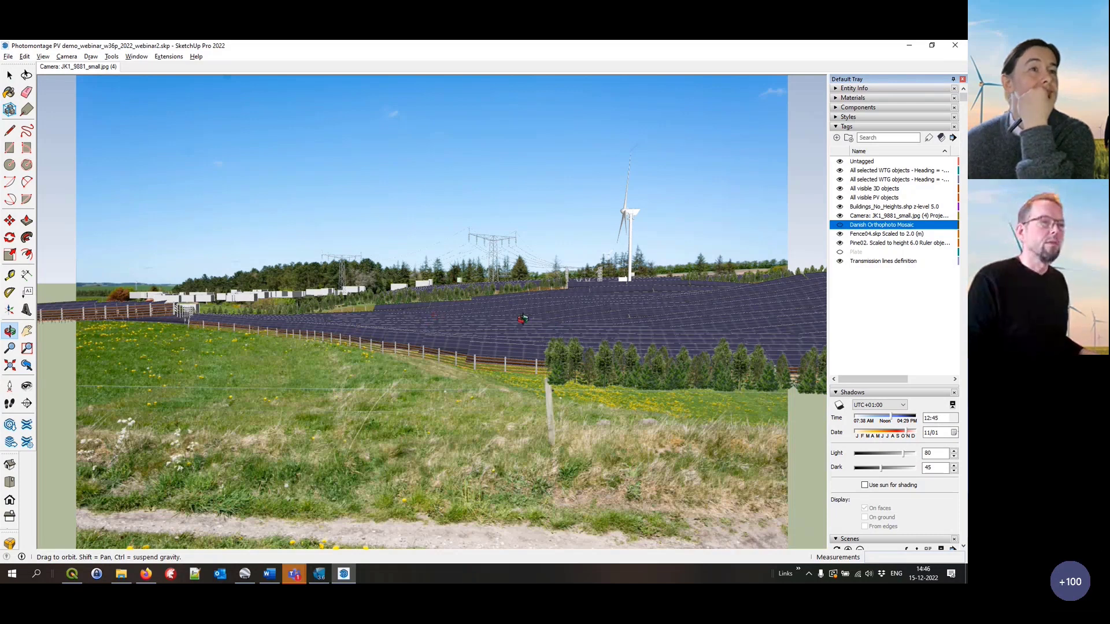
pyautogui.moveTo(359, 340); pyautogui.dragTo(137, 180)
pyautogui.click(78, 67)
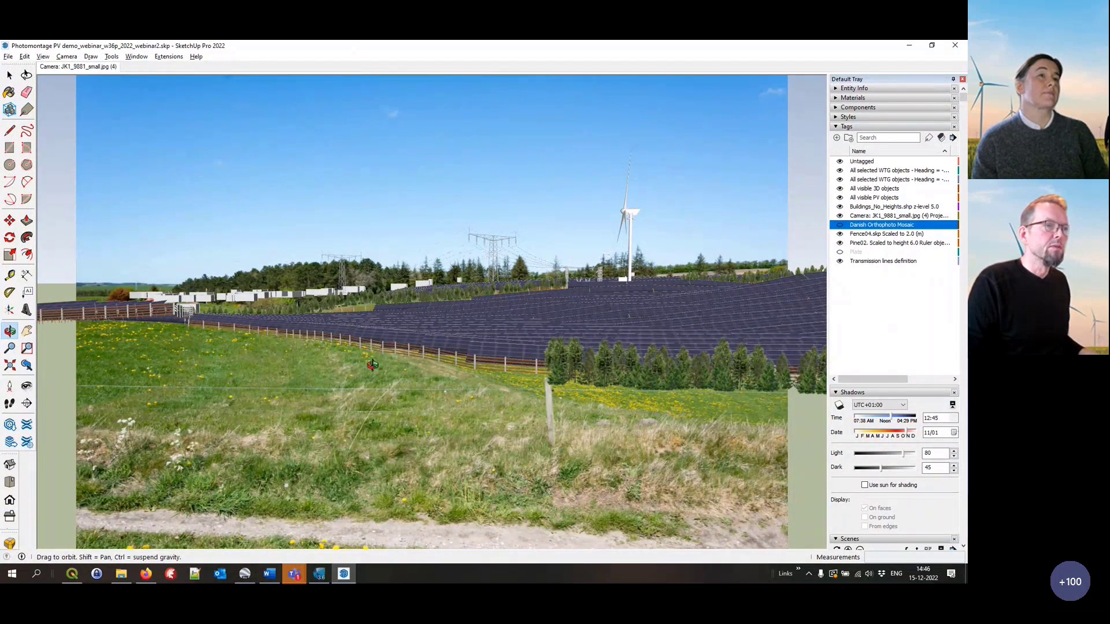
pyautogui.moveTo(468, 369); pyautogui.dragTo(706, 418)
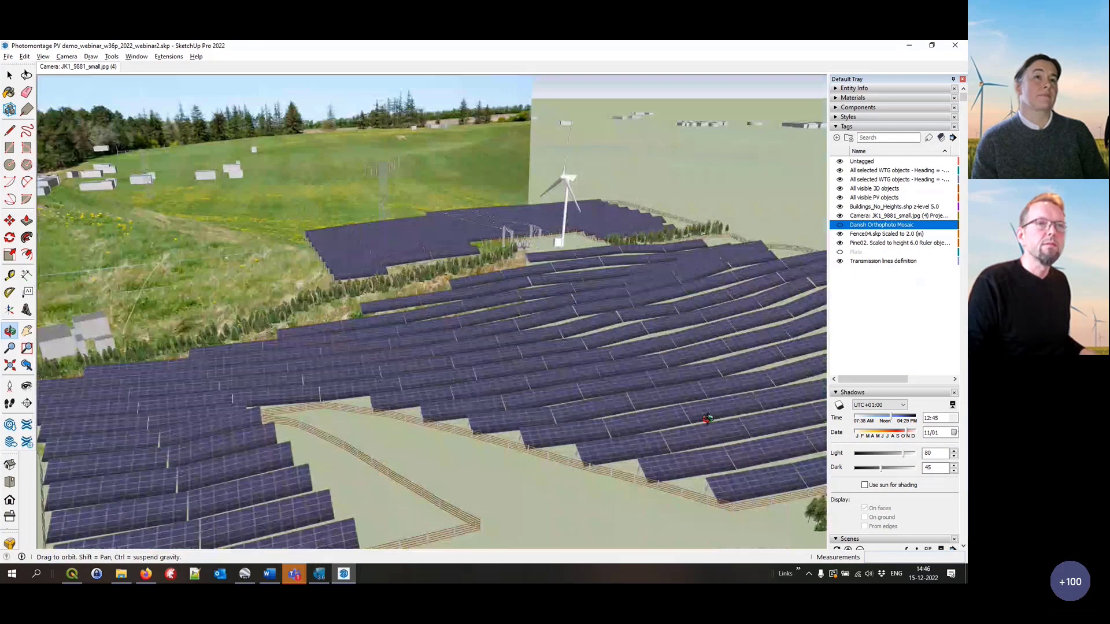
pyautogui.click(841, 226)
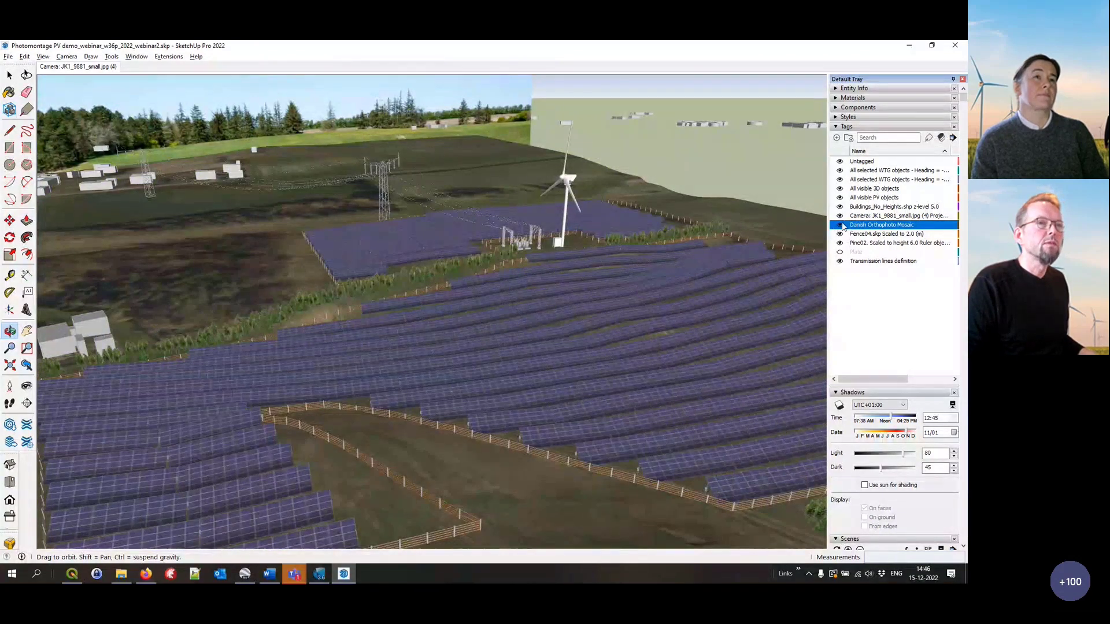
pyautogui.click(841, 226)
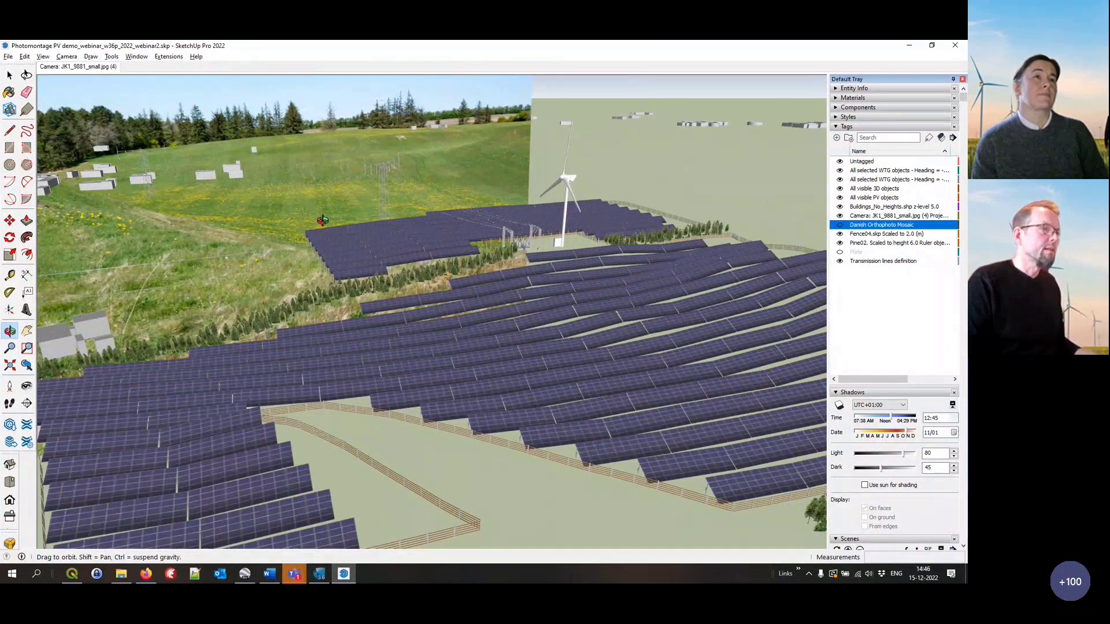
# Switch to windPRO and add a photomontage exporter for camera JK1_9874.jpg (1) with a projection distance of 1,000 m
pyautogui.hotkey('alt', 'Tab')
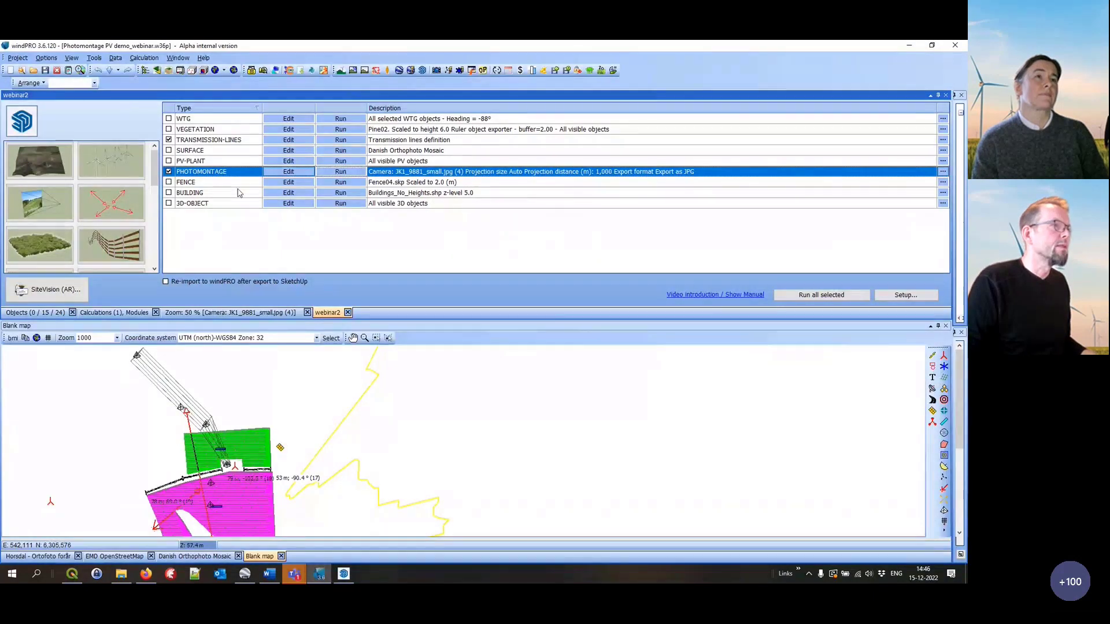
pyautogui.click(29, 208)
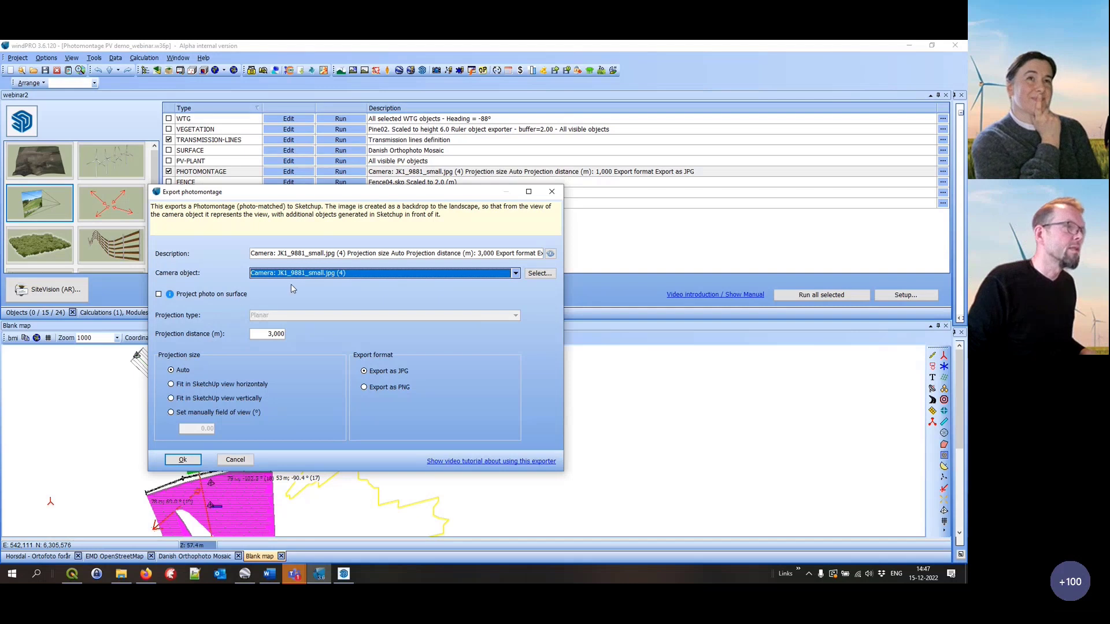
pyautogui.click(332, 275)
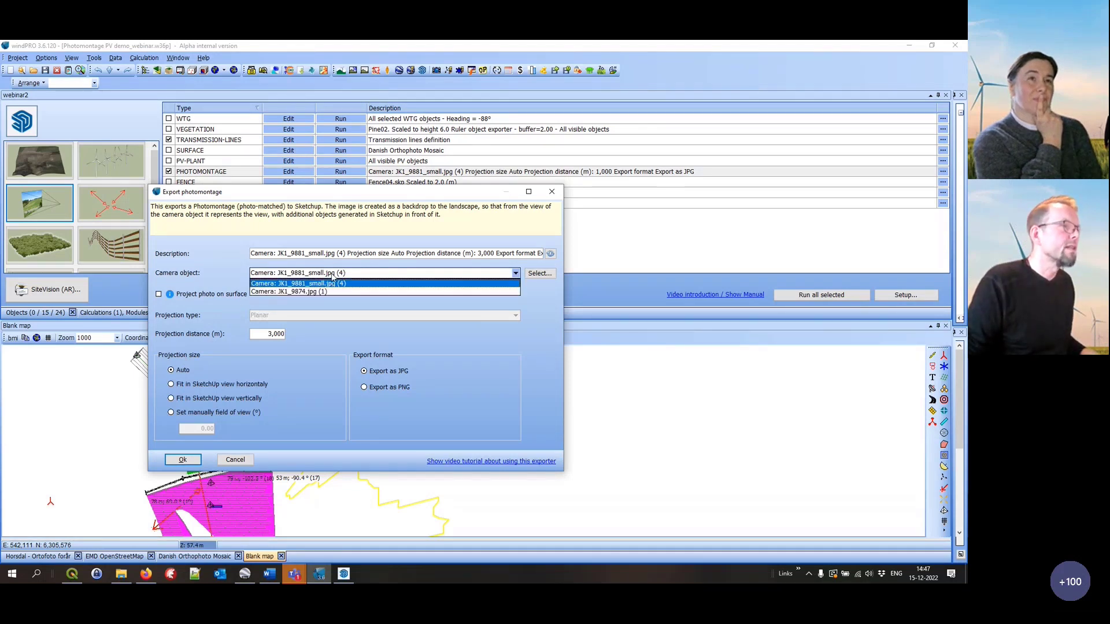
pyautogui.click(311, 293)
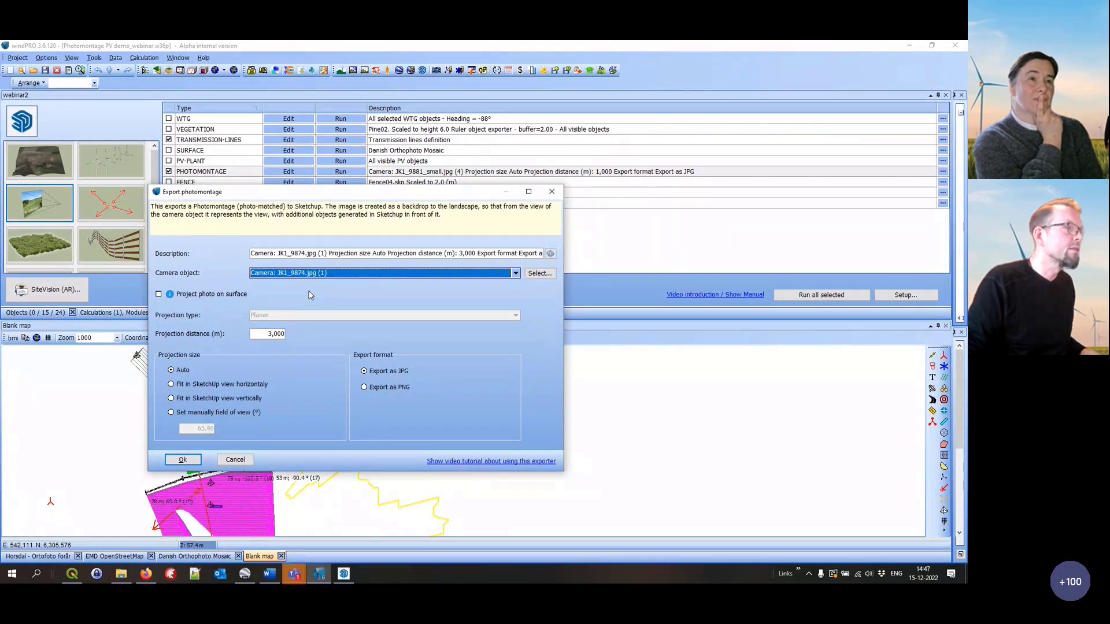
pyautogui.moveTo(261, 334); pyautogui.dragTo(313, 333)
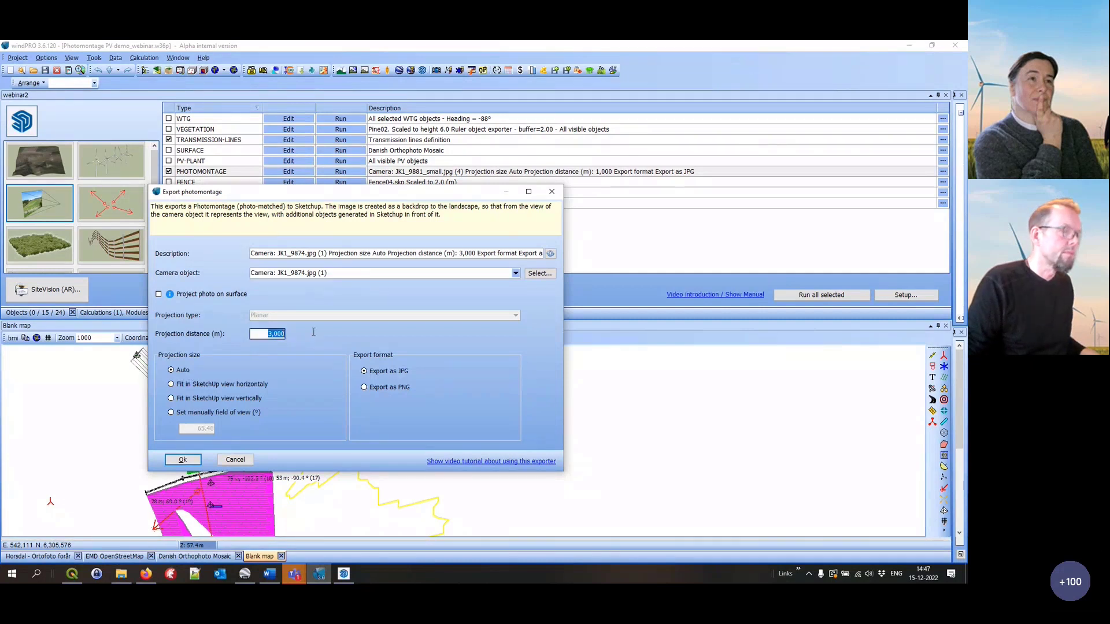
pyautogui.write('1000')
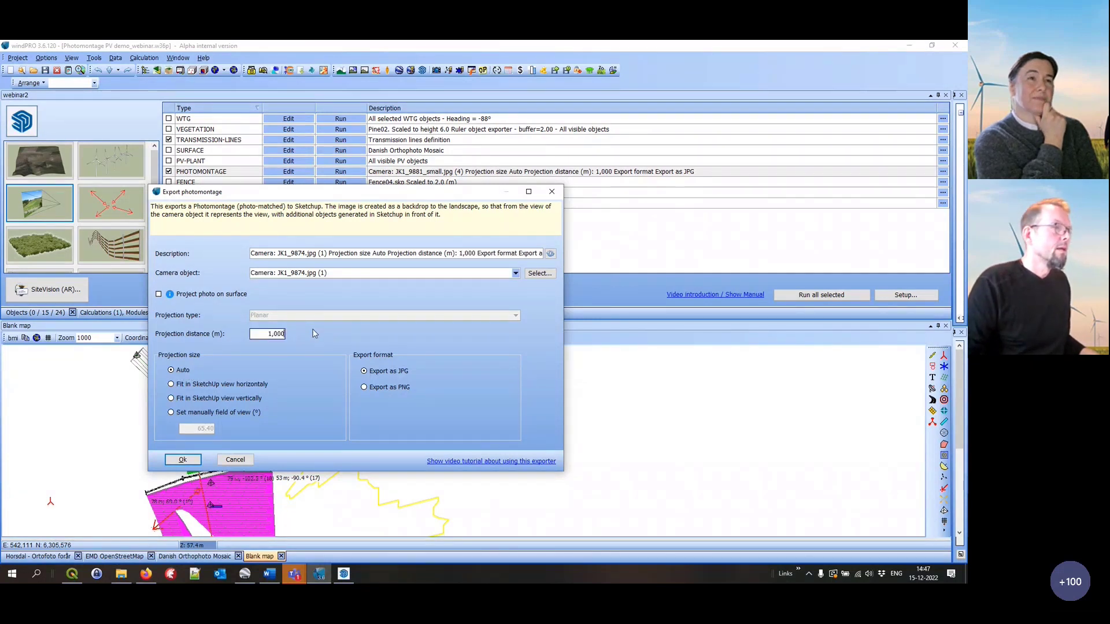
pyautogui.click(190, 462)
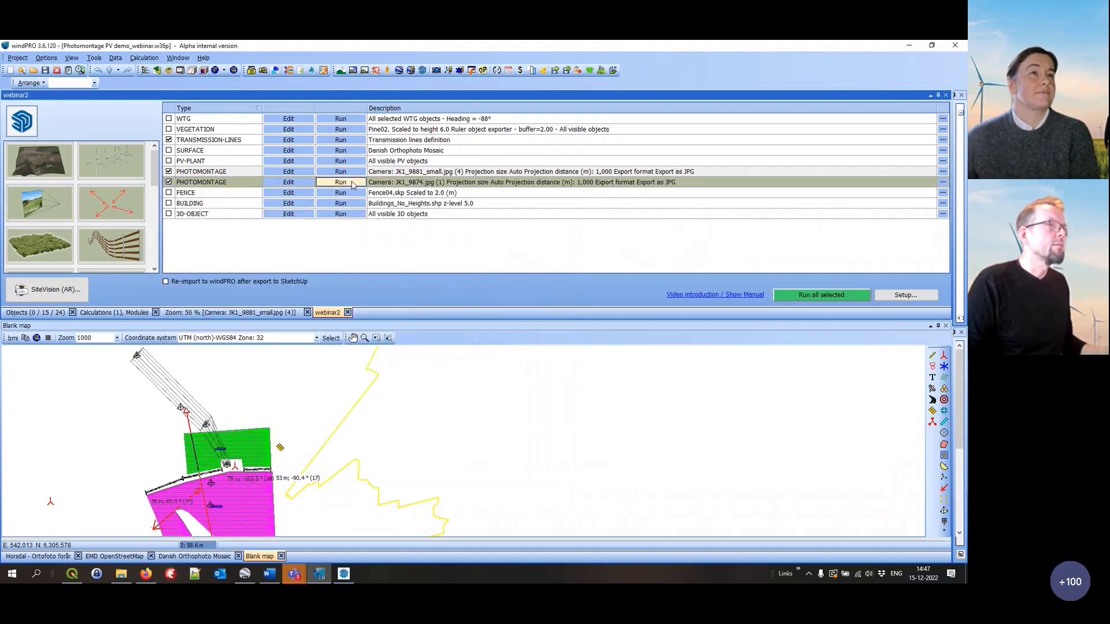
# Run the photomontage exporter for camera JK1_9874.jpg (1), close its camera view and switch to SketchUp
pyautogui.click(353, 184)
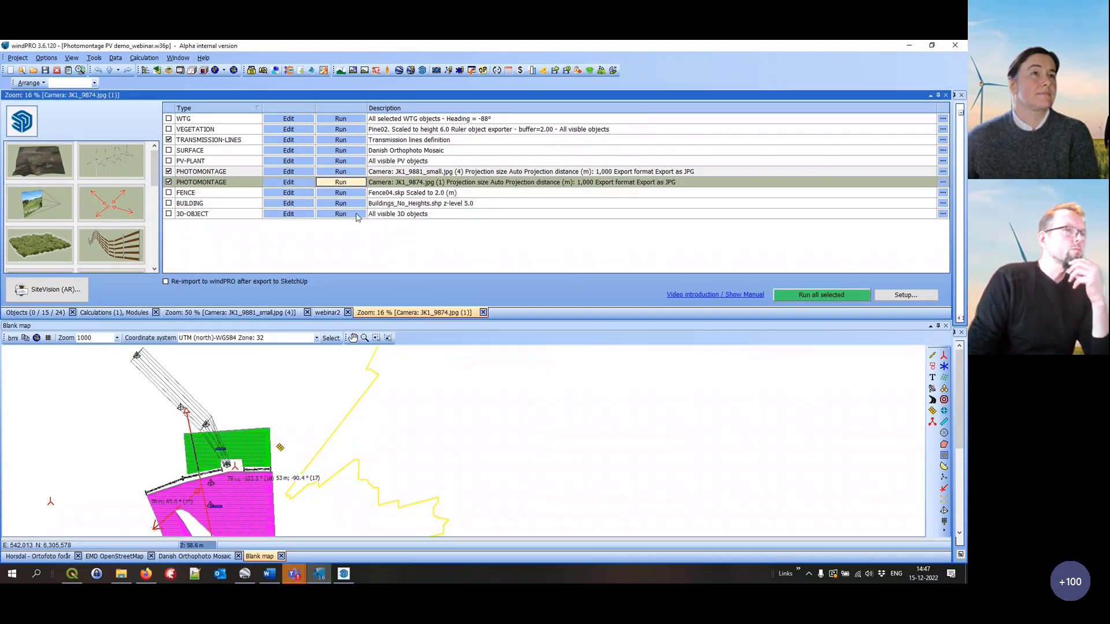
pyautogui.click(468, 329)
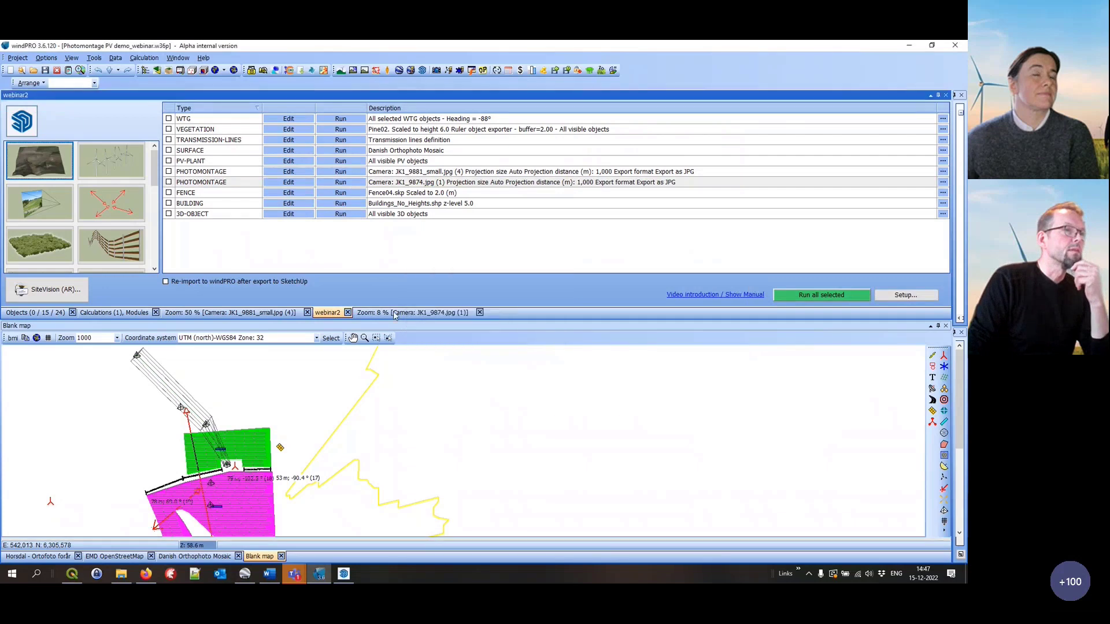
pyautogui.click(461, 313)
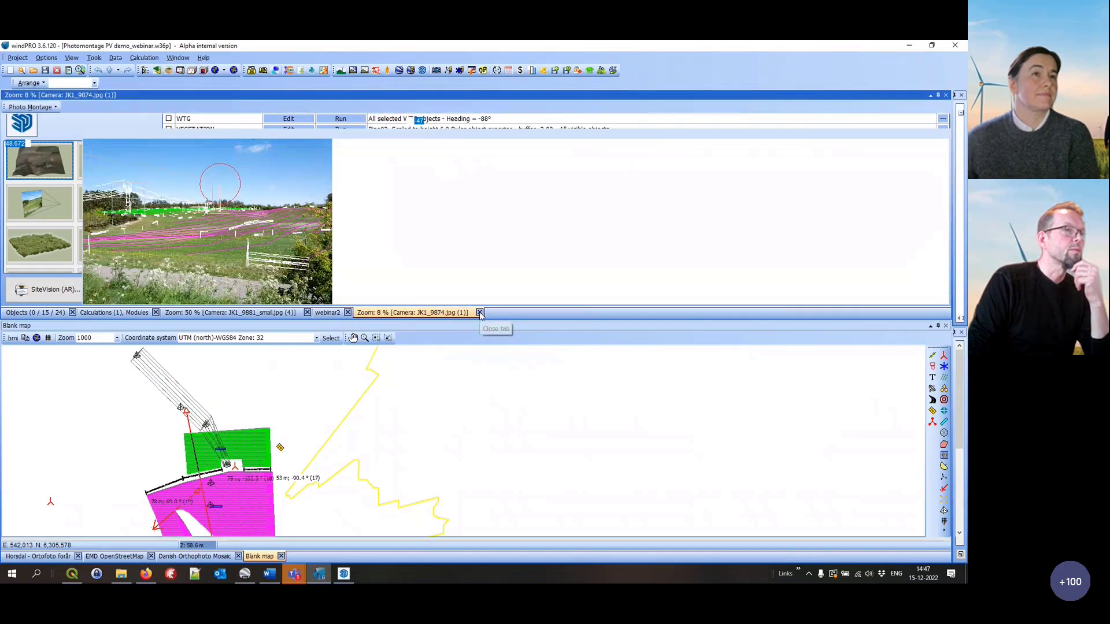
pyautogui.click(479, 313)
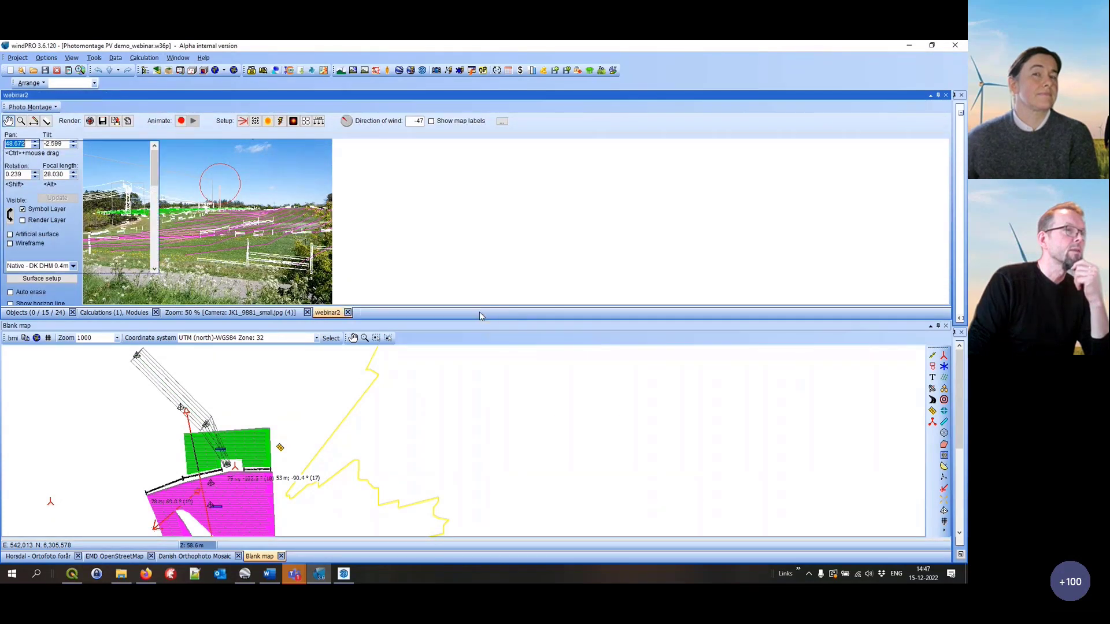
pyautogui.click(344, 573)
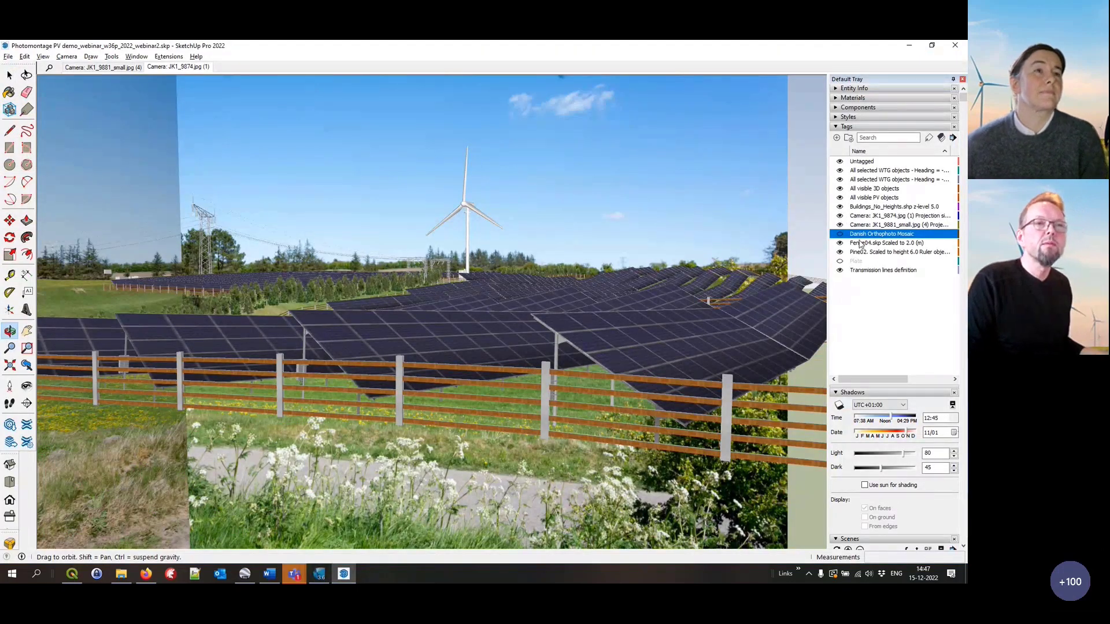
# Hide the Camera: JK1_9881_small.jpg (4) tag and examine the solar park against the JK1_9874.jpg backdrop, ending in its camera scene
pyautogui.click(841, 226)
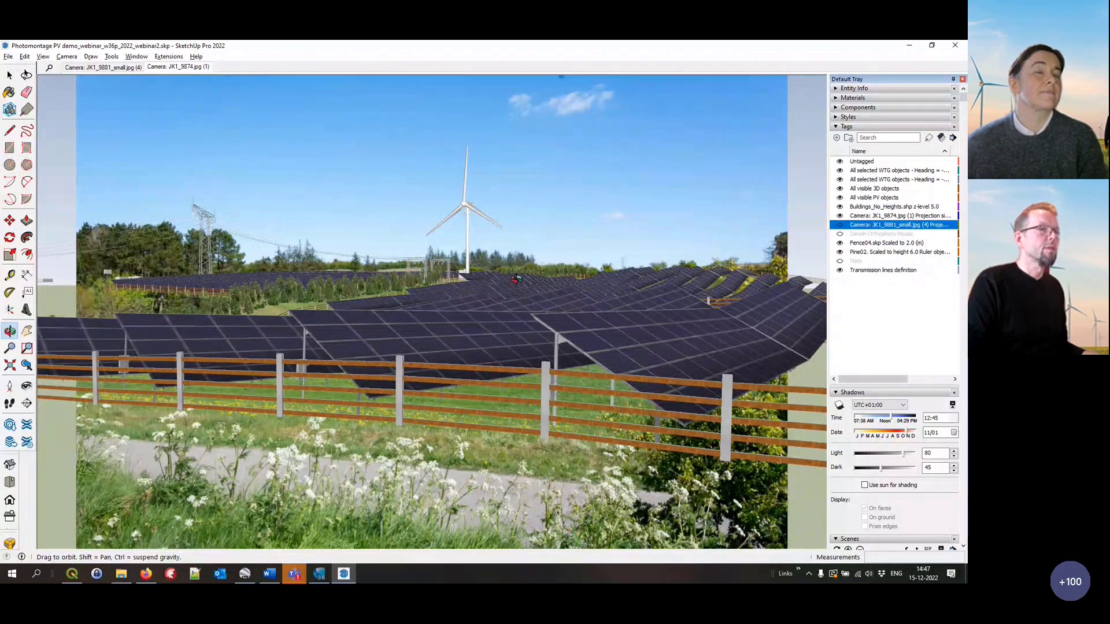
pyautogui.moveTo(502, 286); pyautogui.dragTo(655, 255)
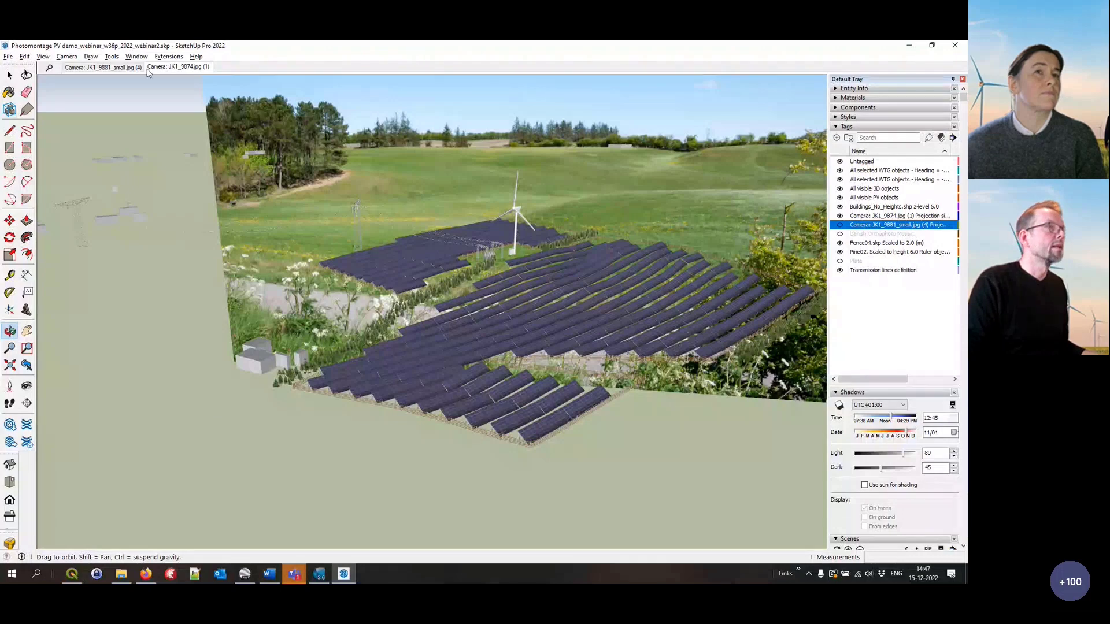
pyautogui.click(180, 68)
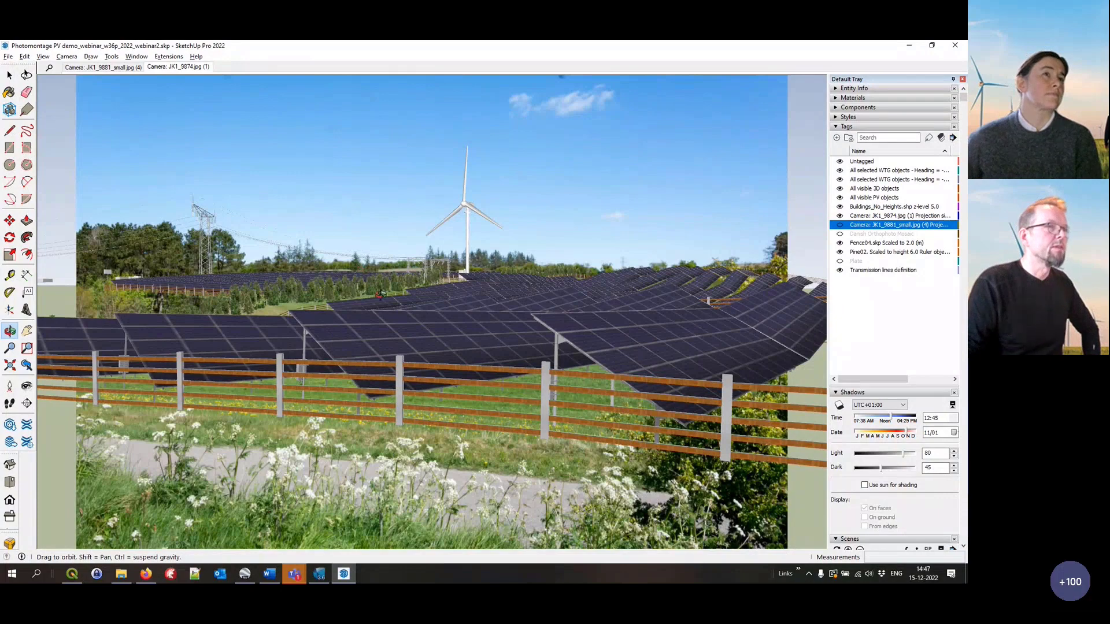
pyautogui.moveTo(380, 295); pyautogui.dragTo(372, 361)
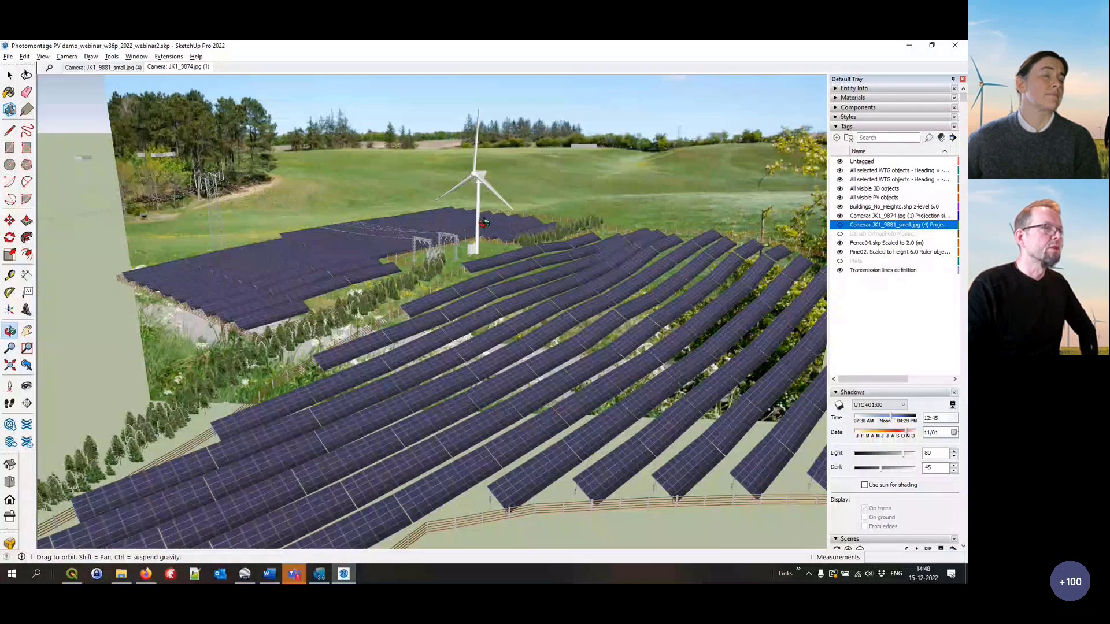
pyautogui.click(172, 68)
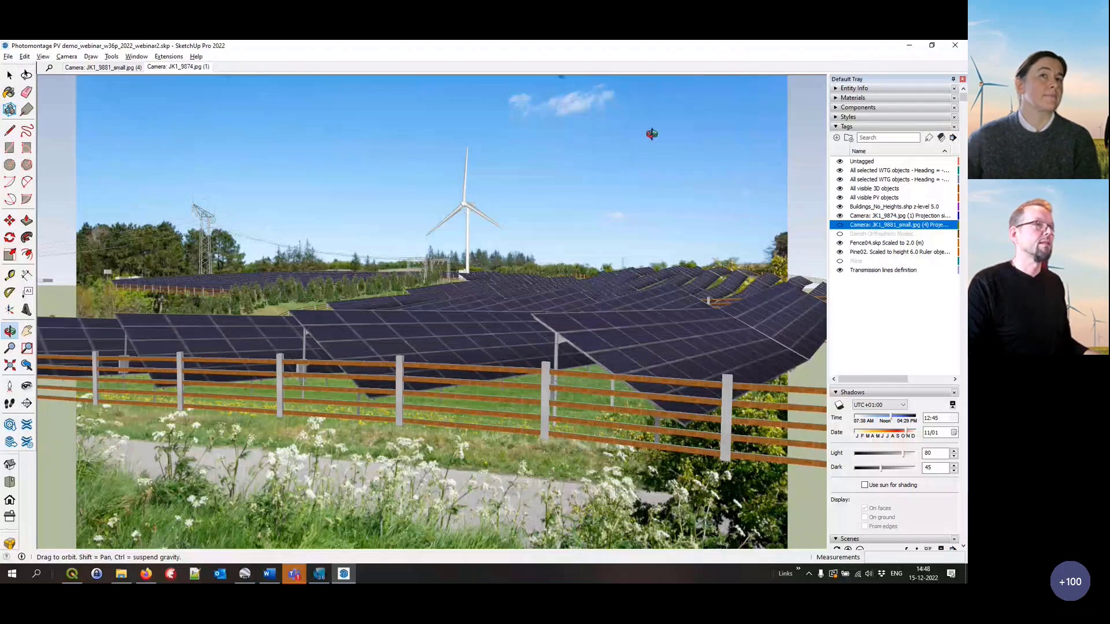
# Return to windPRO and try the Project photo on surface option in the JK1_9874.jpg (1) photomontage exporter, discarding the change
pyautogui.click(906, 50)
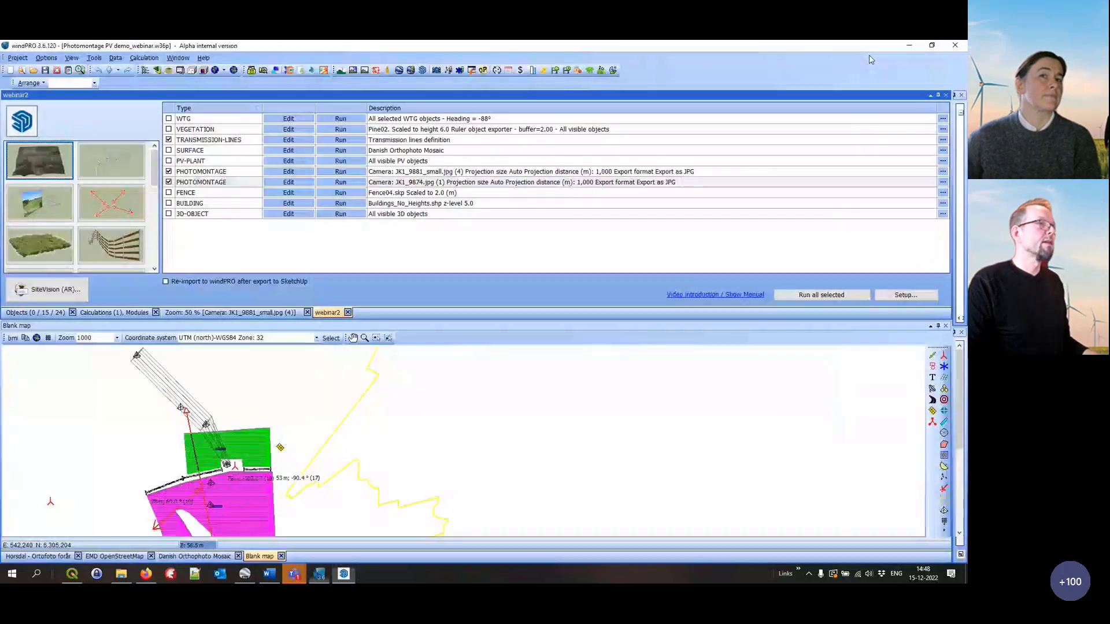
pyautogui.click(300, 181)
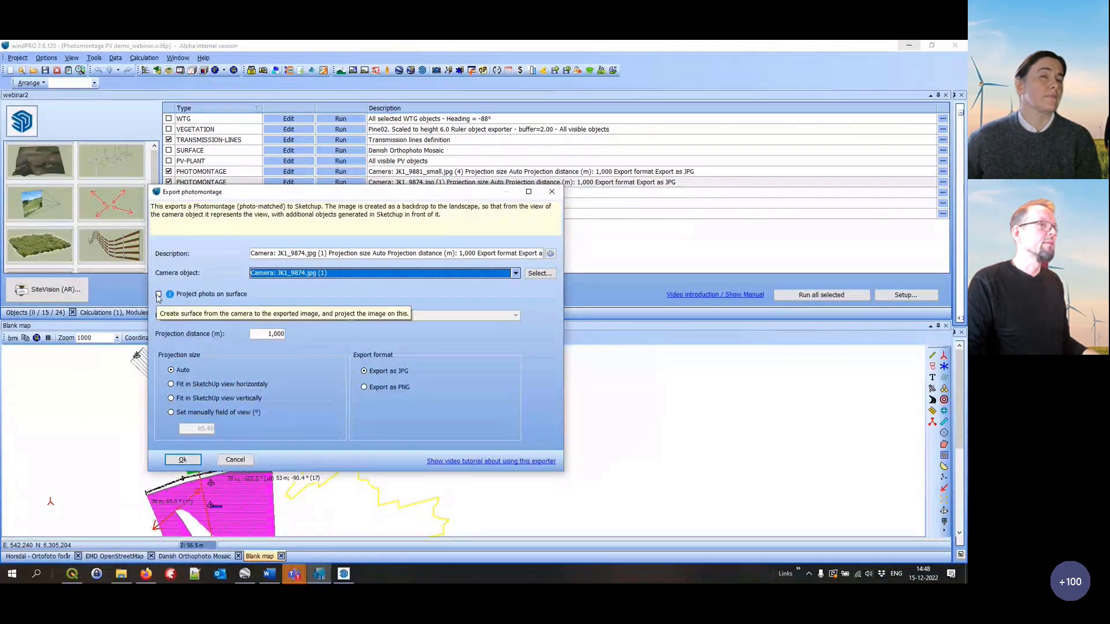
pyautogui.click(159, 294)
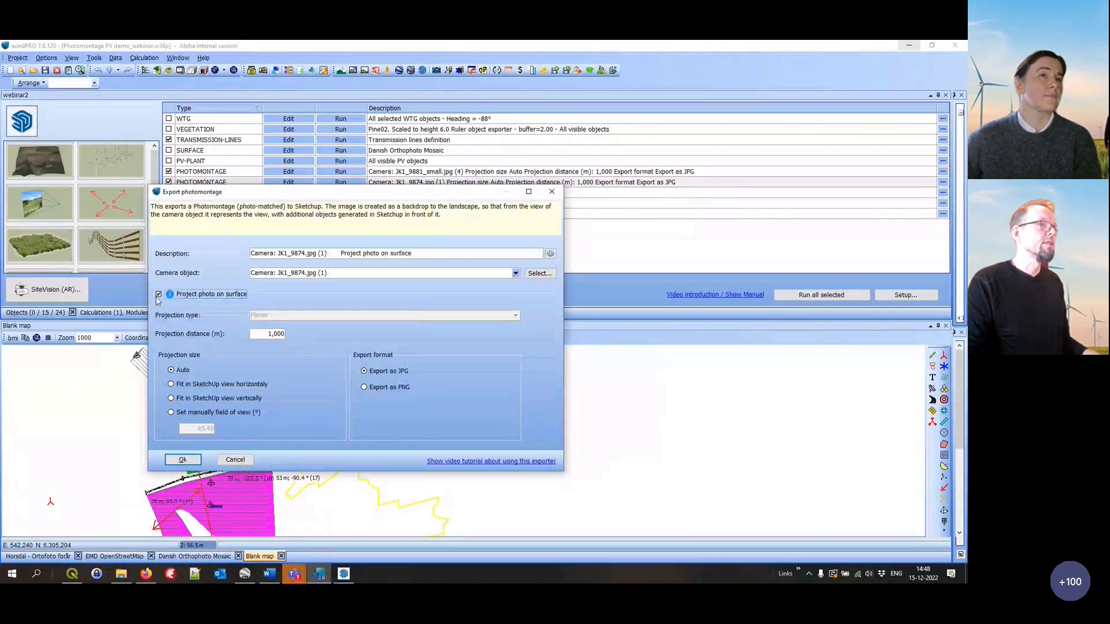
pyautogui.click(552, 191)
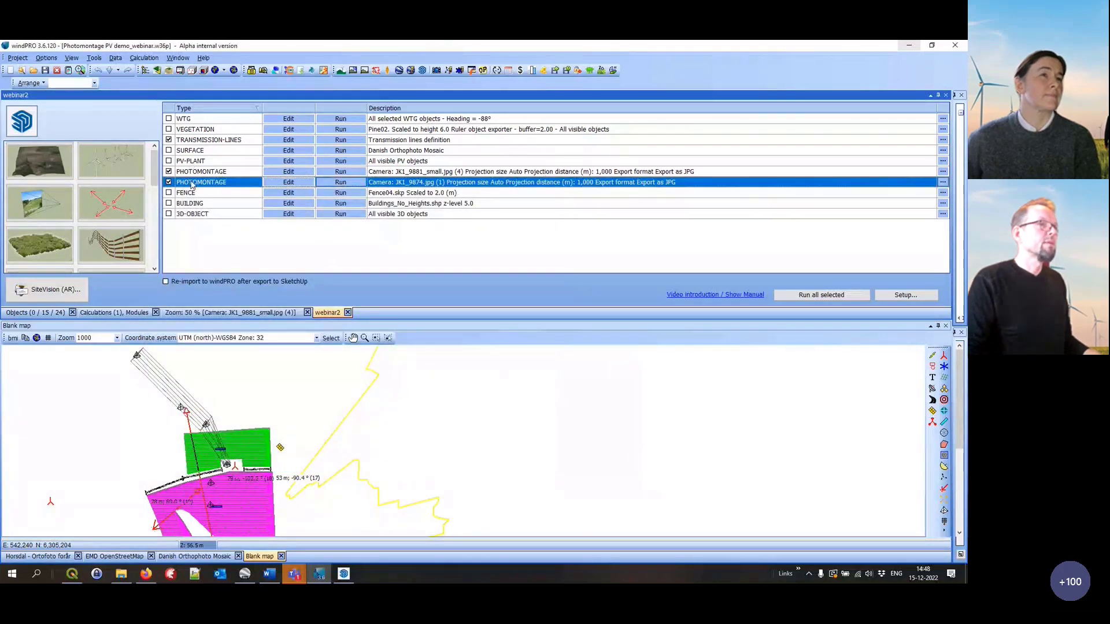
# Show the rendered photomontage of camera JK1_9881_small.jpg (4) in windPRO
pyautogui.click(282, 313)
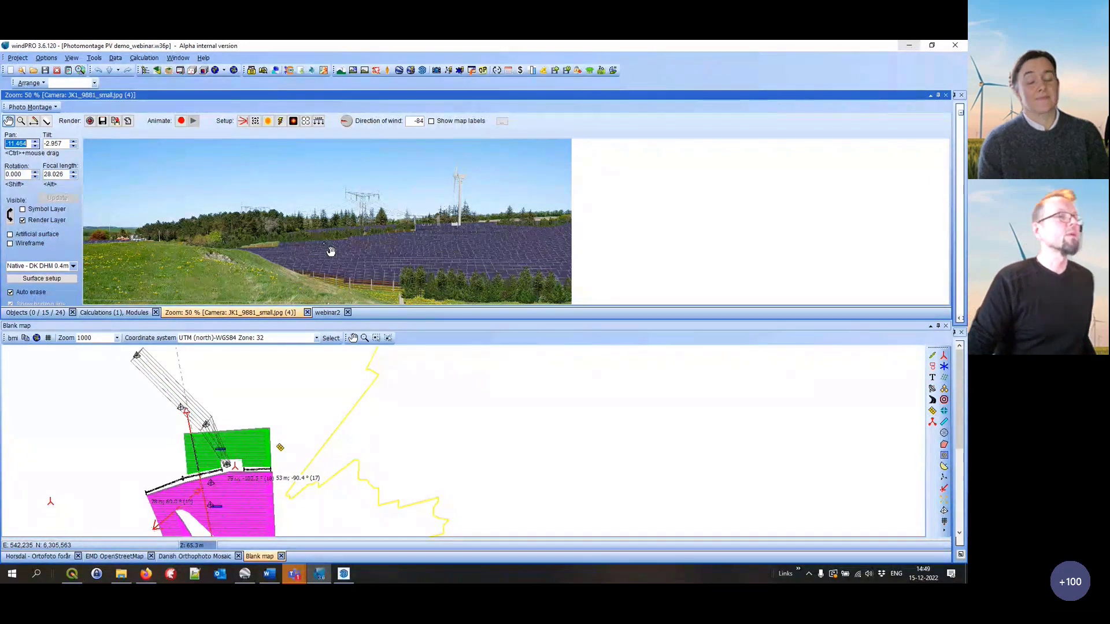
# Switch to SketchUp and show the Danish Orthophoto Mosaic tag as the ground surface around the solar park
pyautogui.click(344, 574)
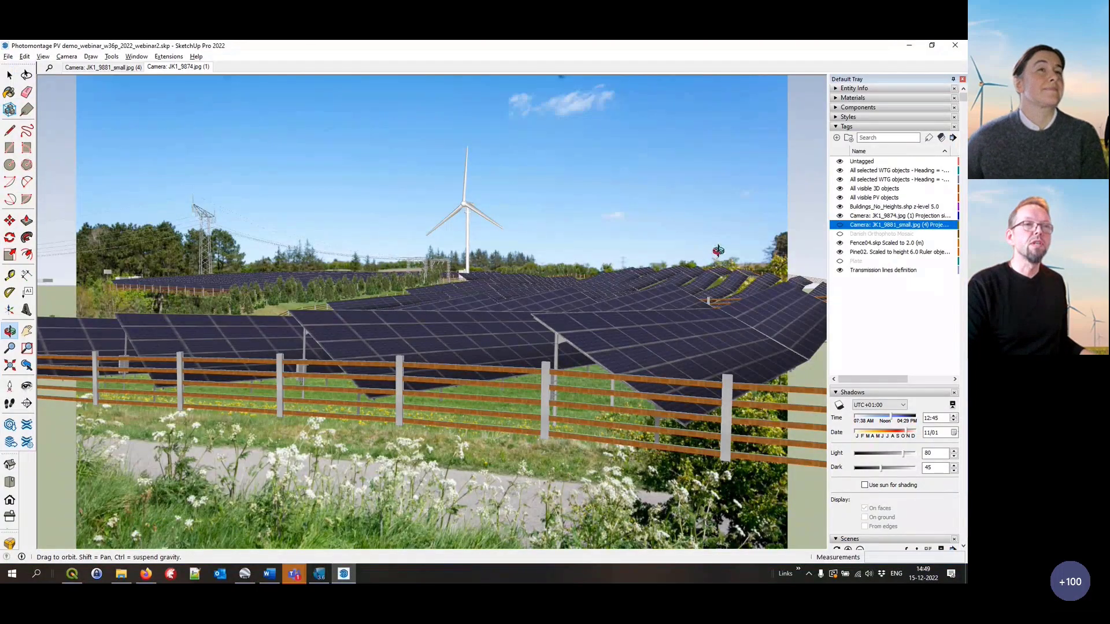
pyautogui.click(841, 238)
pyautogui.moveTo(654, 238); pyautogui.dragTo(490, 413)
pyautogui.scroll(-7, 584, 269)
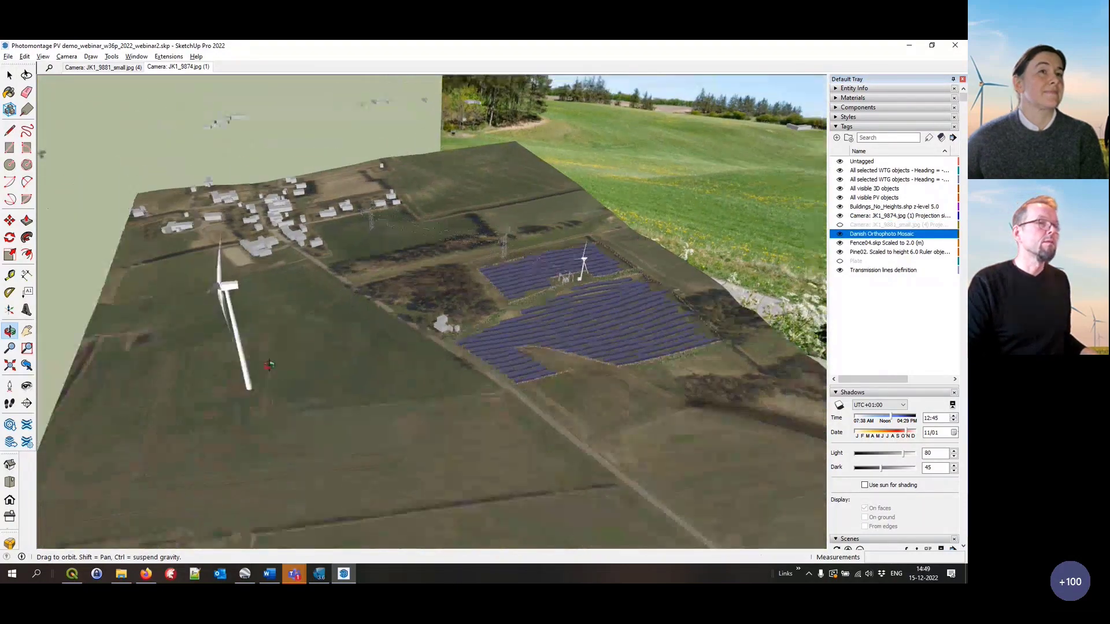
# Turn on shadows and examine the solar park from above and in both camera scenes, ending in Camera: JK1_9874.jpg (1)
pyautogui.moveTo(270, 364); pyautogui.dragTo(224, 370)
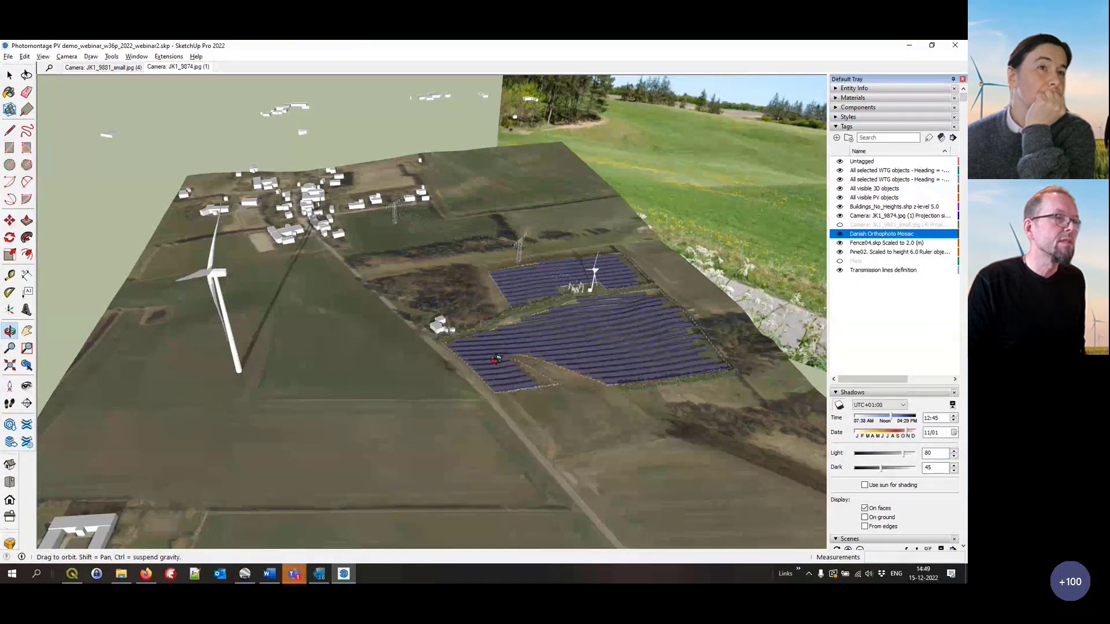
pyautogui.moveTo(498, 359); pyautogui.dragTo(681, 385)
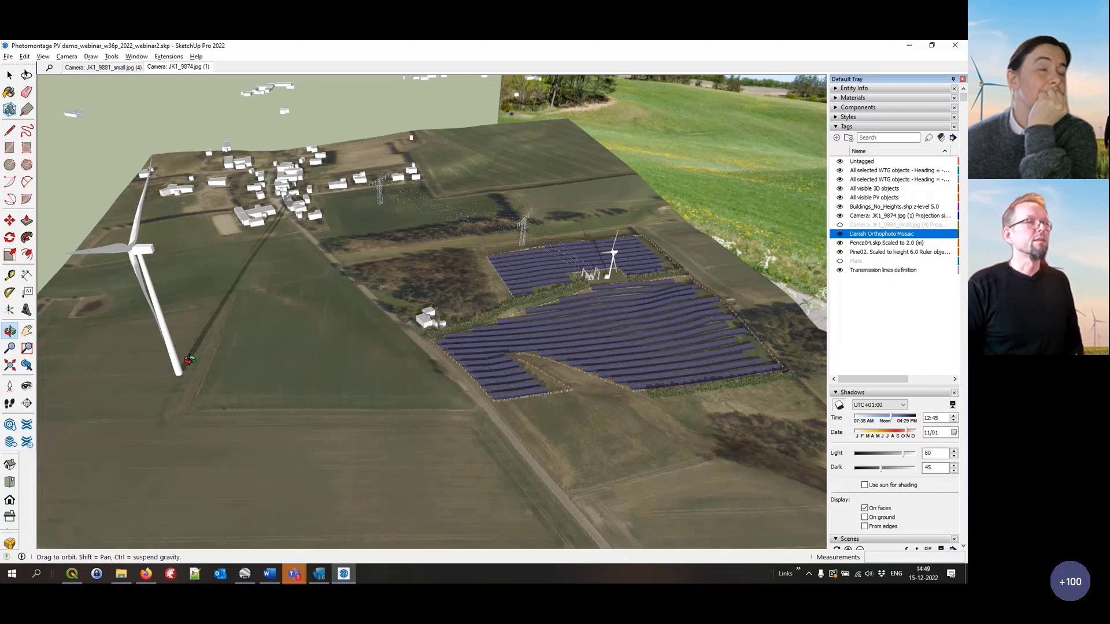
pyautogui.click(106, 70)
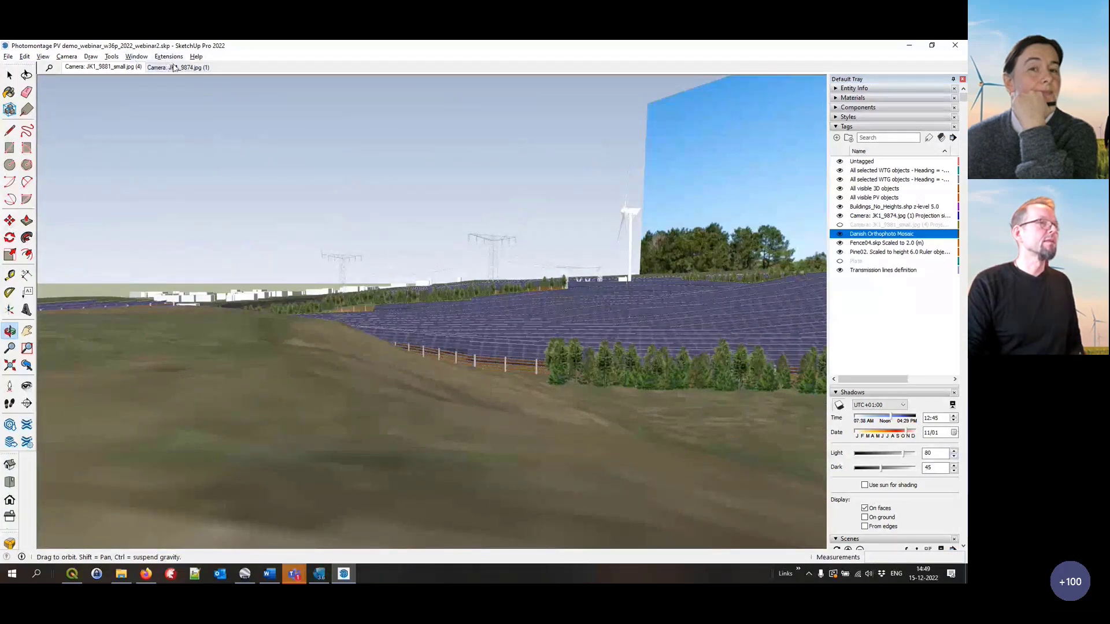
pyautogui.click(171, 68)
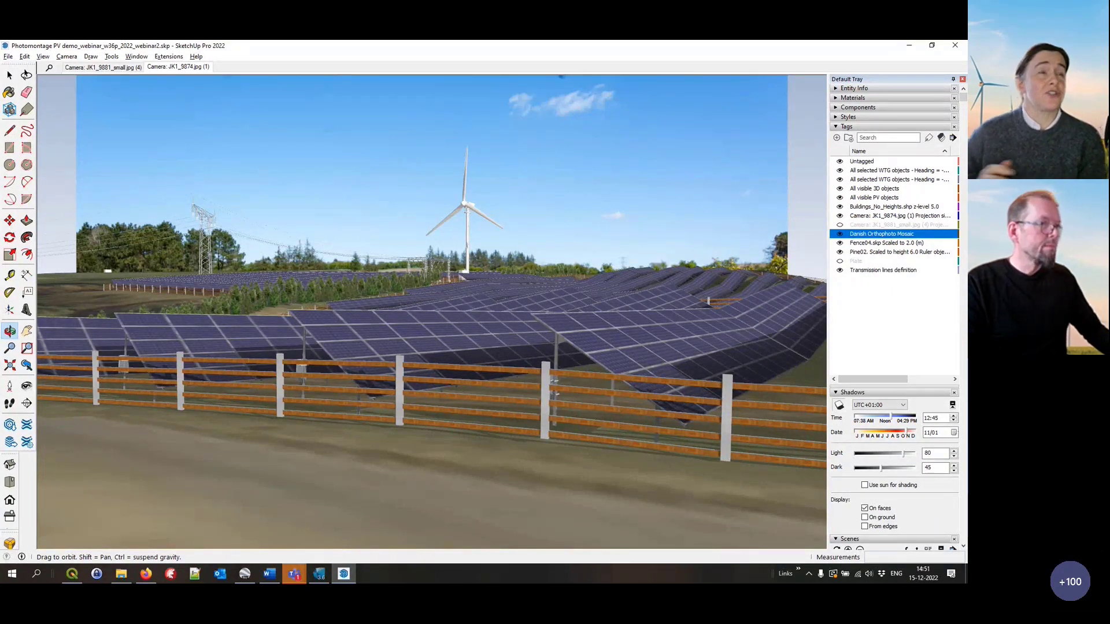
pyautogui.press('XF86AudioRaiseVolume')
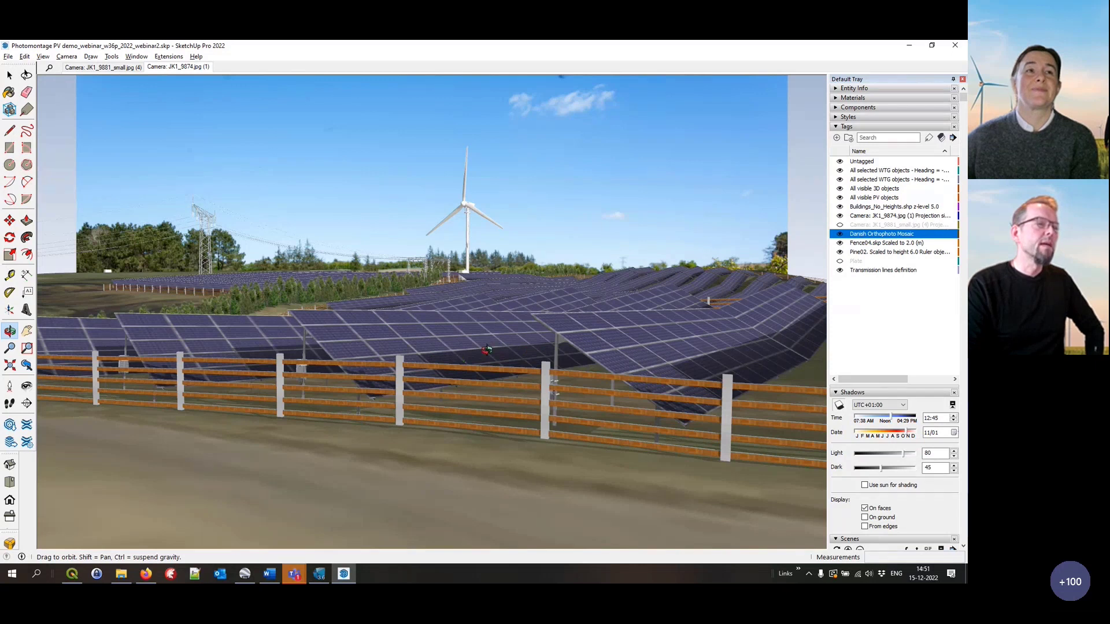
# Examine the image size and JPEG compression options of the 2D graphic export, leaving without exporting
pyautogui.click(8, 56)
pyautogui.moveTo(185, 226)
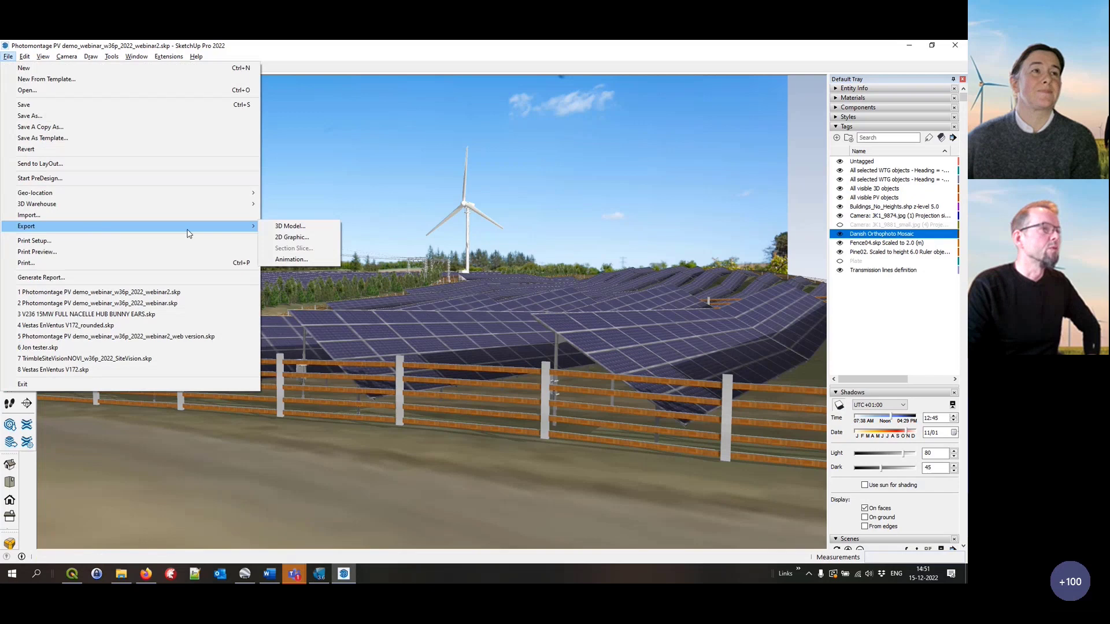
pyautogui.click(295, 240)
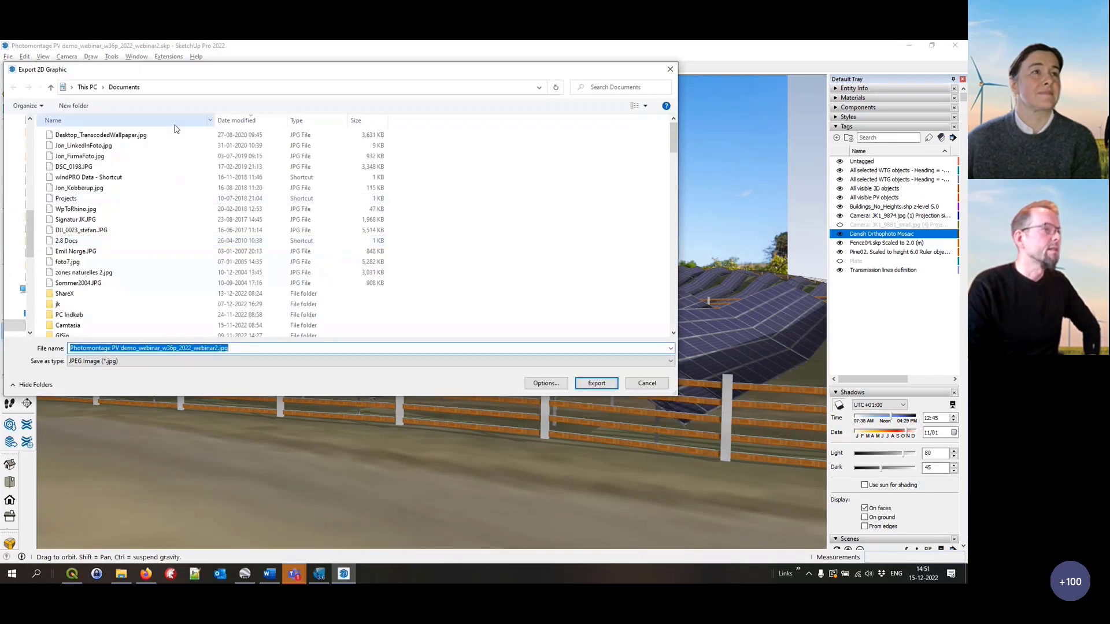
pyautogui.click(546, 383)
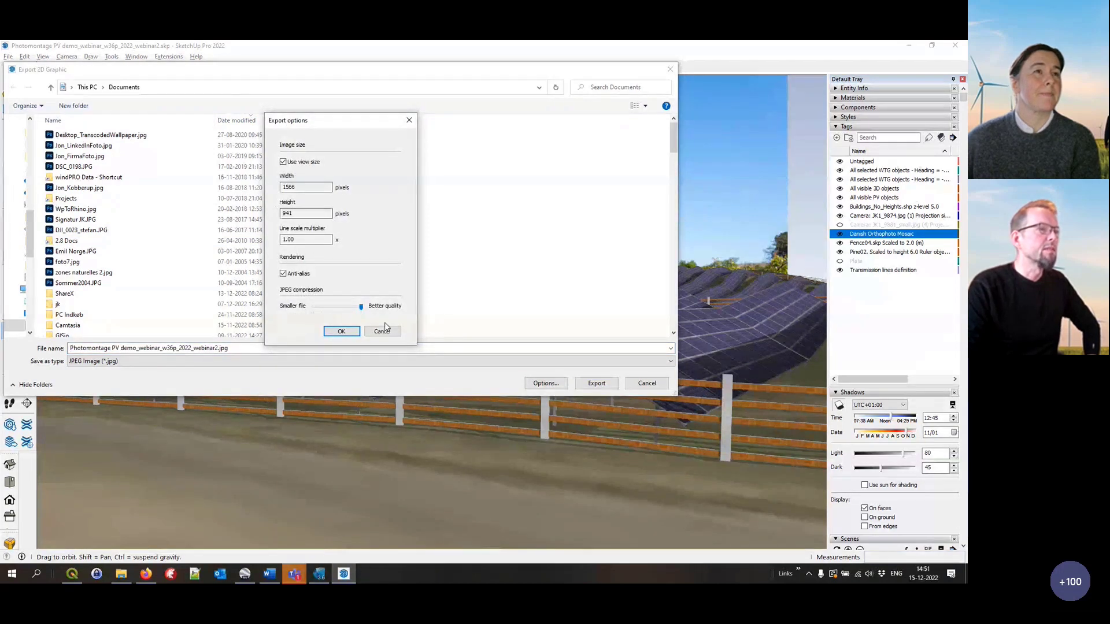
pyautogui.moveTo(385, 327); pyautogui.dragTo(300, 224)
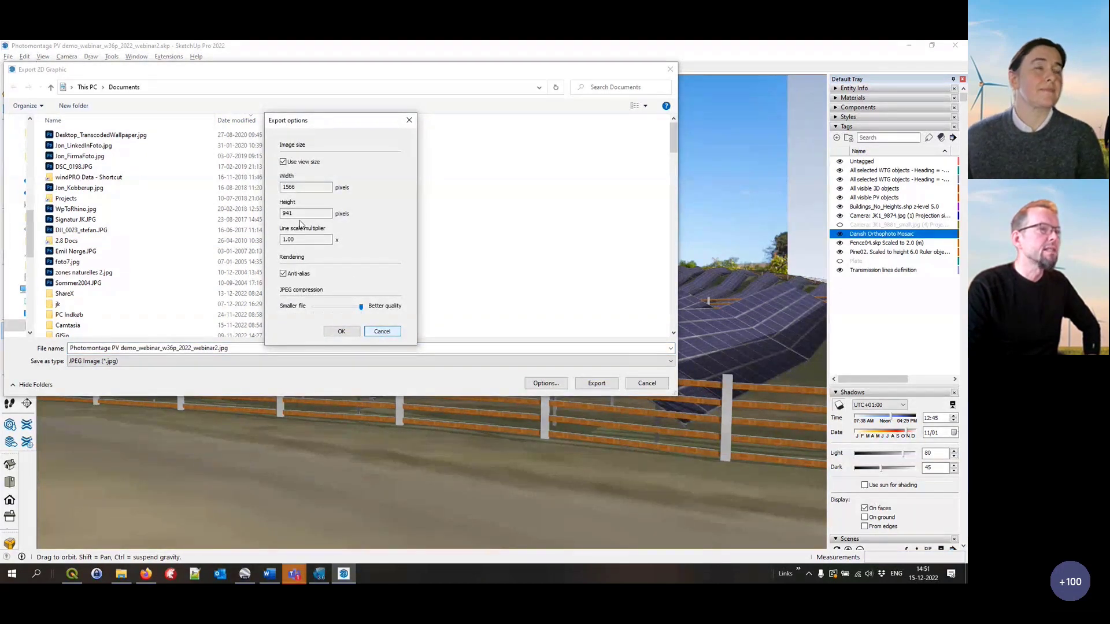
pyautogui.click(382, 331)
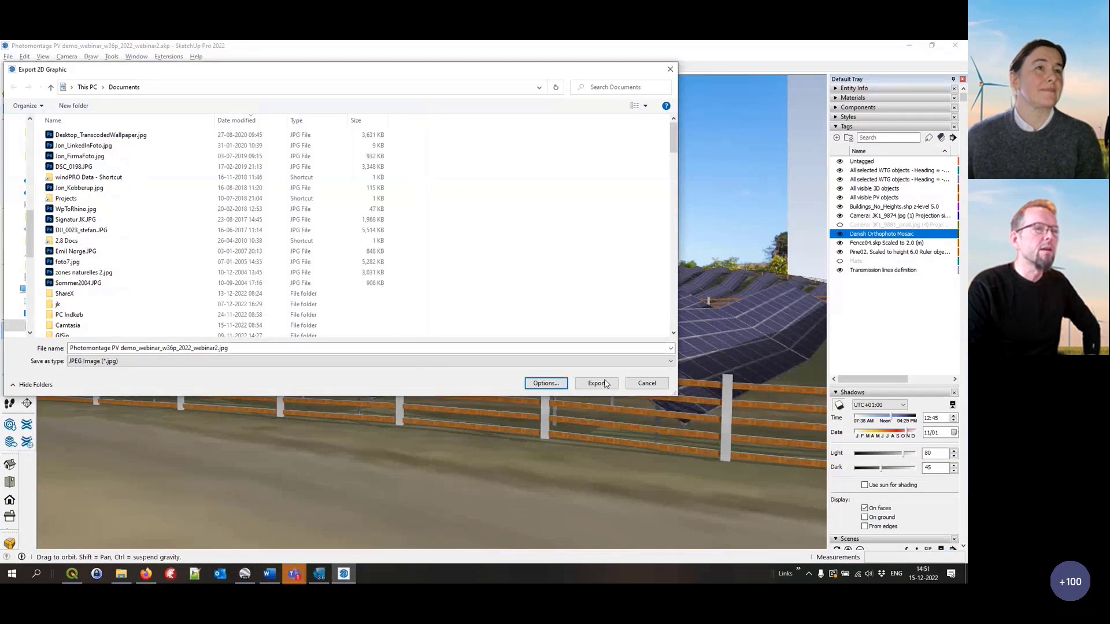
pyautogui.click(667, 385)
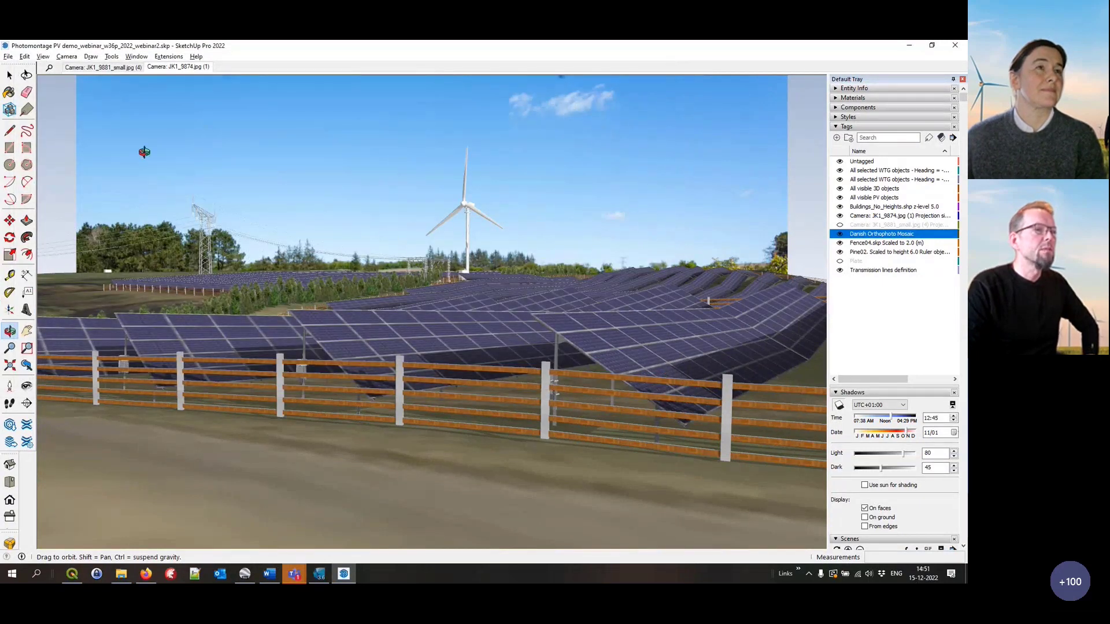
# Compare the Camera: JK1_9874.jpg (1) scene with shadows off and on, ending with shadows on
pyautogui.click(840, 405)
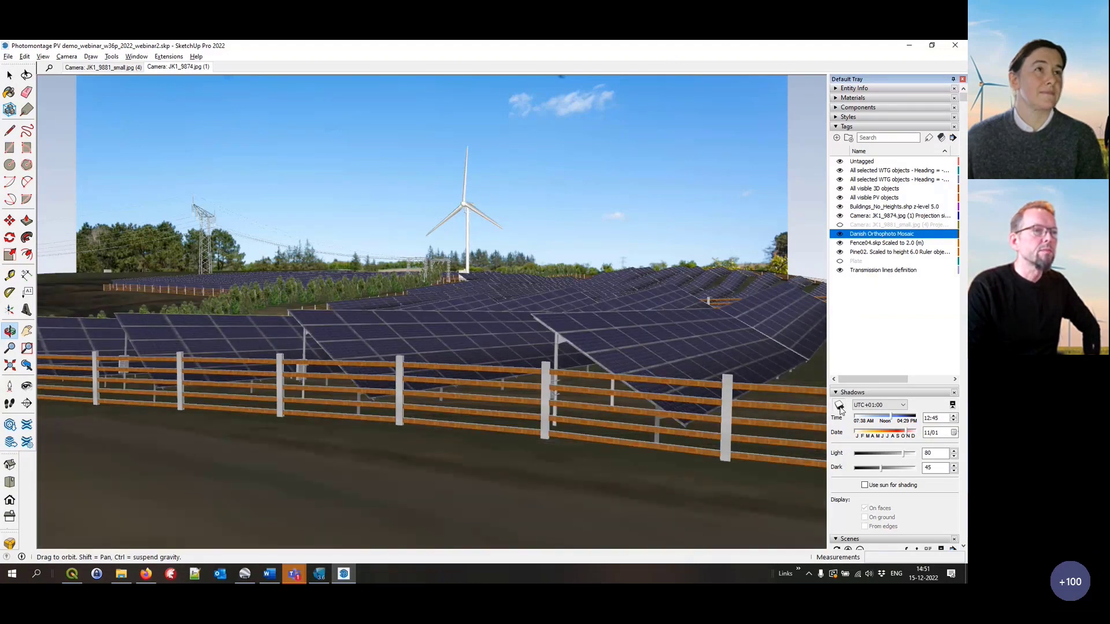
pyautogui.click(840, 406)
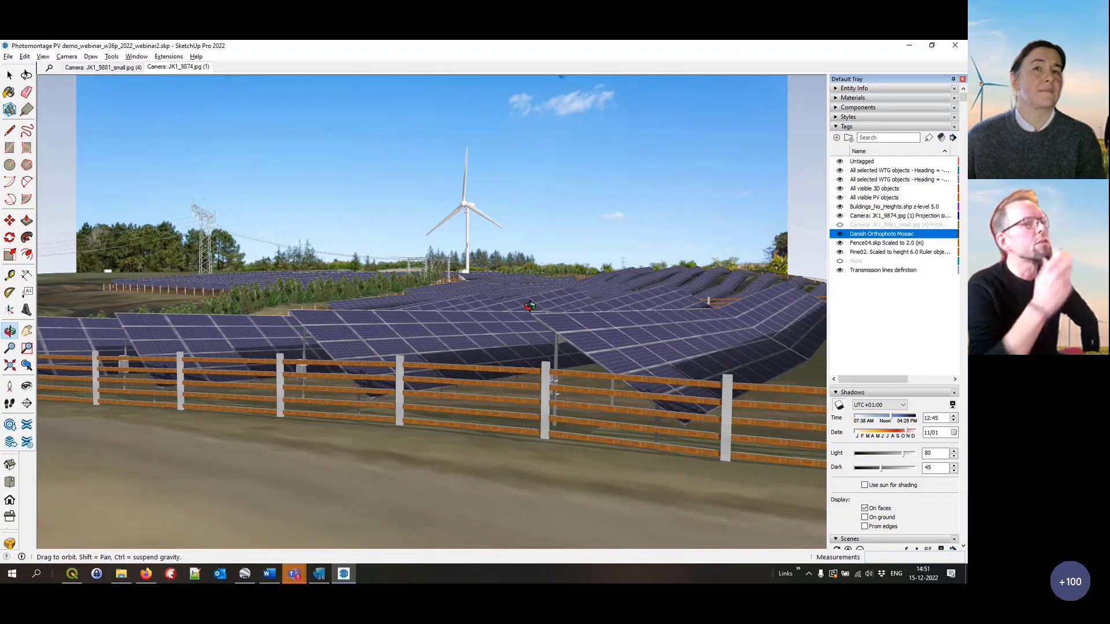
pyautogui.click(840, 405)
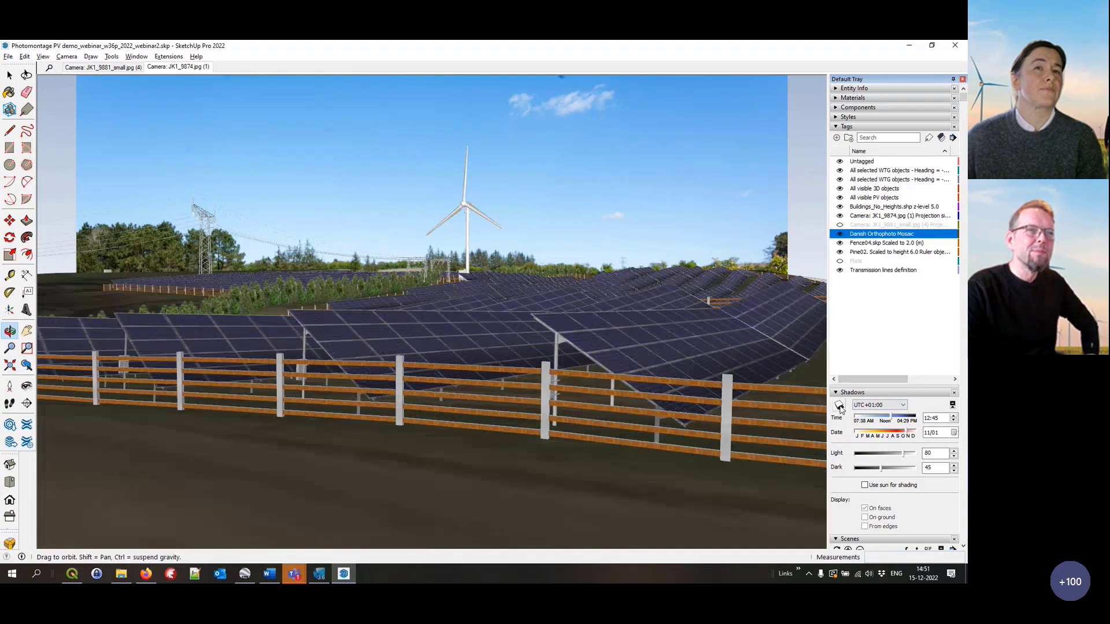
pyautogui.click(840, 406)
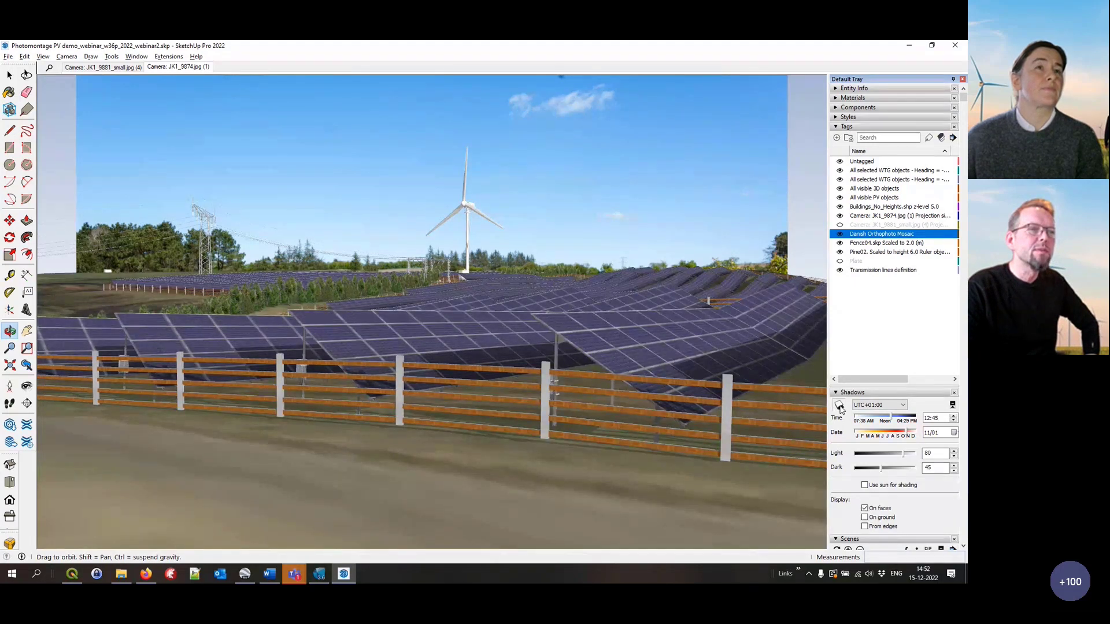
pyautogui.click(839, 406)
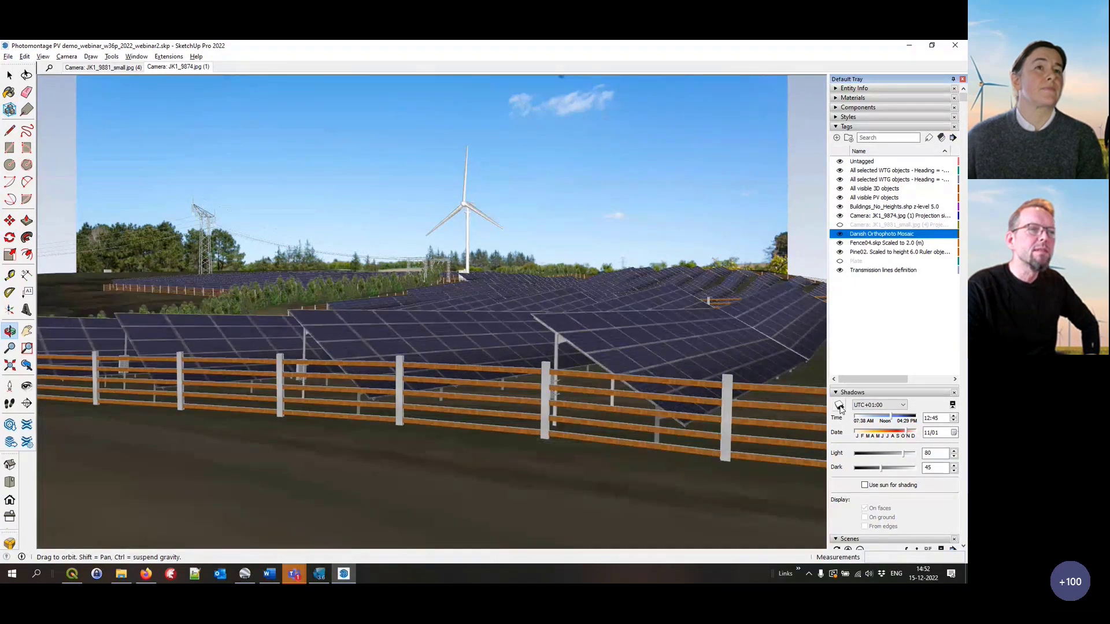
pyautogui.click(839, 406)
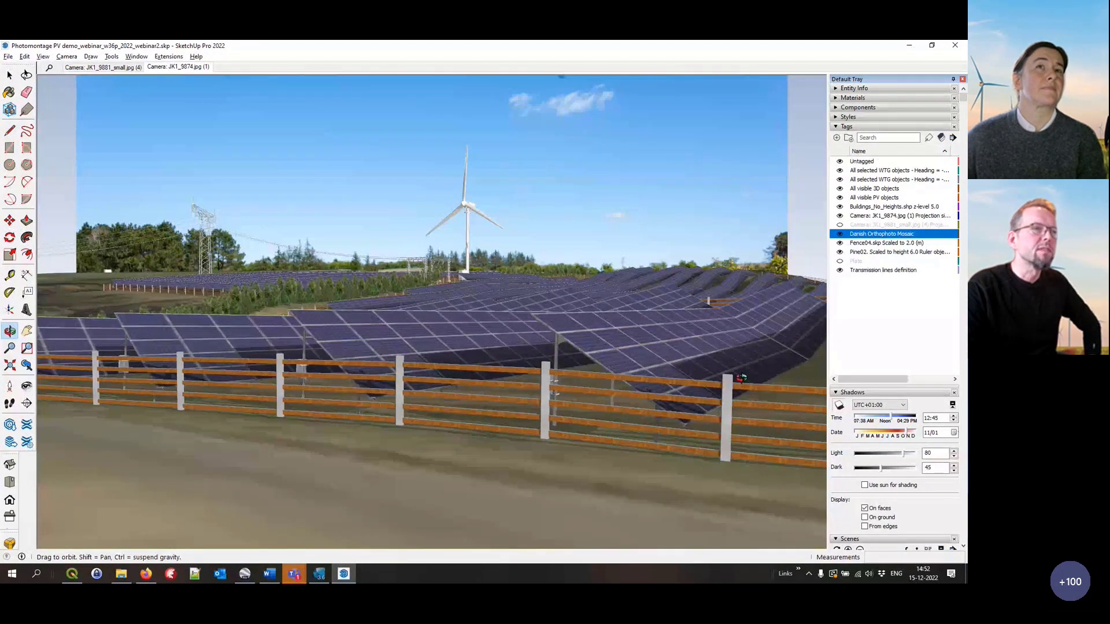
pyautogui.click(839, 406)
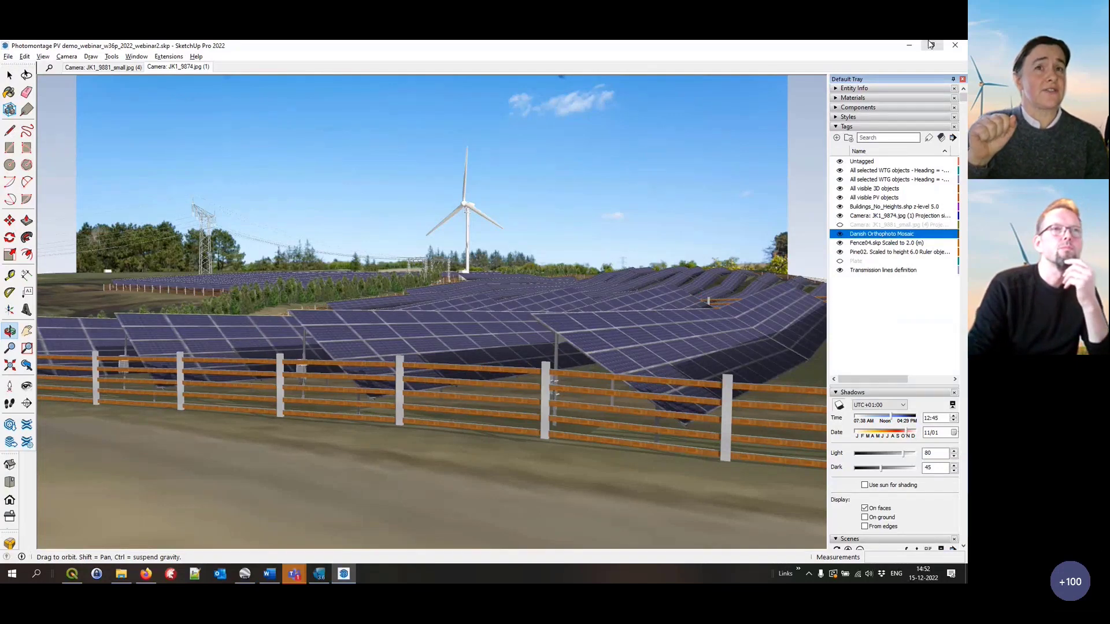
# Return to windPRO and look through the exporter types and exporter list of the webinar2 SketchUp setup
pyautogui.hotkey('alt', 'Tab')
pyautogui.click(327, 312)
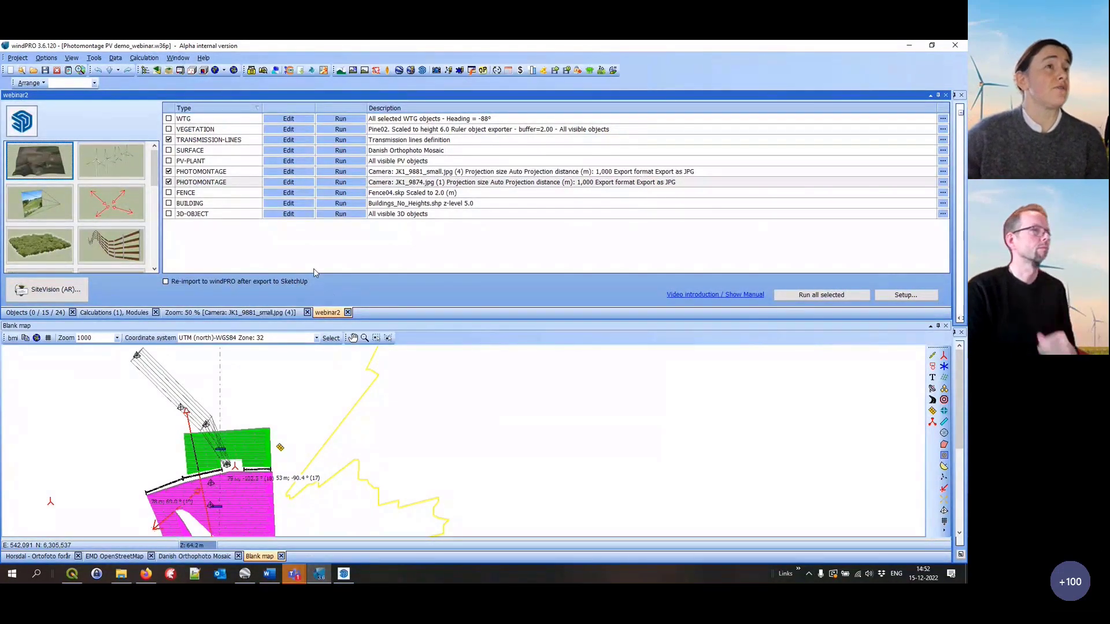
pyautogui.moveTo(153, 167)
pyautogui.mouseDown()
pyautogui.moveTo(157, 212)
pyautogui.moveTo(161, 162)
pyautogui.moveTo(162, 182)
pyautogui.mouseUp()
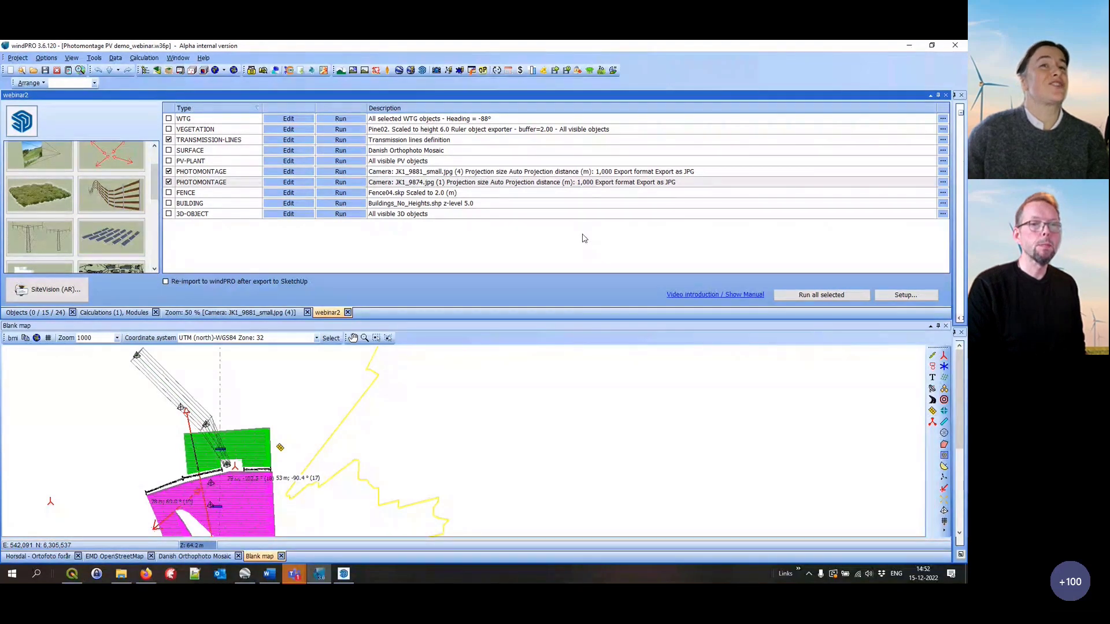
# Switch back to SketchUp, leave the camera scene for an aerial view of the solar park and turn off shadows
pyautogui.click(343, 576)
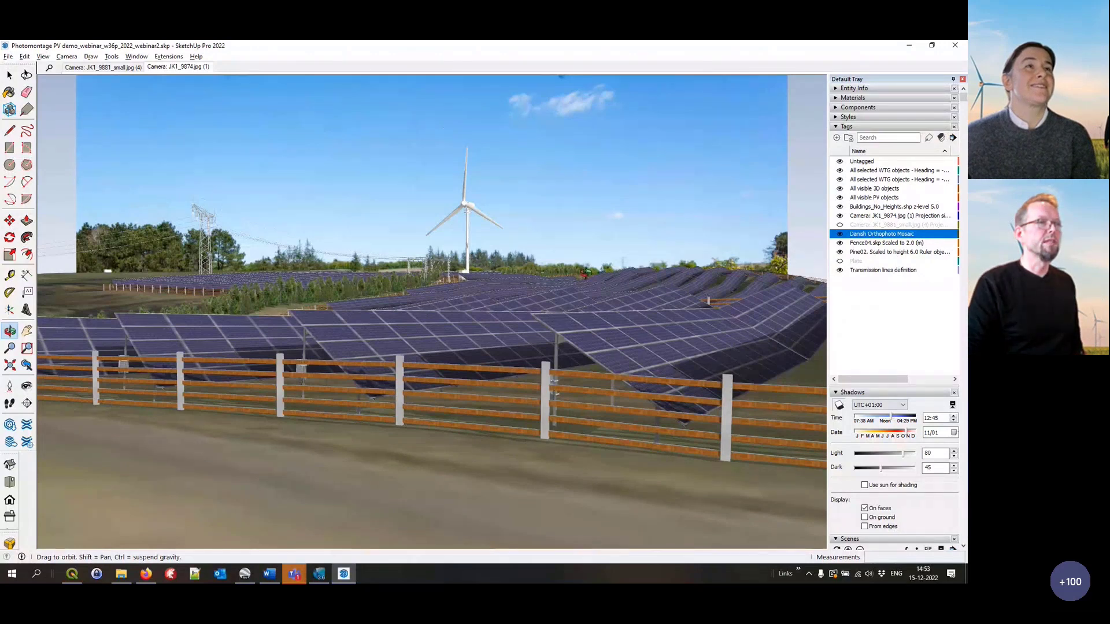
pyautogui.moveTo(556, 322); pyautogui.dragTo(556, 325)
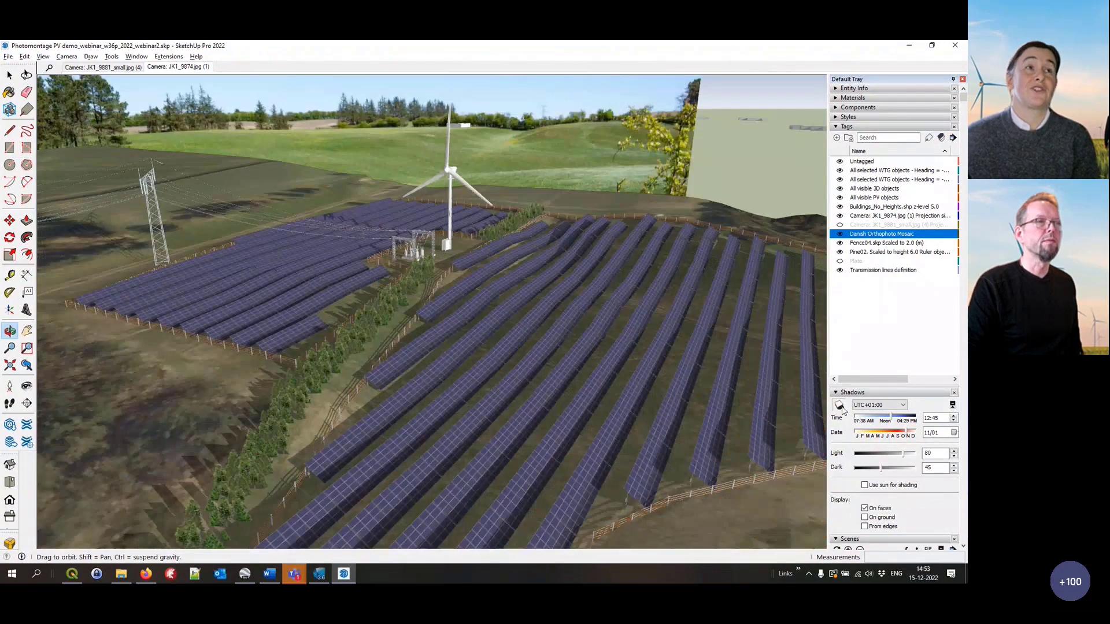
pyautogui.click(839, 406)
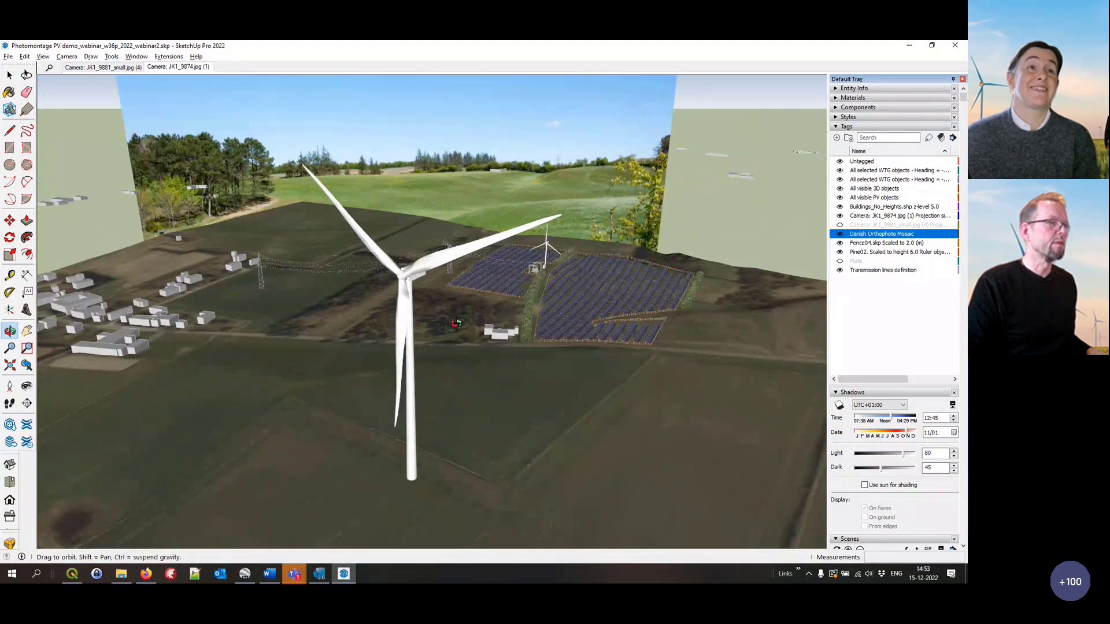
# Add a scene with an aerial view of the solar park, and check it against the Camera: JK1_9874.jpg (1) scene
pyautogui.moveTo(458, 323); pyautogui.dragTo(437, 325)
pyautogui.scroll(-3, 524, 310)
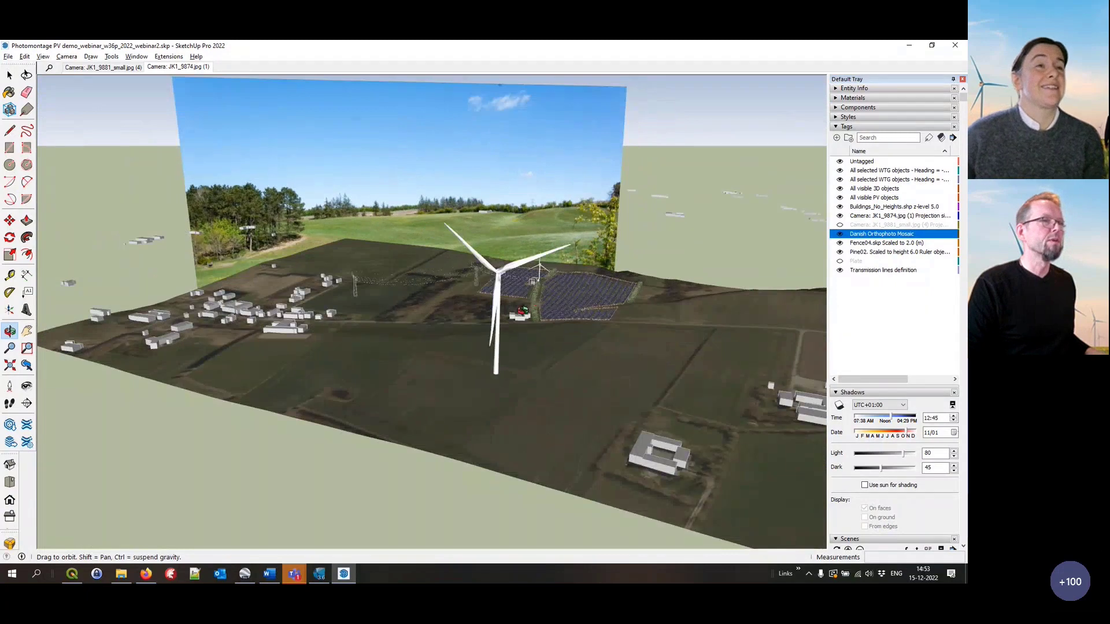
pyautogui.scroll(-3, 541, 332)
pyautogui.moveTo(559, 341); pyautogui.dragTo(573, 333)
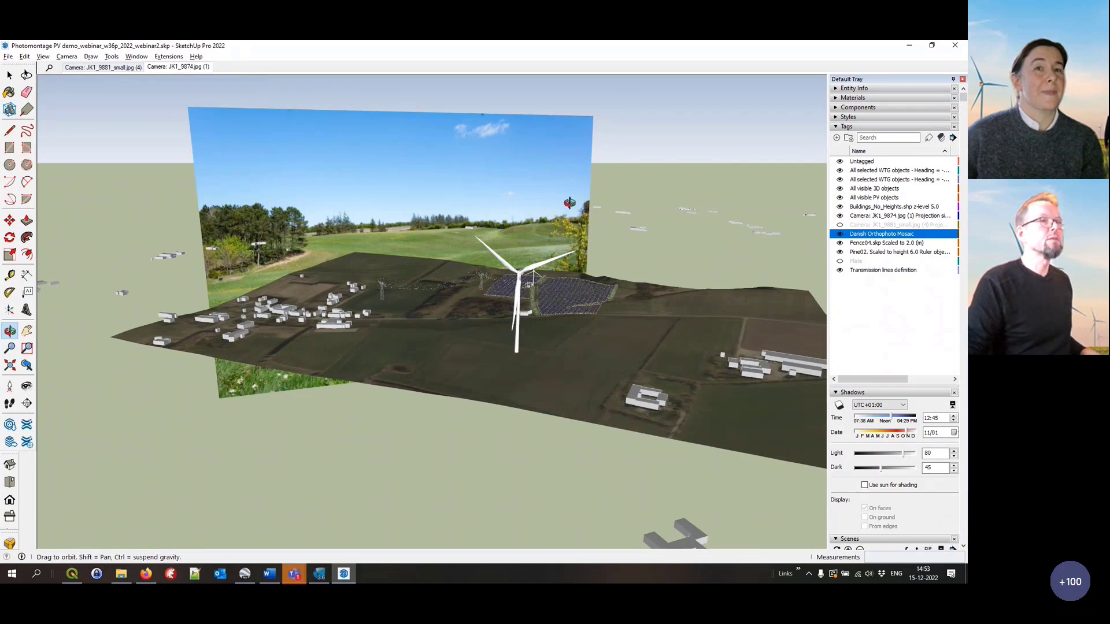
pyautogui.moveTo(509, 354); pyautogui.dragTo(448, 335)
pyautogui.scroll(3, 447, 343)
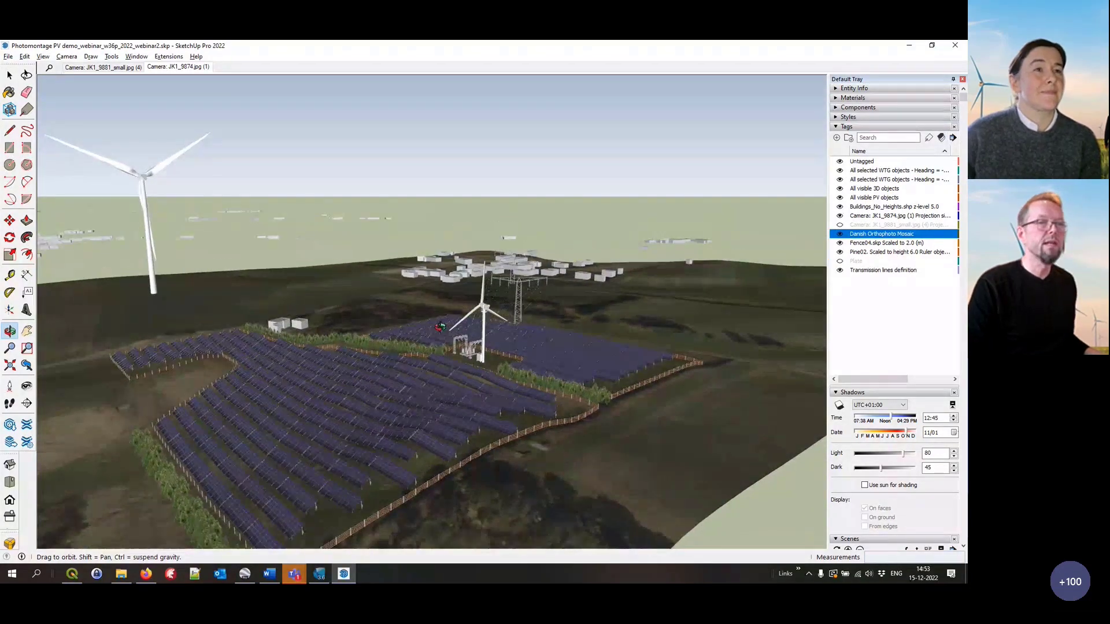
pyautogui.scroll(-5, 902, 376)
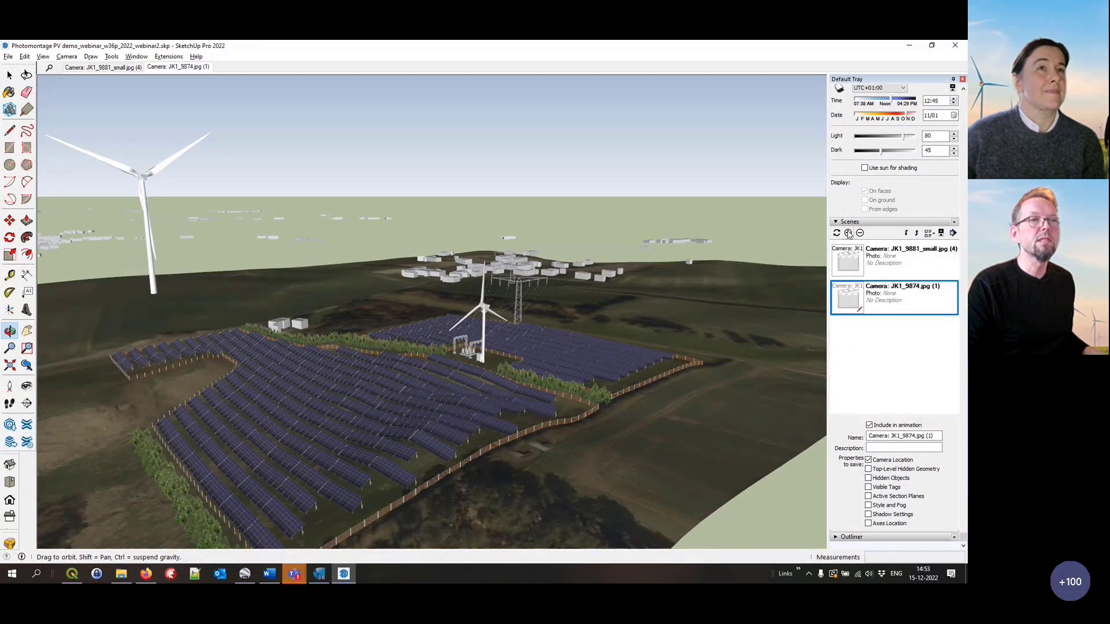
pyautogui.click(848, 233)
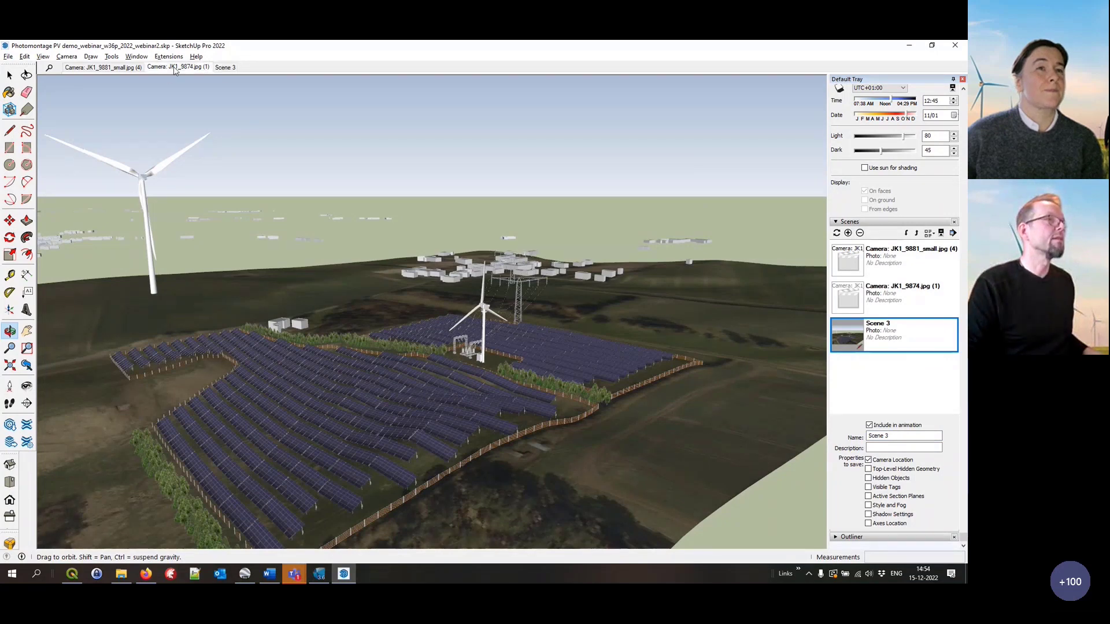
pyautogui.click(175, 67)
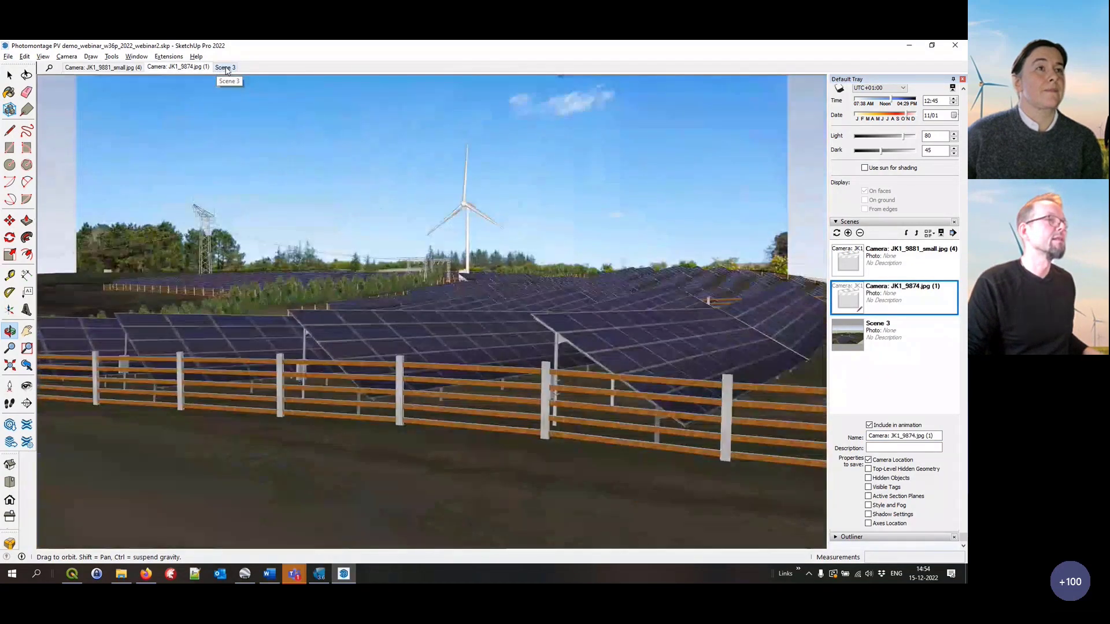
pyautogui.click(225, 67)
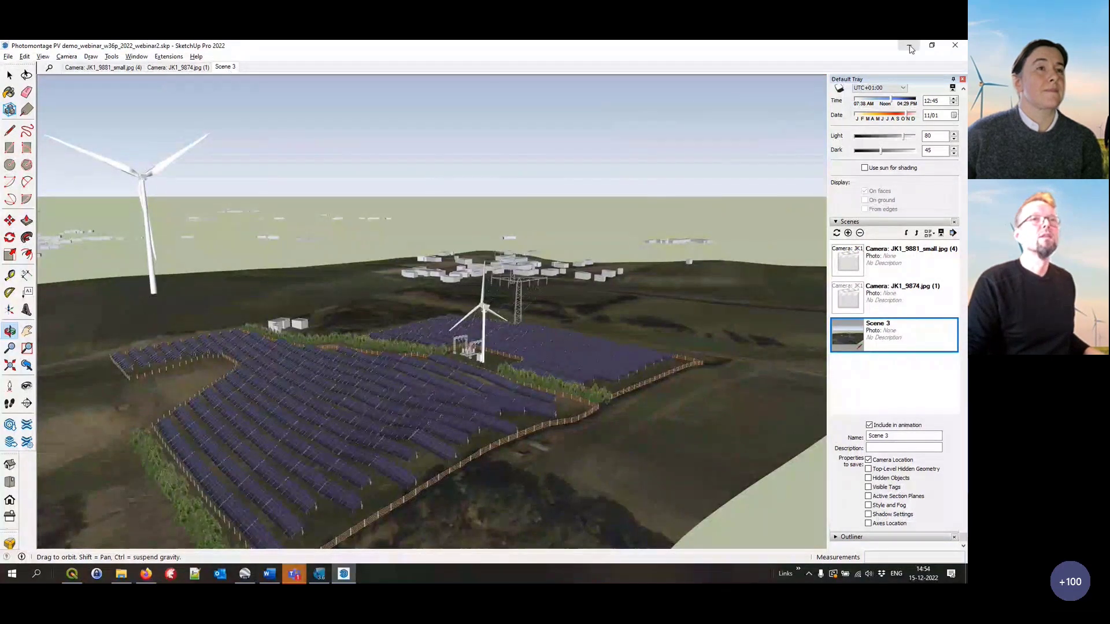
# Switch to Firefox, load app.sketchup.com in a new tab and open the Webinar2022 model
pyautogui.click(147, 574)
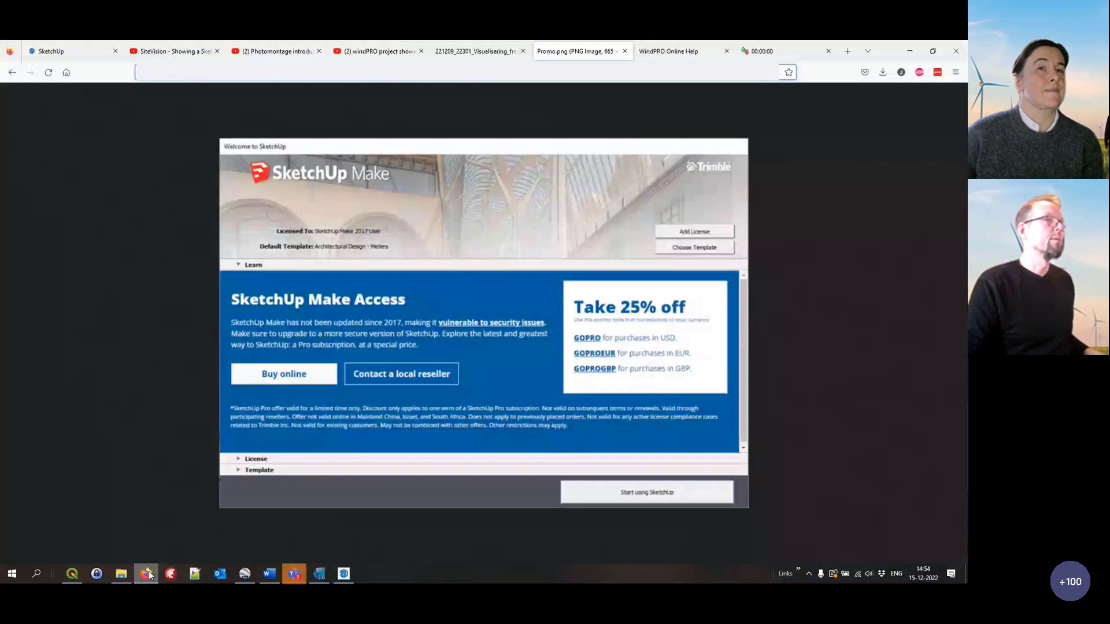
pyautogui.click(848, 54)
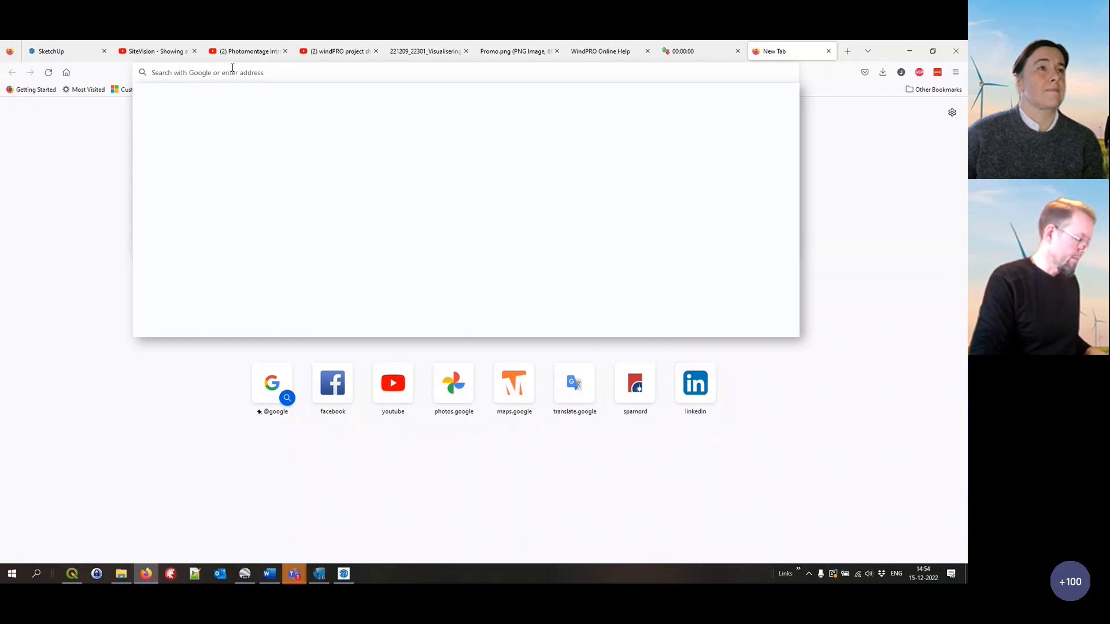
pyautogui.write('app.sketchup.com/')
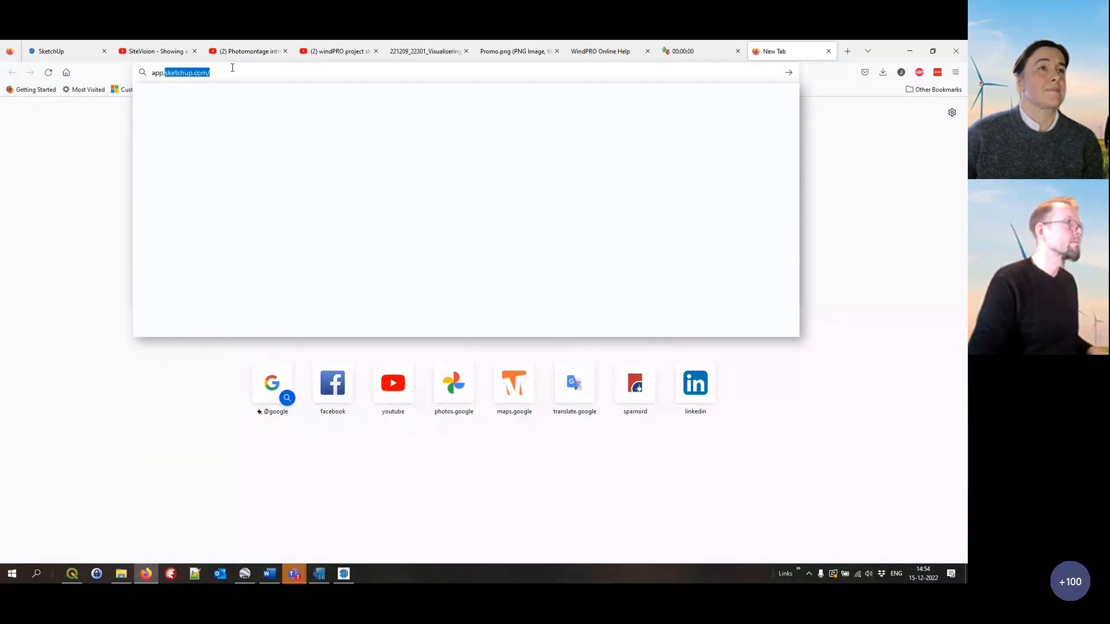
pyautogui.press('Return')
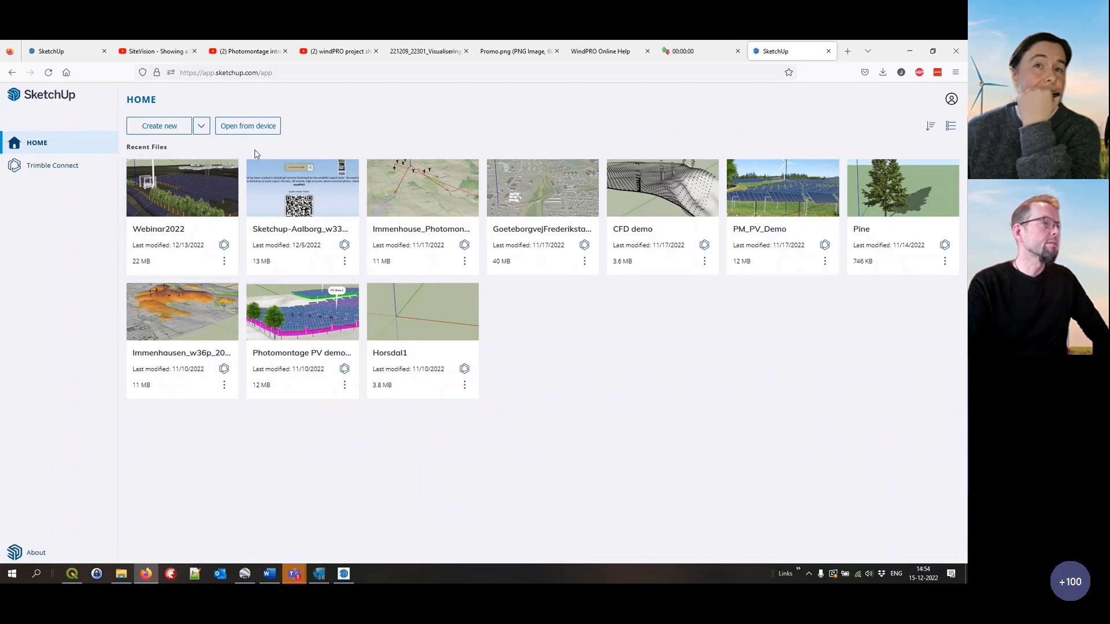
pyautogui.click(177, 193)
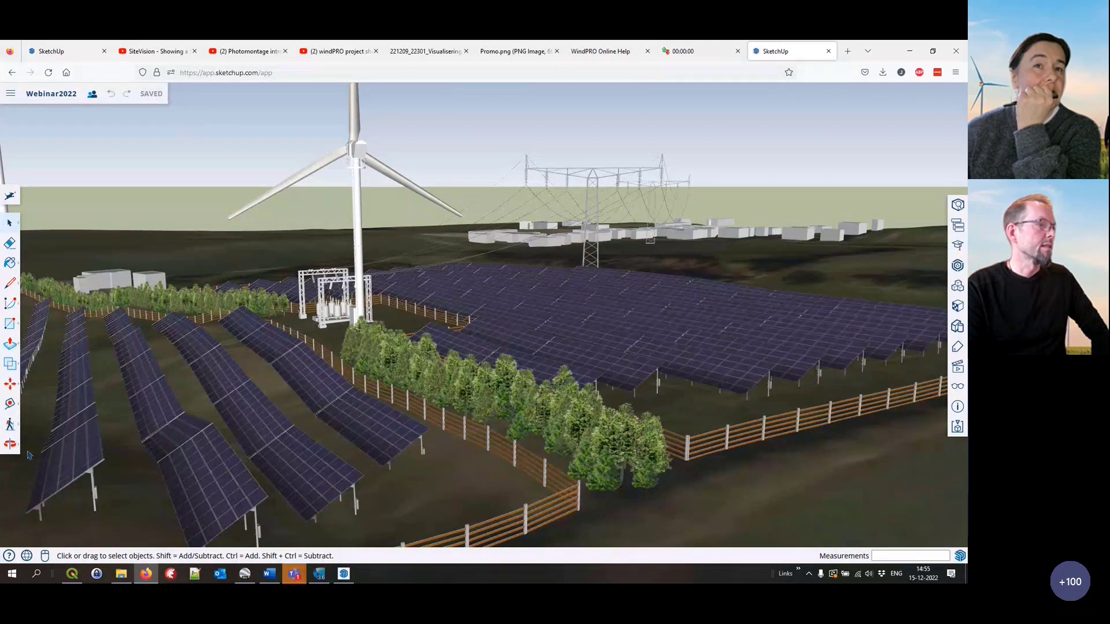
# Copy the sharing link that lets others view the Webinar2022 model
pyautogui.click(10, 444)
pyautogui.moveTo(221, 370); pyautogui.dragTo(248, 382)
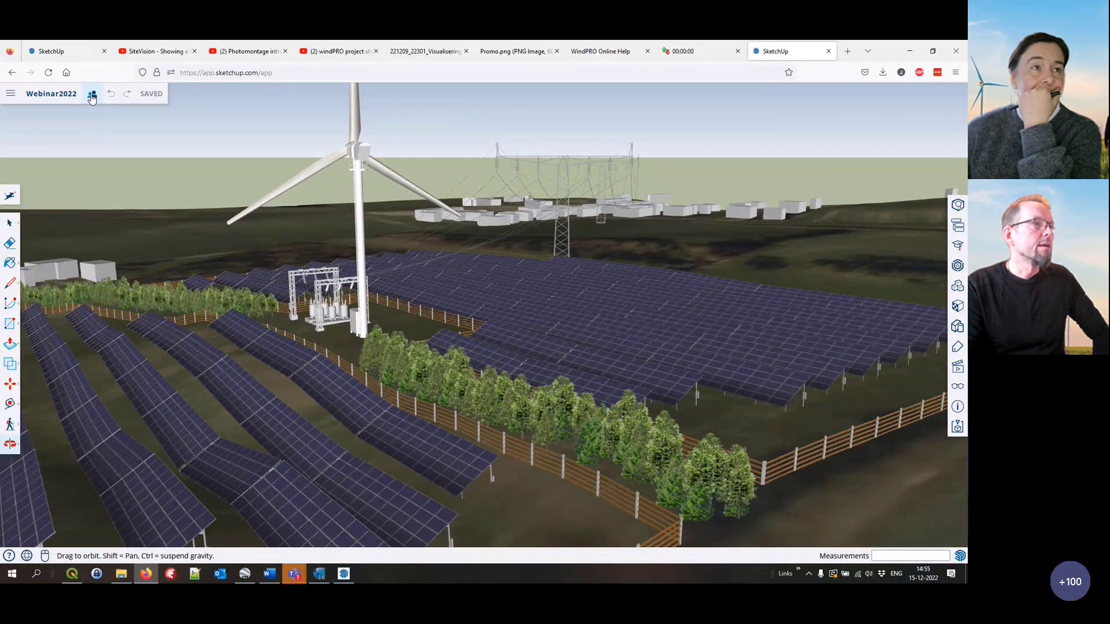
pyautogui.click(91, 96)
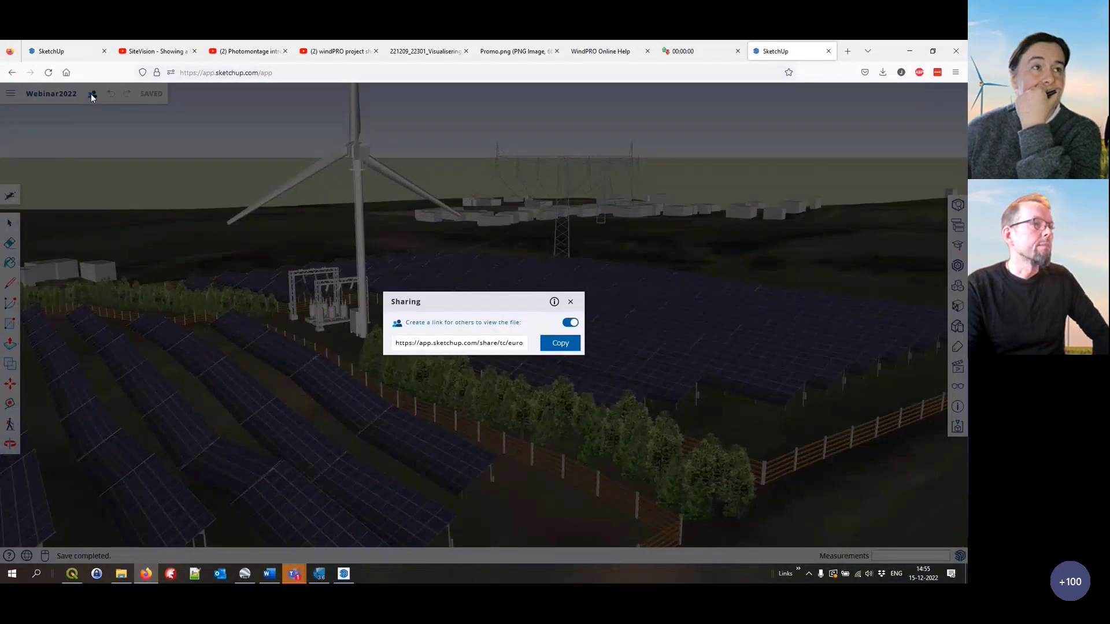
pyautogui.click(547, 342)
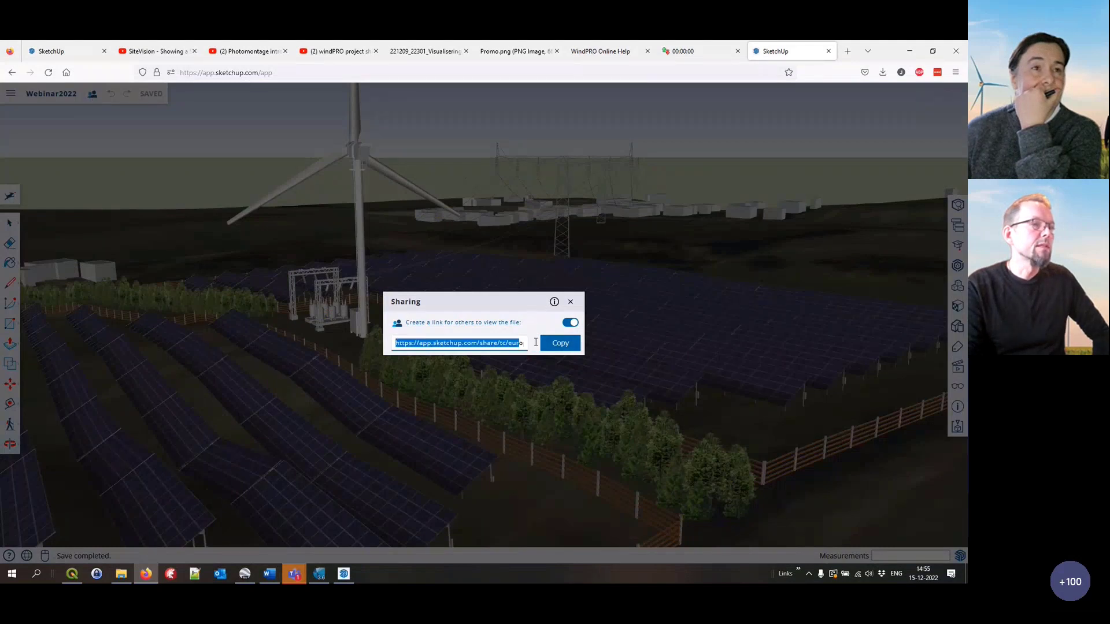
pyautogui.click(571, 301)
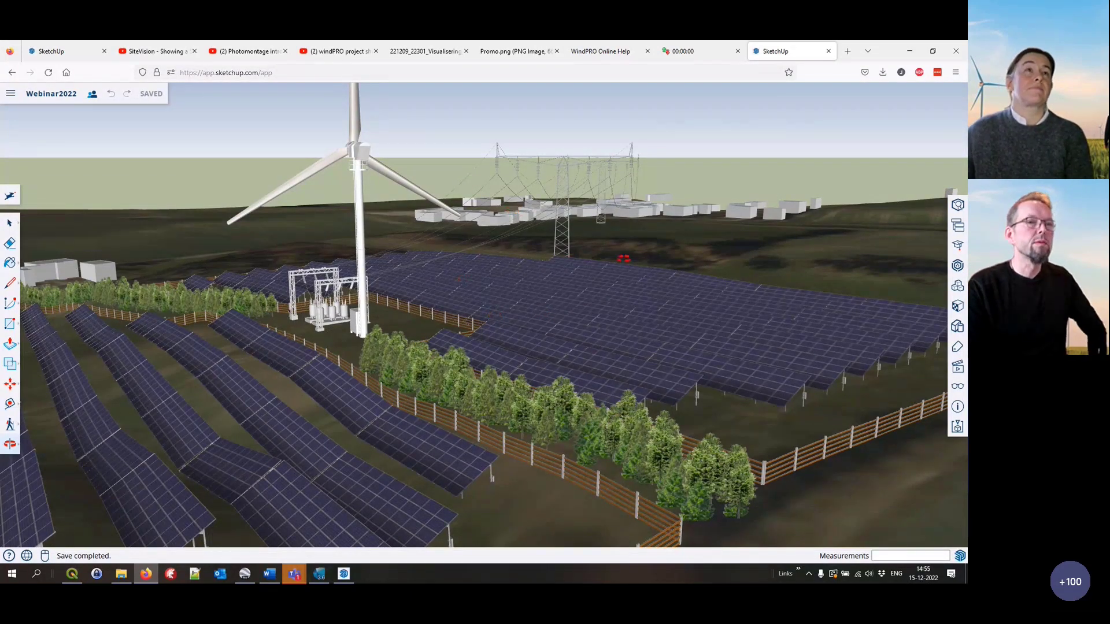
# Show the web model's scene list and view the Photomontage scene and Scene 2
pyautogui.click(957, 369)
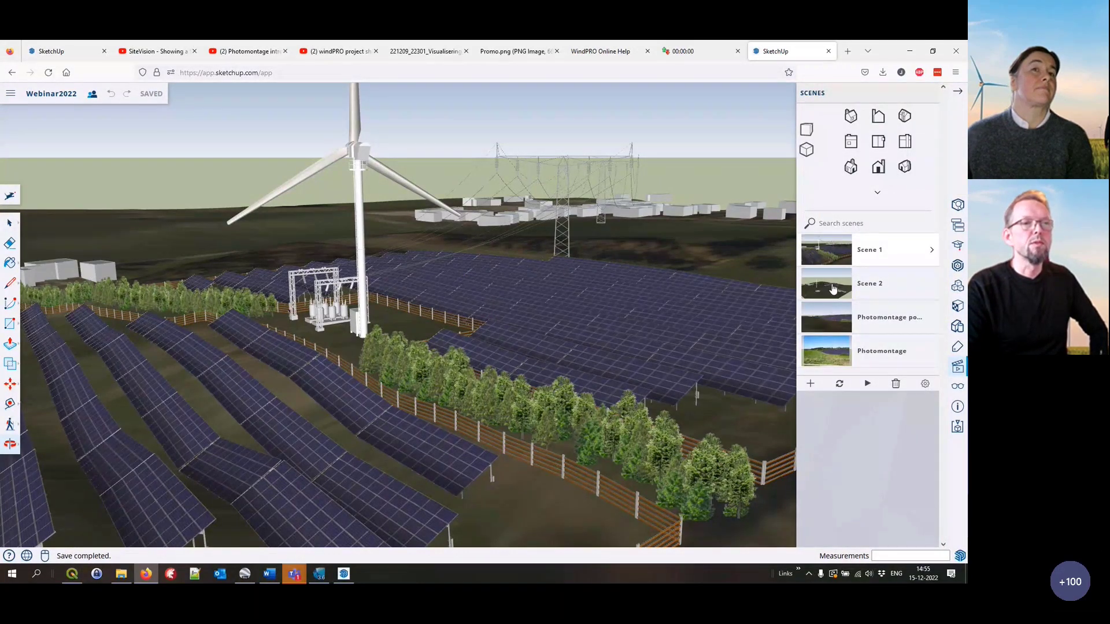
pyautogui.click(829, 352)
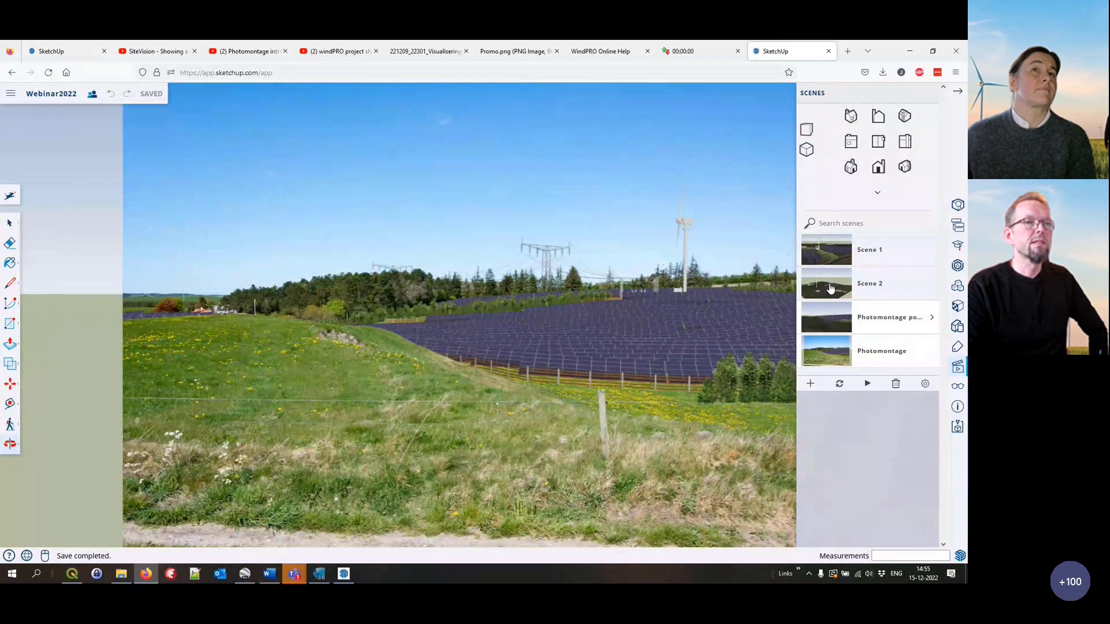
pyautogui.click(830, 288)
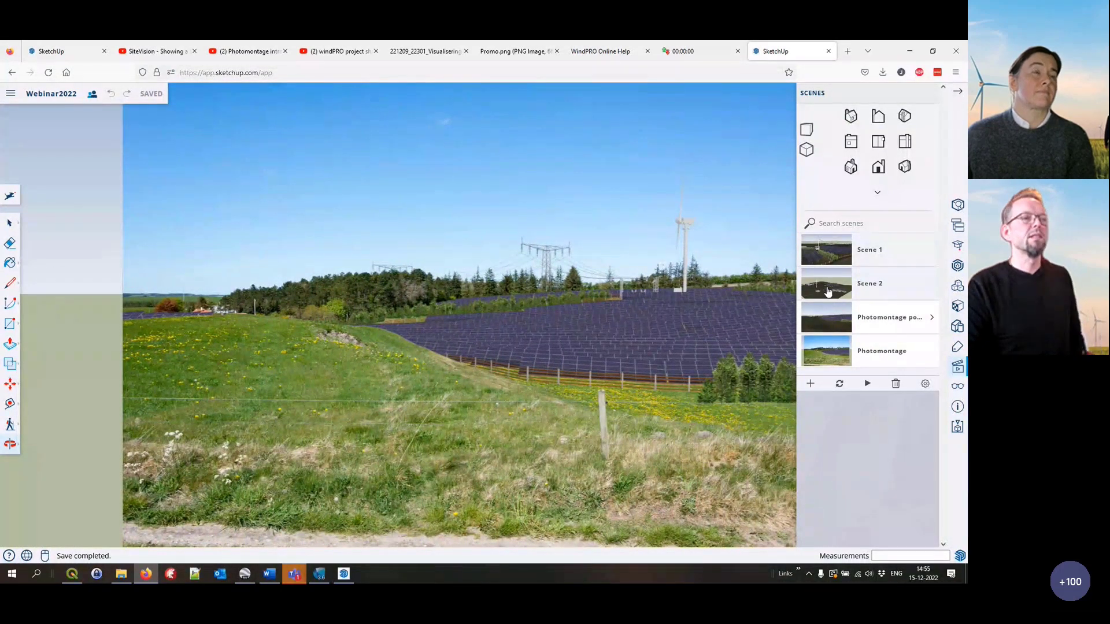
# Switch to windPRO and inspect the solar park area around the transformer station on the blank map
pyautogui.click(344, 574)
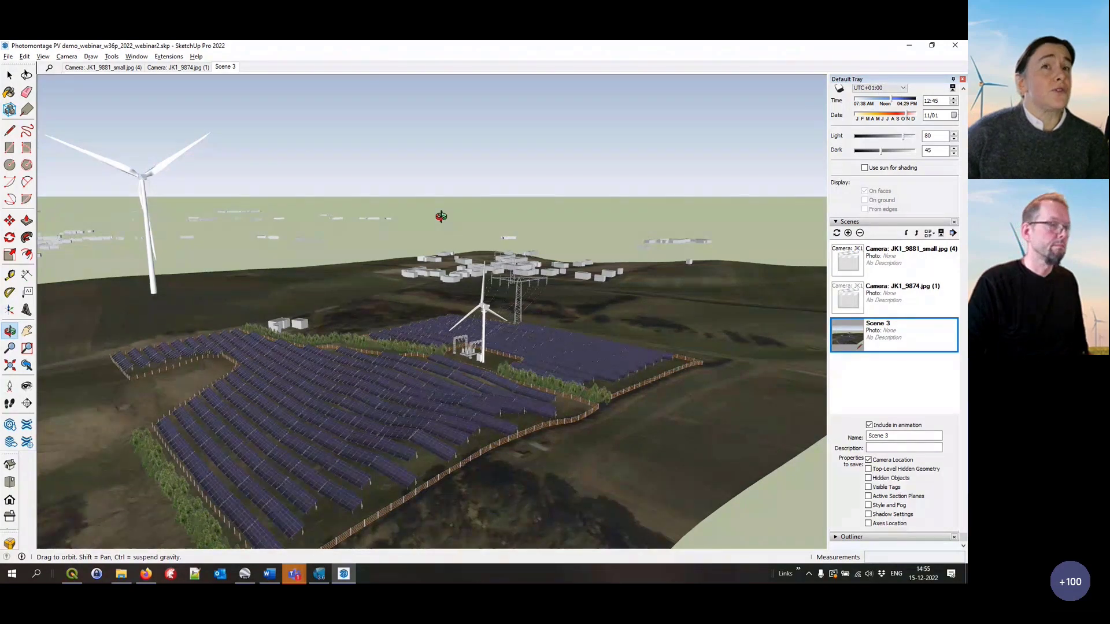
pyautogui.moveTo(321, 579)
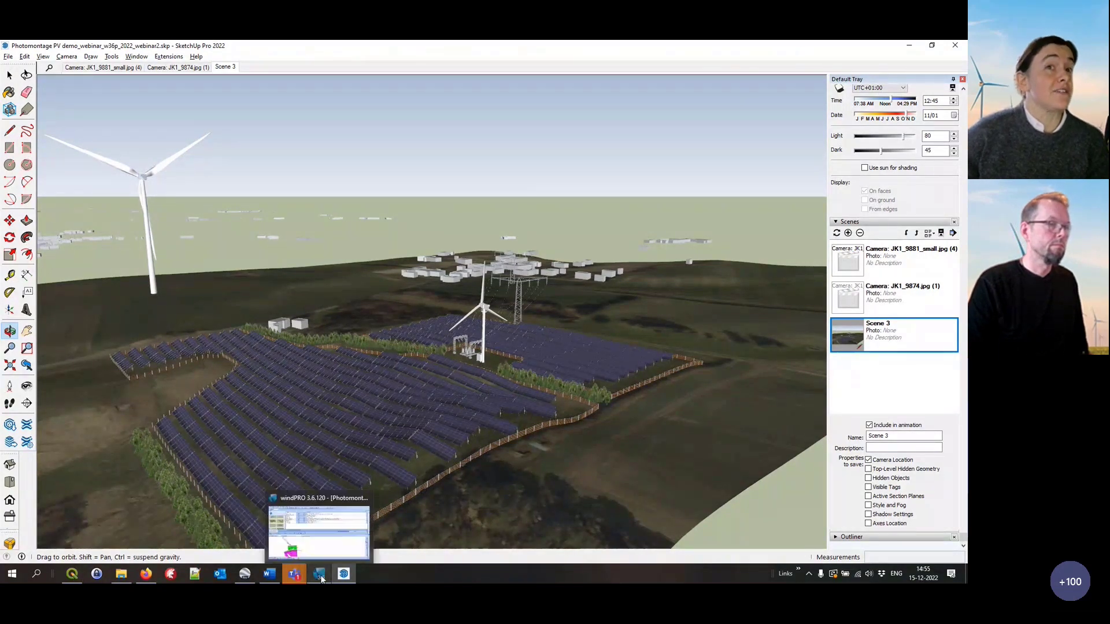
pyautogui.click(321, 576)
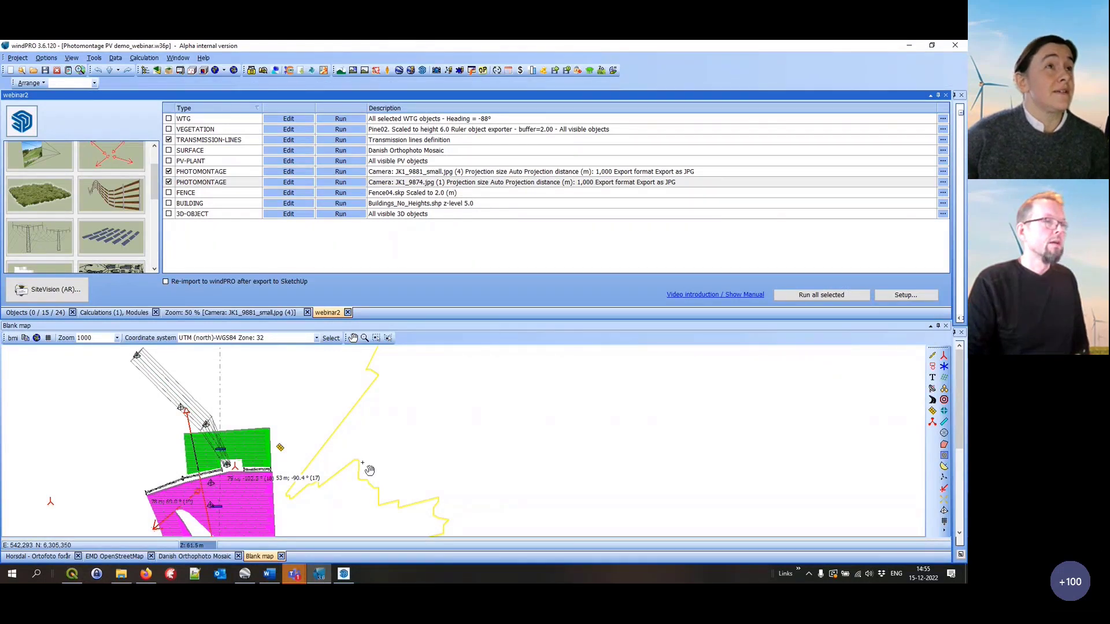
pyautogui.moveTo(389, 456); pyautogui.dragTo(488, 423)
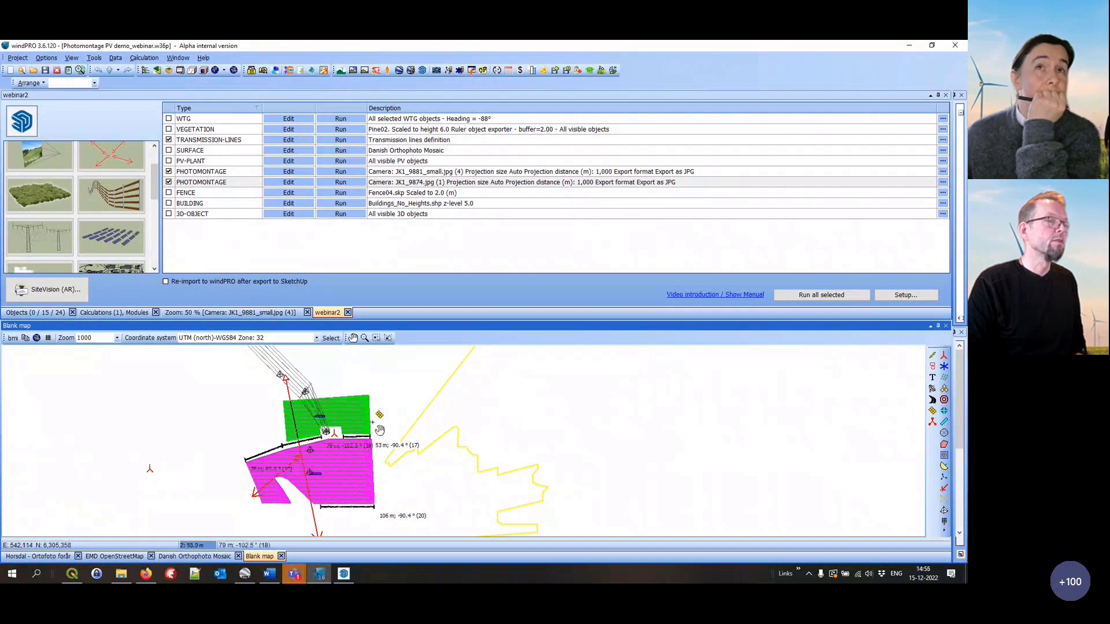
pyautogui.moveTo(399, 410); pyautogui.dragTo(469, 416)
pyautogui.scroll(3, 441, 388)
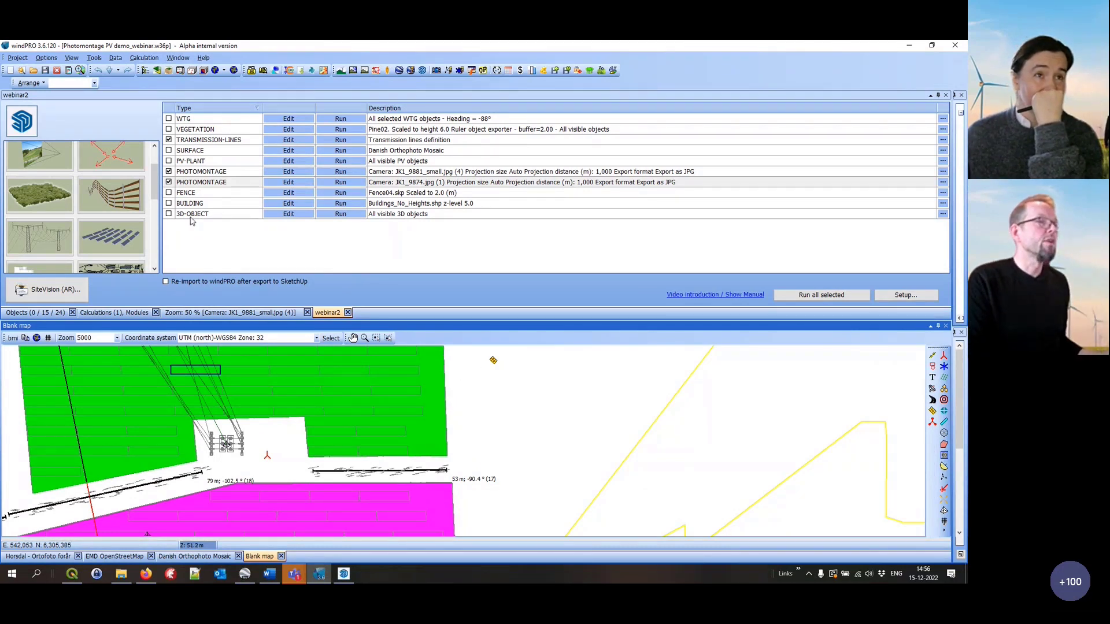
# Open the DWG/DXF exporter setup from the exporter types and examine its file coordinate system
pyautogui.moveTo(156, 184); pyautogui.dragTo(161, 221)
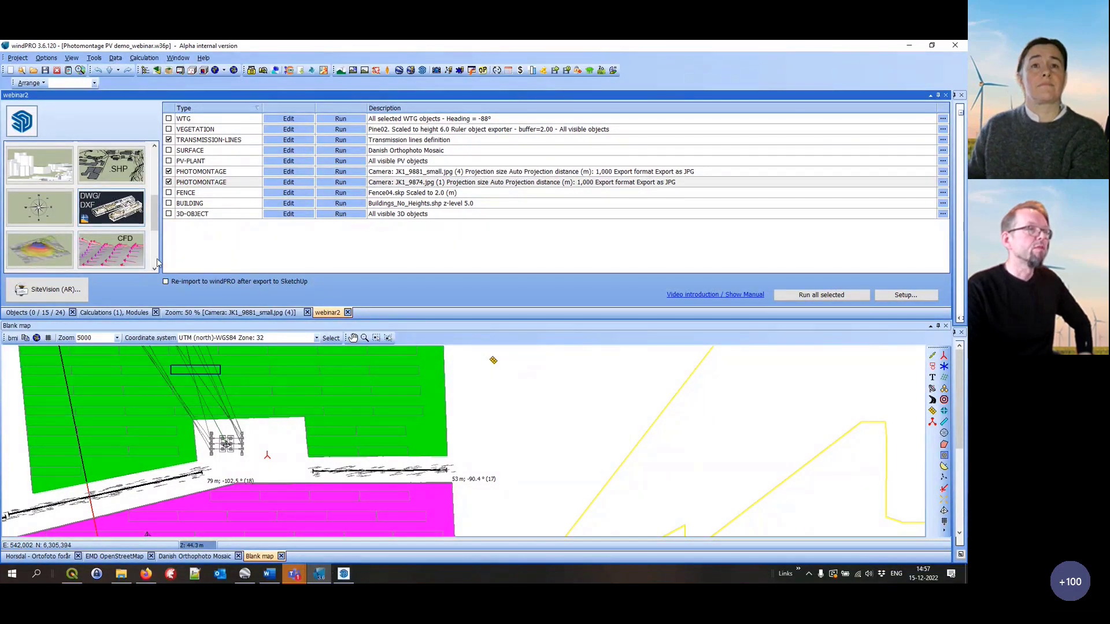
pyautogui.click(110, 207)
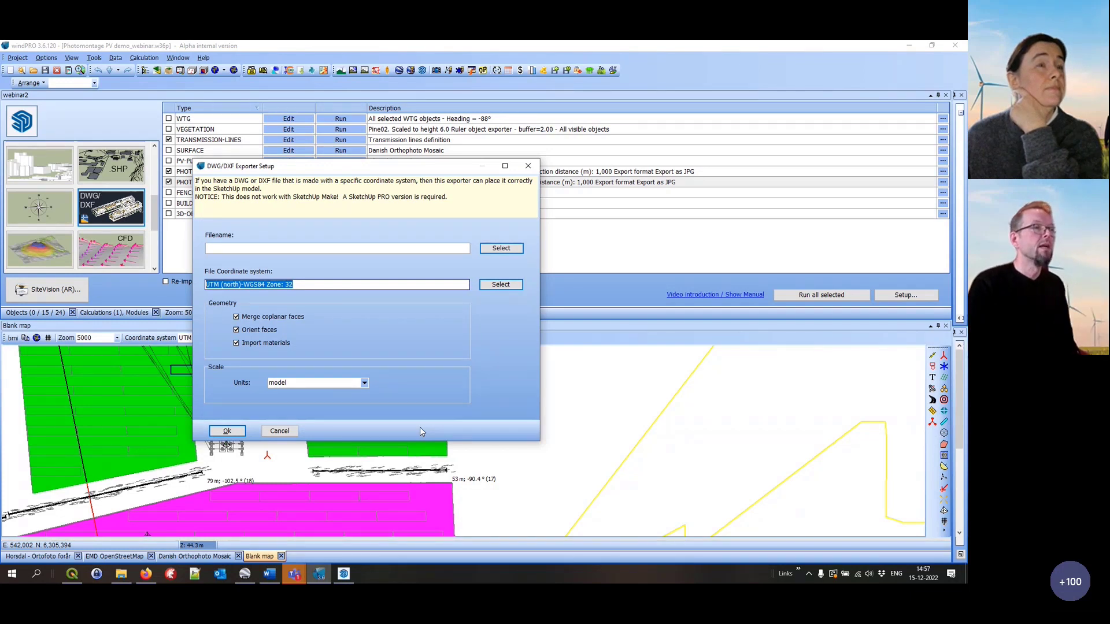
pyautogui.moveTo(293, 284); pyautogui.dragTo(207, 289)
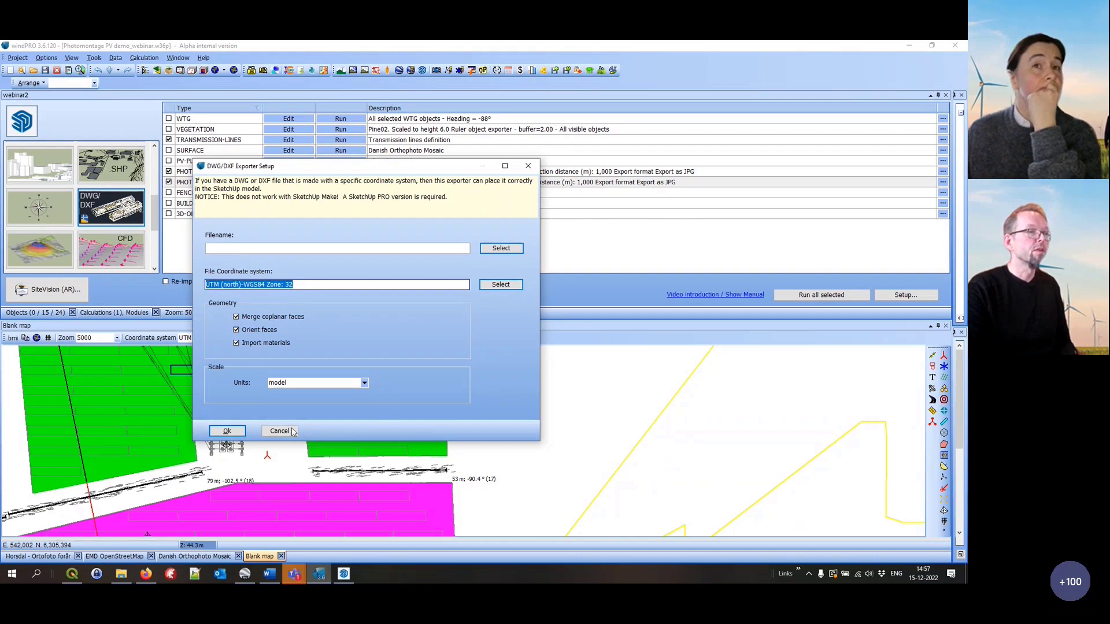
# Switch to SketchUp, check the import file types, including AutoCAD files, and leave the import without choosing a file
pyautogui.click(344, 575)
pyautogui.click(8, 56)
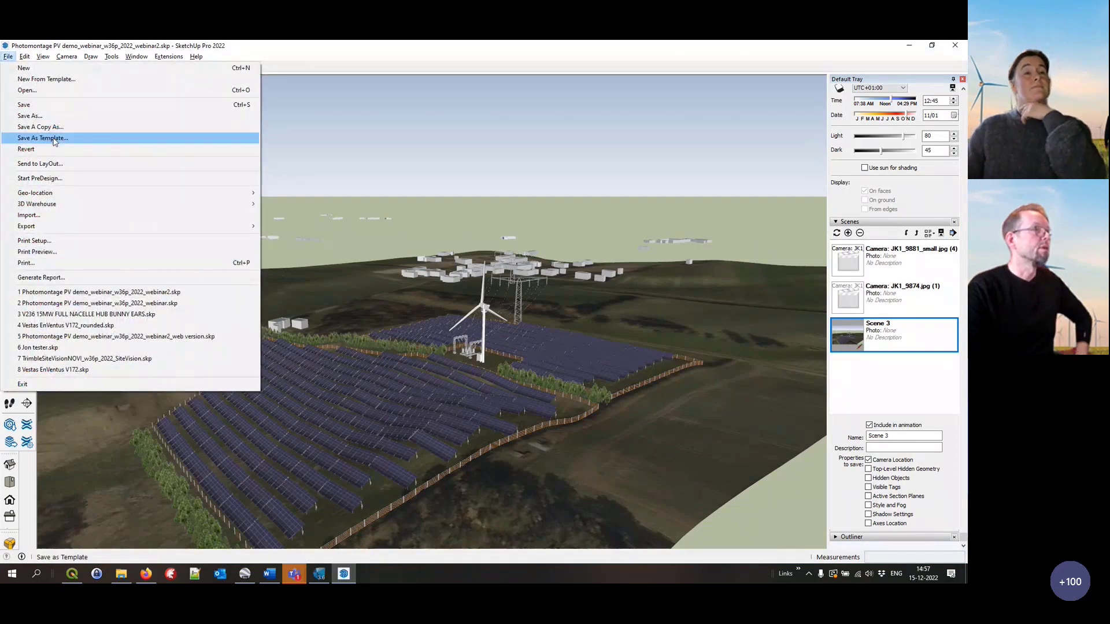
pyautogui.click(57, 216)
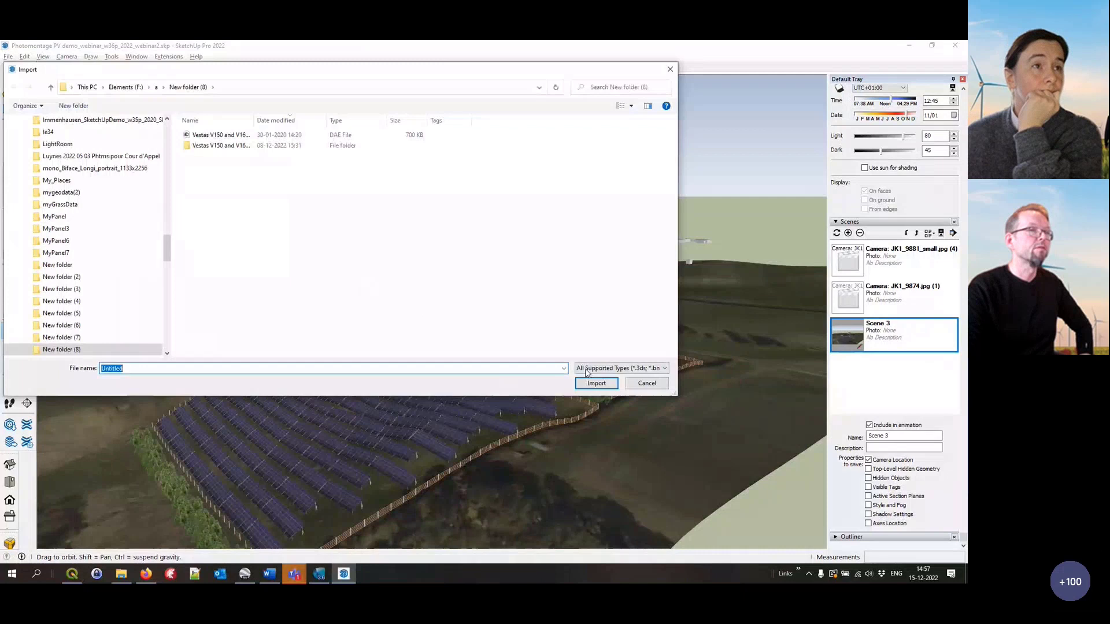
pyautogui.click(591, 369)
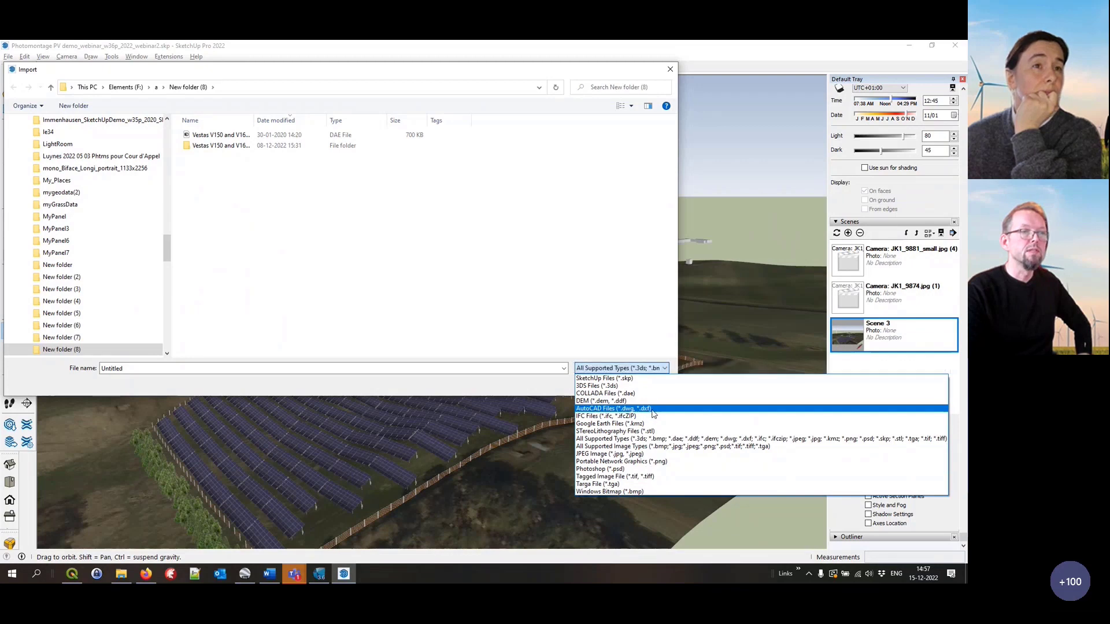
pyautogui.click(546, 393)
pyautogui.click(645, 382)
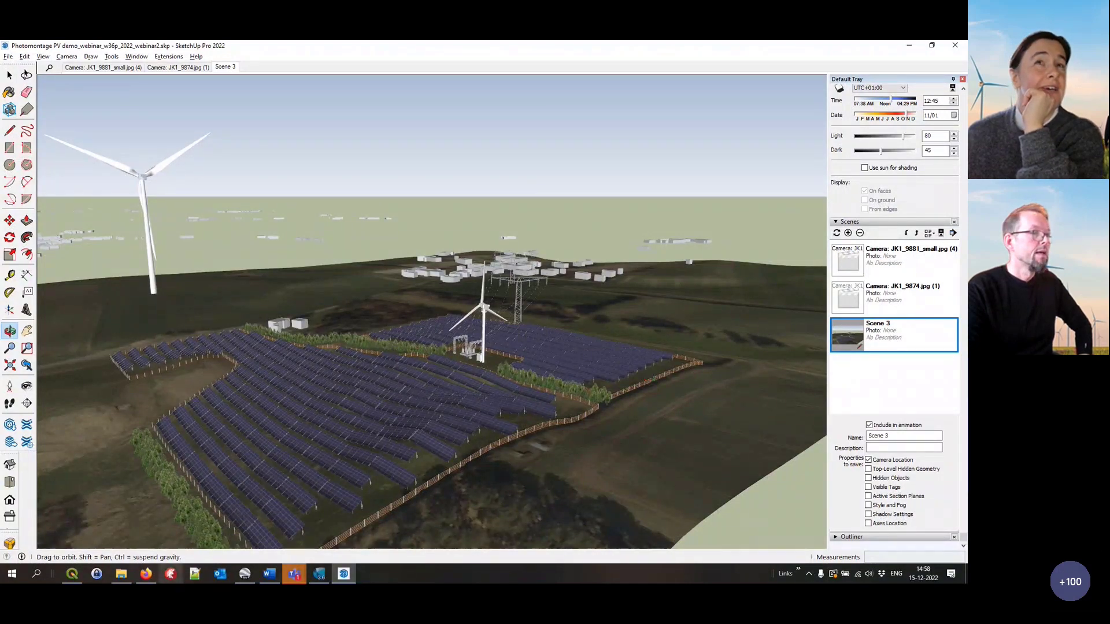
# Switch to Firefox, rewind the SiteVision video to 0:02 and compare its GPS antenna shot with the Photomontage introduction video
pyautogui.click(153, 576)
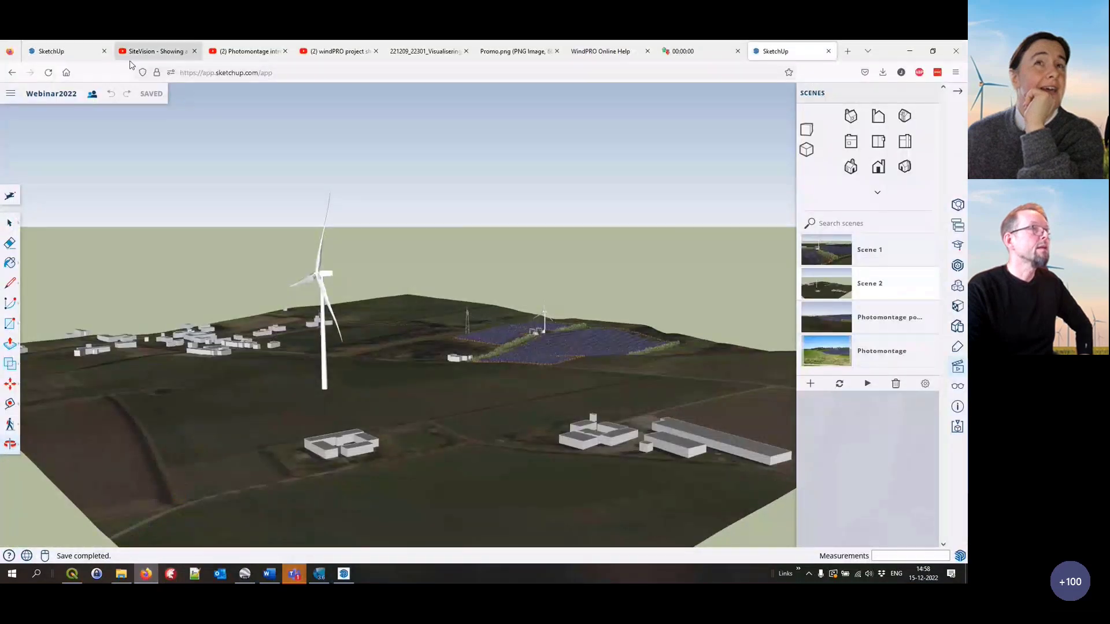
pyautogui.click(177, 55)
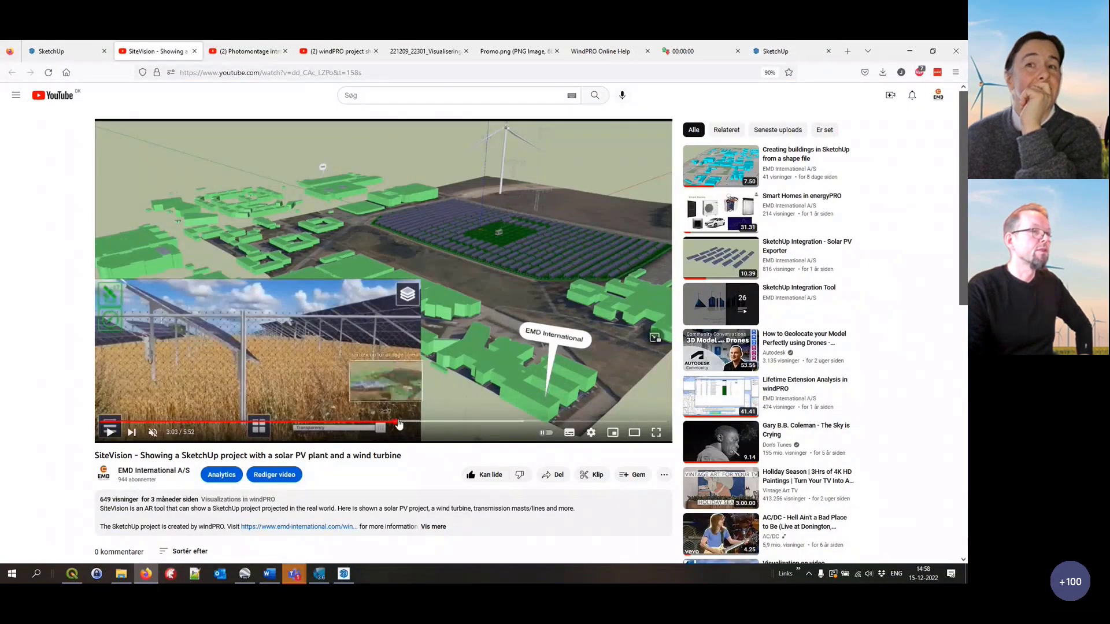
pyautogui.moveTo(397, 425); pyautogui.dragTo(106, 425)
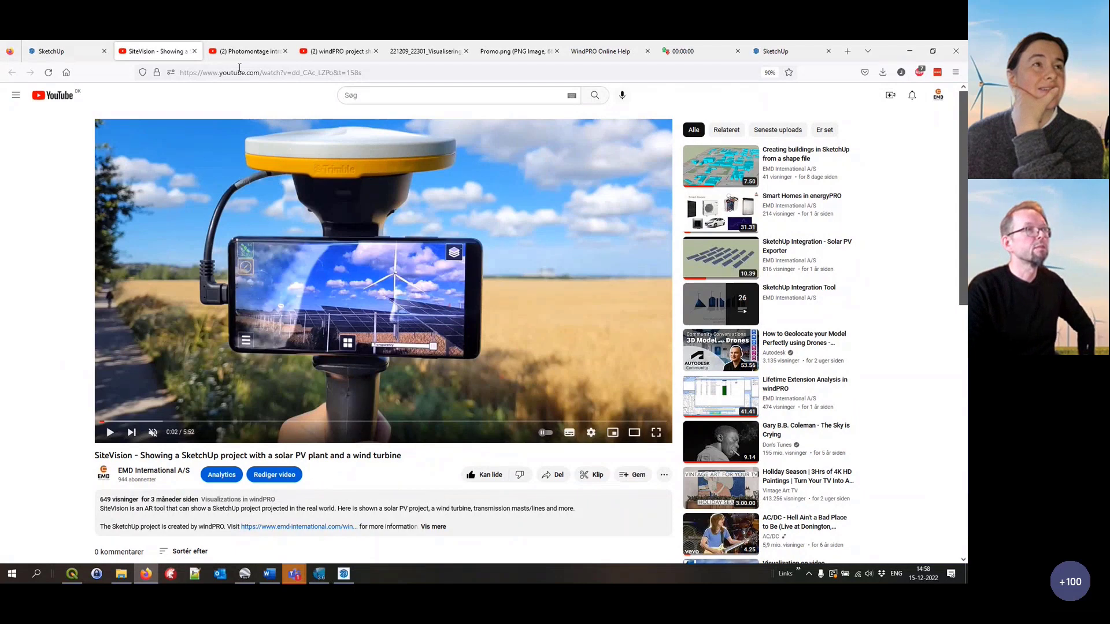
pyautogui.click(245, 51)
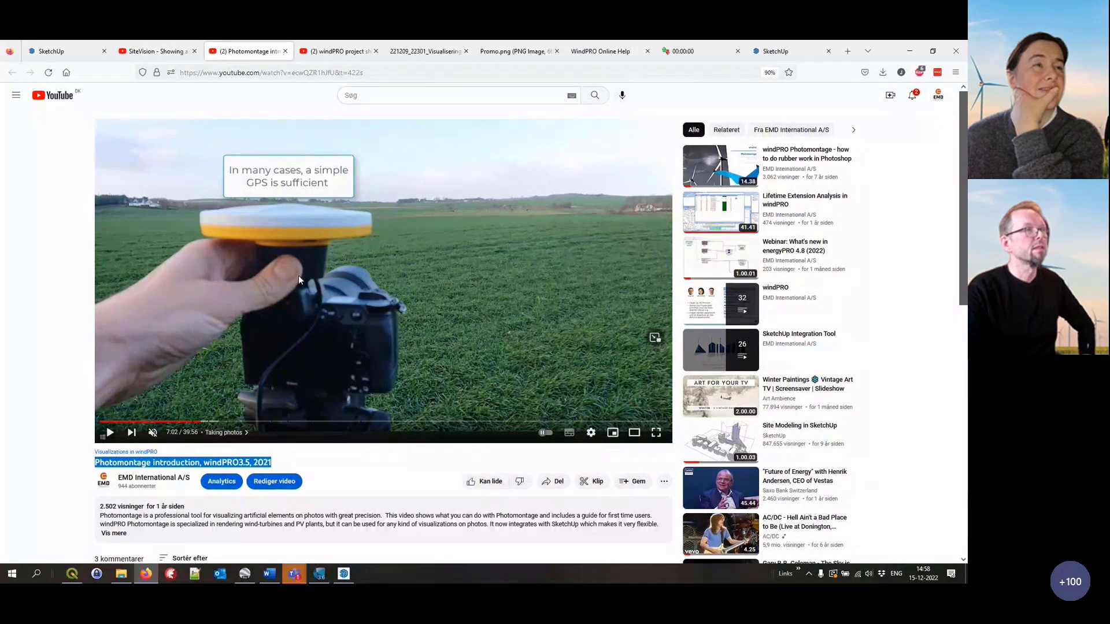
pyautogui.click(143, 54)
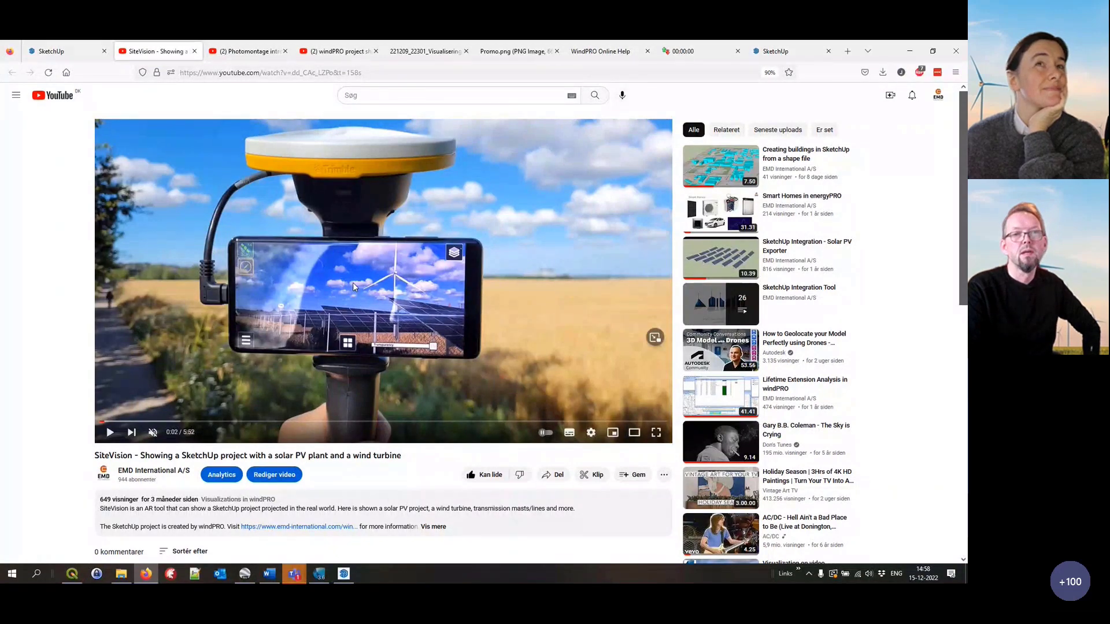
# Return to windPRO, cancel the DWG/DXF exporter setup, and switch back to the SiteVision video in Firefox
pyautogui.click(320, 574)
pyautogui.click(280, 429)
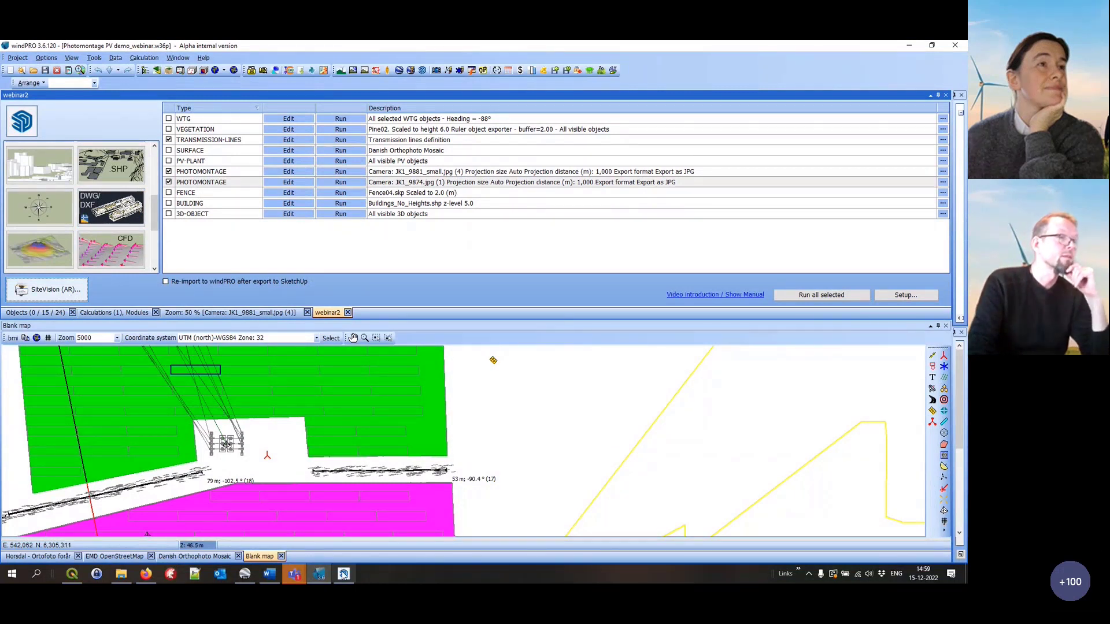
pyautogui.moveTo(343, 574)
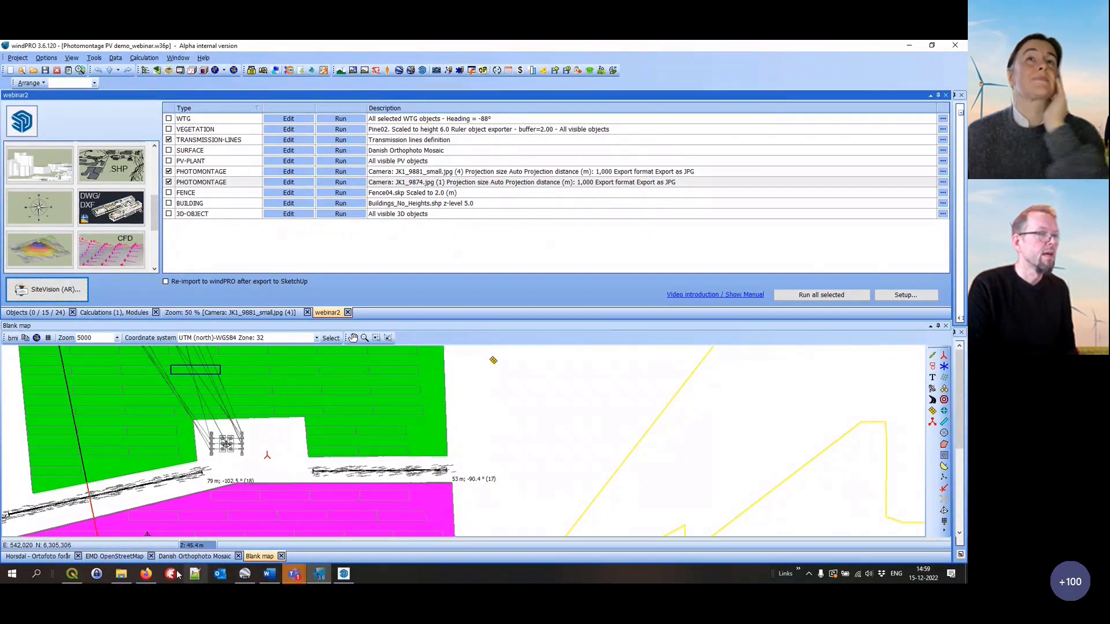
pyautogui.click(157, 574)
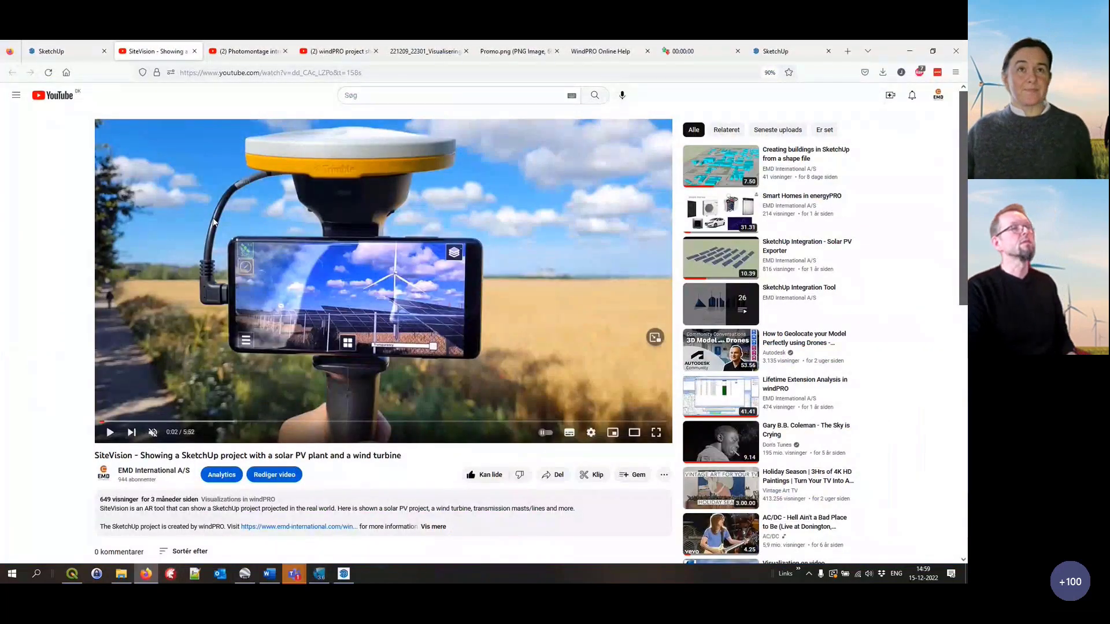